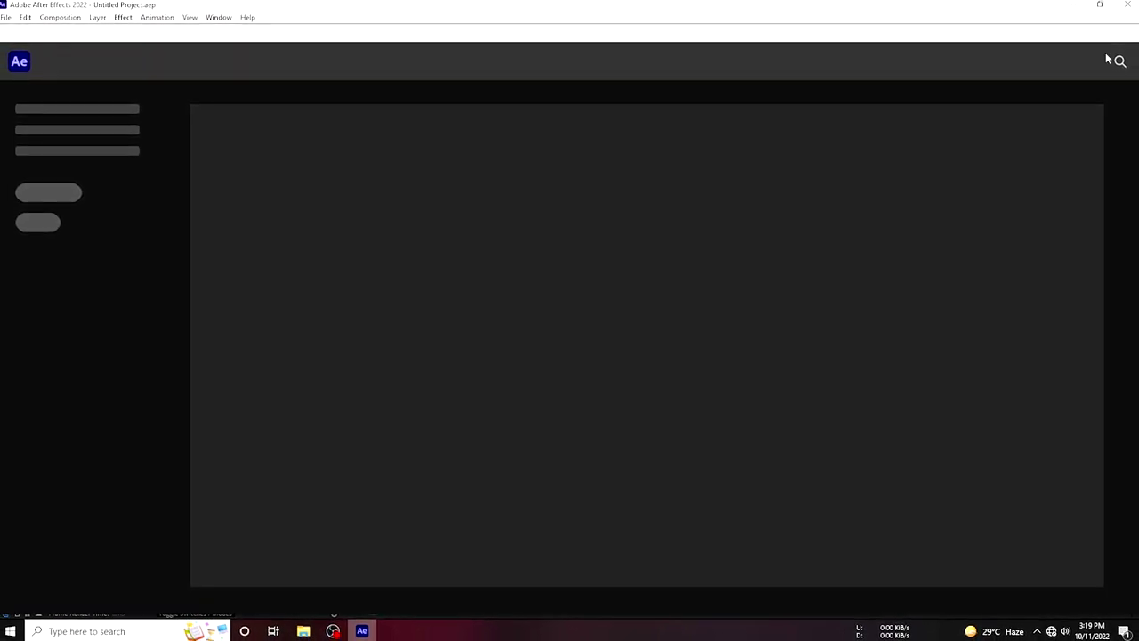
Create a 20-second, 3840×2160, 25 fps composition named 'main' with square pixels
{"action": "left_click", "coordinate": [1132, 33]}
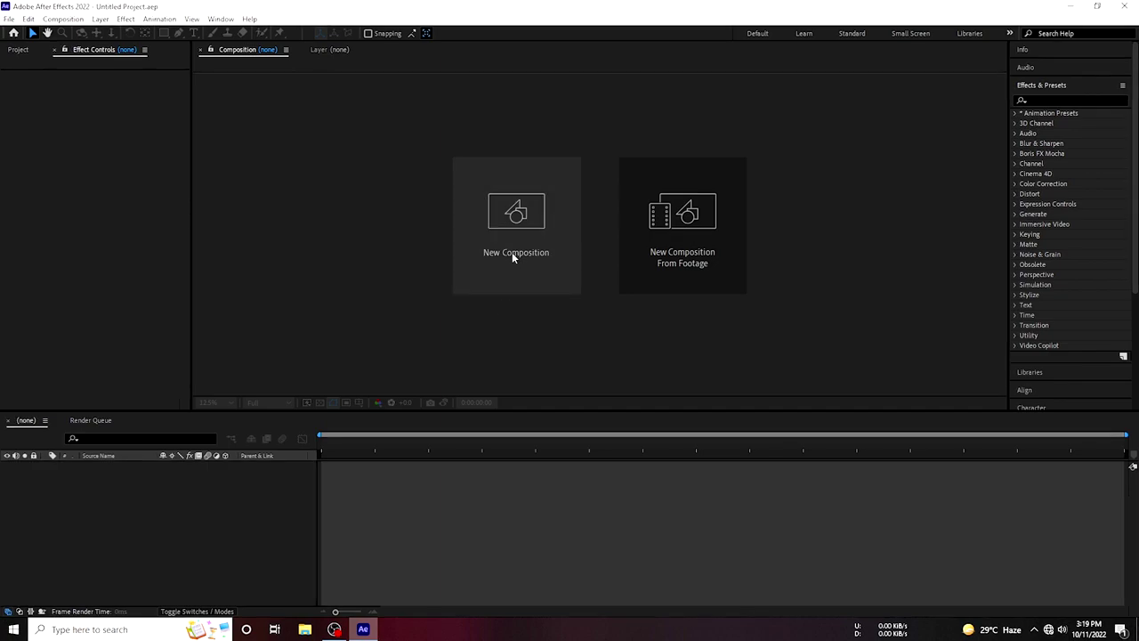
{"action": "left_click", "coordinate": [513, 254]}
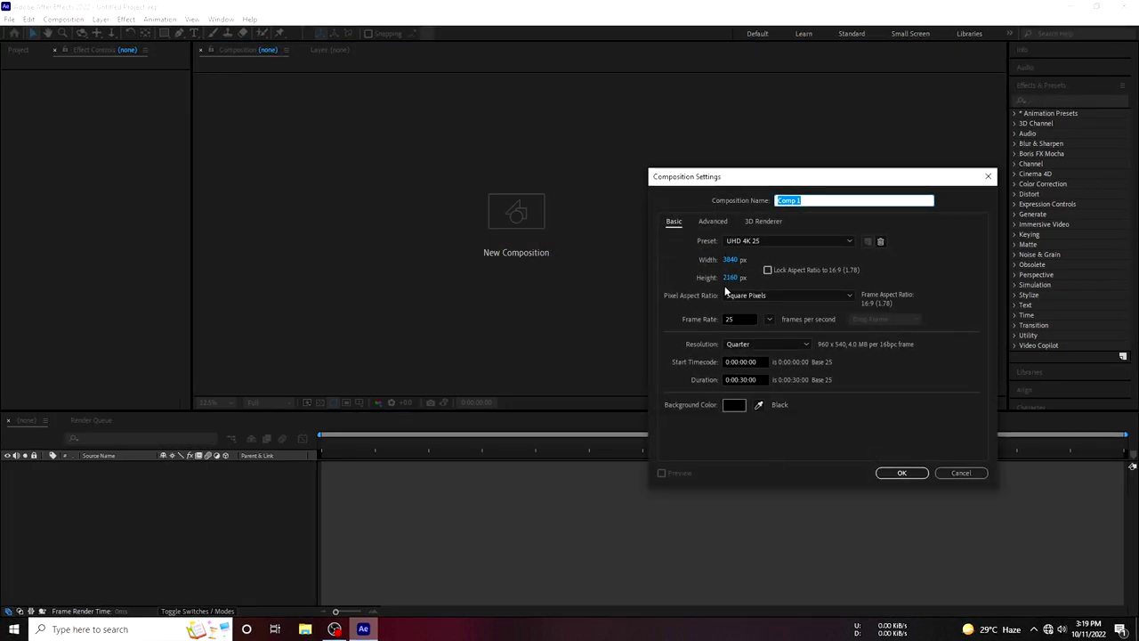
{"action": "left_click", "coordinate": [745, 379]}
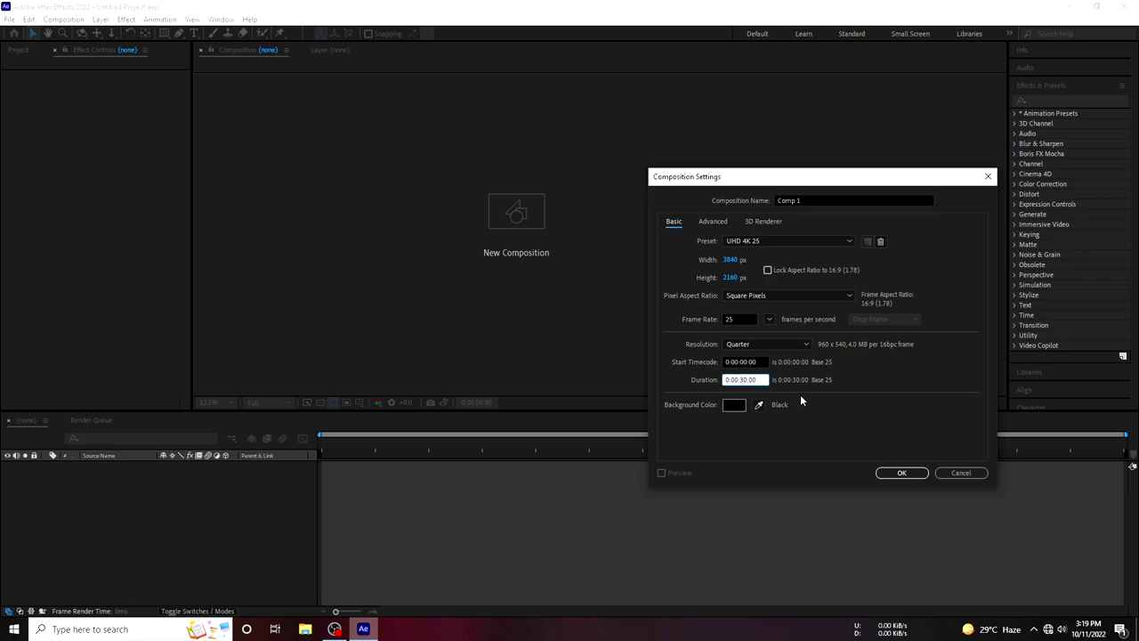
{"action": "key", "text": "BackSpace"}
{"action": "type", "text": "2"}
{"action": "key", "text": "Tab"}
{"action": "left_click", "coordinate": [759, 295]}
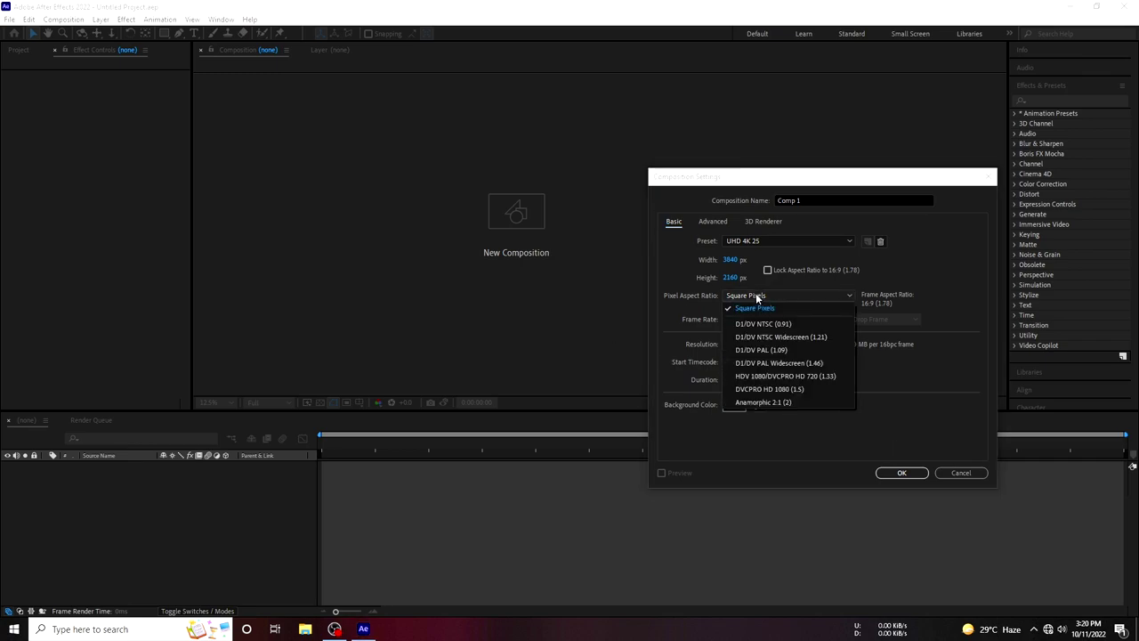
{"action": "left_click", "coordinate": [810, 287]}
{"action": "left_click", "coordinate": [811, 201]}
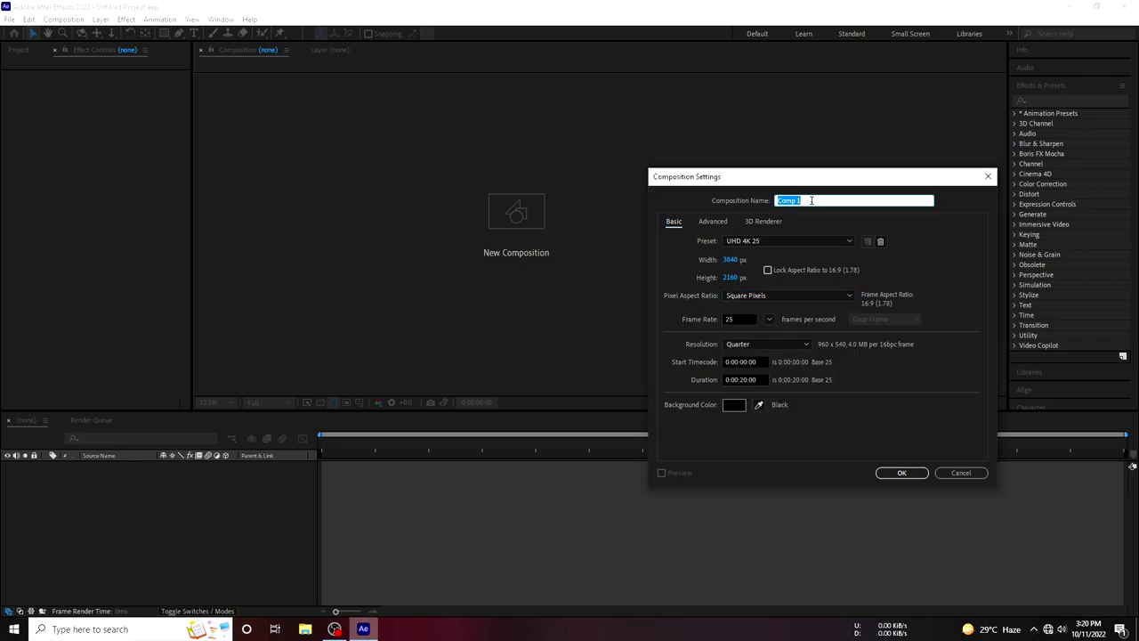
{"action": "type", "text": "main"}
{"action": "left_click", "coordinate": [903, 472]}
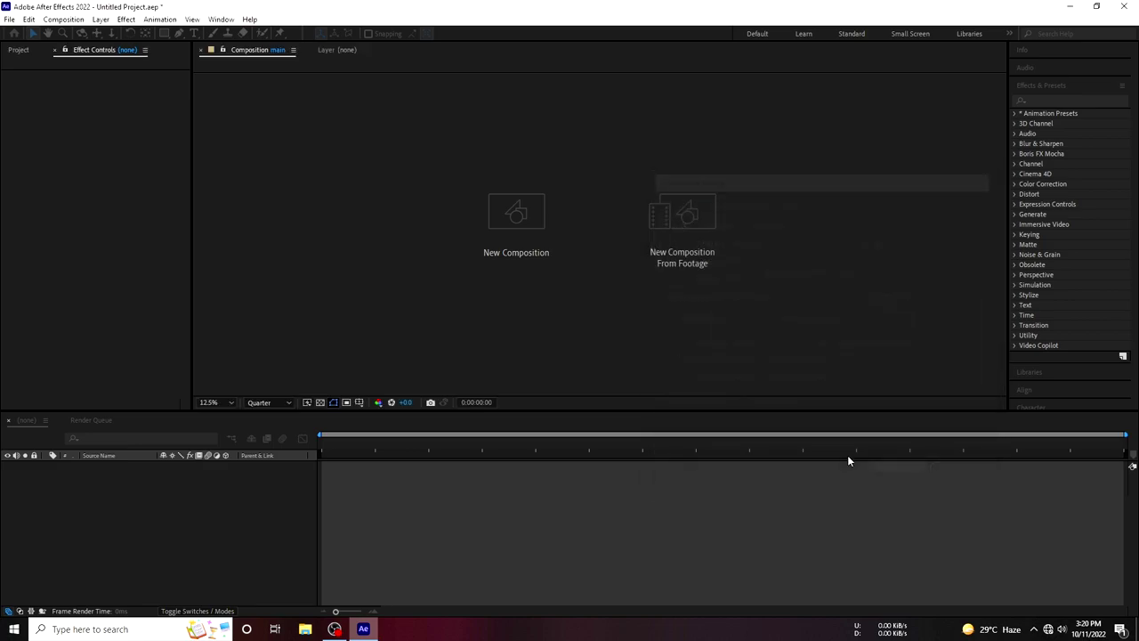
{"action": "left_click", "coordinate": [203, 397]}
Fit the main composition in the viewer and show the Project panel
{"action": "left_click", "coordinate": [234, 189]}
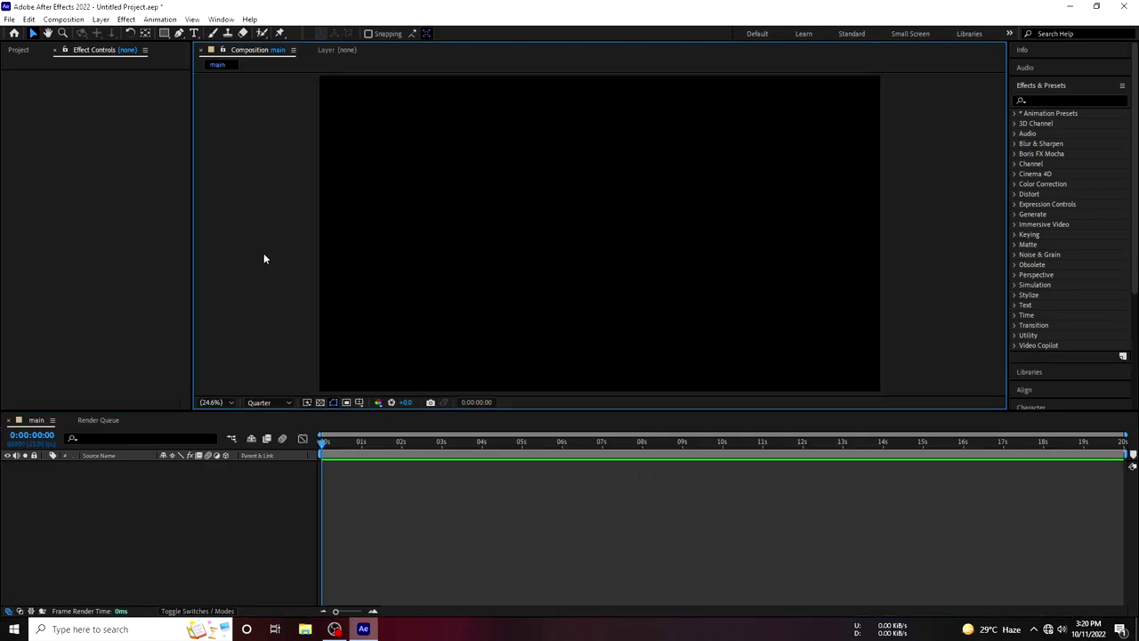
{"action": "left_click", "coordinate": [204, 497]}
{"action": "right_click", "coordinate": [78, 486]}
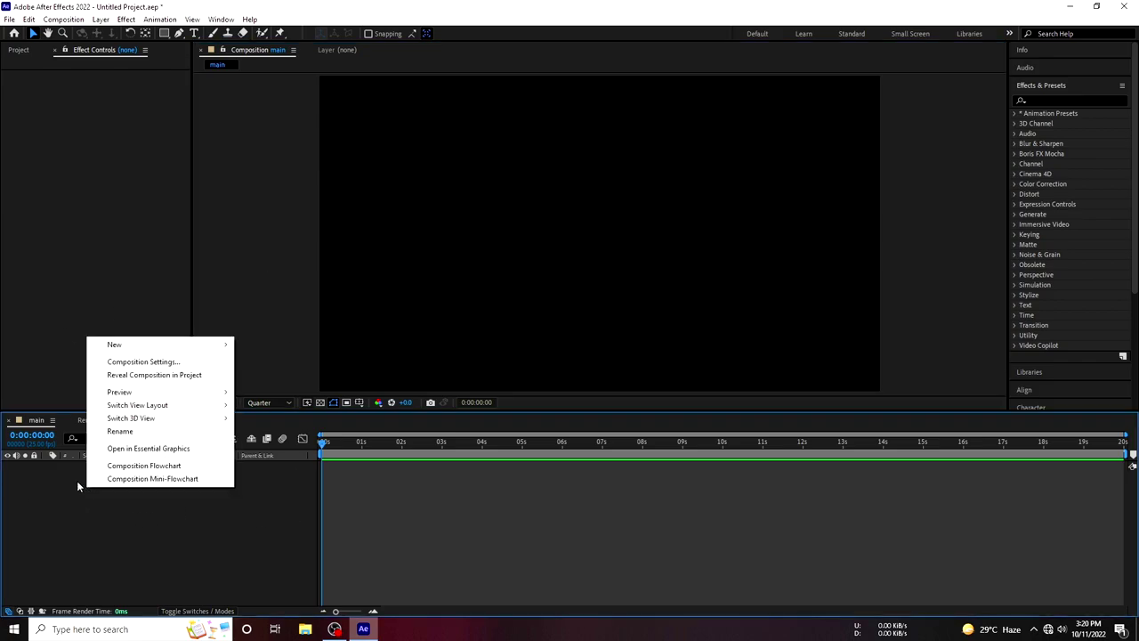
{"action": "left_click", "coordinate": [18, 50]}
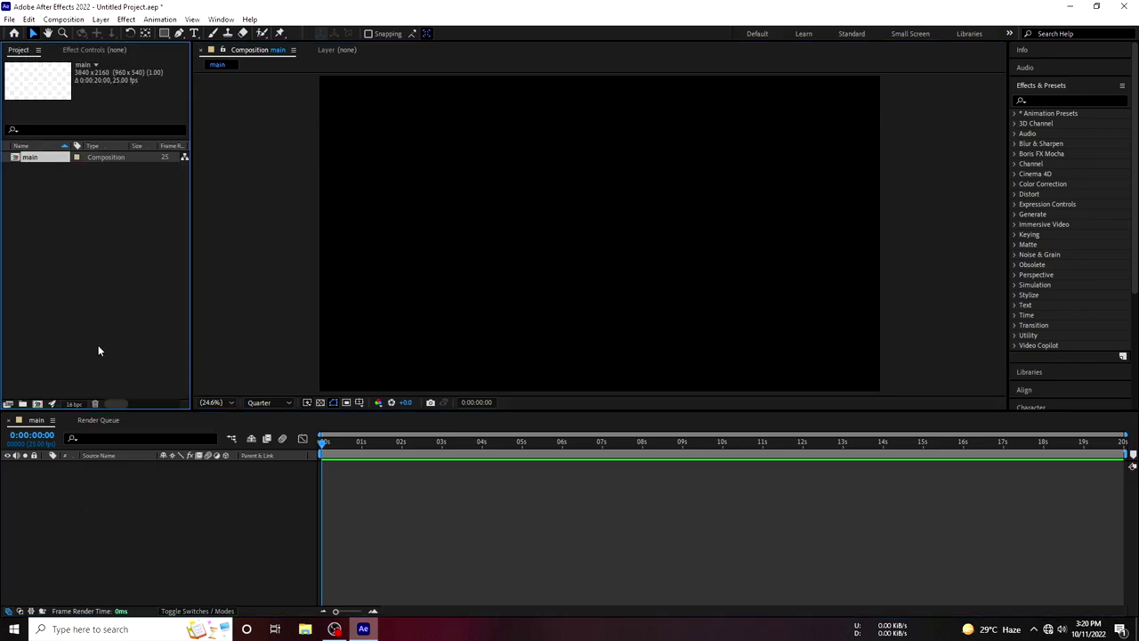
Draw a white circle with the Ellipse Tool and centre its anchor point on it
{"action": "left_click_drag", "start_coordinate": [166, 37], "coordinate": [204, 57]}
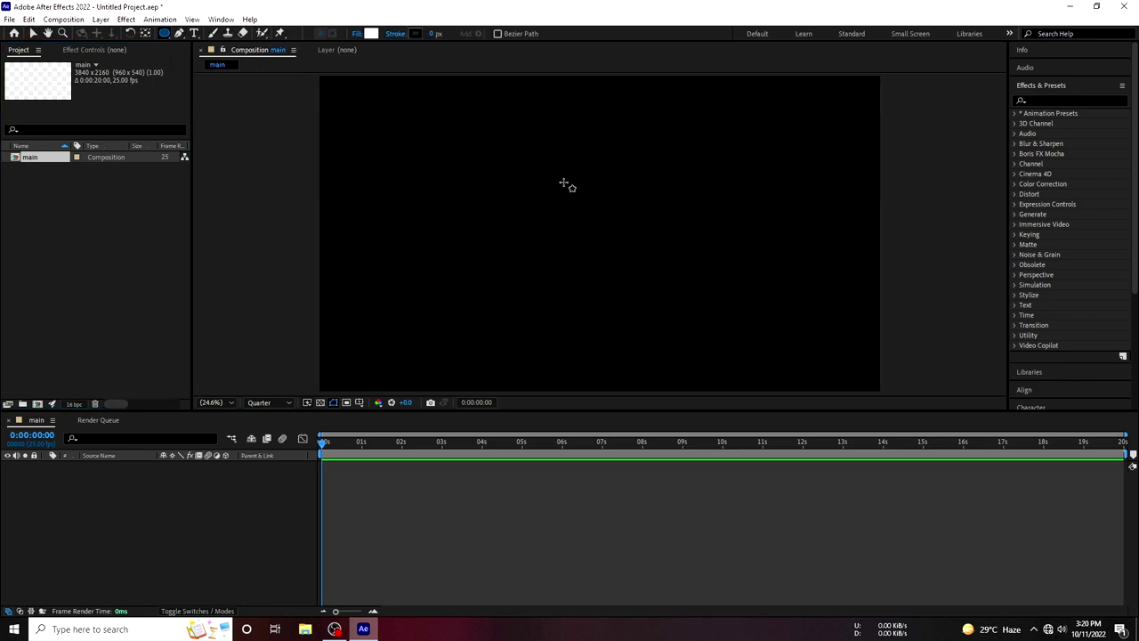
{"action": "left_click_drag", "start_coordinate": [557, 169], "coordinate": [639, 251]}
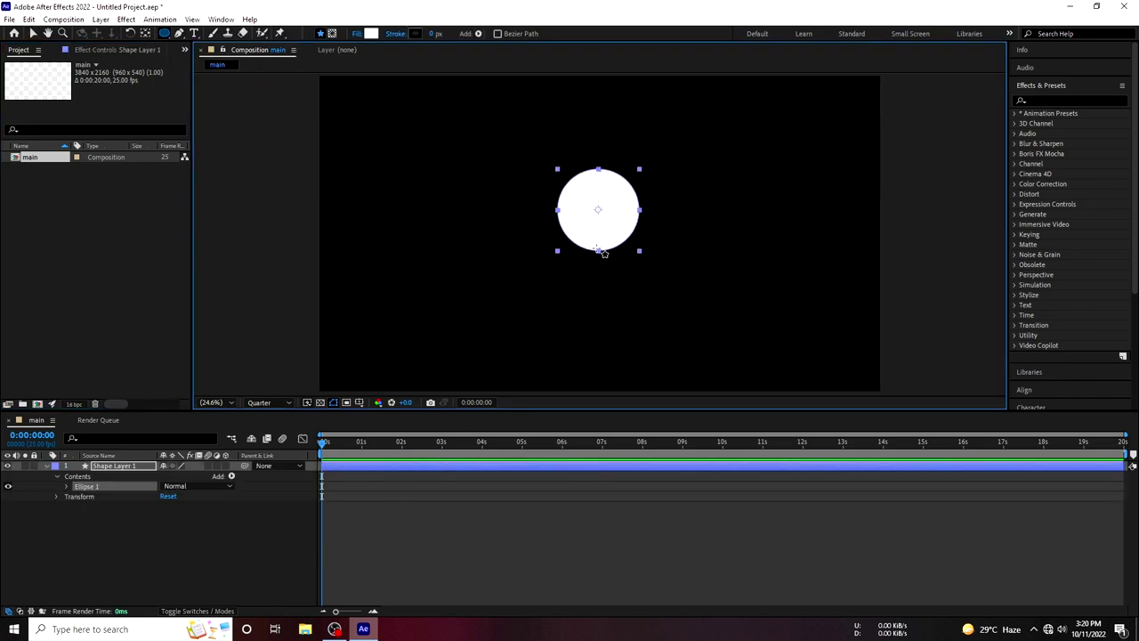
{"action": "left_click", "coordinate": [145, 32]}
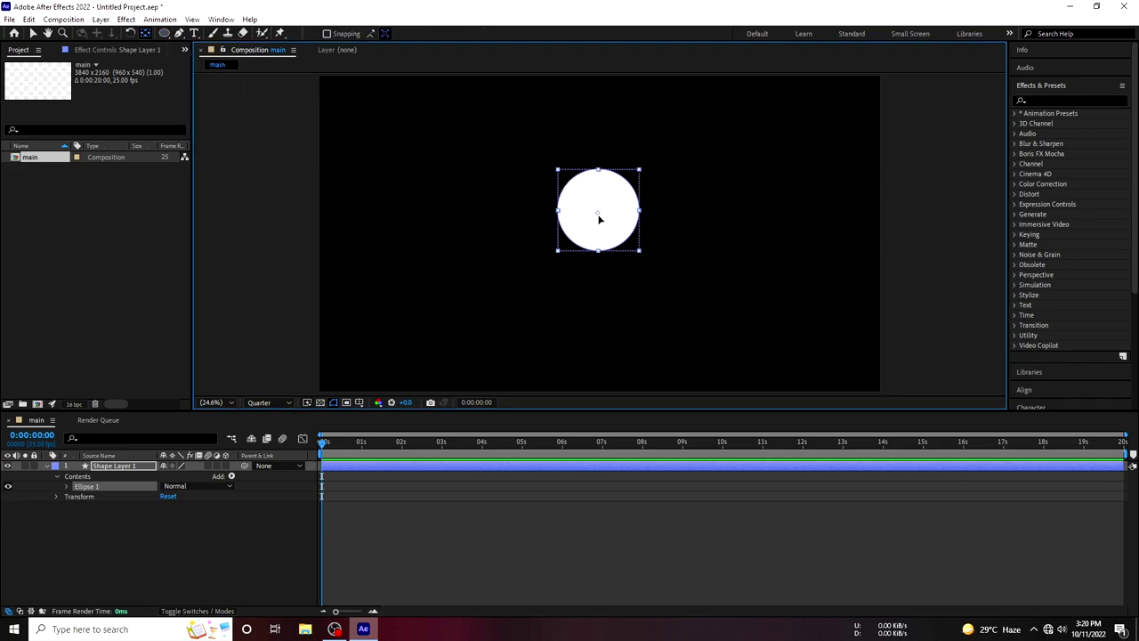
{"action": "left_click_drag", "start_coordinate": [599, 213], "coordinate": [597, 190]}
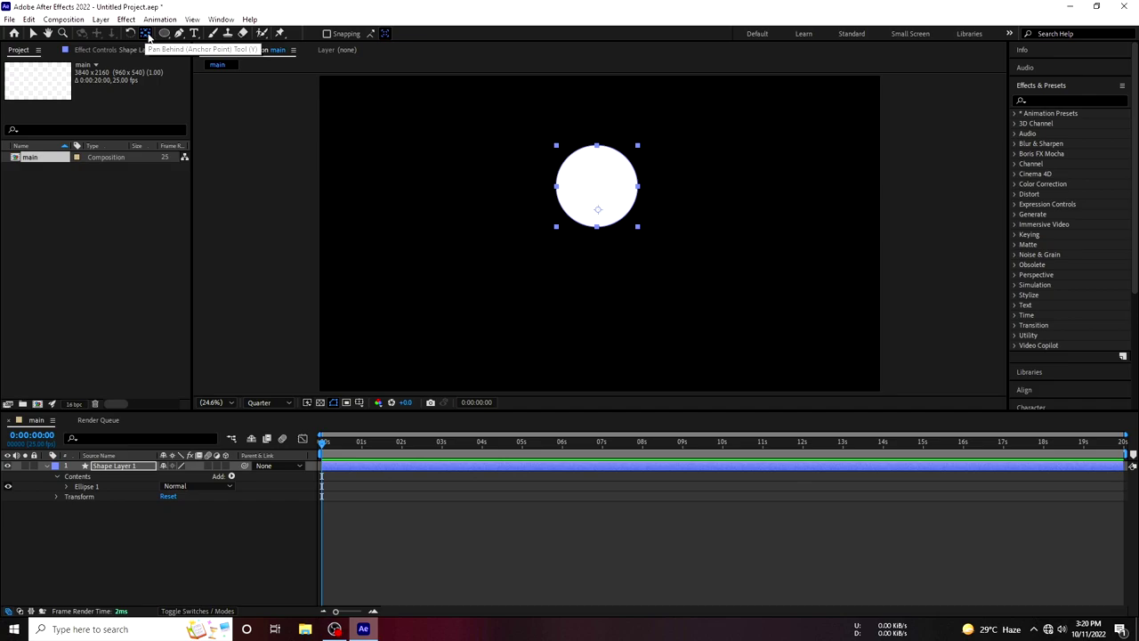
{"action": "left_click_drag", "start_coordinate": [598, 210], "coordinate": [598, 185]}
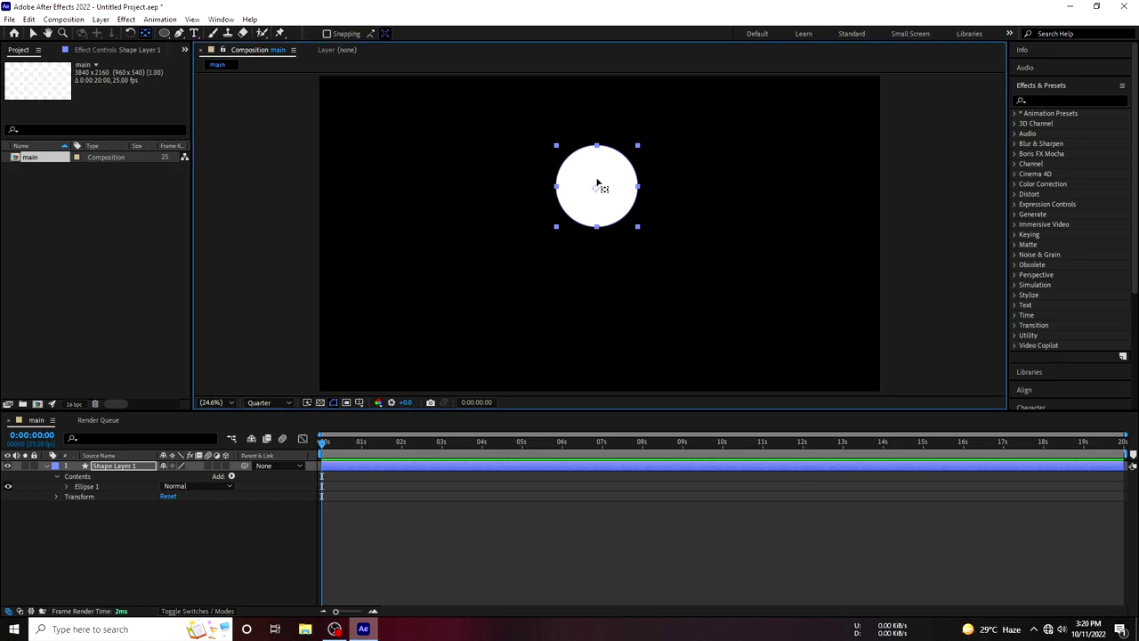
Set Shape Layer 1's Ellipse Path size to 300 × 300
{"action": "left_click", "coordinate": [97, 546]}
{"action": "left_click", "coordinate": [122, 469]}
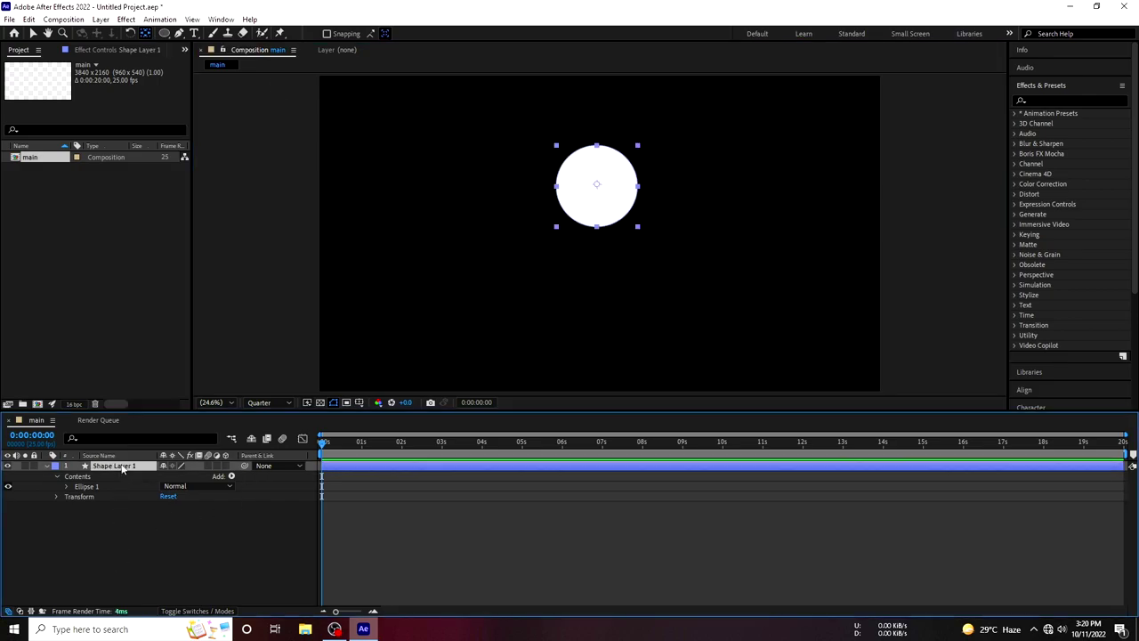
{"action": "left_click", "coordinate": [67, 486]}
{"action": "left_click", "coordinate": [77, 496]}
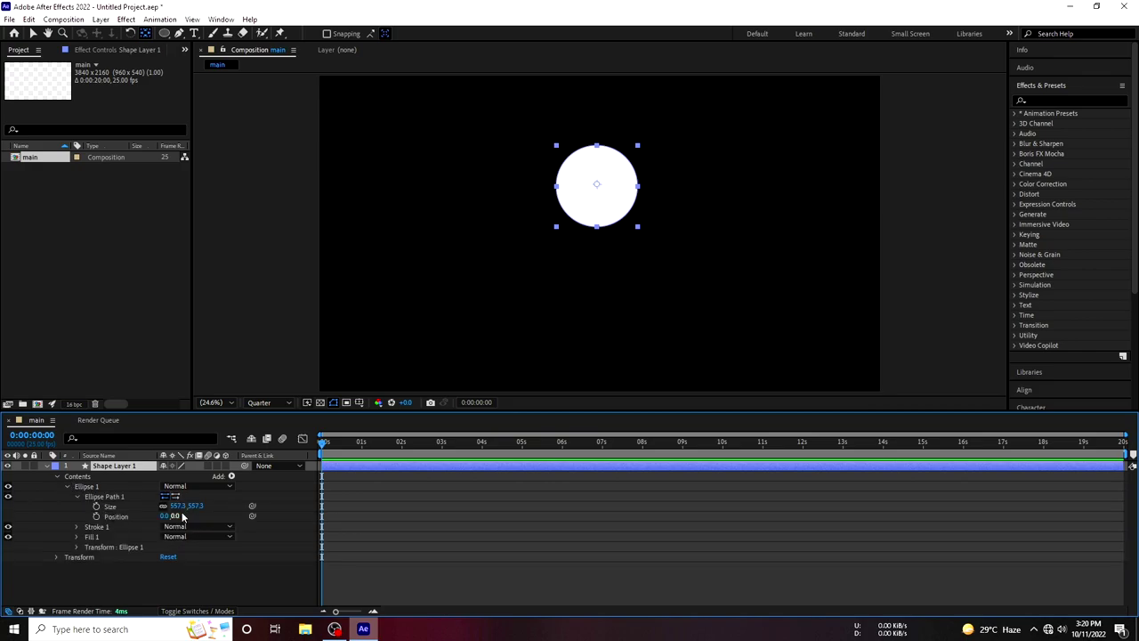
{"action": "left_click", "coordinate": [184, 506]}
{"action": "type", "text": "300"}
{"action": "left_click", "coordinate": [217, 587]}
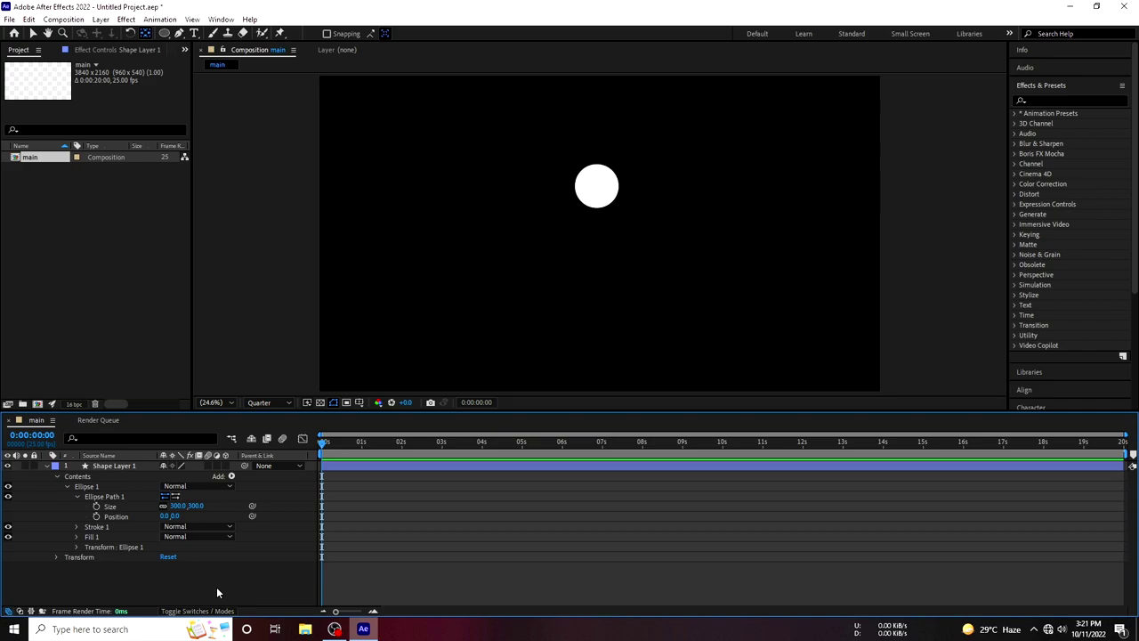
{"action": "left_click", "coordinate": [76, 496]}
{"action": "left_click", "coordinate": [47, 466]}
{"action": "left_click", "coordinate": [86, 467]}
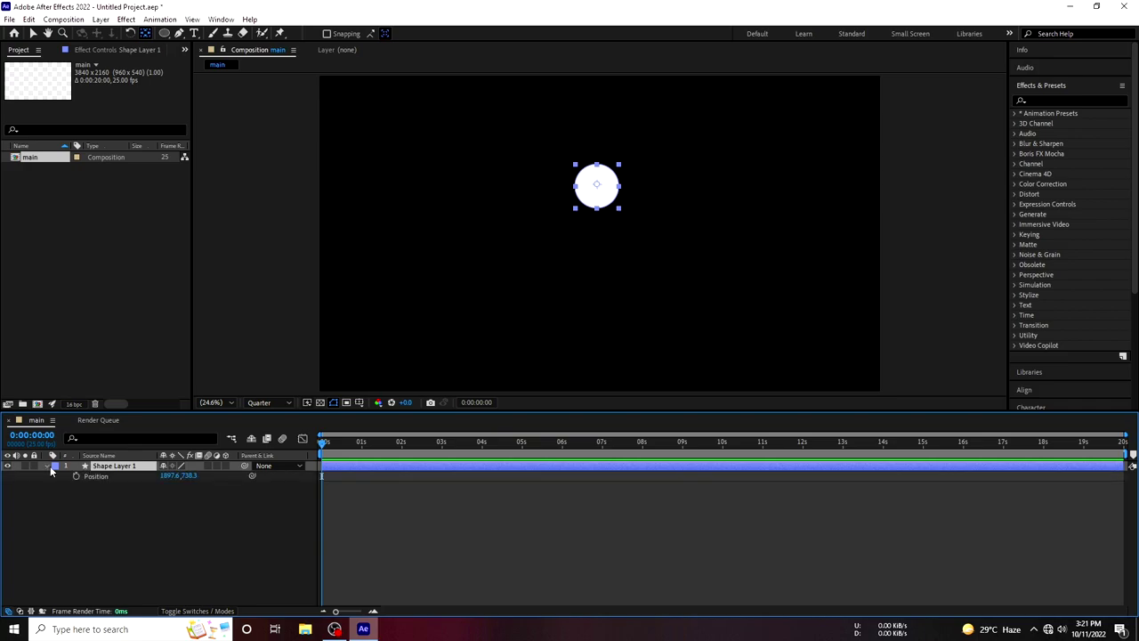
Add the expression wiggle(0.3,1500) to Shape Layer 1's Position and preview the drift
{"action": "left_click", "coordinate": [55, 468], "text": "ctrl"}
{"action": "left_click", "coordinate": [46, 465]}
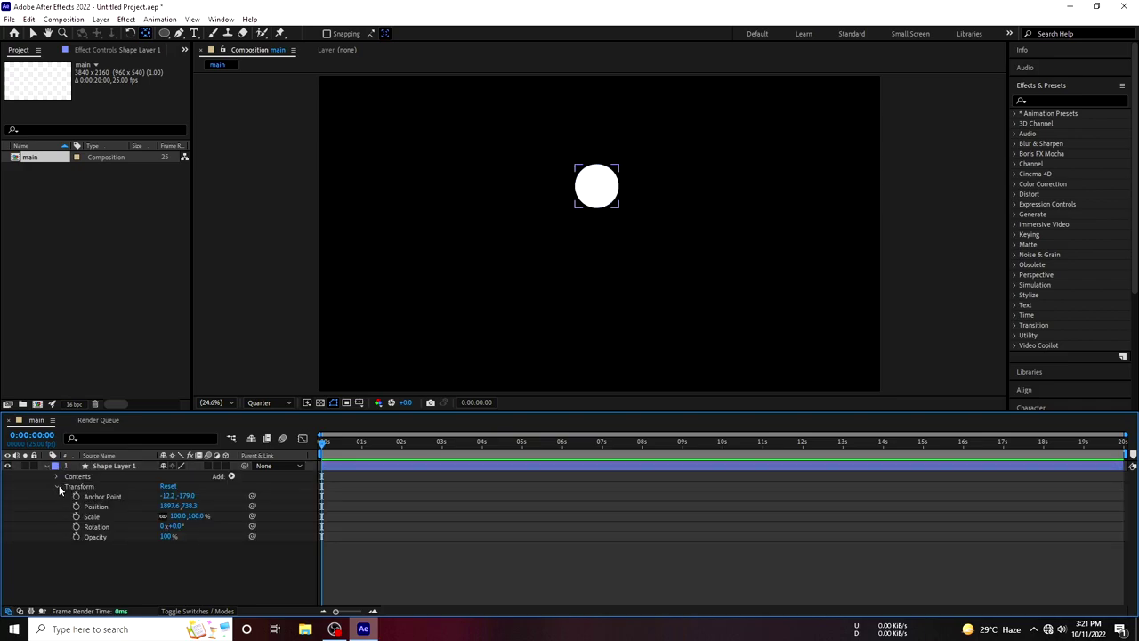
{"action": "left_click", "coordinate": [90, 506]}
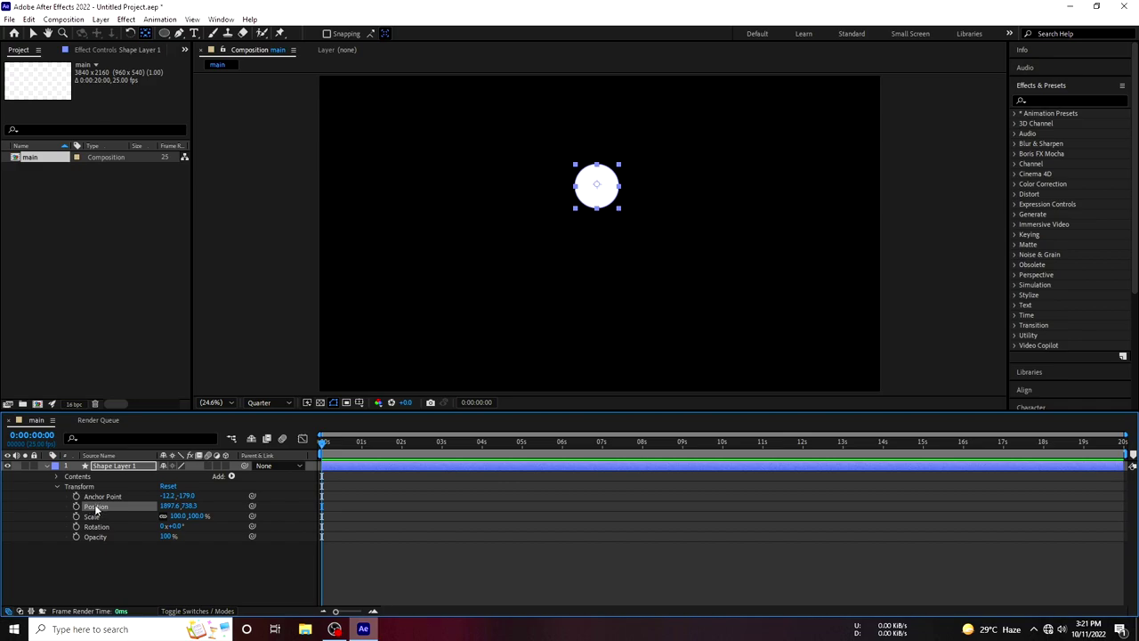
{"action": "left_click", "coordinate": [76, 505], "text": "alt"}
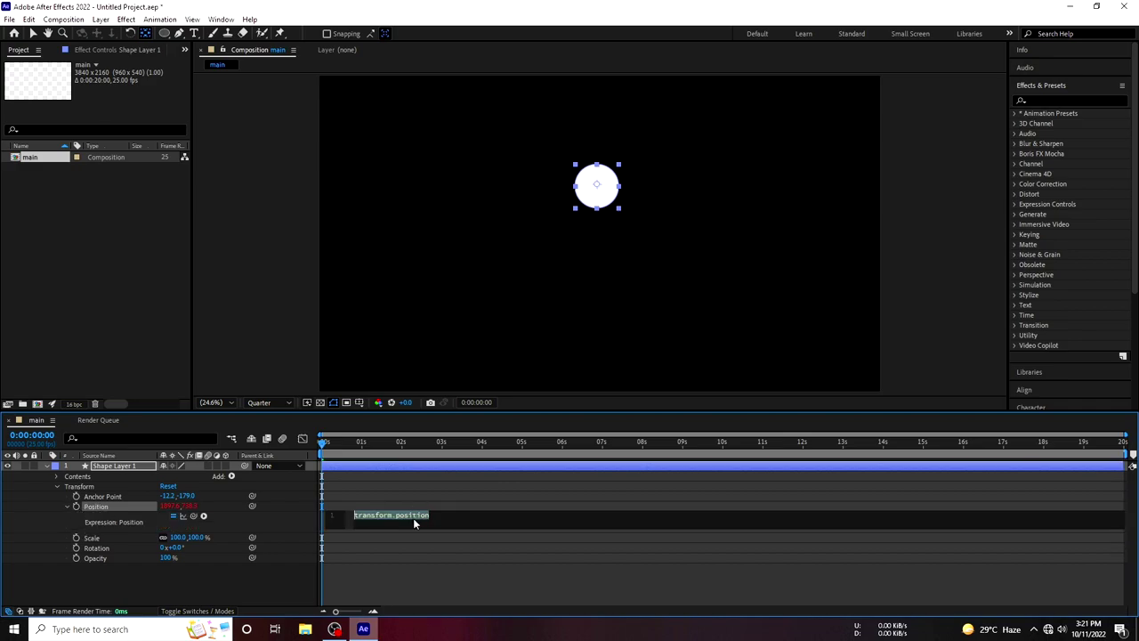
{"action": "type", "text": "w"}
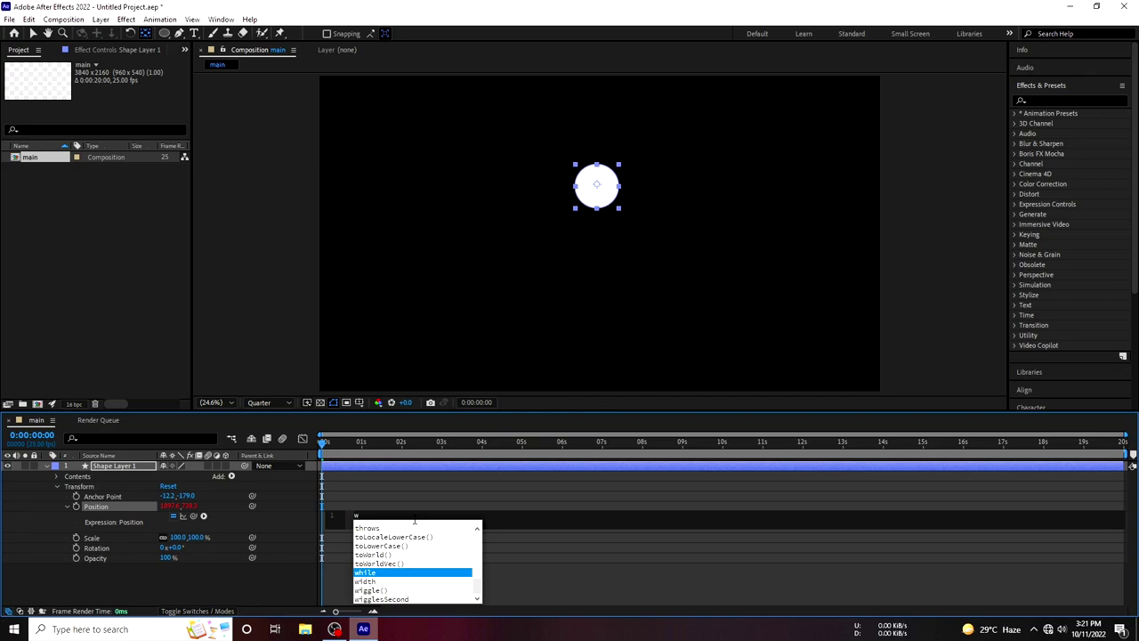
{"action": "type", "text": "iggl"}
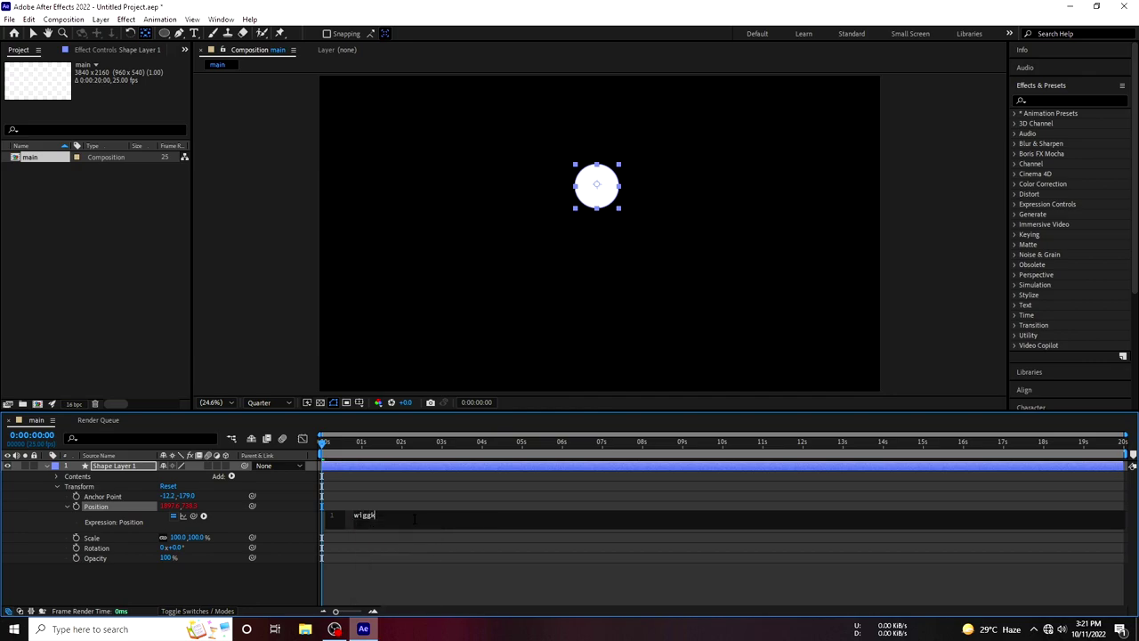
{"action": "type", "text": "g"}
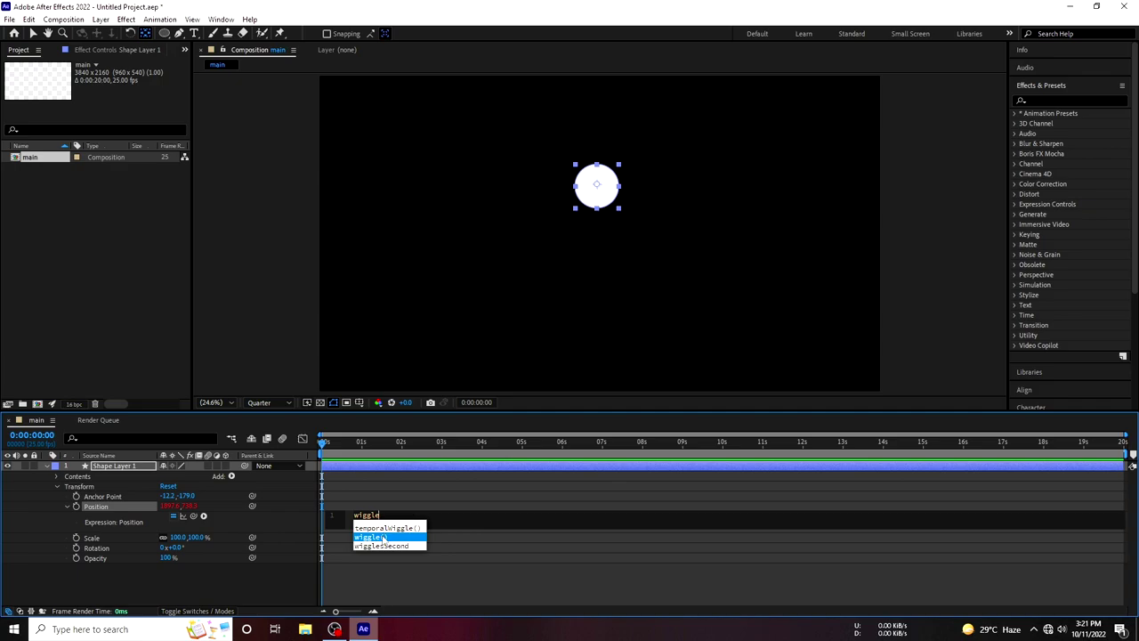
{"action": "left_click", "coordinate": [383, 537]}
{"action": "type", "text": "(0.3,1500)"}
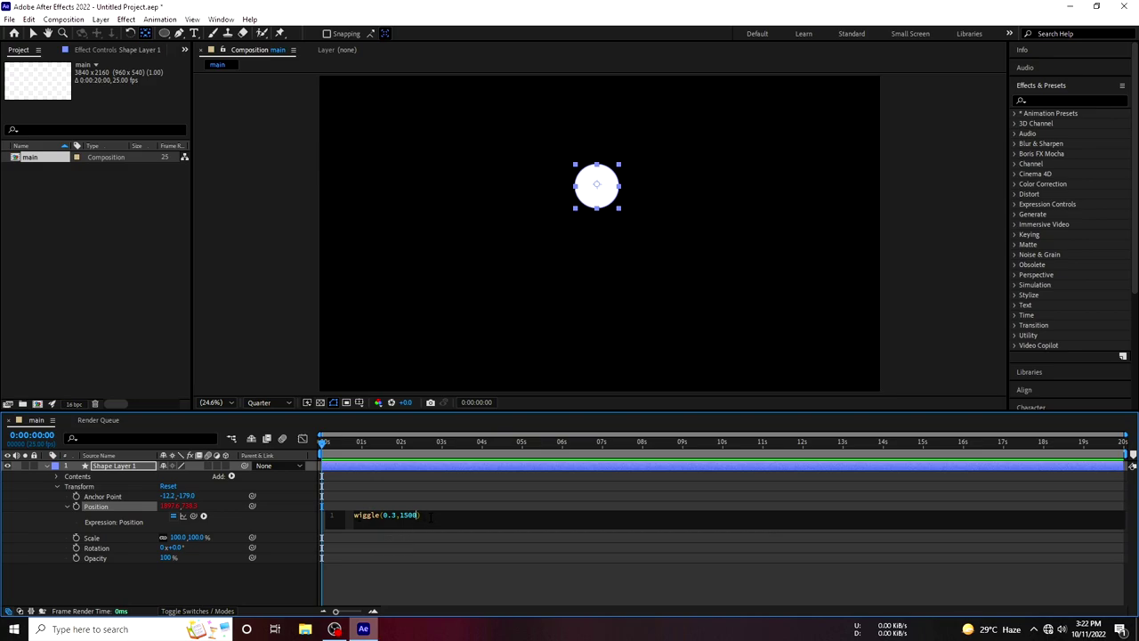
{"action": "left_click", "coordinate": [37, 521]}
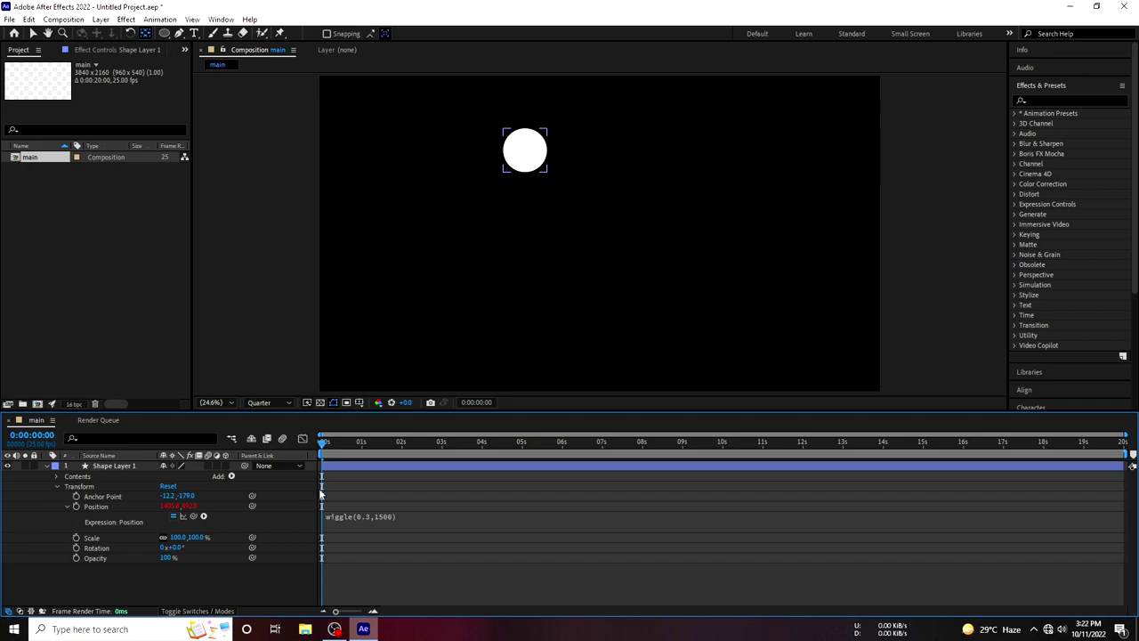
{"action": "left_click", "coordinate": [47, 464]}
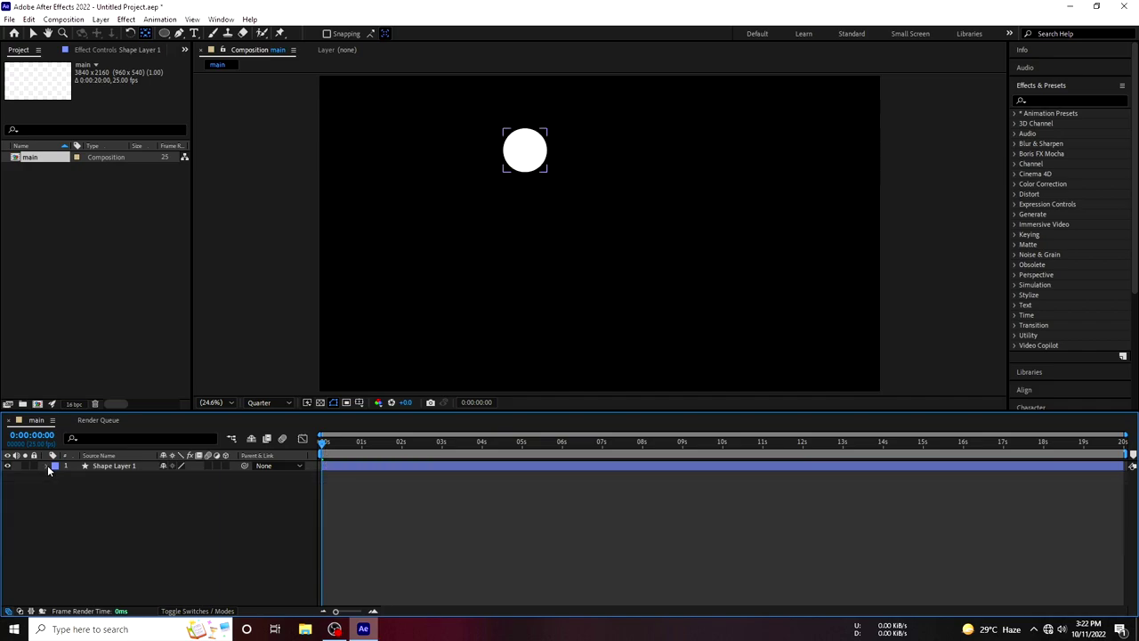
{"action": "left_click", "coordinate": [97, 464]}
{"action": "key", "text": "space"}
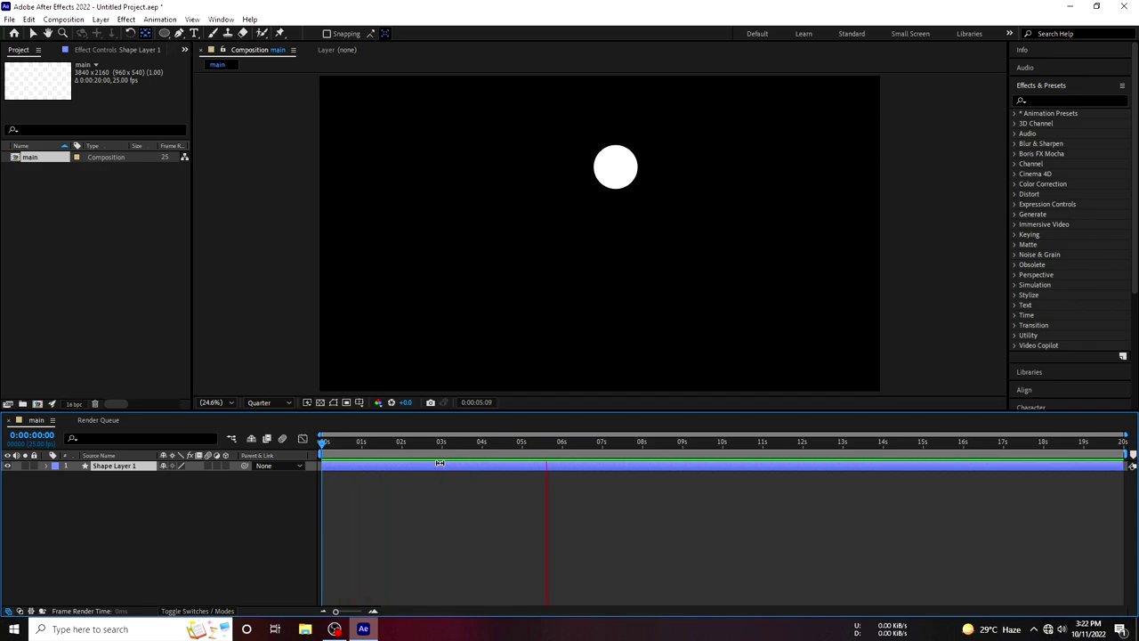
Stop the preview and focus the Effects & Presets search field
{"action": "key", "text": "space"}
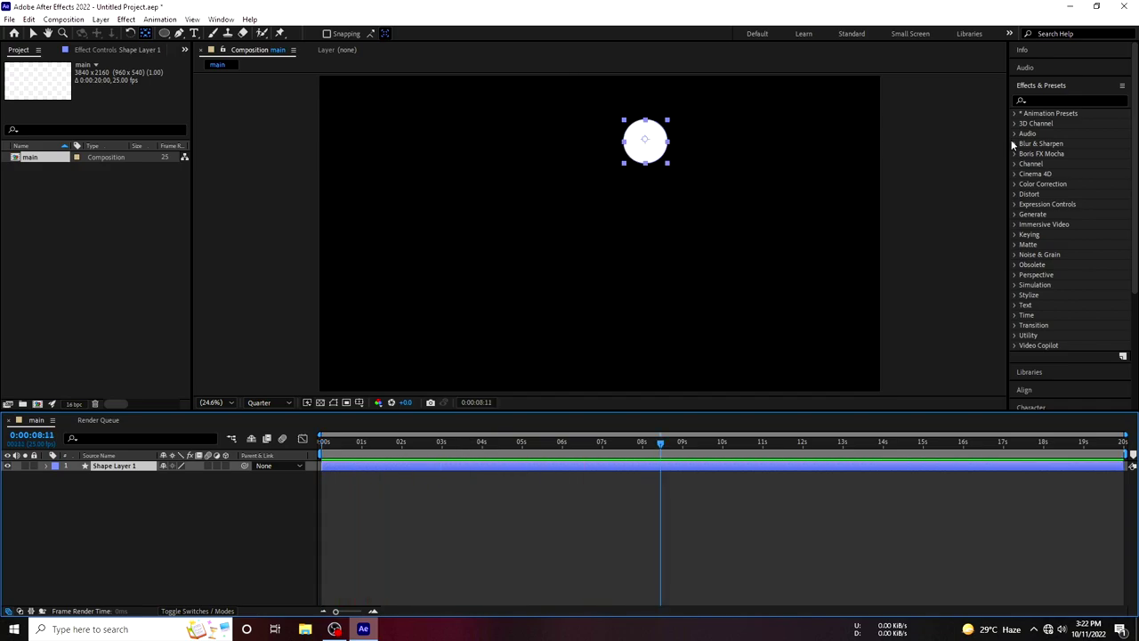
{"action": "left_click", "coordinate": [1043, 99]}
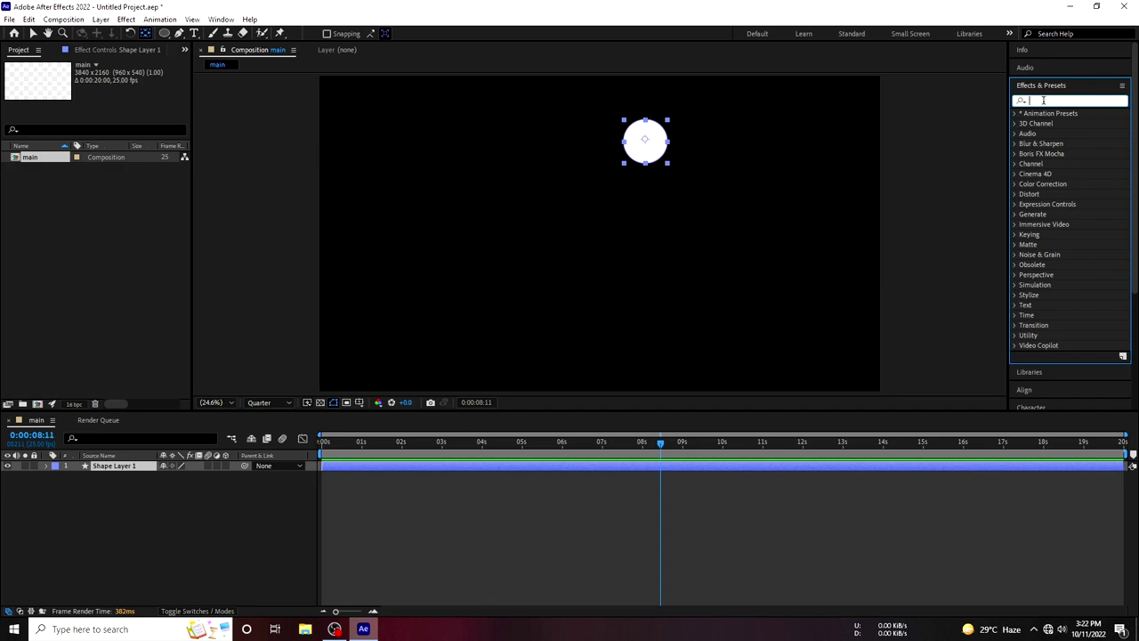
Apply Echo to Shape Layer 1 with an Echo Time of 0.010
{"action": "type", "text": "ech"}
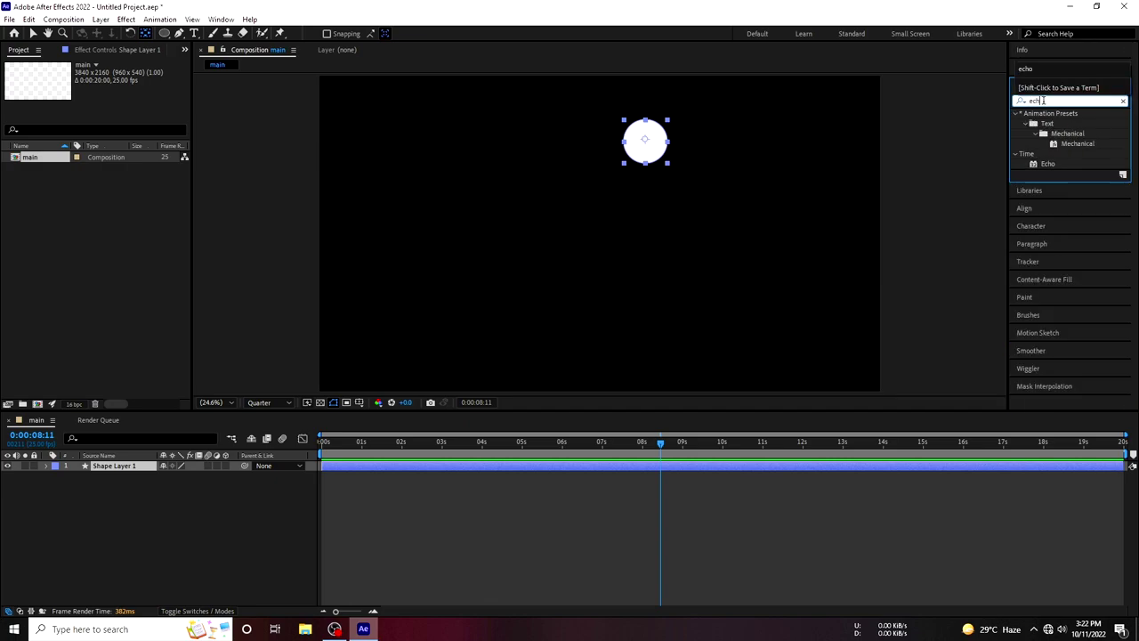
{"action": "type", "text": "oo"}
{"action": "mouse_move", "coordinate": [1046, 124]}
{"action": "left_mouse_down"}
{"action": "mouse_move", "coordinate": [114, 476]}
{"action": "mouse_move", "coordinate": [109, 464]}
{"action": "left_mouse_up"}
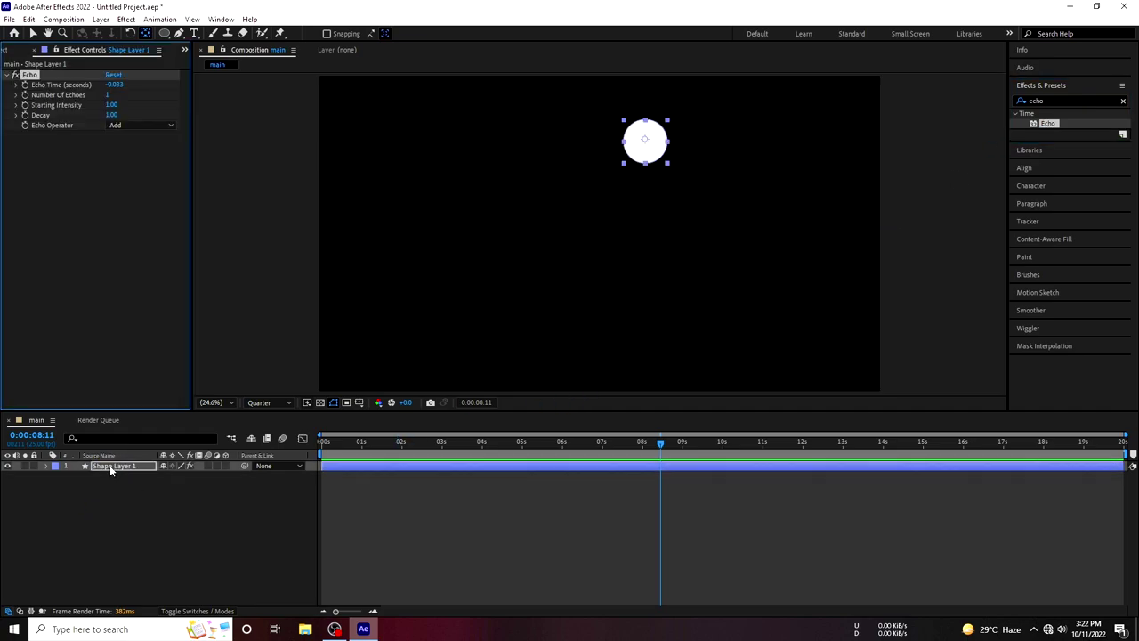
{"action": "left_click", "coordinate": [117, 84]}
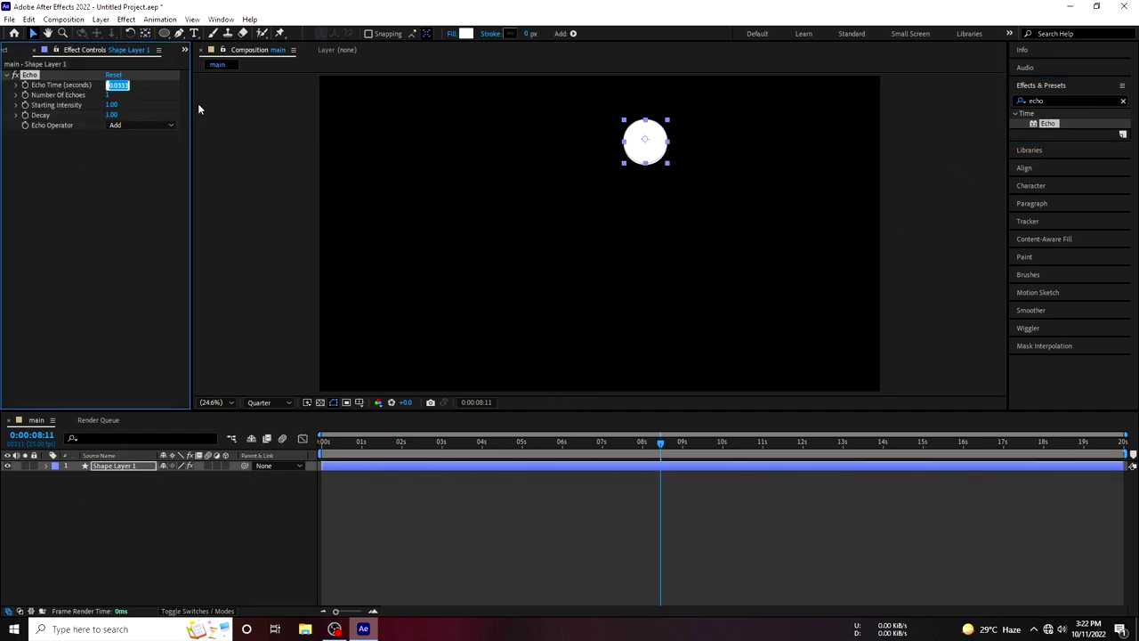
{"action": "type", "text": "0"}
{"action": "type", "text": "10"}
{"action": "left_click", "coordinate": [114, 186]}
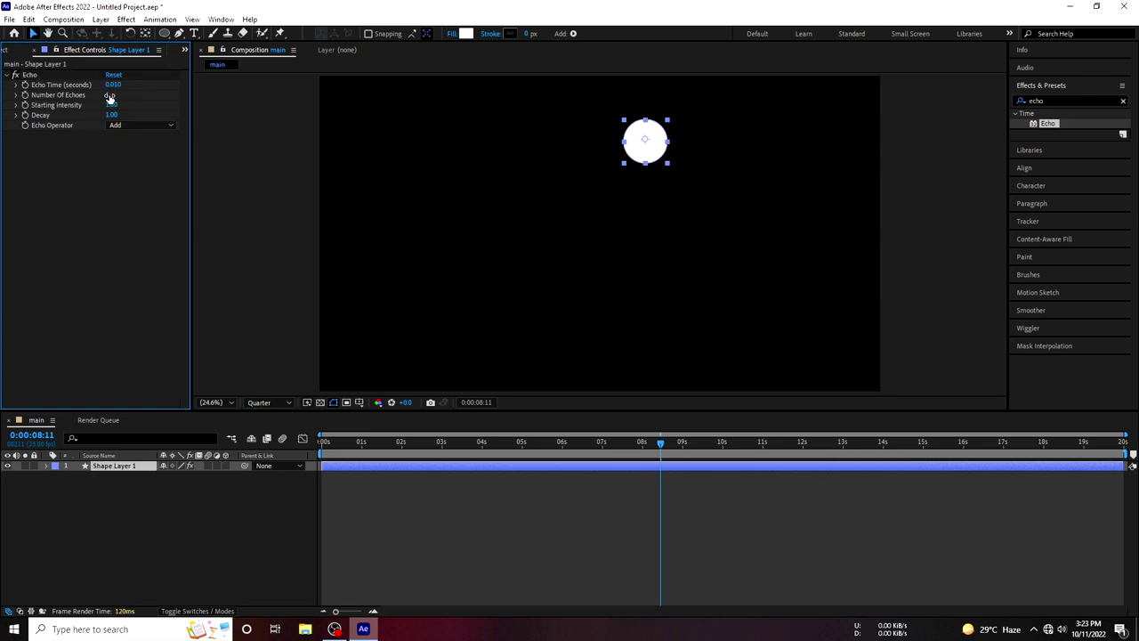
Set the Echo to 350 echoes with a decay of 0.98
{"action": "left_click_drag", "start_coordinate": [109, 94], "coordinate": [333, 102]}
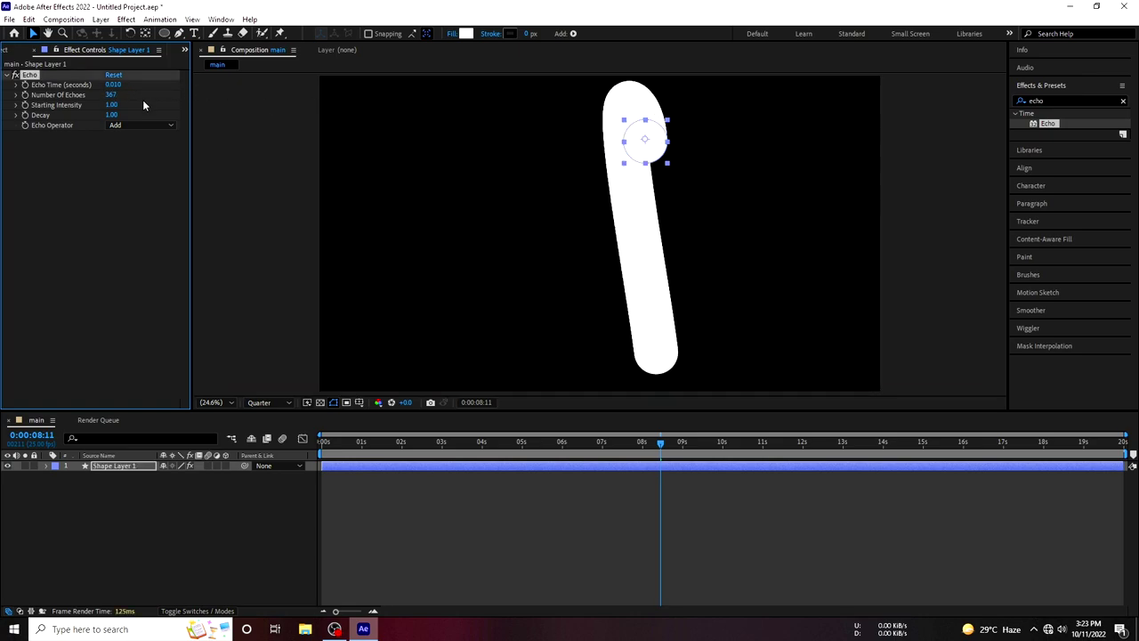
{"action": "left_click", "coordinate": [113, 95]}
{"action": "type", "text": "300"}
{"action": "key", "text": "Return"}
{"action": "left_click_drag", "start_coordinate": [113, 95], "coordinate": [137, 95]}
{"action": "left_click", "coordinate": [113, 95]}
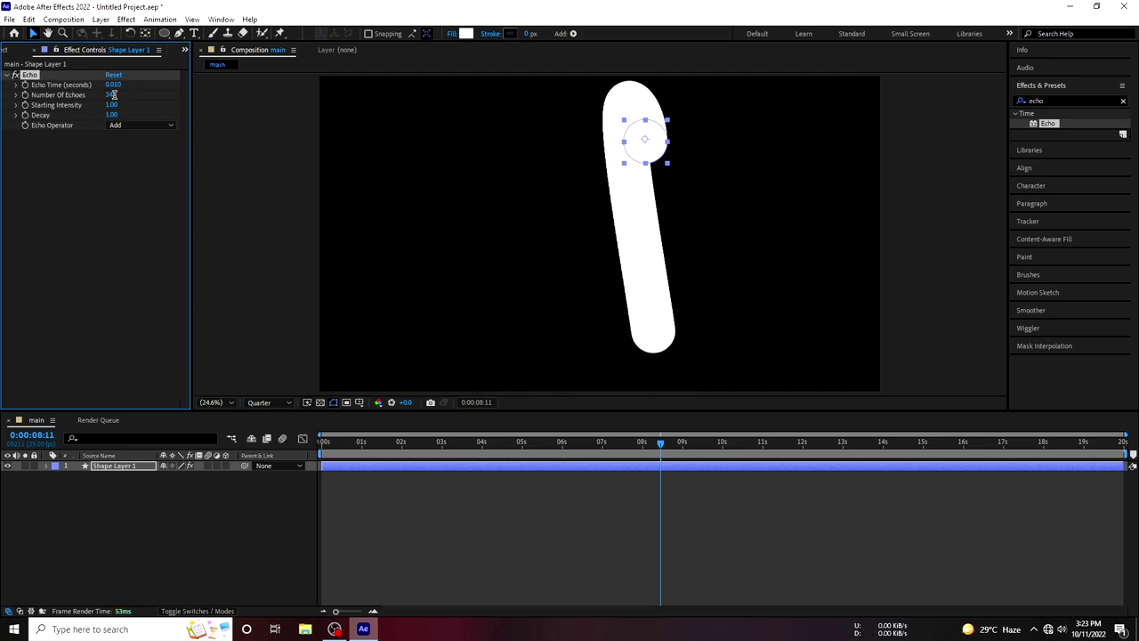
{"action": "type", "text": "350"}
{"action": "left_click", "coordinate": [149, 134]}
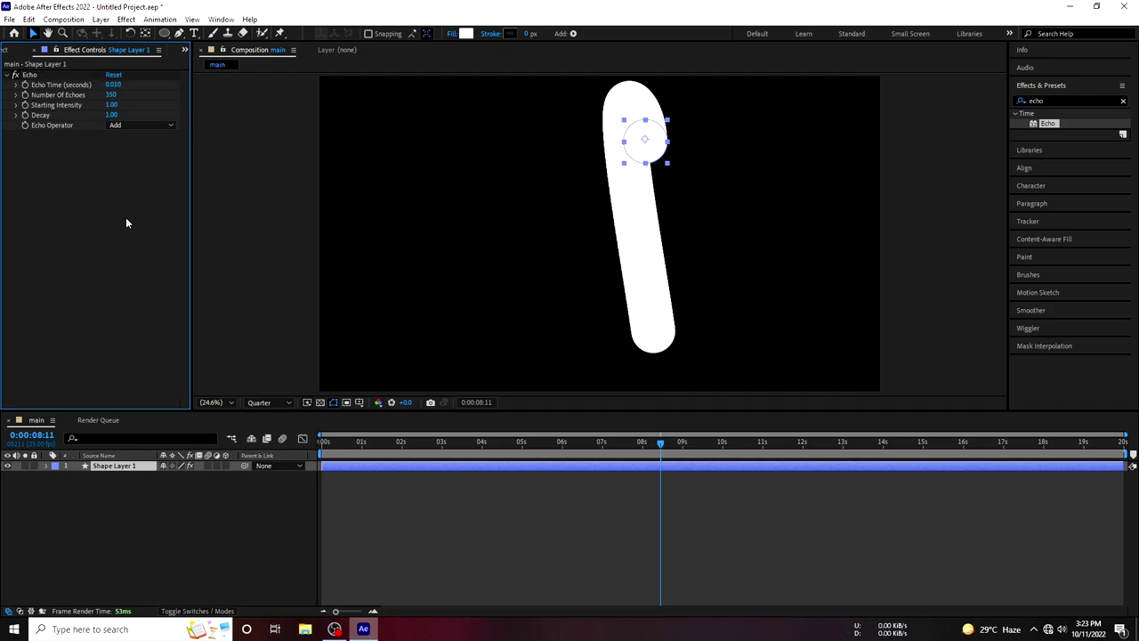
{"action": "mouse_move", "coordinate": [112, 115]}
{"action": "left_mouse_down"}
{"action": "mouse_move", "coordinate": [146, 111]}
{"action": "mouse_move", "coordinate": [115, 124]}
{"action": "left_mouse_up"}
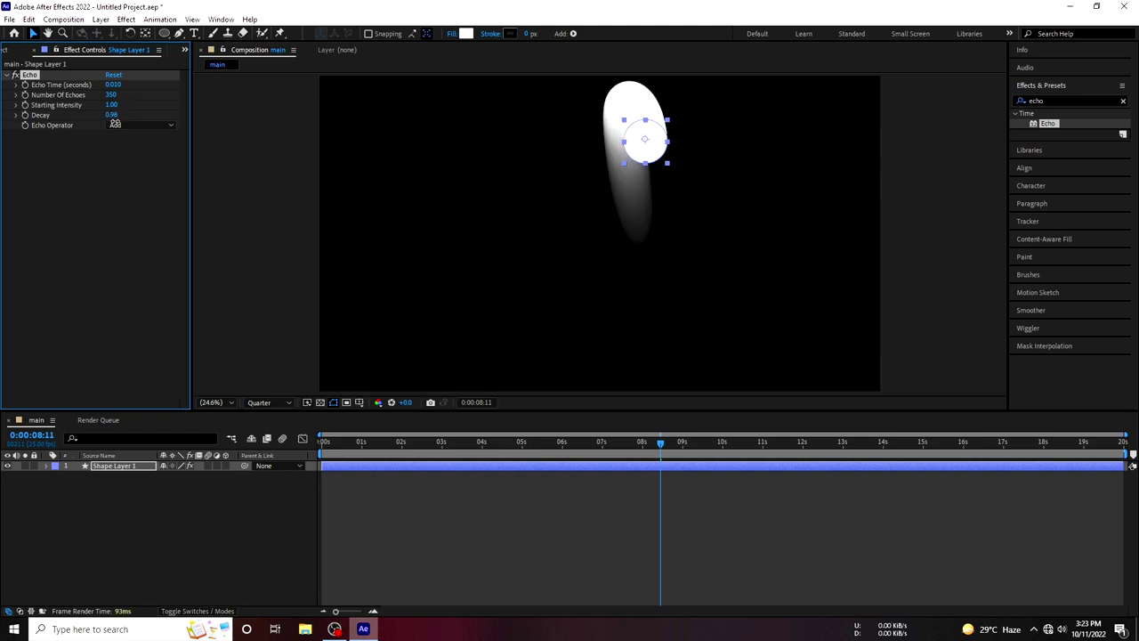
{"action": "left_click", "coordinate": [354, 444]}
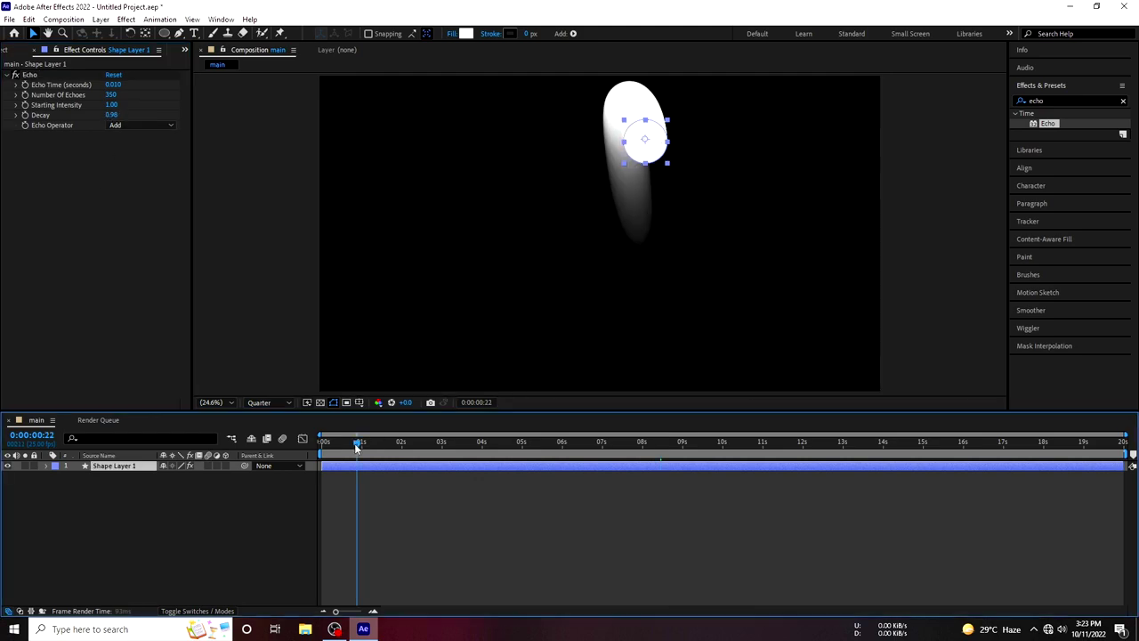
{"action": "left_click_drag", "start_coordinate": [363, 448], "coordinate": [561, 442]}
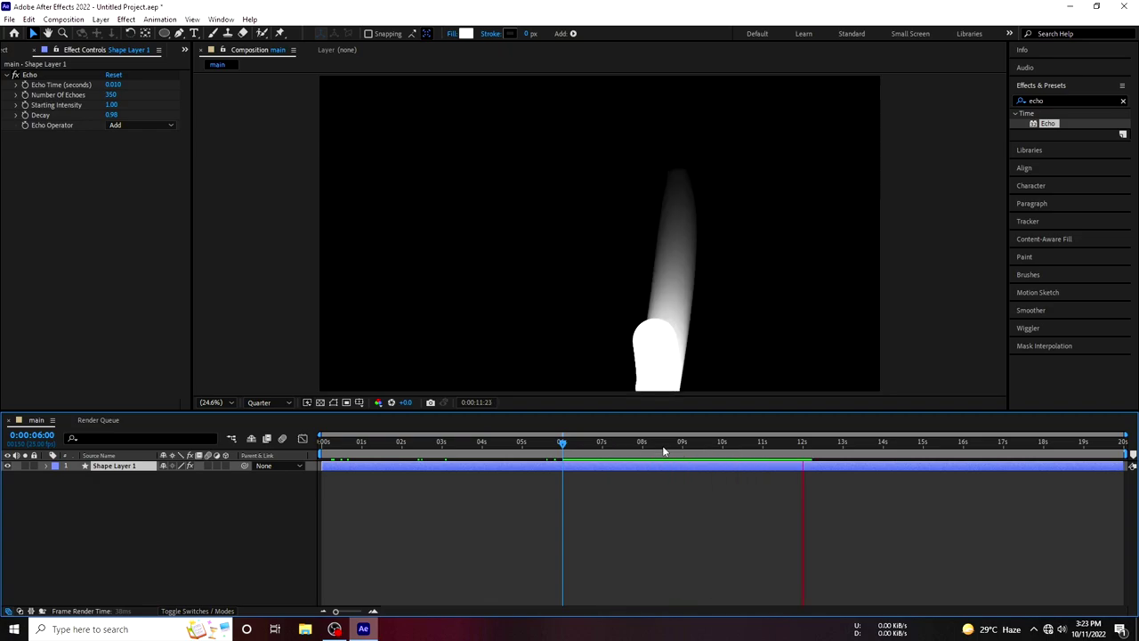
{"action": "key", "text": "space"}
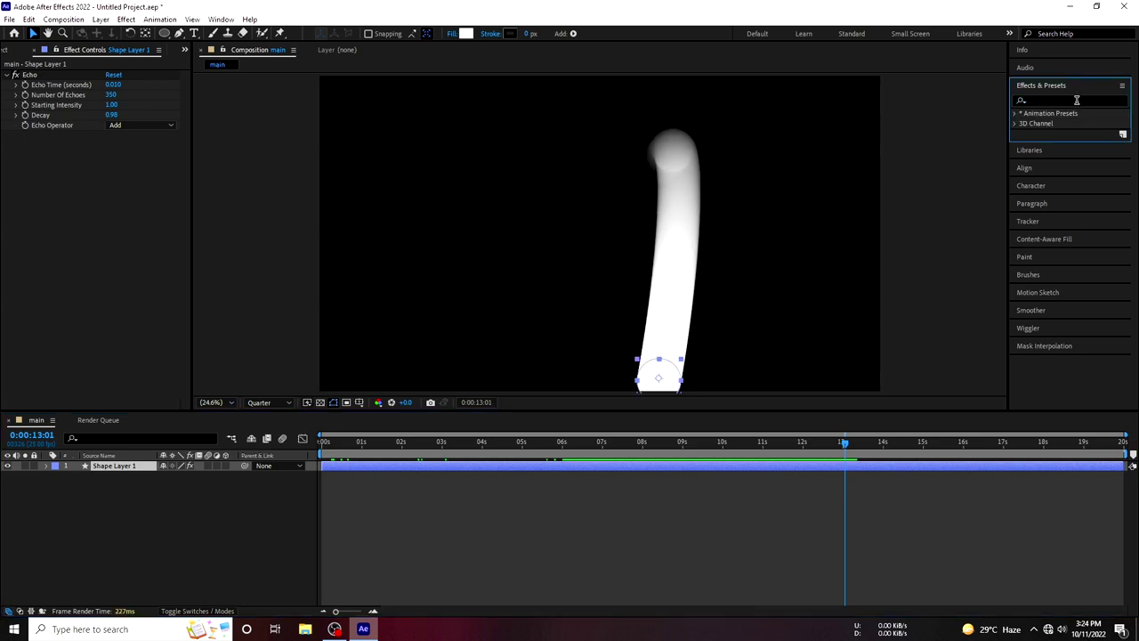
Search for Gradient Ramp and apply it to Shape Layer 1
{"action": "double_click", "coordinate": [1077, 101]}
{"action": "key", "text": "BackSpace"}
{"action": "type", "text": "grad"}
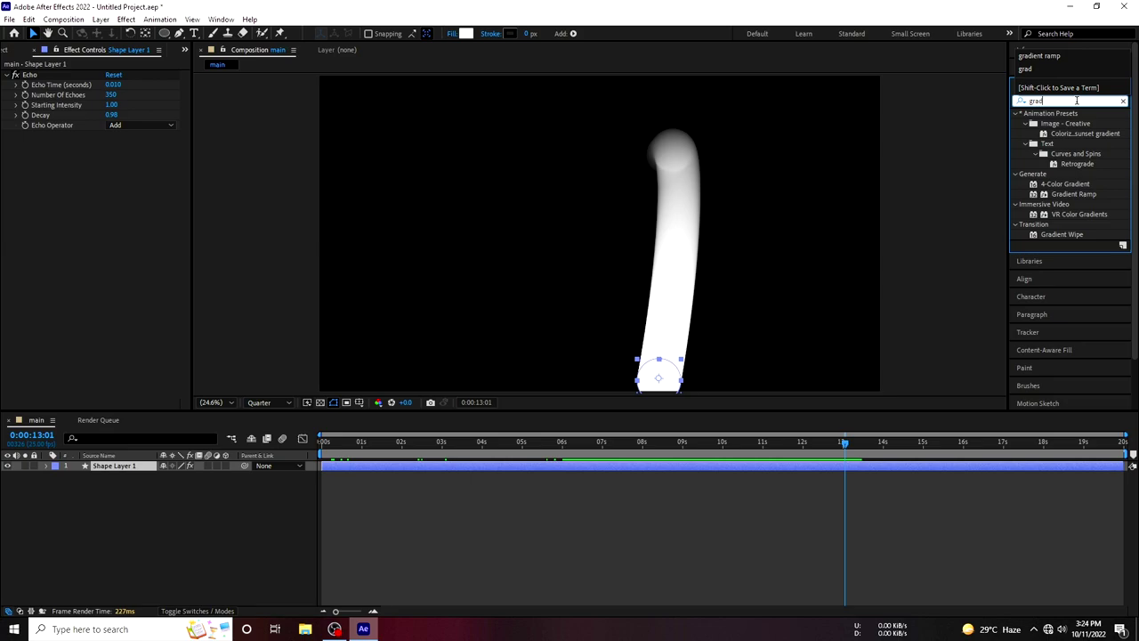
{"action": "type", "text": "ient"}
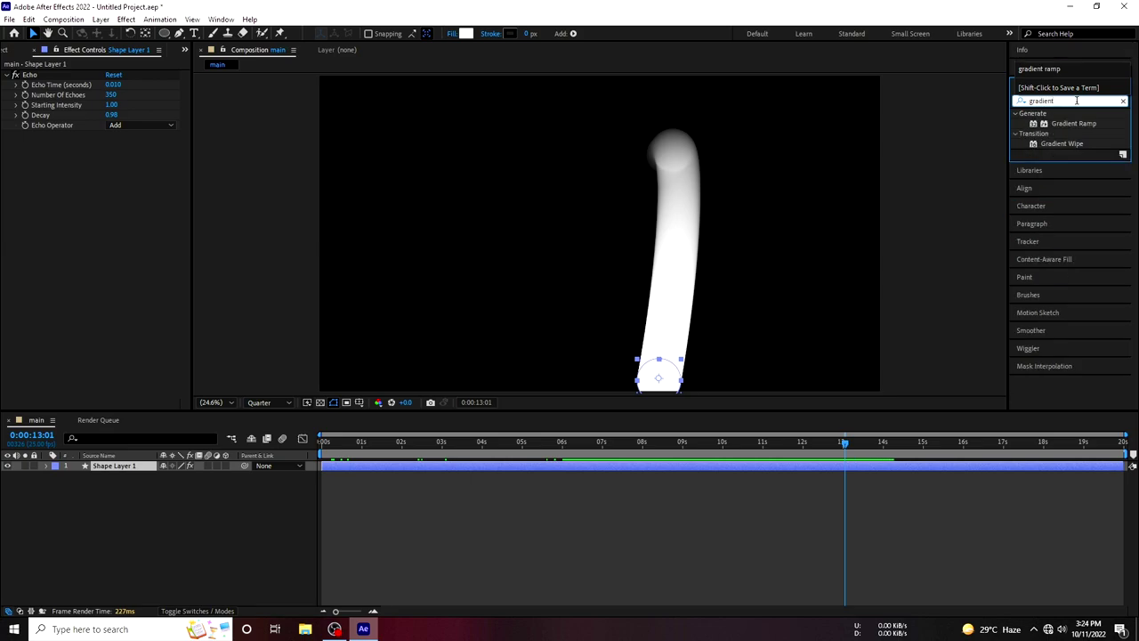
{"action": "type", "text": " ra"}
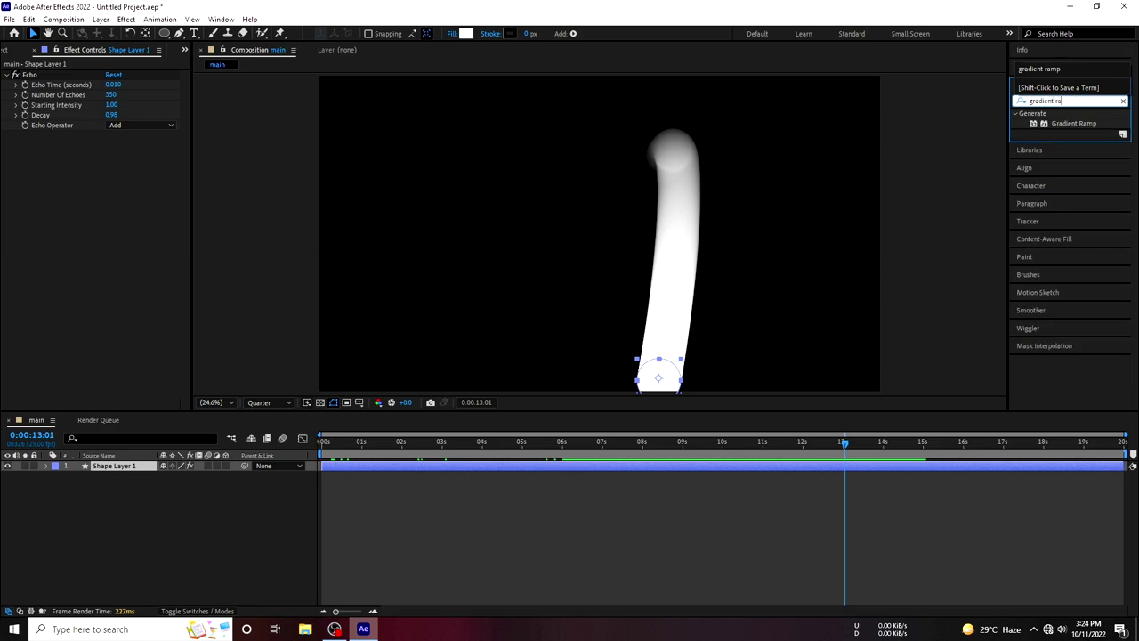
{"action": "type", "text": "mp"}
{"action": "left_click_drag", "start_coordinate": [1071, 126], "coordinate": [114, 474]}
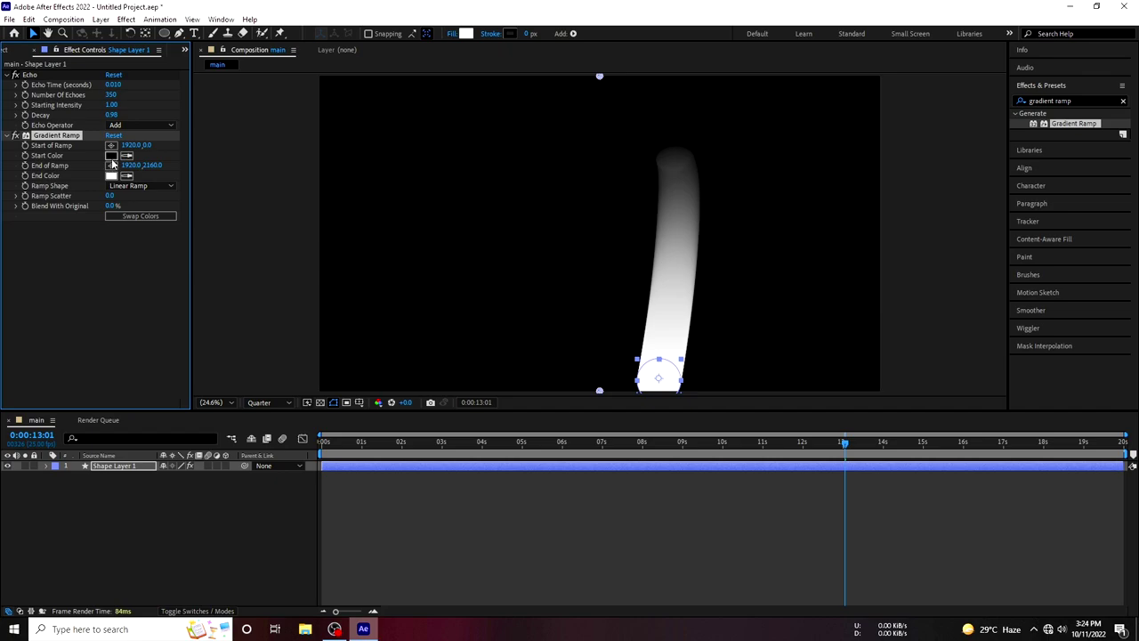
Set the ramp's start colour to cyan and its end colour to light blue
{"action": "left_click", "coordinate": [112, 157]}
{"action": "left_click_drag", "start_coordinate": [855, 431], "coordinate": [855, 418]}
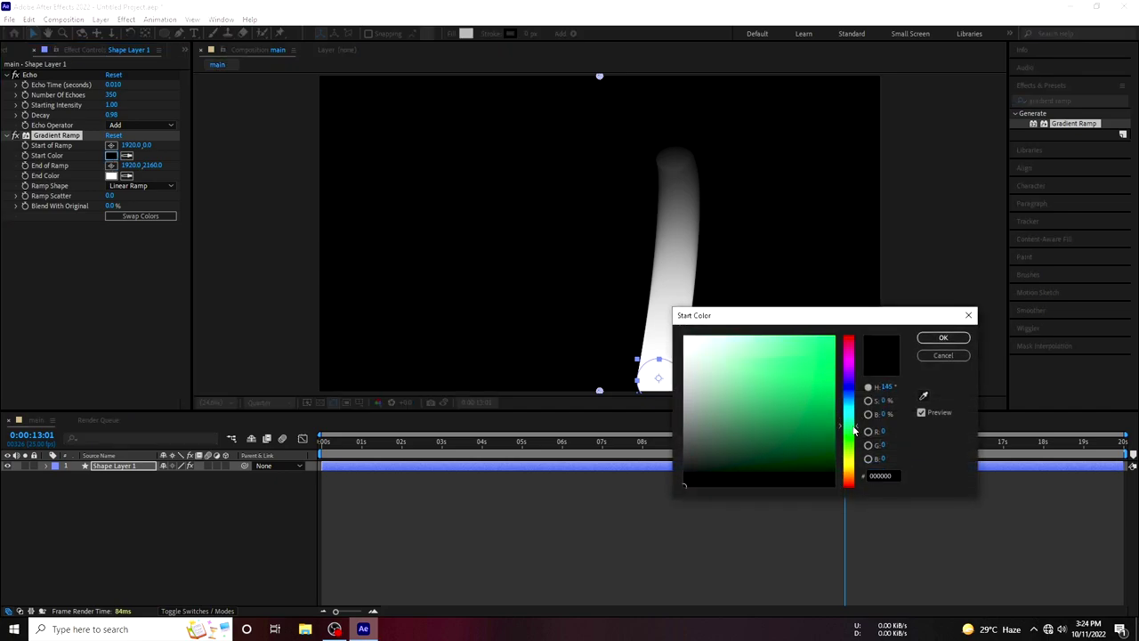
{"action": "left_click", "coordinate": [824, 371]}
{"action": "left_click", "coordinate": [943, 338]}
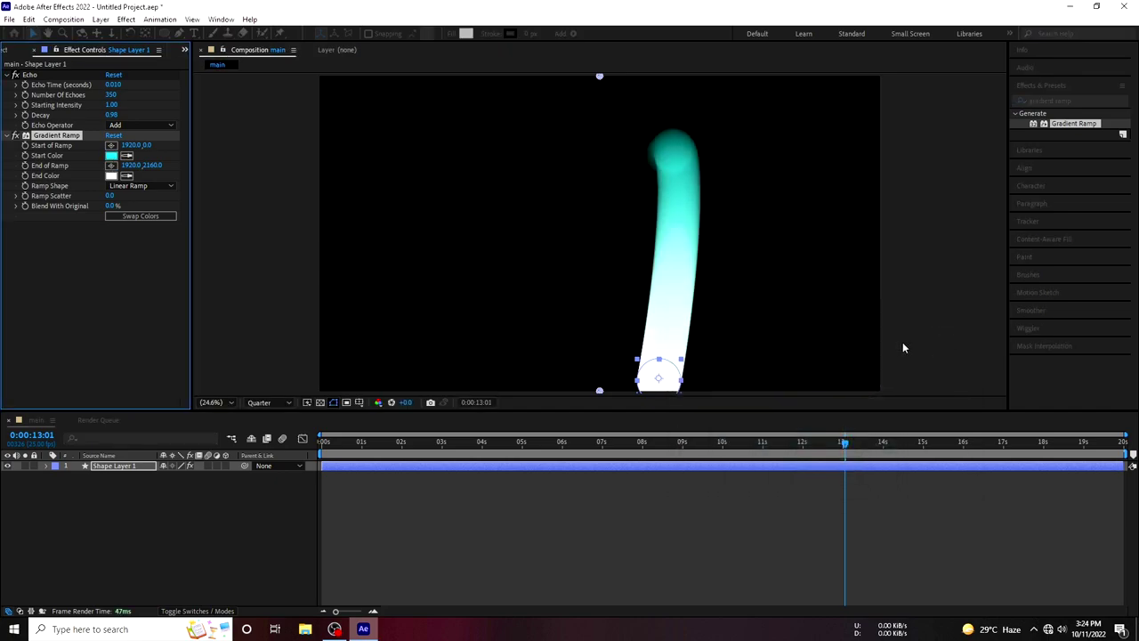
{"action": "left_click", "coordinate": [111, 175]}
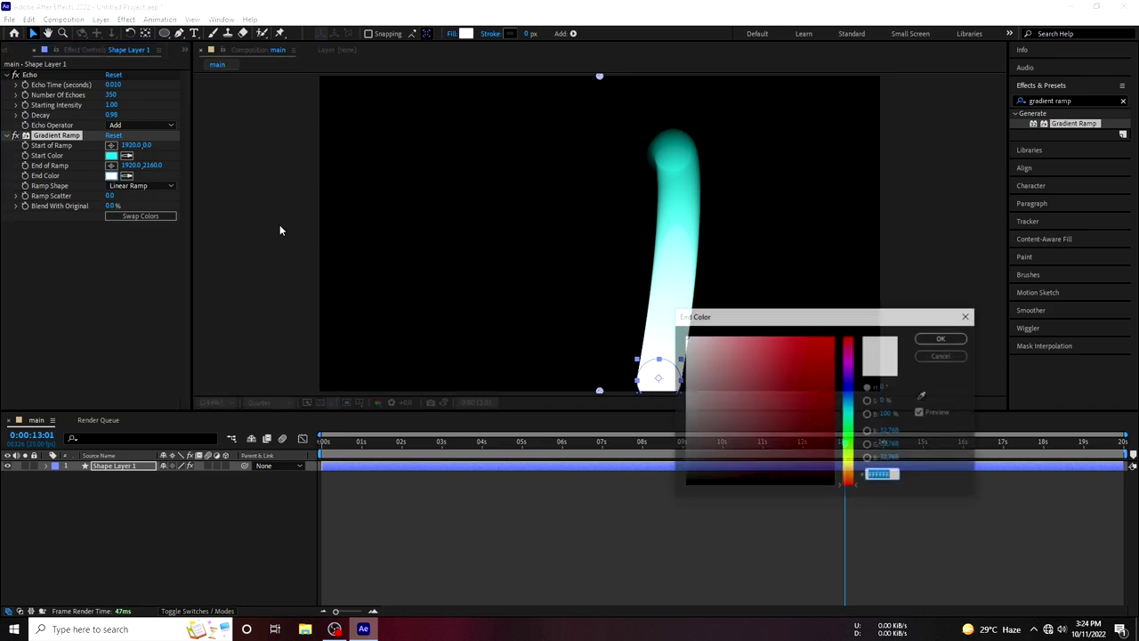
{"action": "mouse_move", "coordinate": [850, 411]}
{"action": "left_mouse_down"}
{"action": "mouse_move", "coordinate": [853, 462]}
{"action": "mouse_move", "coordinate": [851, 398]}
{"action": "left_mouse_up"}
{"action": "left_click", "coordinate": [829, 363]}
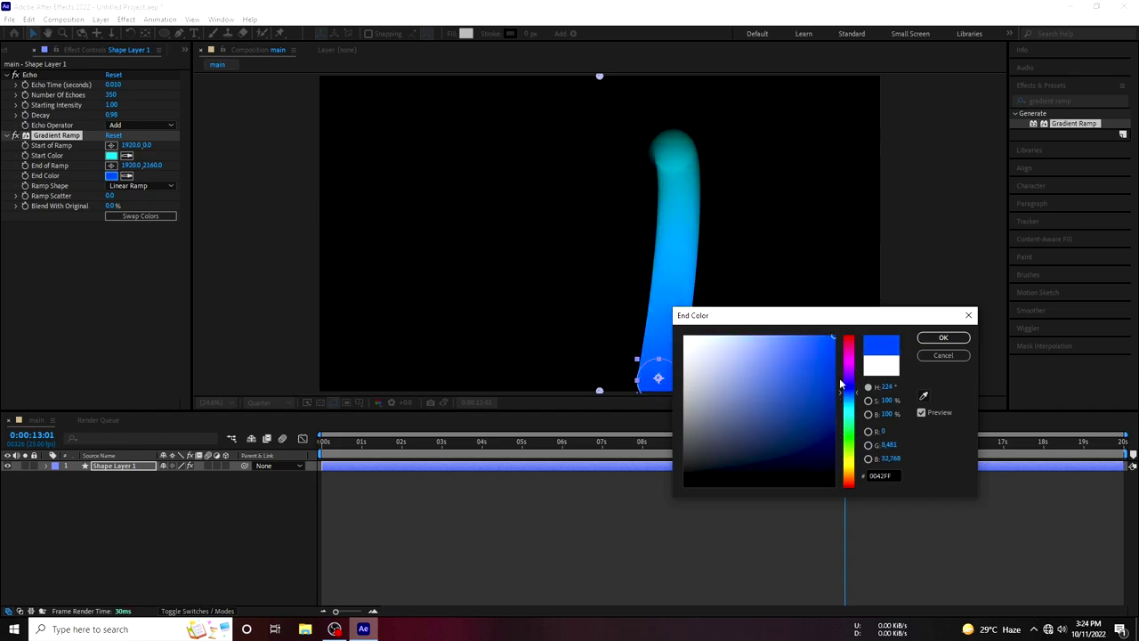
{"action": "left_click", "coordinate": [851, 402]}
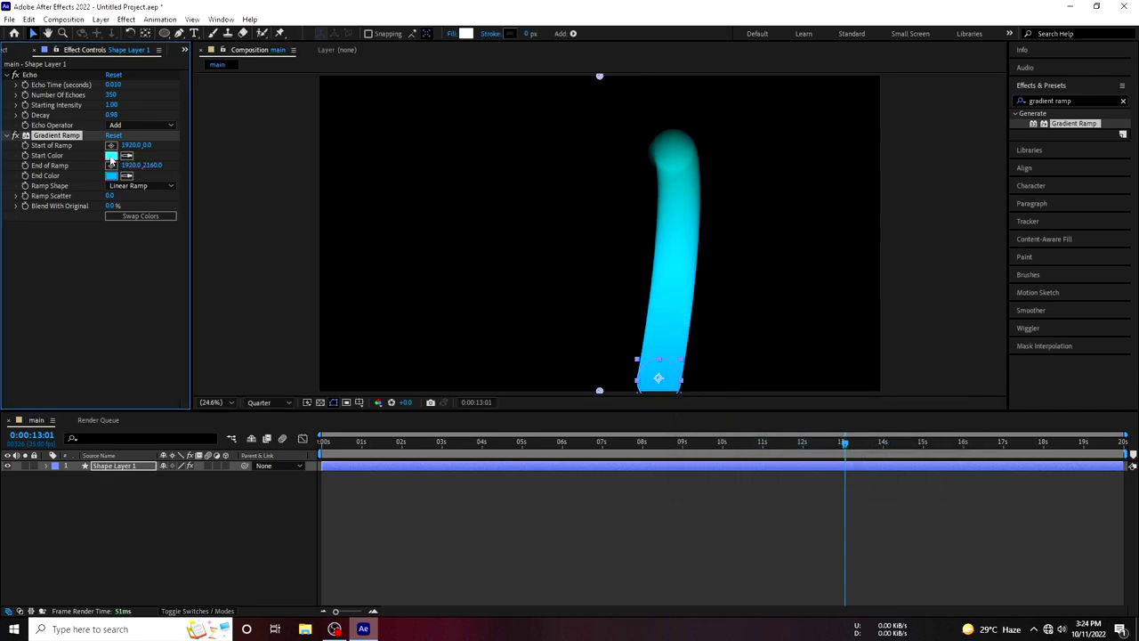
Change the ramp's start colour to a bright green
{"action": "left_click", "coordinate": [111, 155]}
{"action": "mouse_move", "coordinate": [848, 412]}
{"action": "left_mouse_down"}
{"action": "mouse_move", "coordinate": [848, 425]}
{"action": "mouse_move", "coordinate": [795, 335]}
{"action": "left_mouse_up"}
{"action": "left_click", "coordinate": [828, 423]}
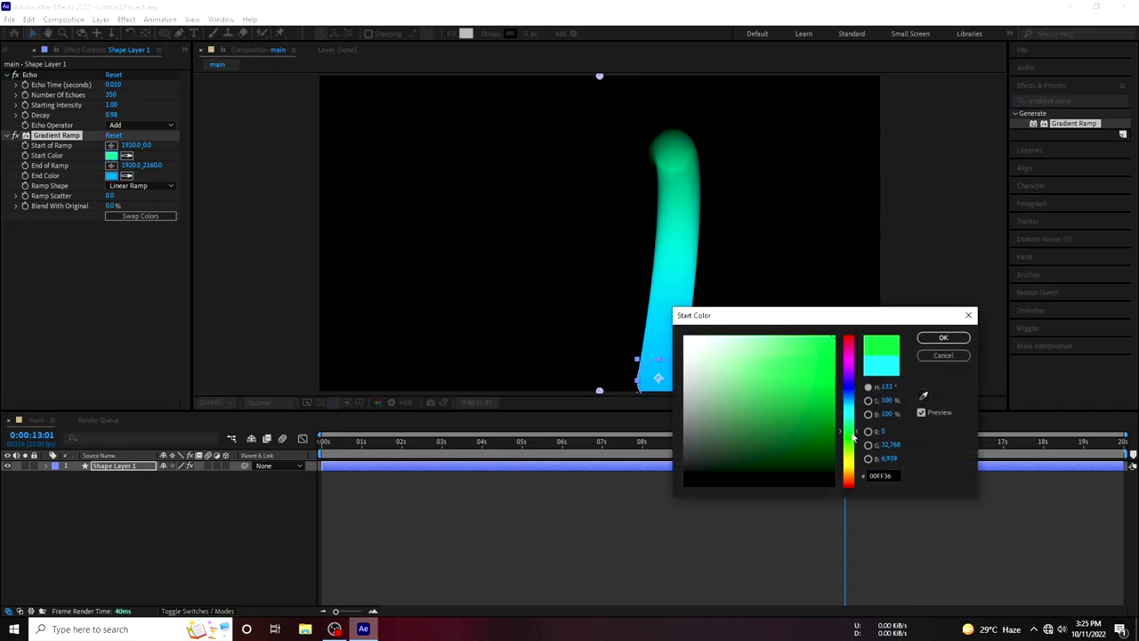
{"action": "left_click", "coordinate": [848, 427]}
{"action": "left_click", "coordinate": [943, 337]}
{"action": "left_click", "coordinate": [379, 444]}
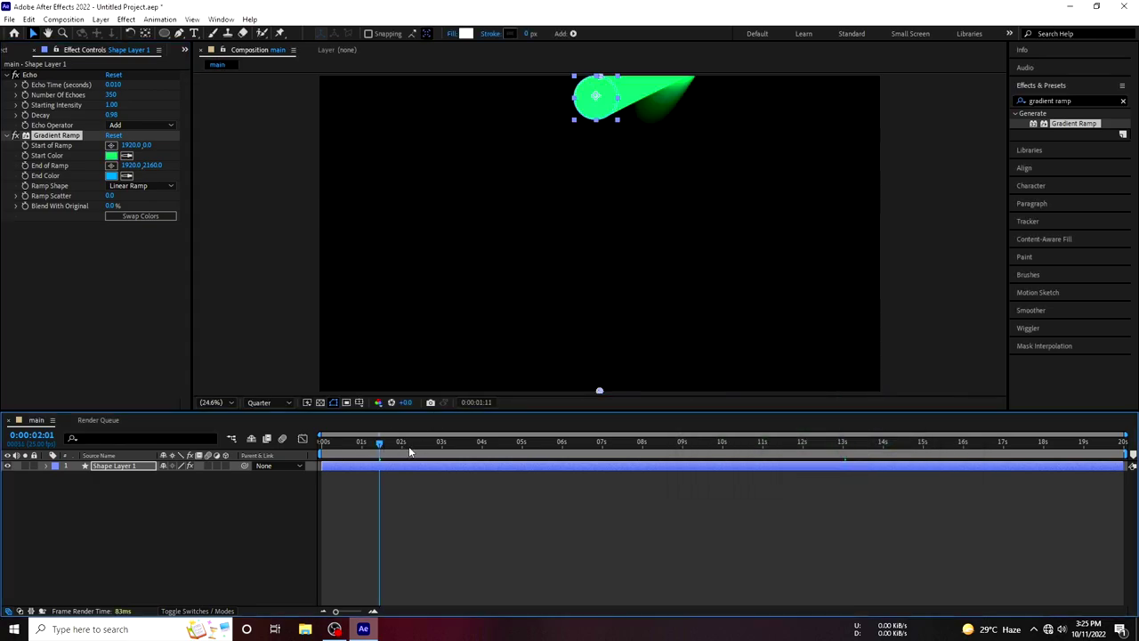
At about six seconds, change the ramp's start colour to a bluer cyan (00C6FB)
{"action": "left_click_drag", "start_coordinate": [379, 444], "coordinate": [408, 443]}
{"action": "left_click", "coordinate": [511, 442]}
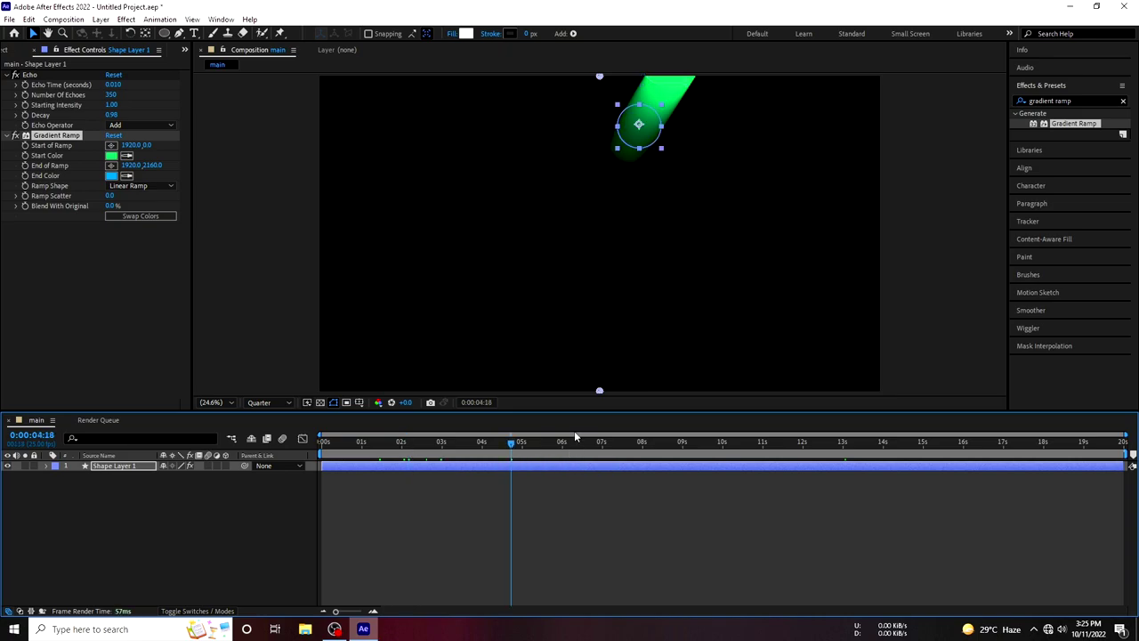
{"action": "left_click", "coordinate": [580, 441]}
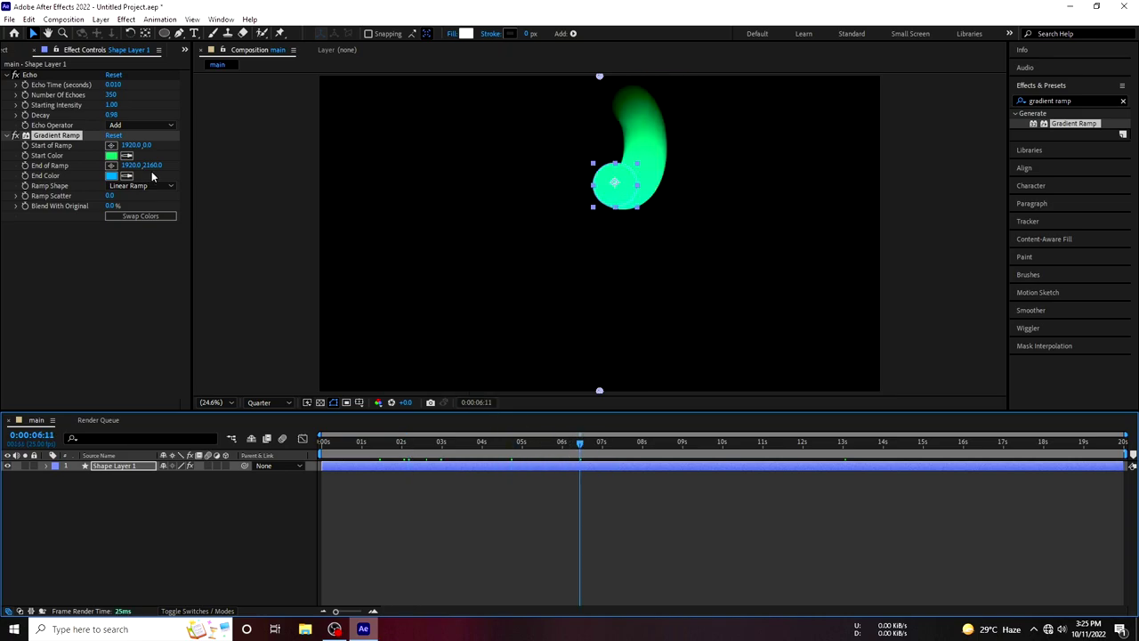
{"action": "left_click", "coordinate": [111, 155]}
{"action": "left_click", "coordinate": [849, 412]}
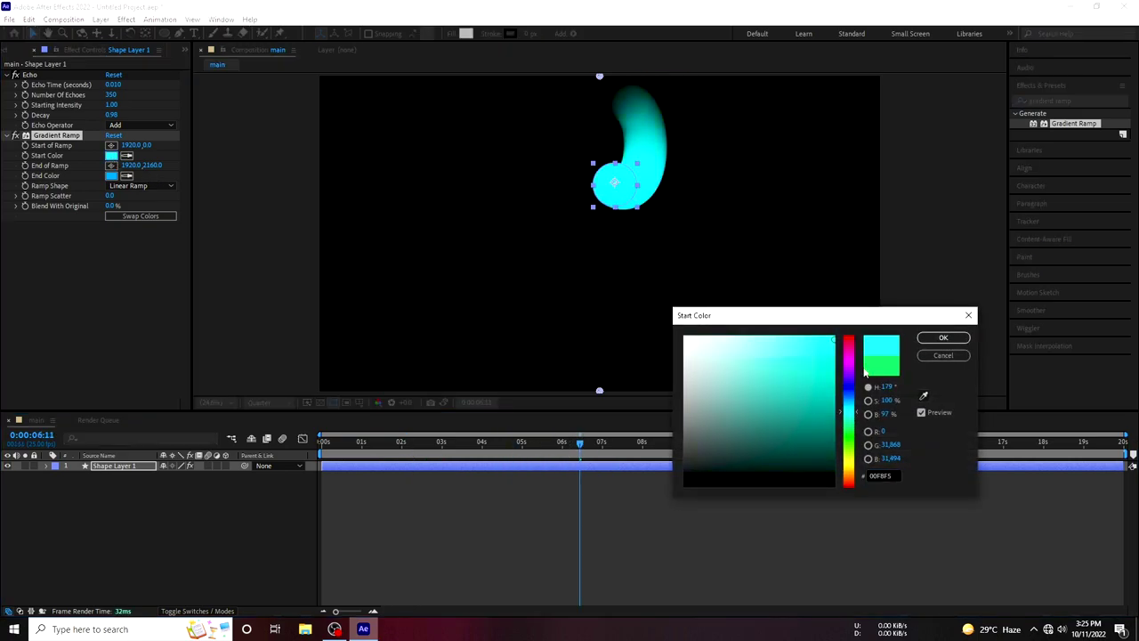
{"action": "left_click", "coordinate": [849, 405]}
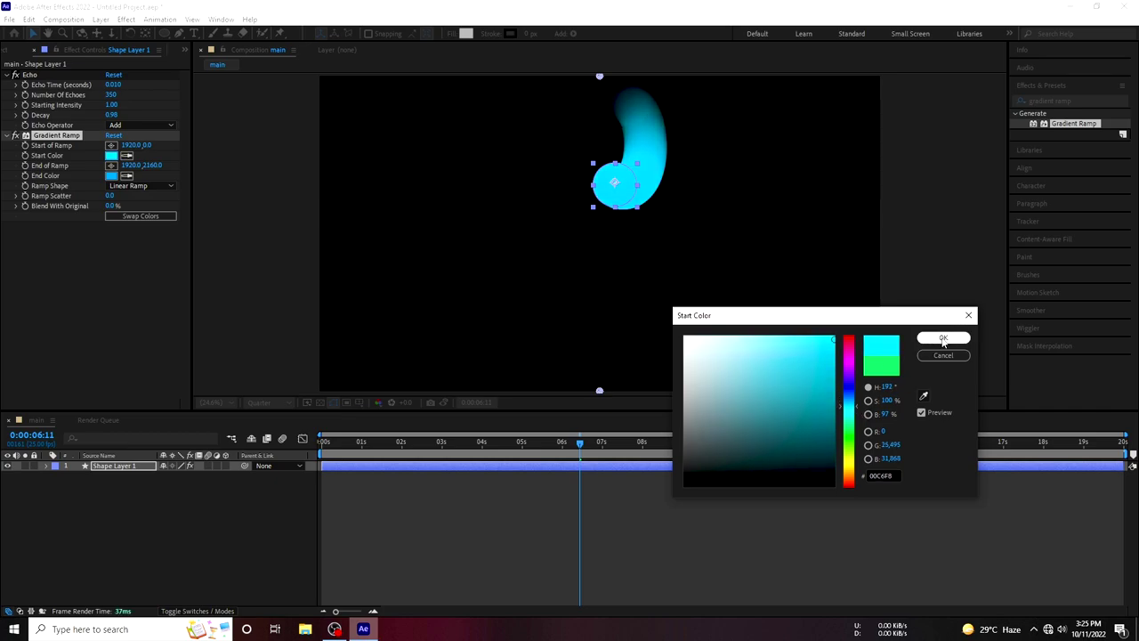
{"action": "left_click", "coordinate": [944, 338]}
Set the ramp's end colour to yellow FFC600
{"action": "left_click", "coordinate": [111, 175]}
{"action": "left_click", "coordinate": [850, 418]}
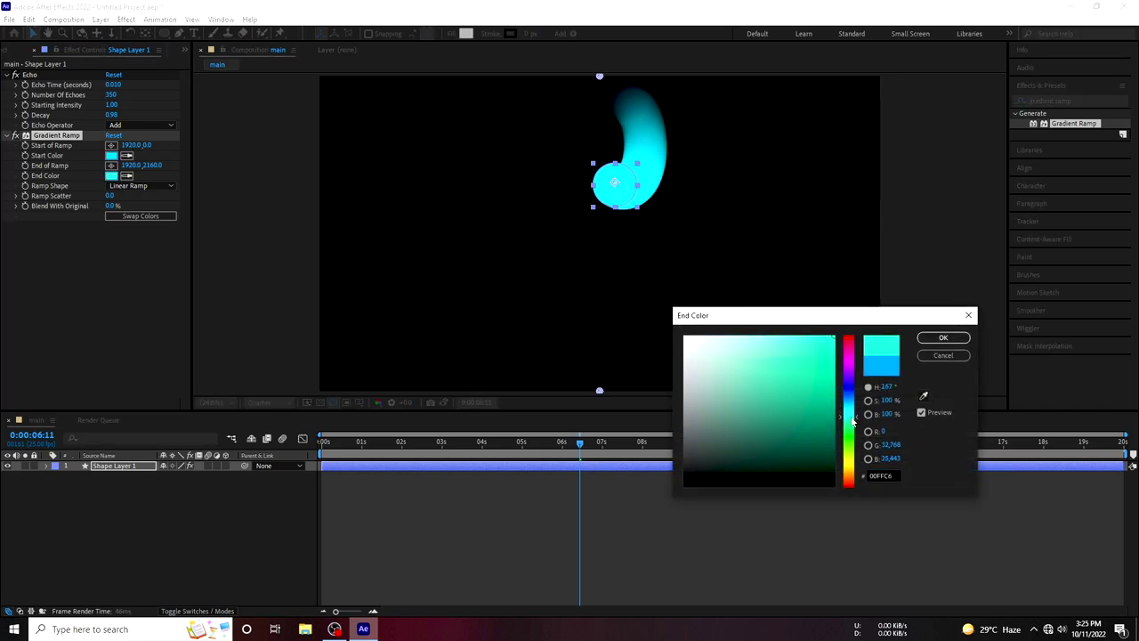
{"action": "left_click_drag", "start_coordinate": [851, 424], "coordinate": [850, 474]}
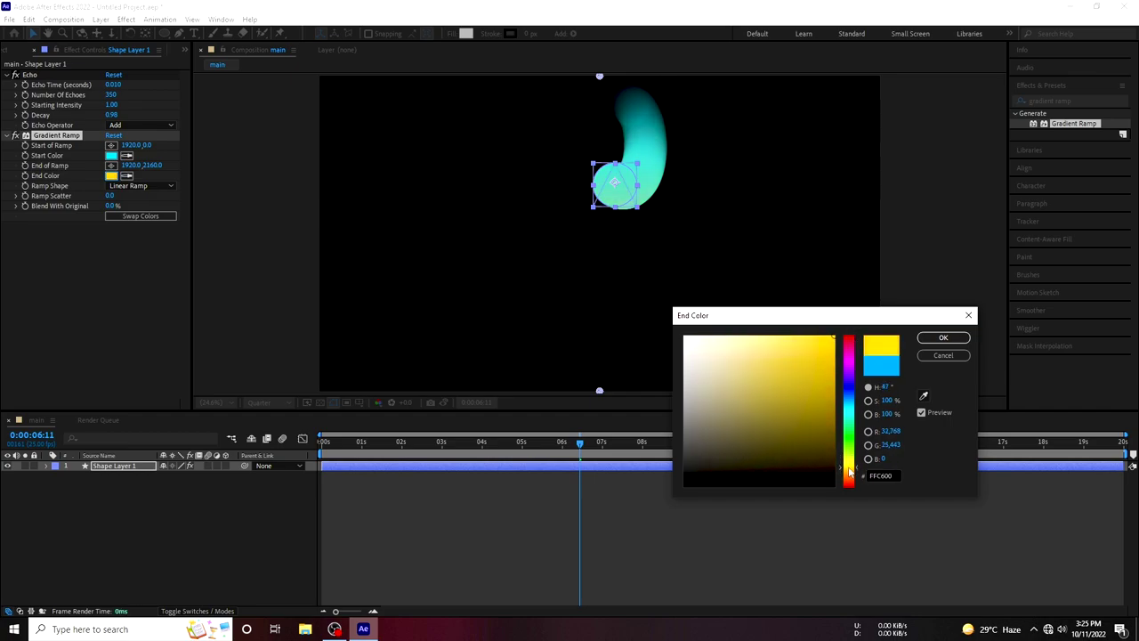
{"action": "left_click", "coordinate": [944, 338]}
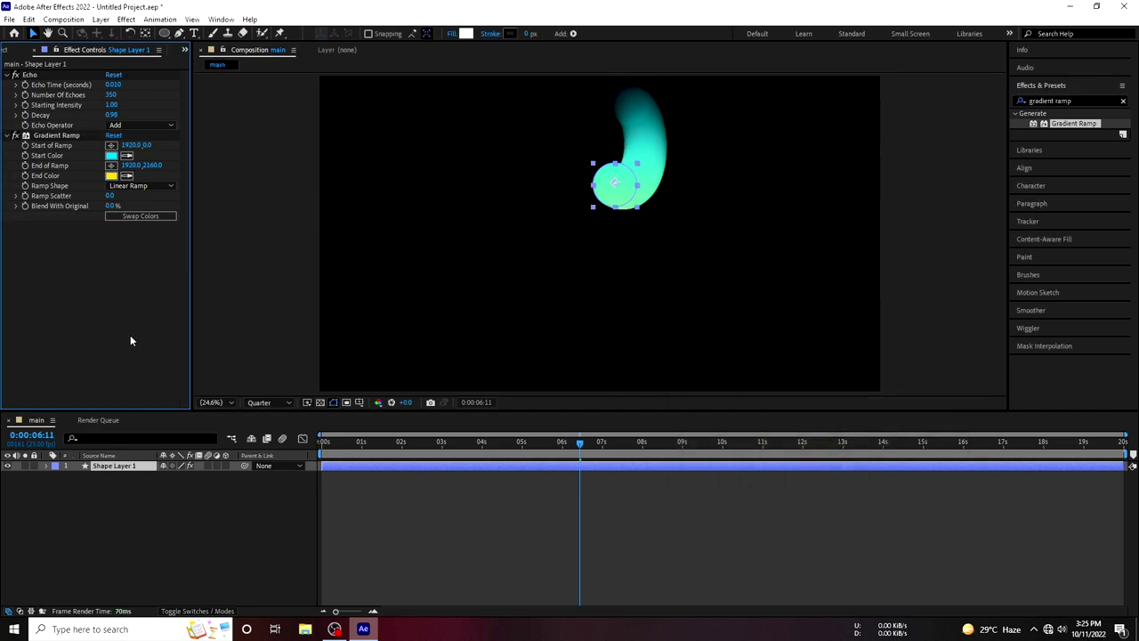
Expand Shape Layer 1's Effects and Gradient Ramp properties, with Transform's Position listed below
{"action": "left_click", "coordinate": [46, 466]}
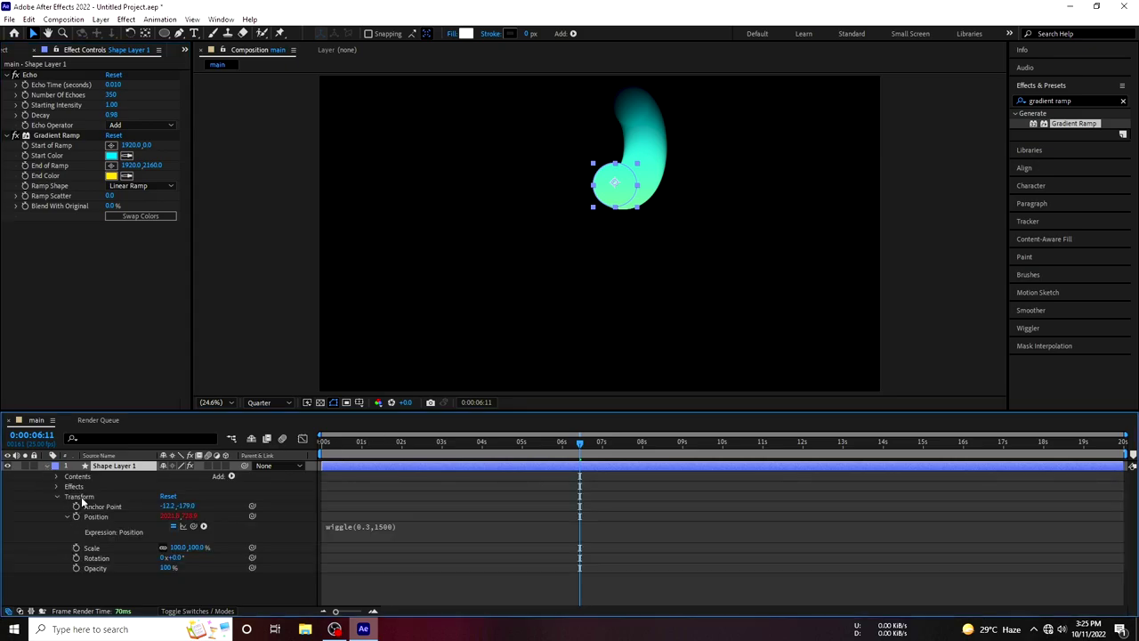
{"action": "left_click", "coordinate": [46, 467]}
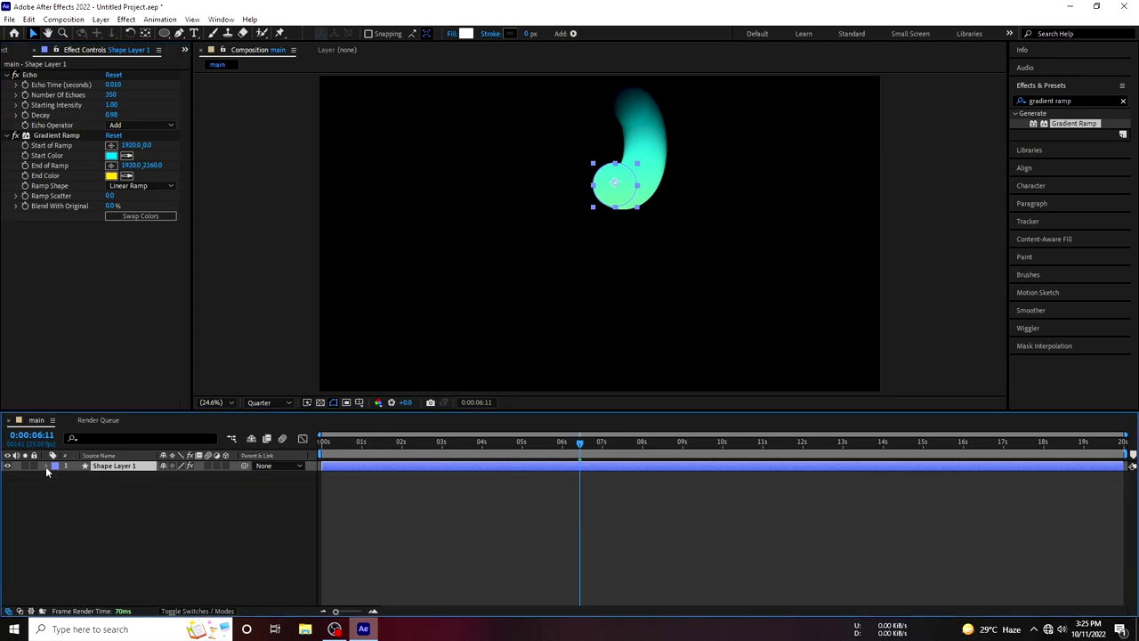
{"action": "left_click", "coordinate": [47, 466]}
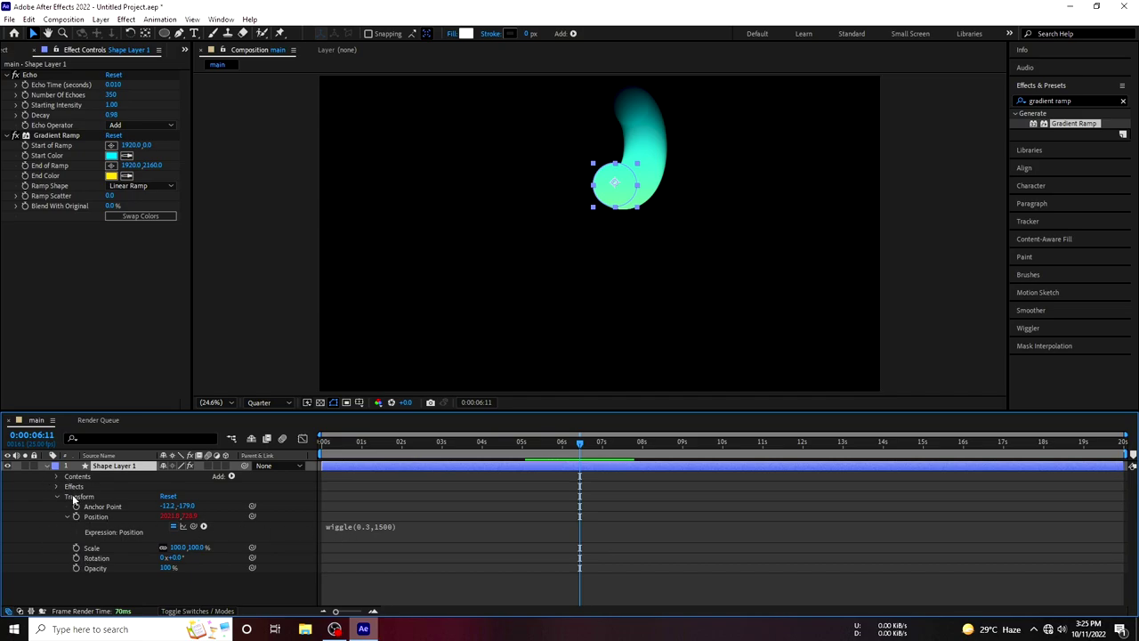
{"action": "left_click", "coordinate": [57, 495]}
{"action": "left_click", "coordinate": [57, 485]}
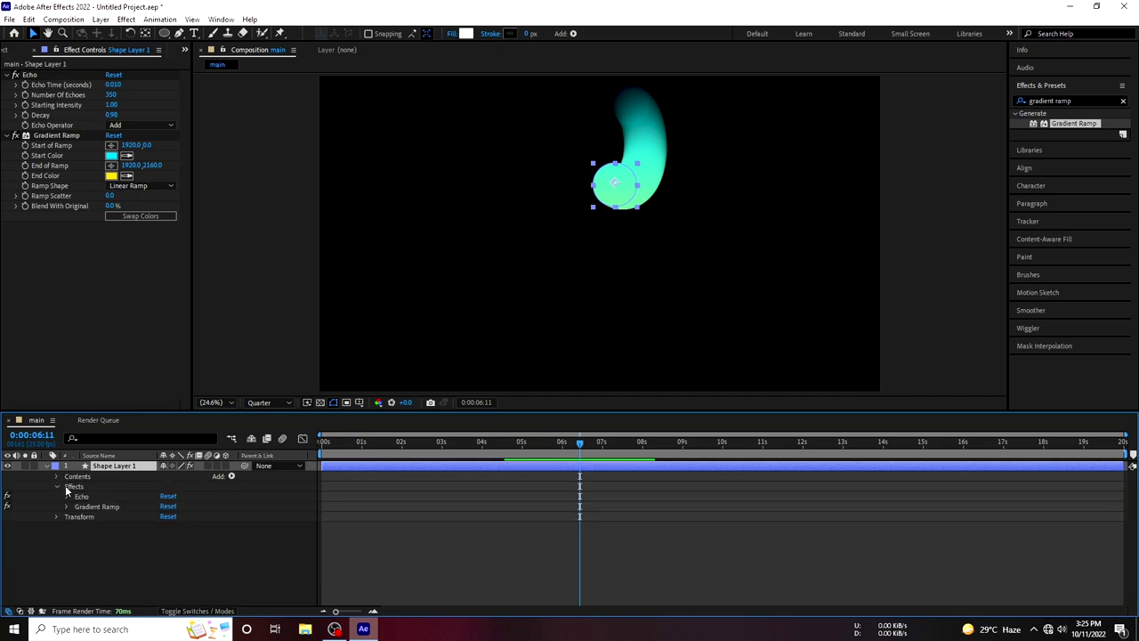
{"action": "left_click", "coordinate": [66, 507]}
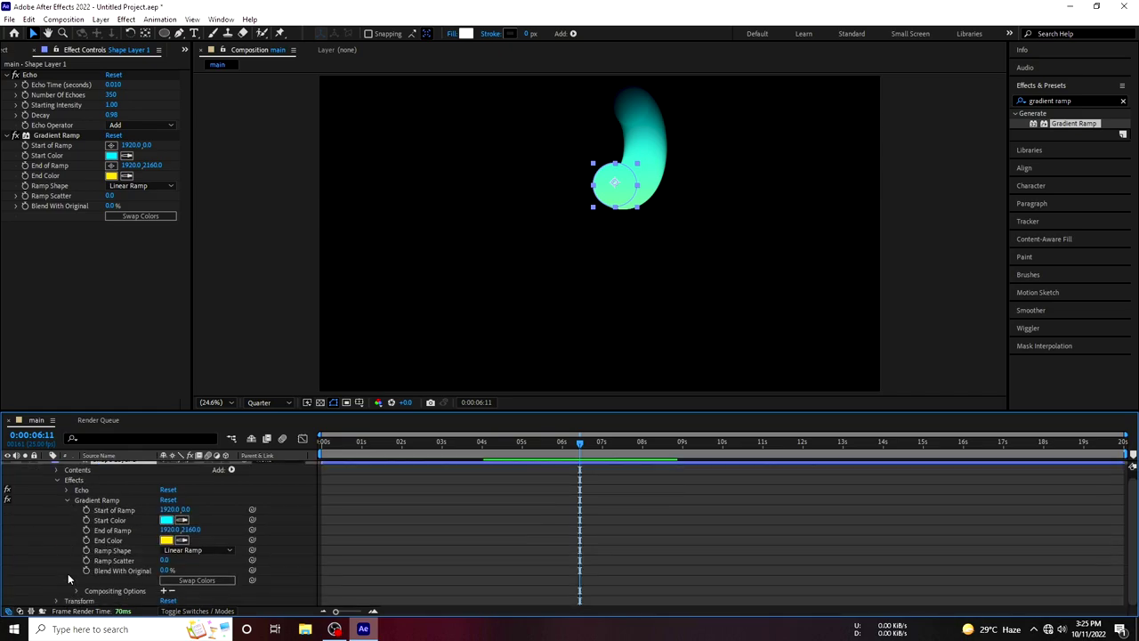
{"action": "left_click", "coordinate": [57, 601]}
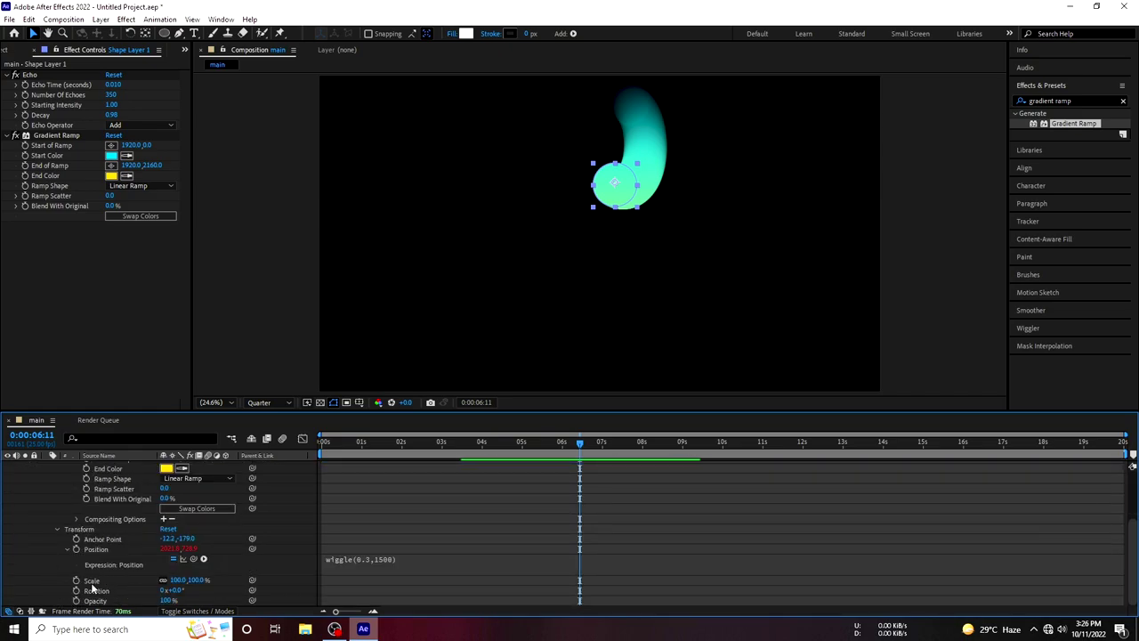
{"action": "scroll", "coordinate": [24, 533], "scroll_direction": "up", "scroll_amount": 2}
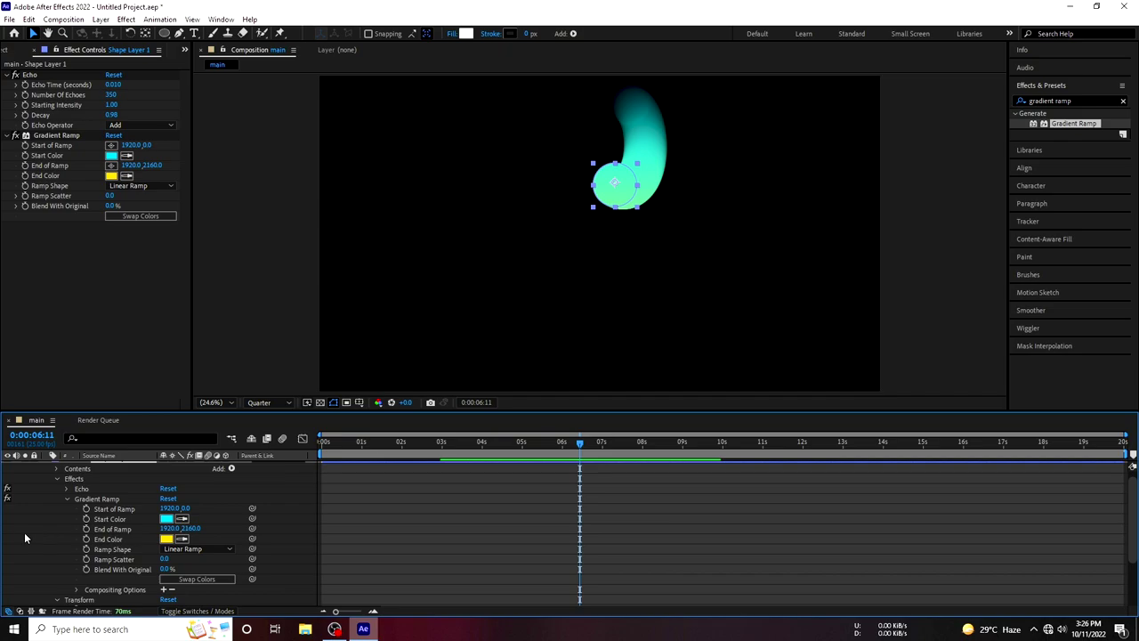
{"action": "scroll", "coordinate": [73, 572], "scroll_direction": "down", "scroll_amount": 2}
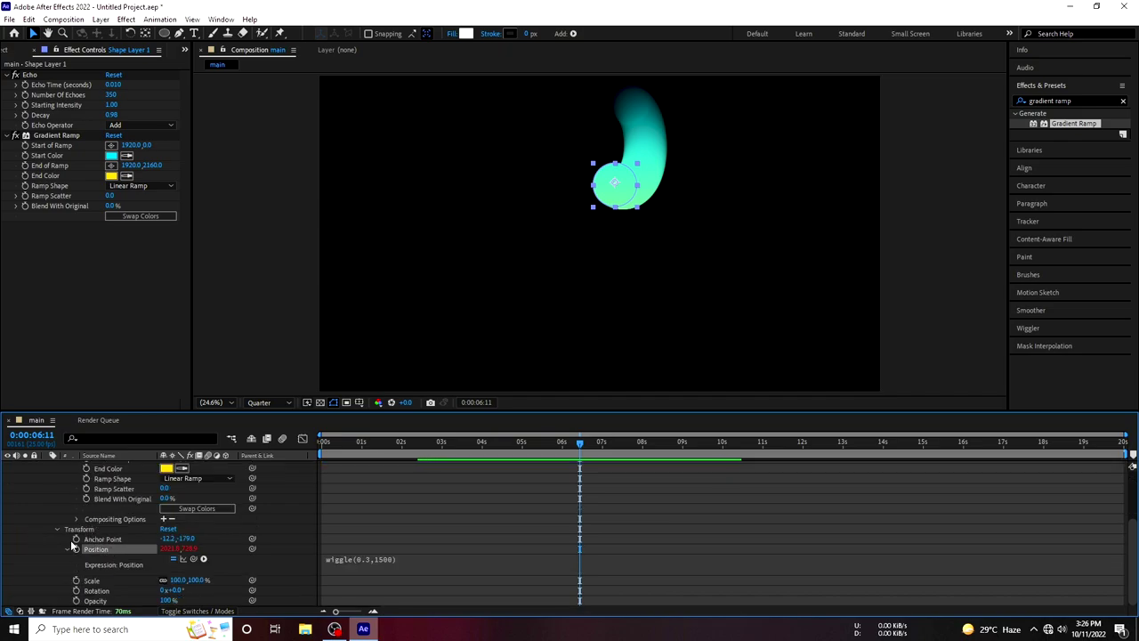
{"action": "scroll", "coordinate": [36, 520], "scroll_direction": "up", "scroll_amount": 3}
{"action": "scroll", "coordinate": [41, 504], "scroll_direction": "up", "scroll_amount": 1}
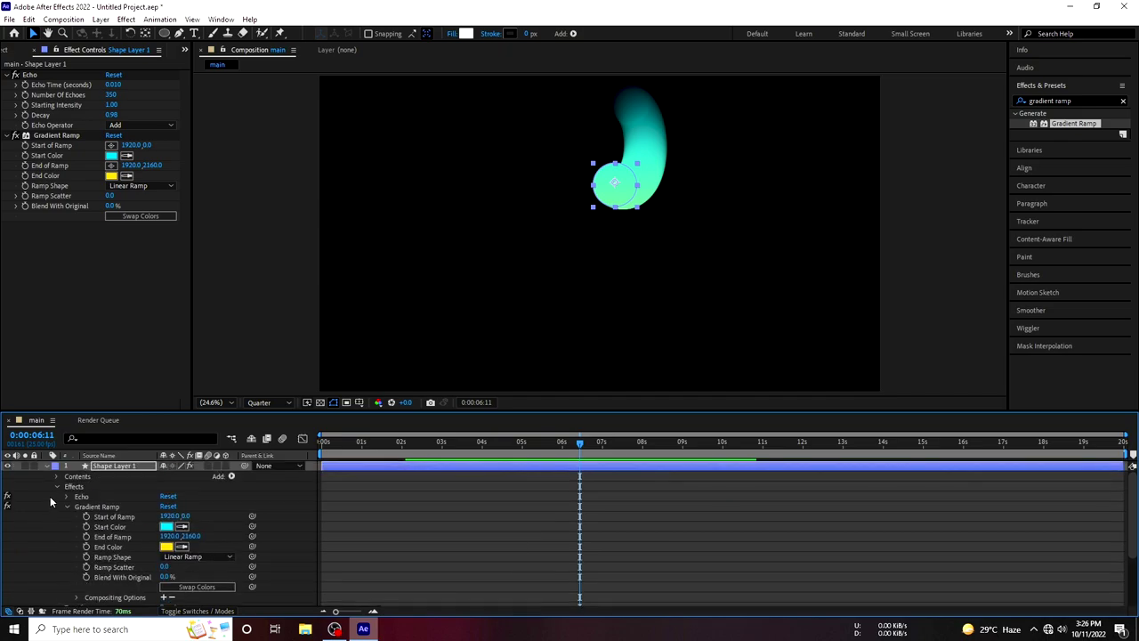
{"action": "scroll", "coordinate": [50, 495], "scroll_direction": "down", "scroll_amount": 4}
{"action": "scroll", "coordinate": [137, 501], "scroll_direction": "up", "scroll_amount": 4}
Pick-whip both Start of Ramp and End of Ramp to the layer's Position
{"action": "left_click_drag", "start_coordinate": [252, 517], "coordinate": [89, 572]}
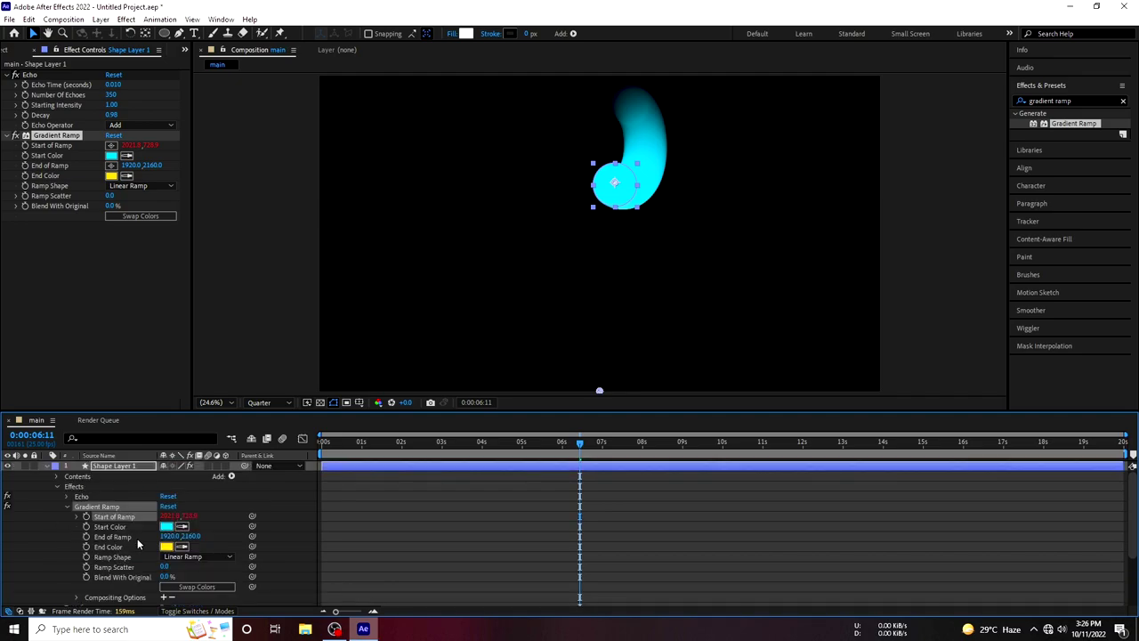
{"action": "left_click_drag", "start_coordinate": [252, 537], "coordinate": [187, 555]}
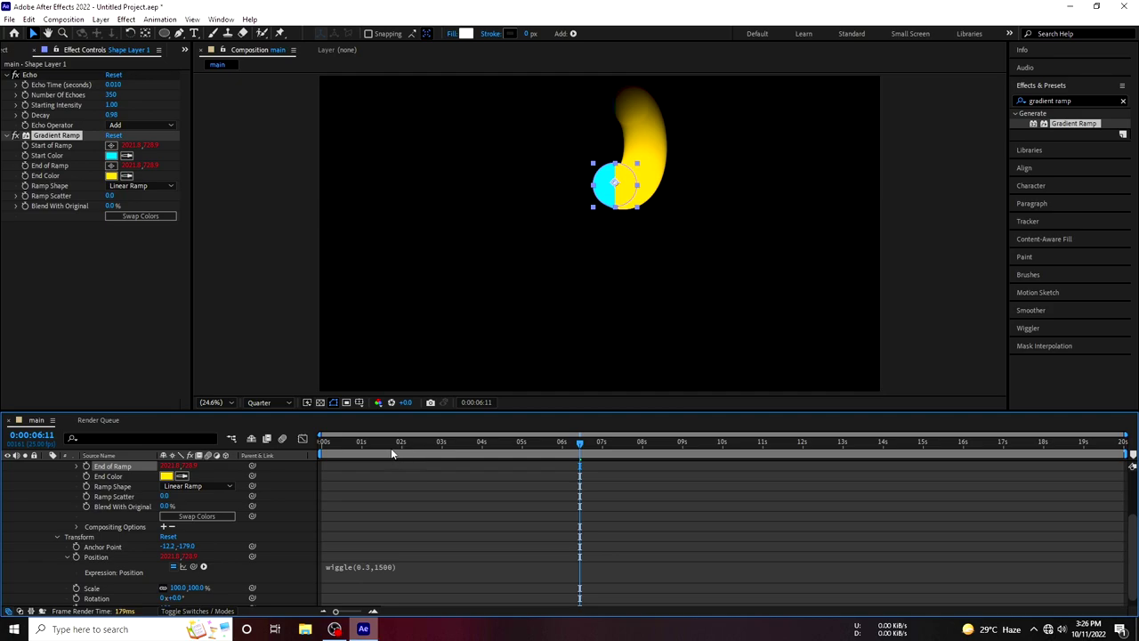
{"action": "left_click_drag", "start_coordinate": [391, 448], "coordinate": [331, 453]}
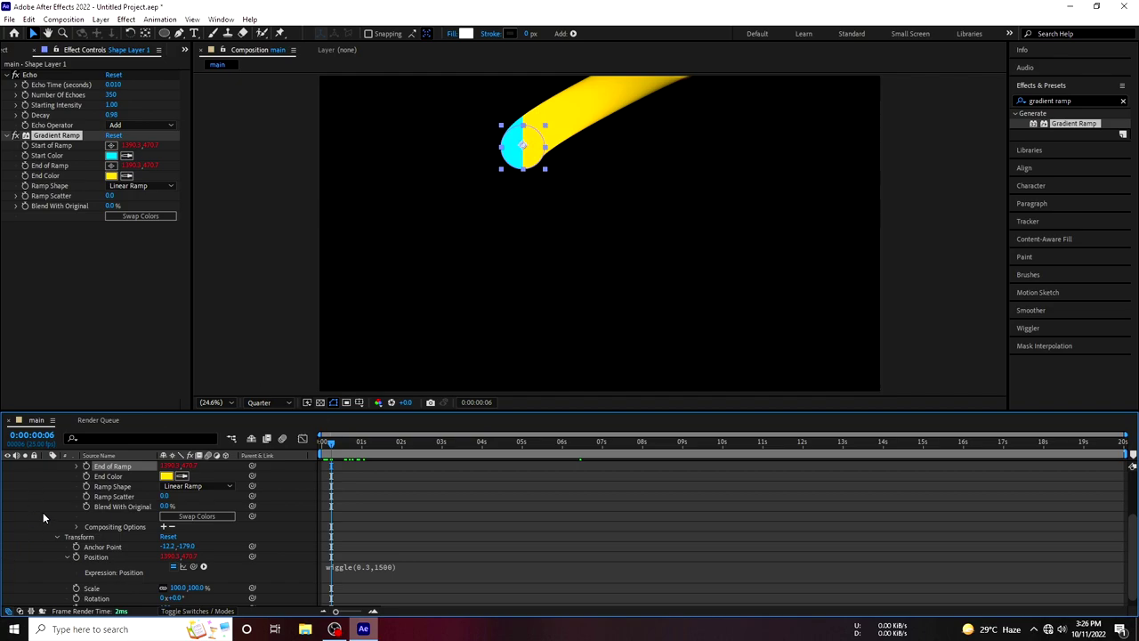
{"action": "scroll", "coordinate": [292, 512], "scroll_direction": "up", "scroll_amount": 3}
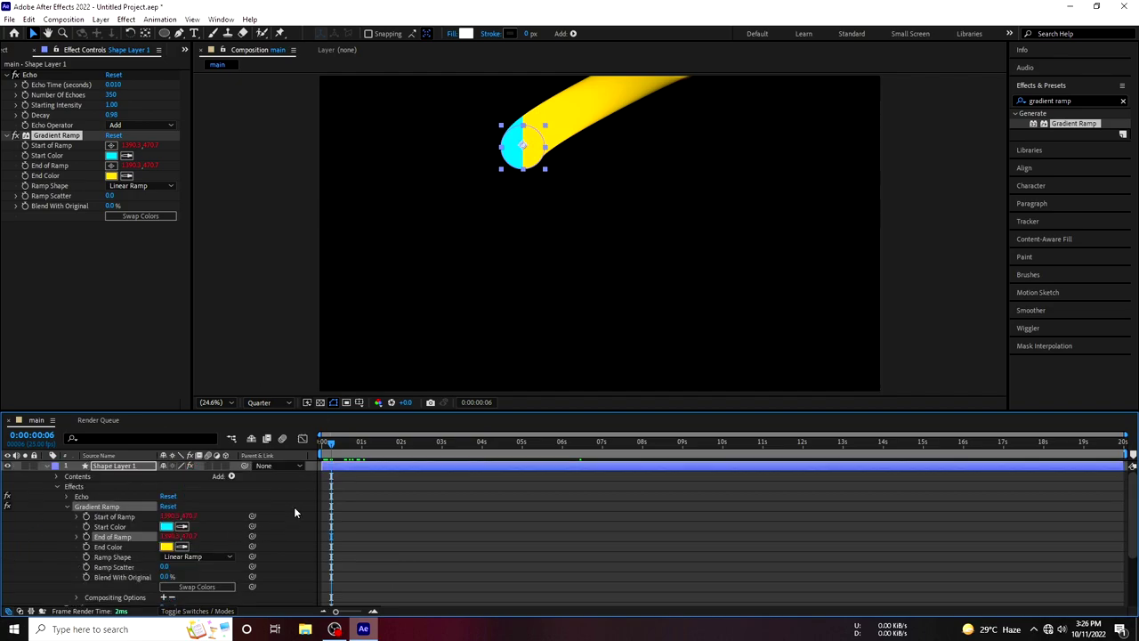
Set the End of Ramp expression to transform.position.valueAtTime(-5)
{"action": "left_click", "coordinate": [86, 537], "text": "alt"}
{"action": "type", "text": "transform.position.v"}
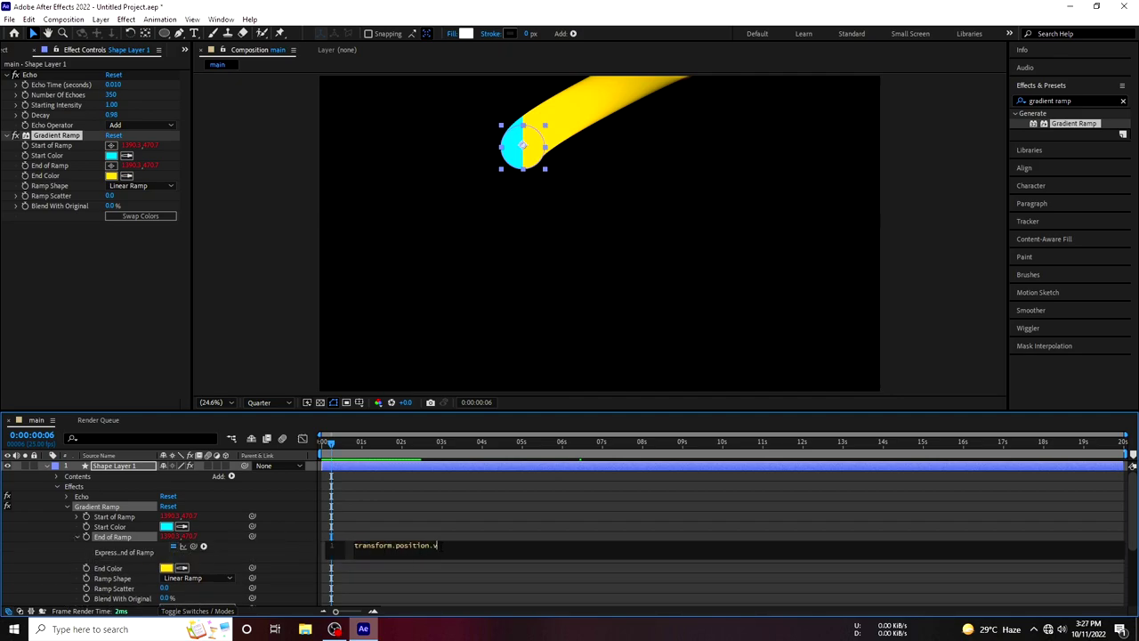
{"action": "type", "text": "al"}
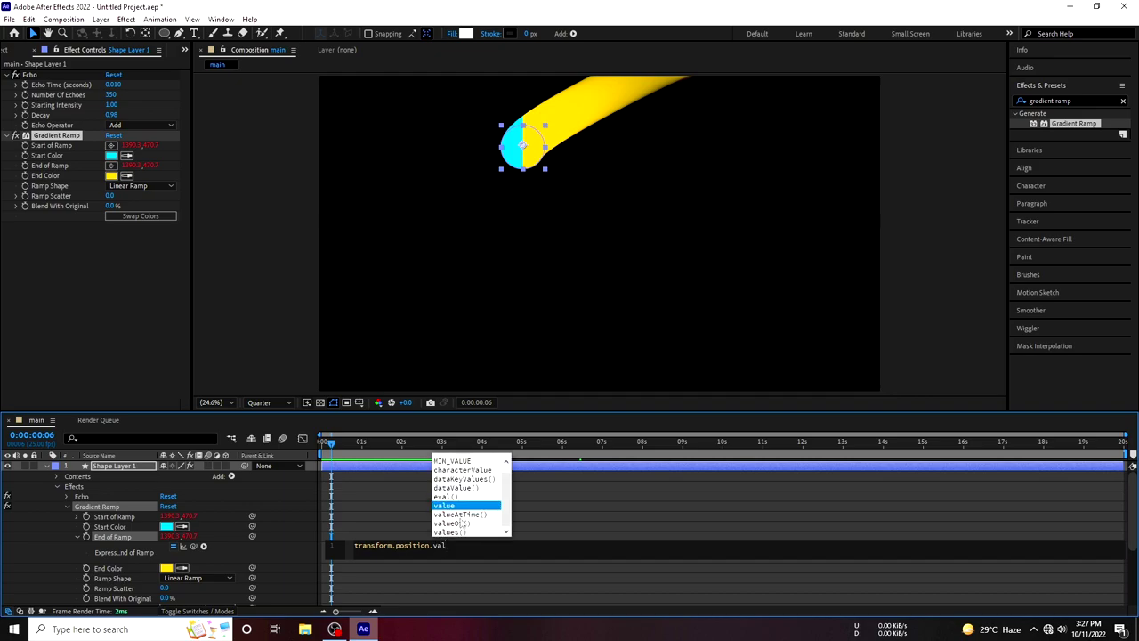
{"action": "type", "text": "ue"}
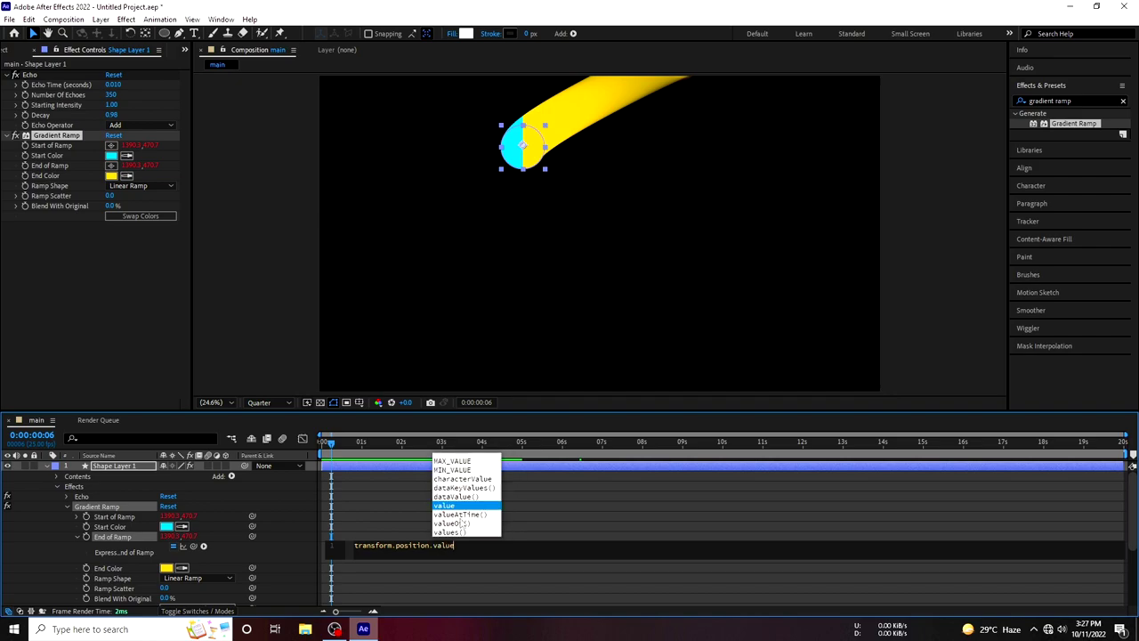
{"action": "type", "text": "at"}
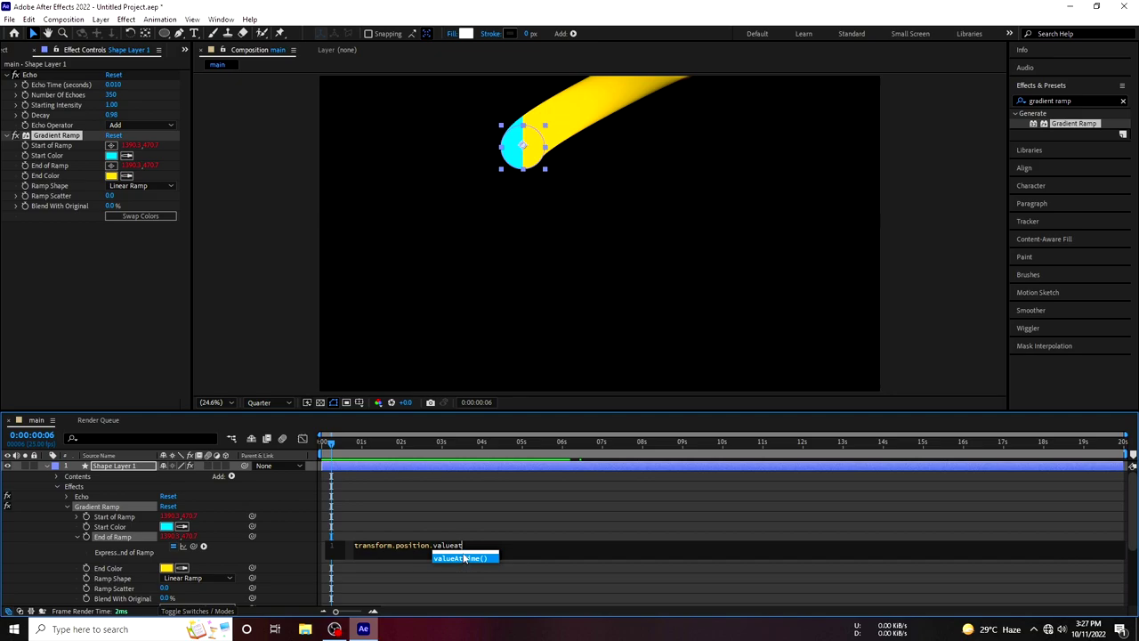
{"action": "left_click", "coordinate": [460, 559]}
{"action": "type", "text": "-"}
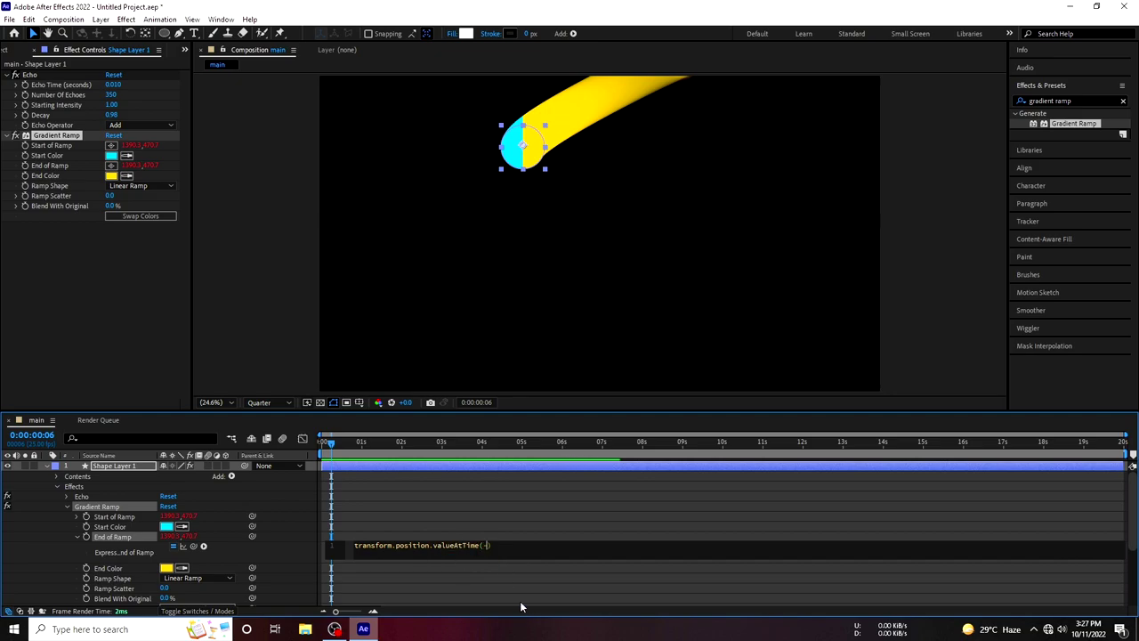
{"action": "type", "text": "6"}
{"action": "left_click", "coordinate": [501, 565]}
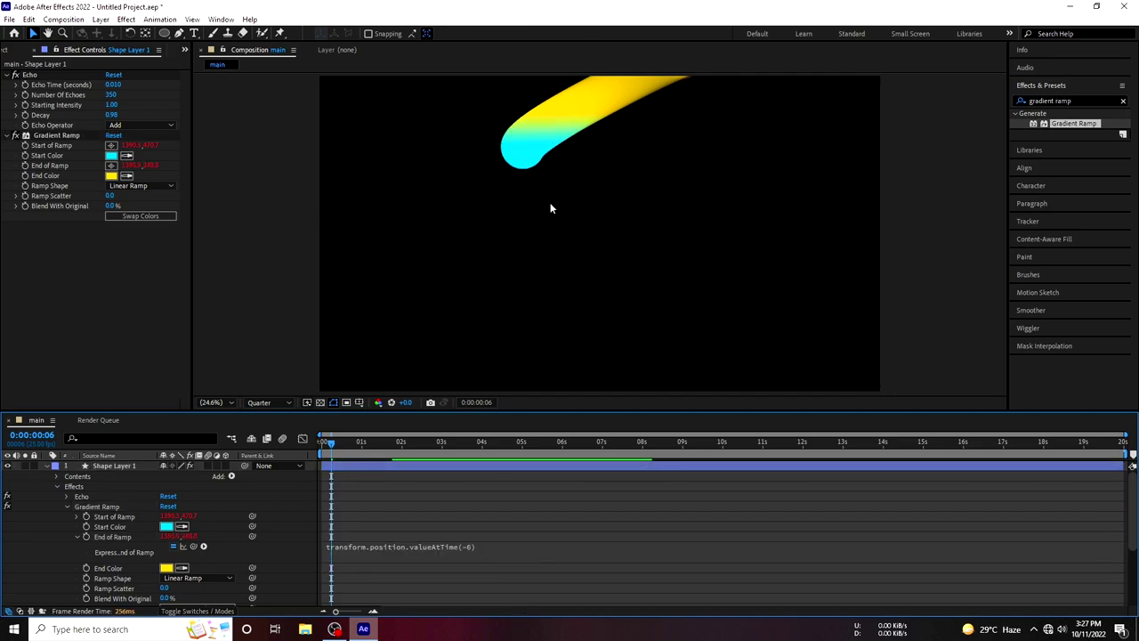
{"action": "double_click", "coordinate": [474, 545]}
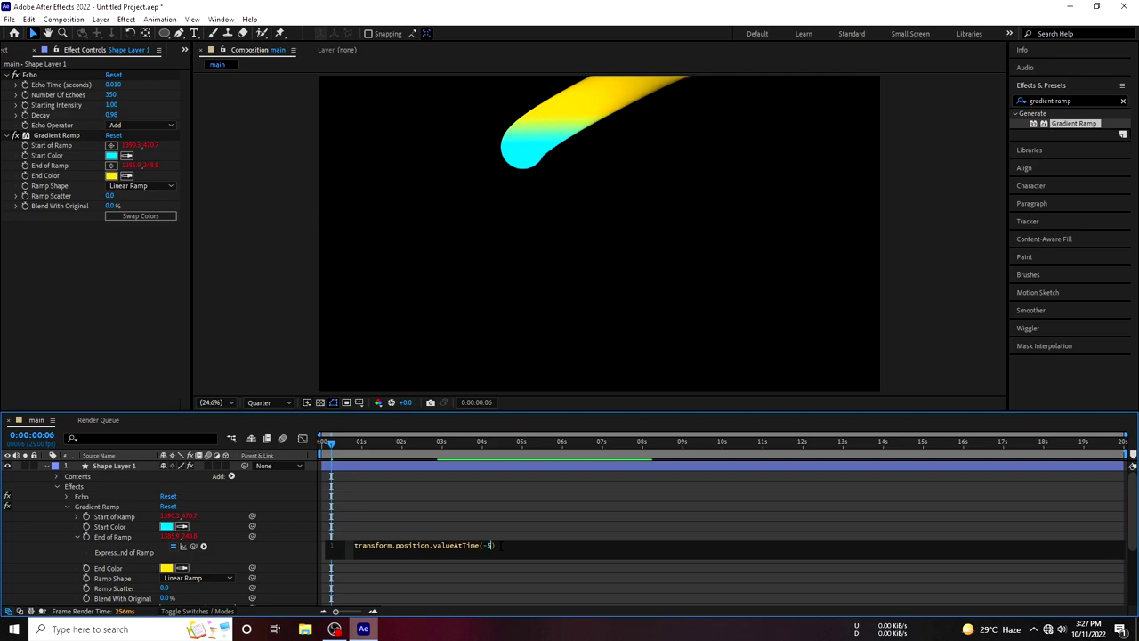
{"action": "left_click", "coordinate": [537, 539]}
{"action": "left_click", "coordinate": [490, 547]}
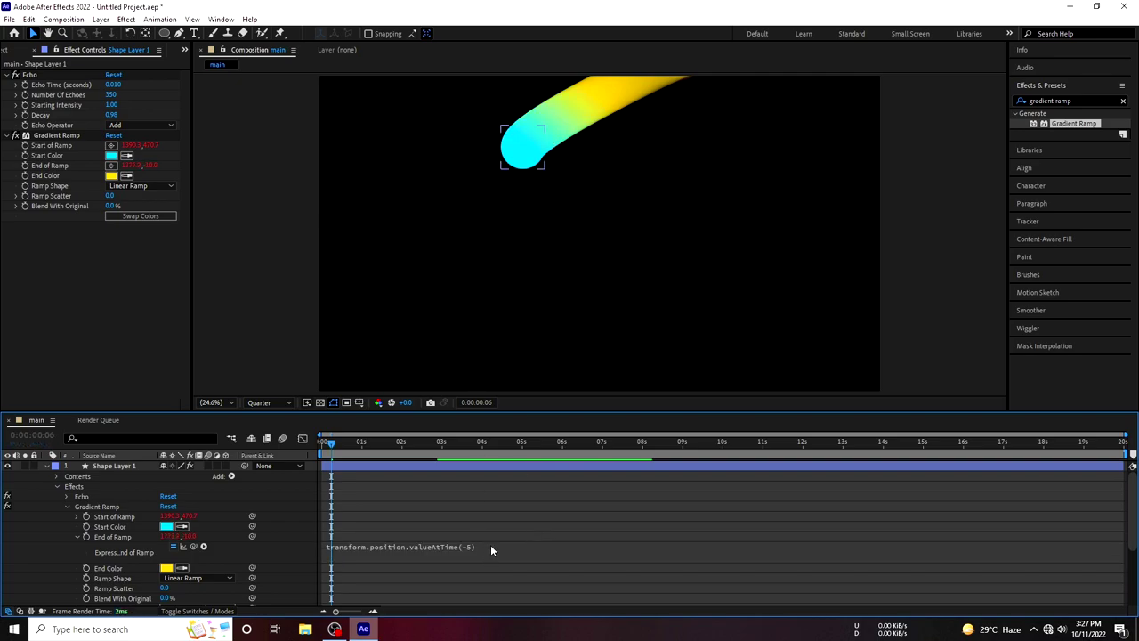
{"action": "left_click", "coordinate": [46, 465]}
Set the Gradient Ramp end colour to purple A200FF and scrub forward to preview the cyan-to-purple stroke
{"action": "mouse_move", "coordinate": [322, 442]}
{"action": "left_mouse_down"}
{"action": "mouse_move", "coordinate": [494, 461]}
{"action": "mouse_move", "coordinate": [727, 441]}
{"action": "mouse_move", "coordinate": [444, 463]}
{"action": "mouse_move", "coordinate": [454, 465]}
{"action": "left_mouse_up"}
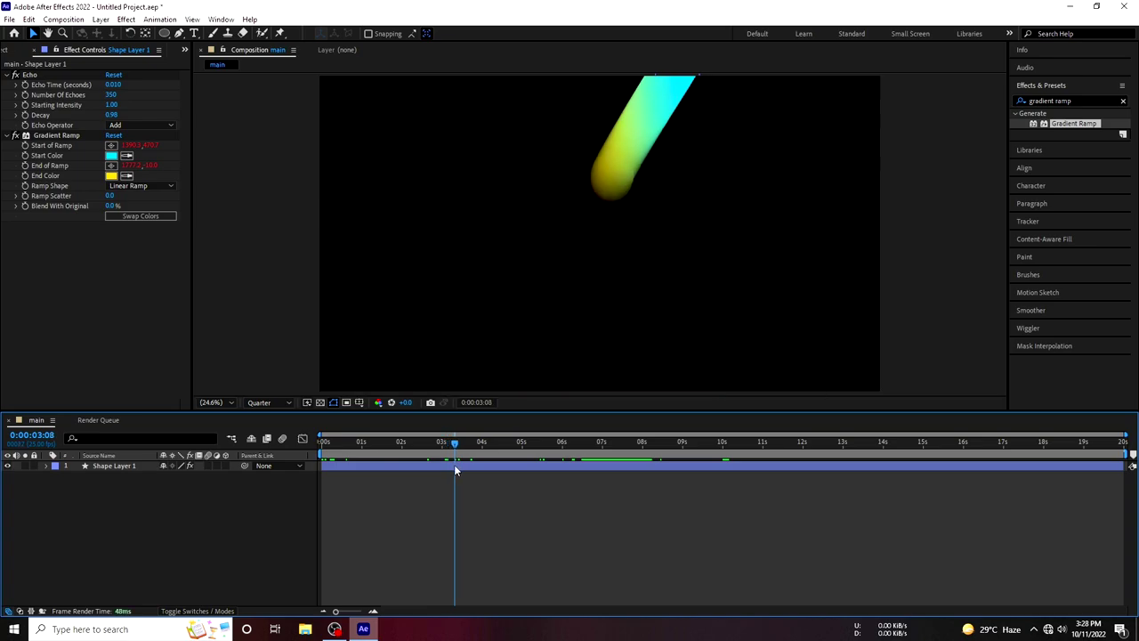
{"action": "left_click", "coordinate": [112, 178]}
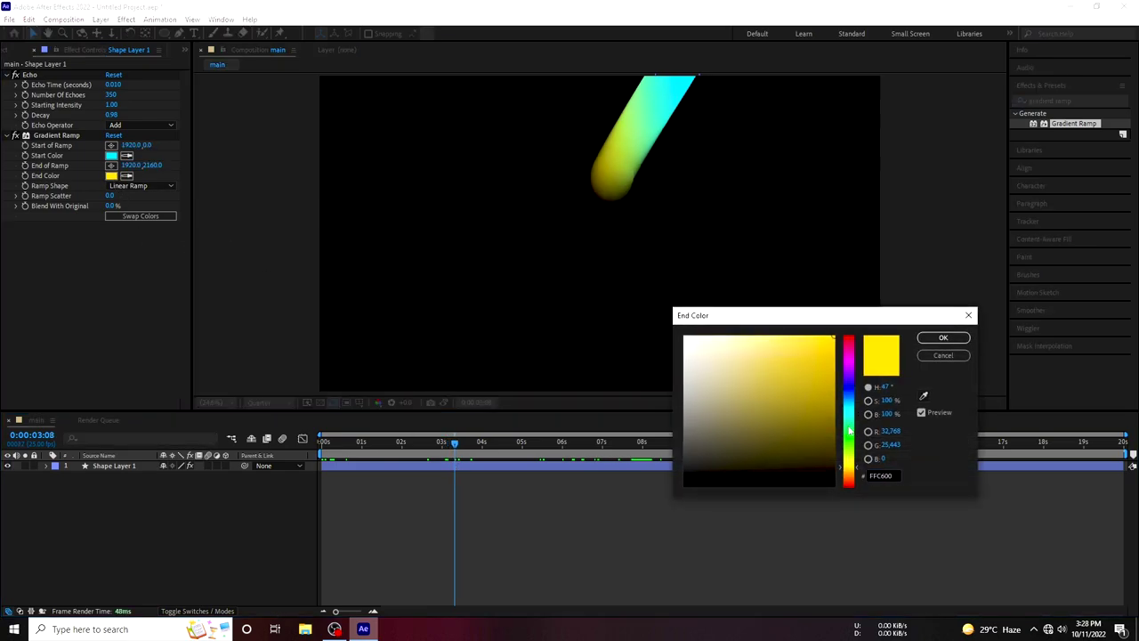
{"action": "mouse_move", "coordinate": [851, 430]}
{"action": "left_mouse_down"}
{"action": "mouse_move", "coordinate": [852, 454]}
{"action": "mouse_move", "coordinate": [855, 428]}
{"action": "left_mouse_up"}
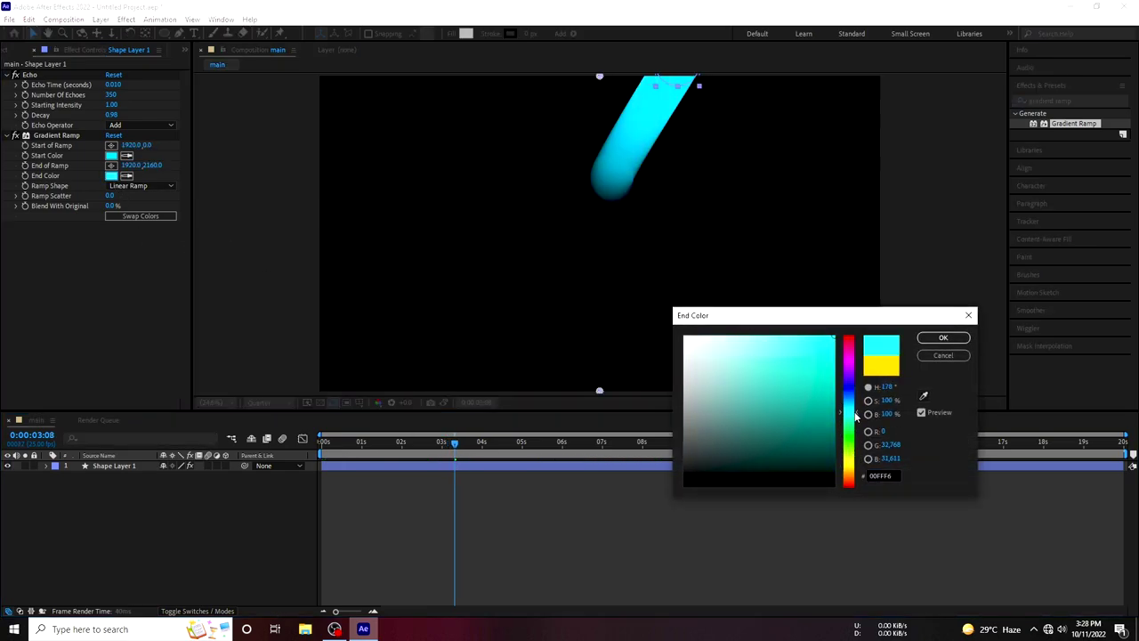
{"action": "left_click_drag", "start_coordinate": [850, 384], "coordinate": [850, 371]}
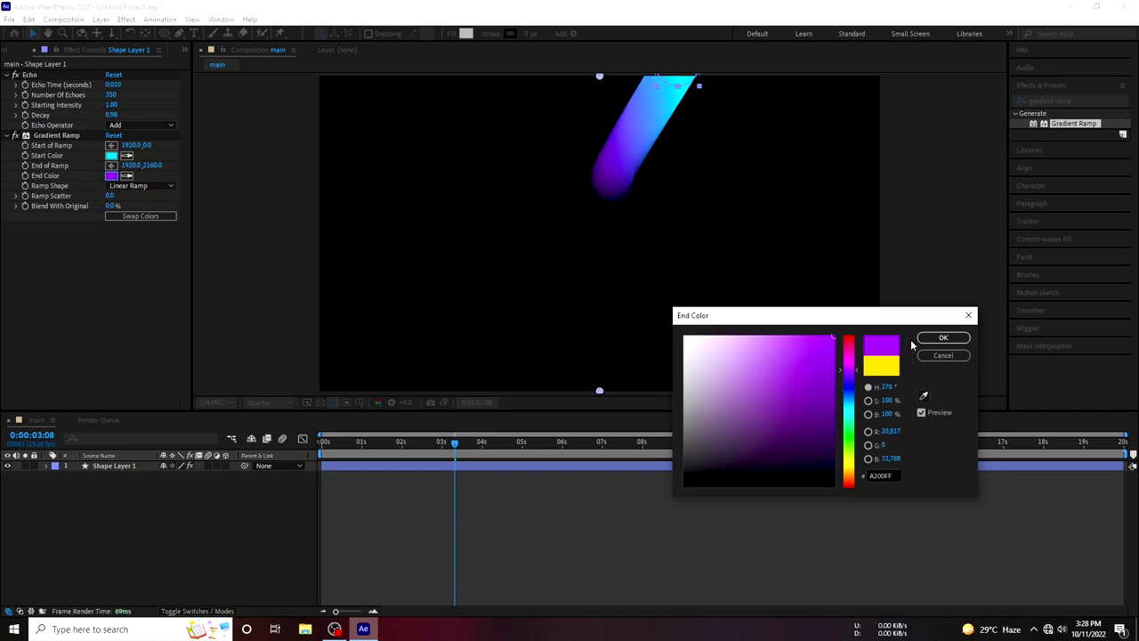
{"action": "left_click", "coordinate": [943, 337]}
{"action": "left_click_drag", "start_coordinate": [454, 449], "coordinate": [998, 444]}
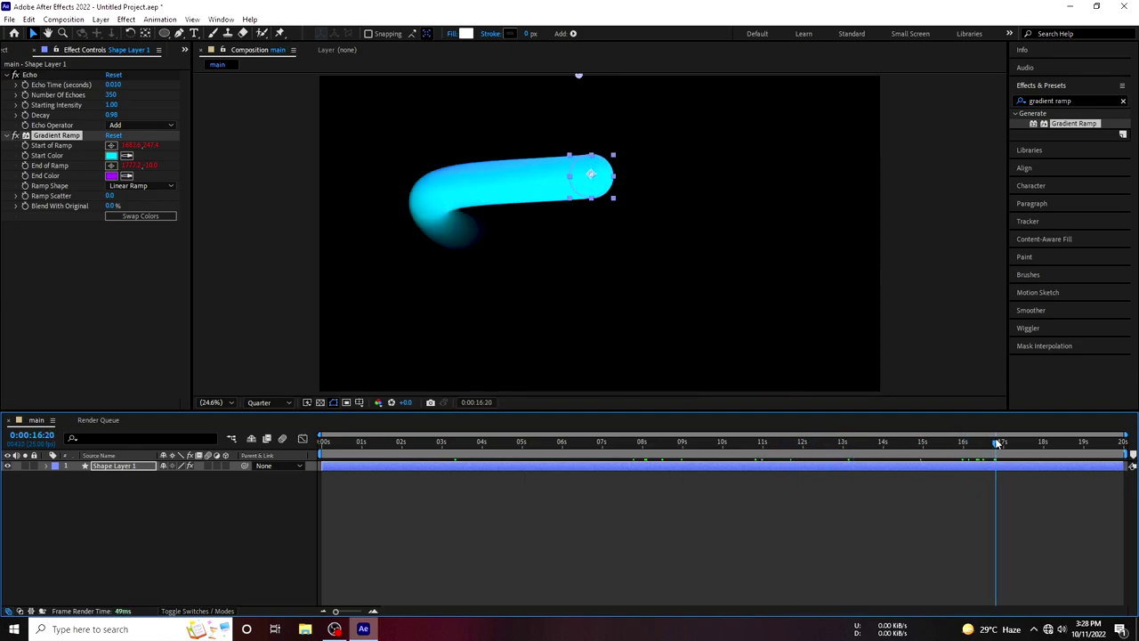
Stop the preview near 0:00:14:13 and expand Shape Layer 1 to reveal Gradient Ramp's End of Ramp expression
{"action": "left_click_drag", "start_coordinate": [996, 443], "coordinate": [961, 443]}
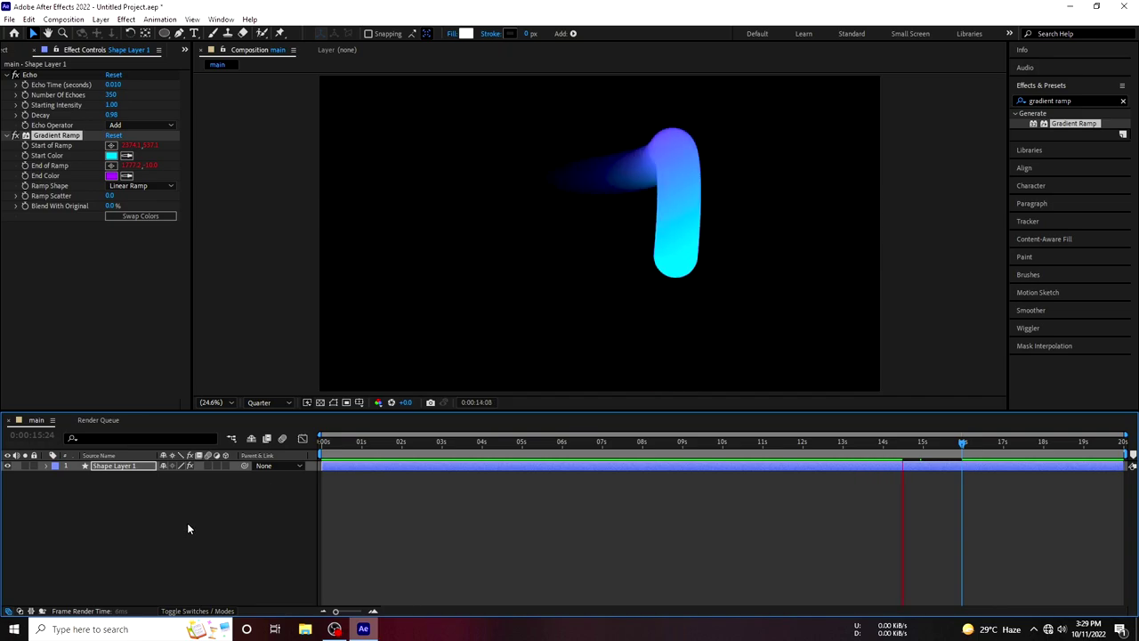
{"action": "left_click", "coordinate": [107, 466]}
{"action": "left_click", "coordinate": [103, 468]}
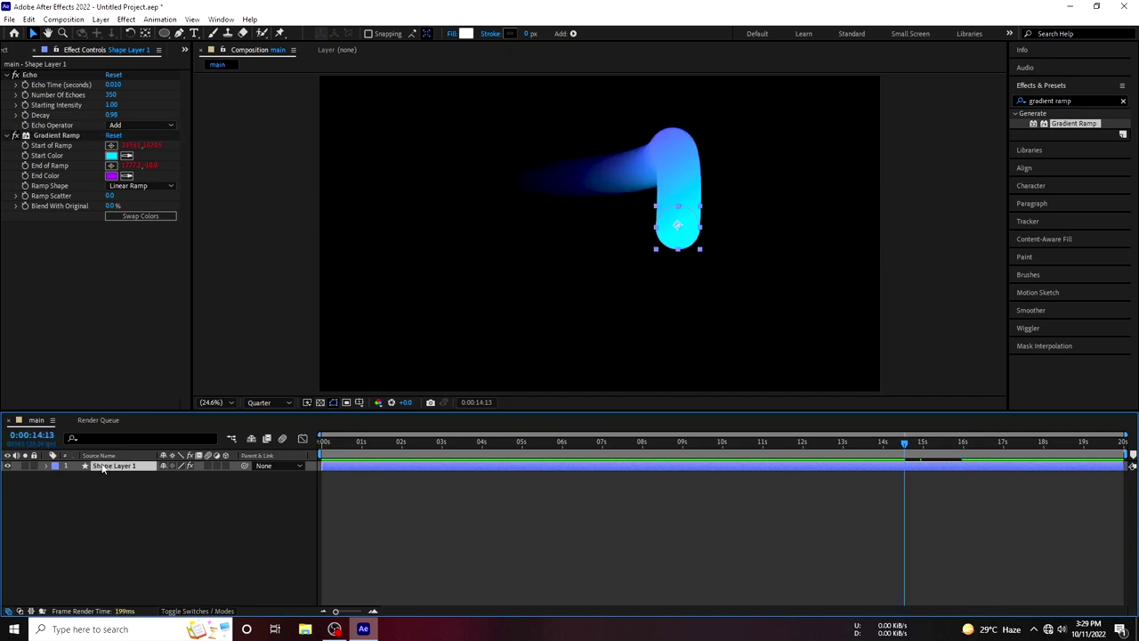
{"action": "left_click", "coordinate": [46, 466]}
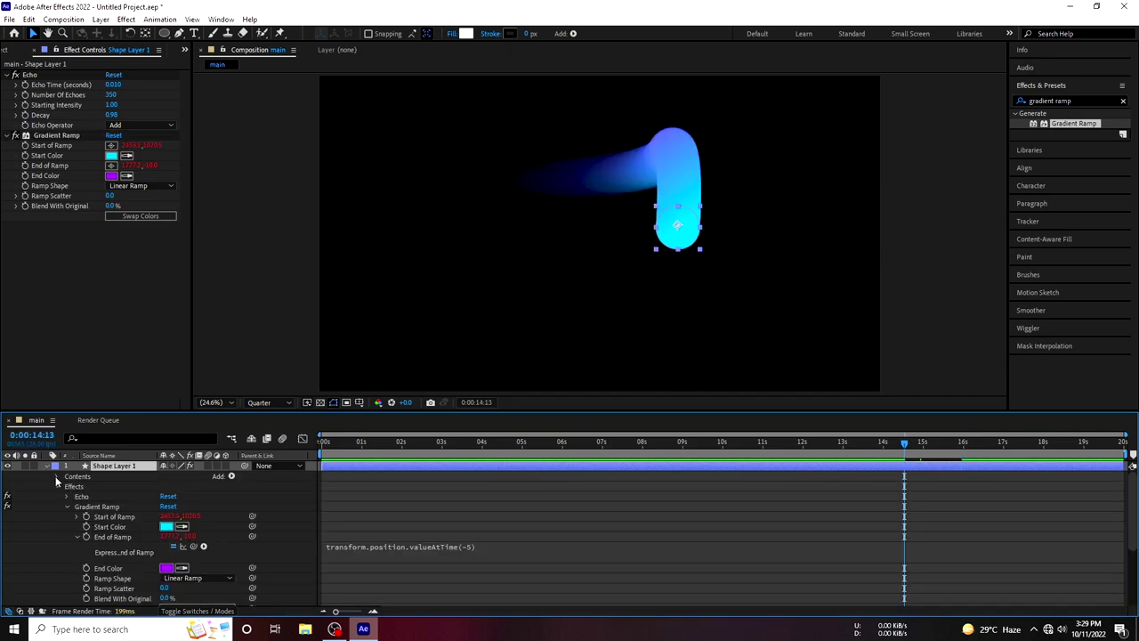
Set Ellipse 1's path Size on Shape Layer 1 from 177 to 140 × 140
{"action": "left_click", "coordinate": [57, 477]}
{"action": "left_click", "coordinate": [67, 485]}
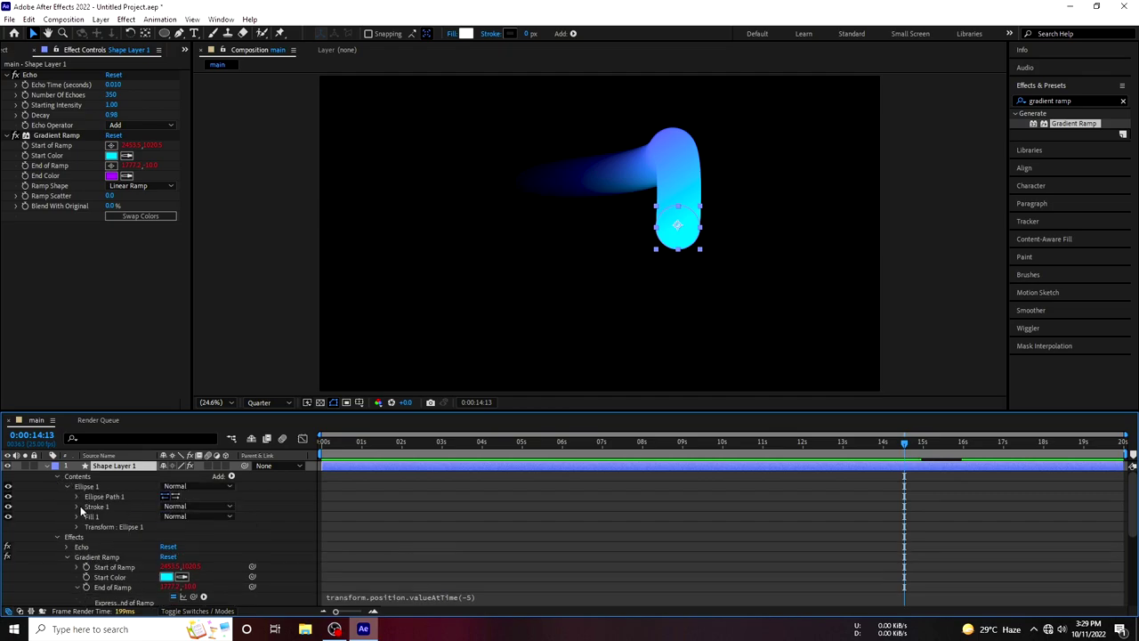
{"action": "left_click", "coordinate": [76, 496]}
{"action": "left_click", "coordinate": [103, 505]}
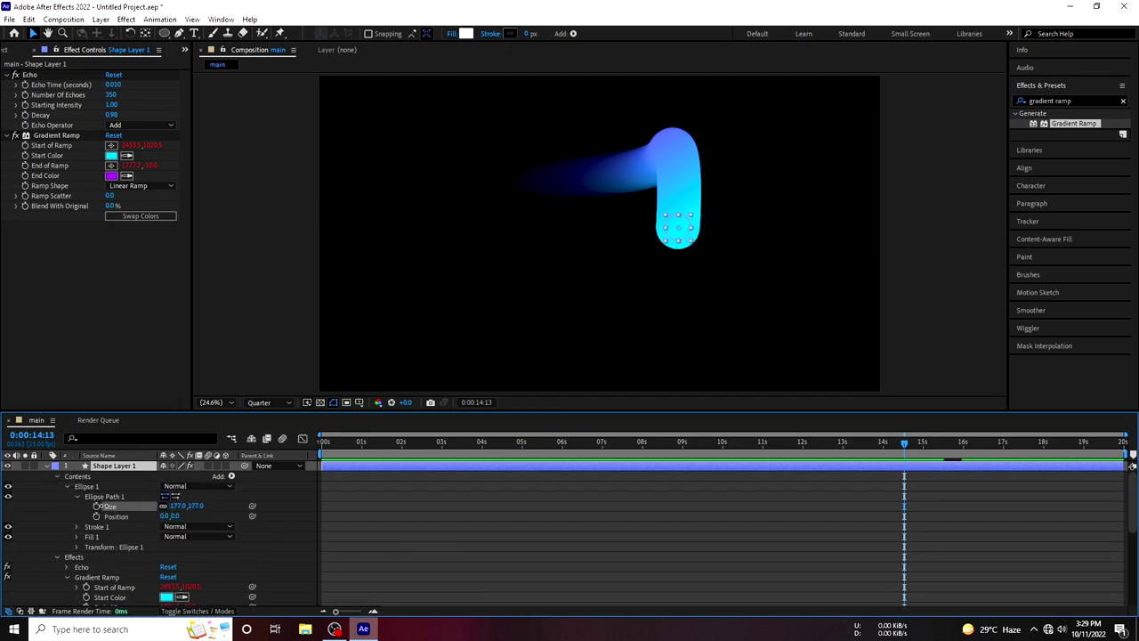
{"action": "left_click_drag", "start_coordinate": [212, 507], "coordinate": [176, 509]}
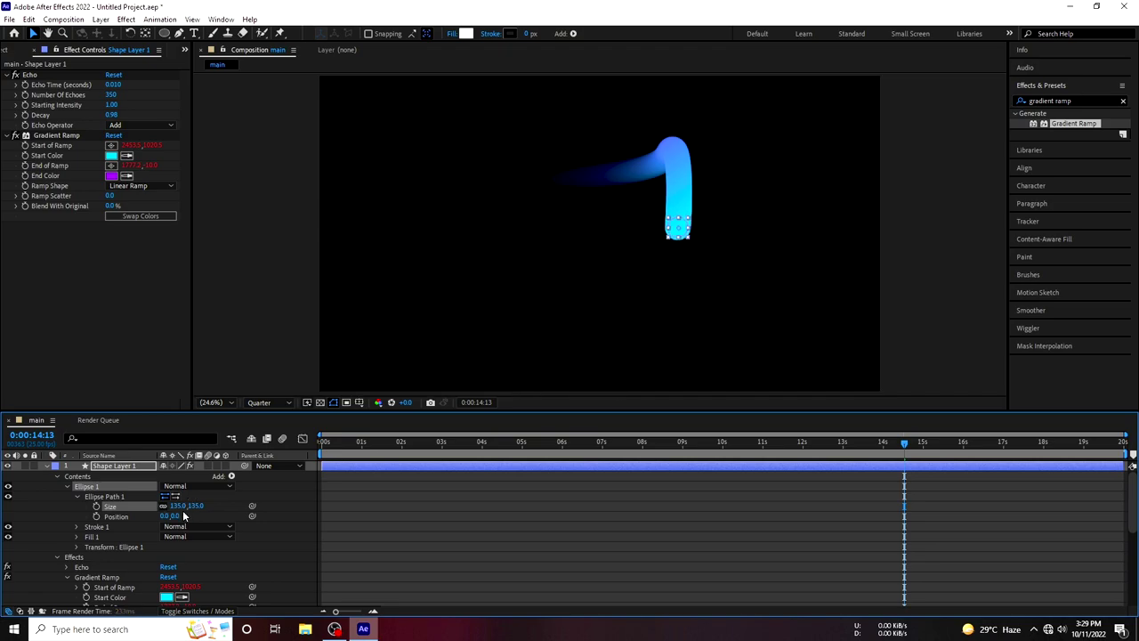
{"action": "left_click", "coordinate": [178, 505]}
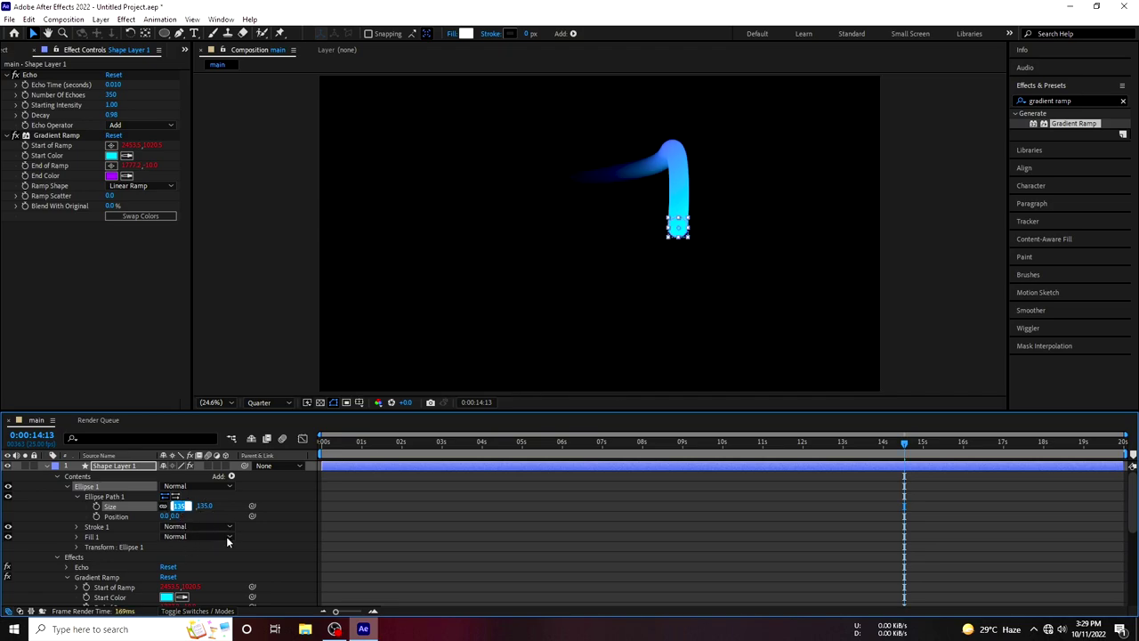
{"action": "type", "text": "140"}
{"action": "left_click", "coordinate": [51, 501]}
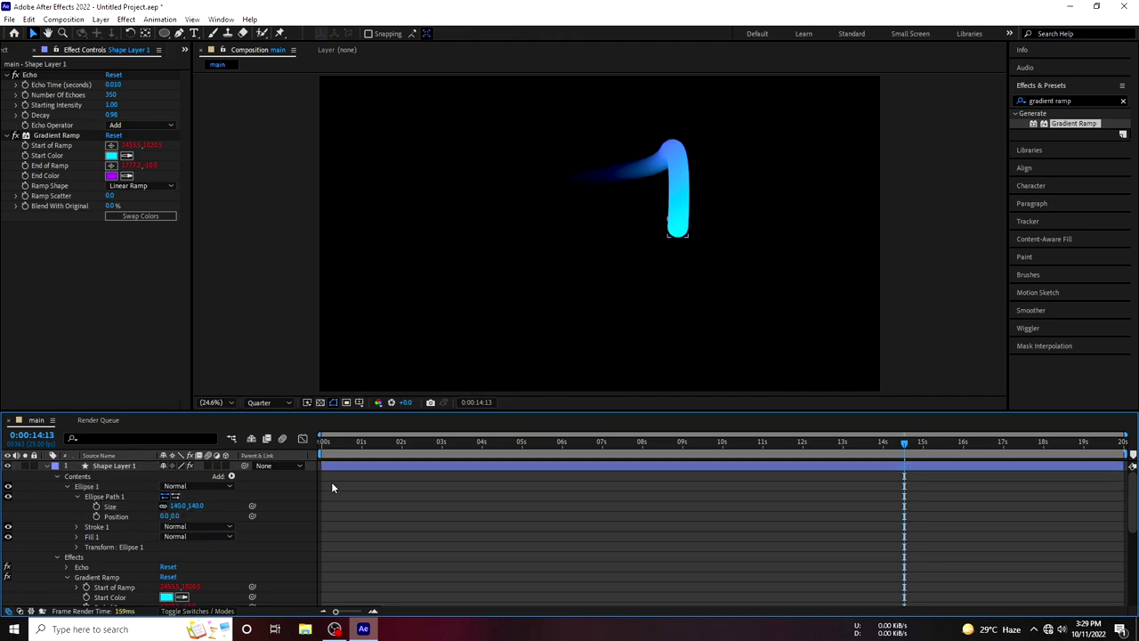
Collapse the Contents and Effects groups of Shape Layer 1
{"action": "left_click", "coordinate": [57, 477]}
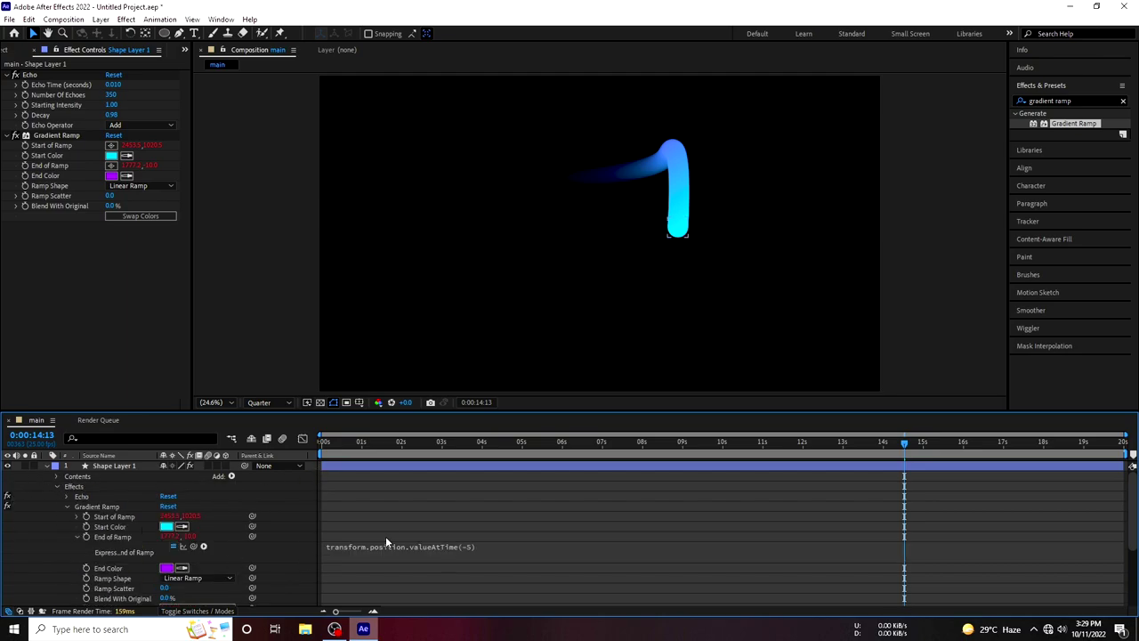
{"action": "scroll", "coordinate": [461, 560], "scroll_direction": "down", "scroll_amount": 3}
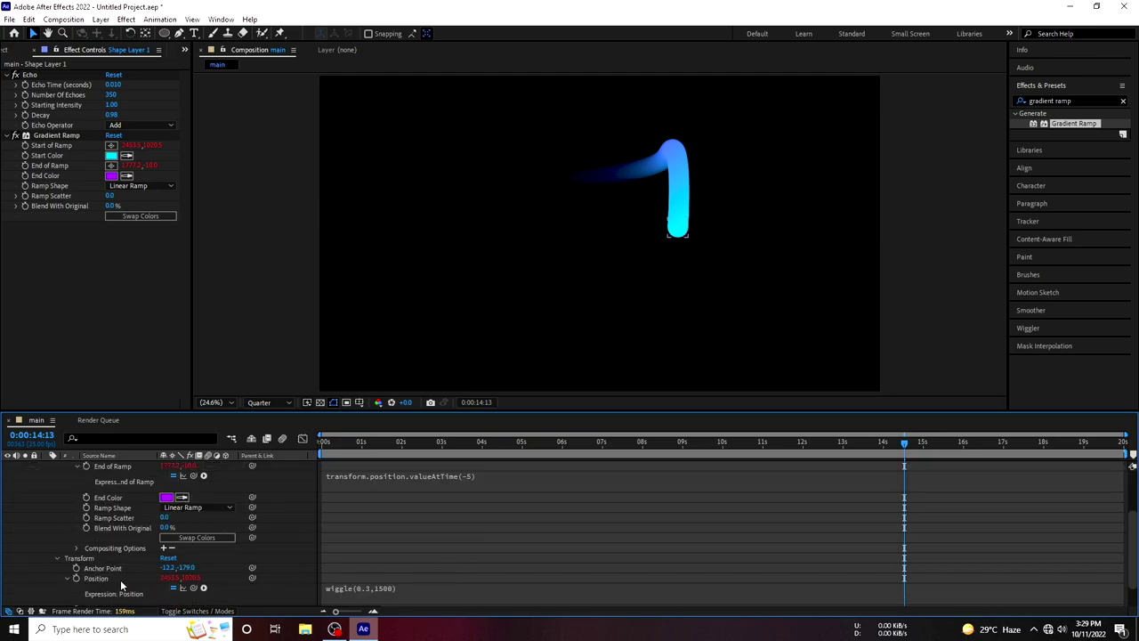
{"action": "scroll", "coordinate": [120, 534], "scroll_direction": "up", "scroll_amount": 5}
{"action": "left_click", "coordinate": [56, 487]}
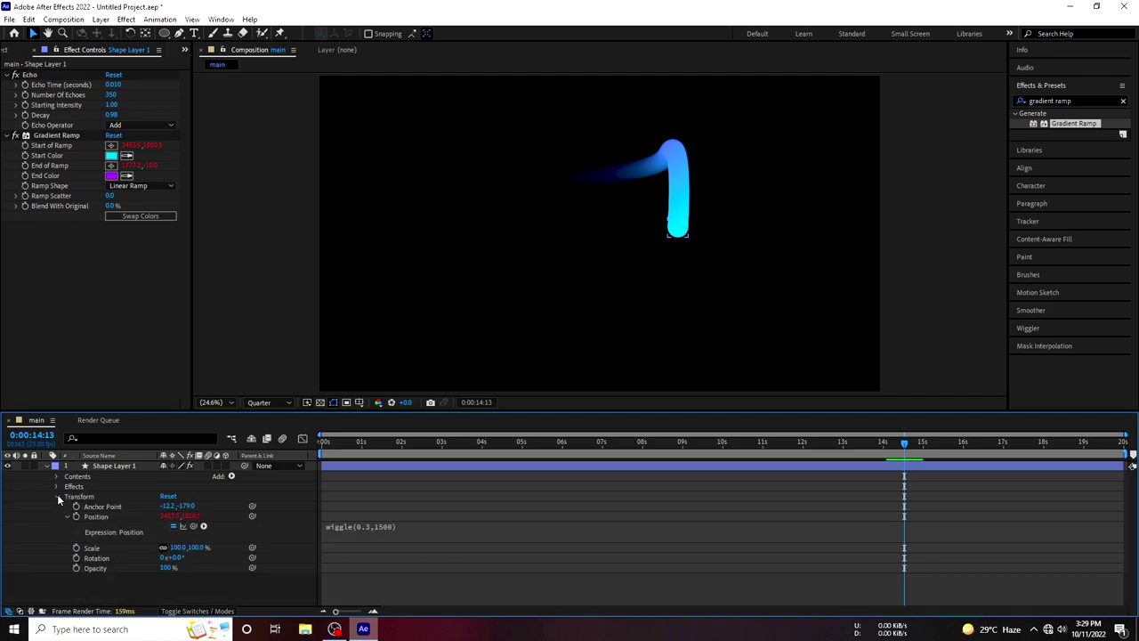
At the first frame, drag Shape Layer 1's stroke from the upper left toward the composition centre
{"action": "left_click", "coordinate": [57, 496]}
{"action": "left_click", "coordinate": [114, 465]}
{"action": "left_click", "coordinate": [376, 452]}
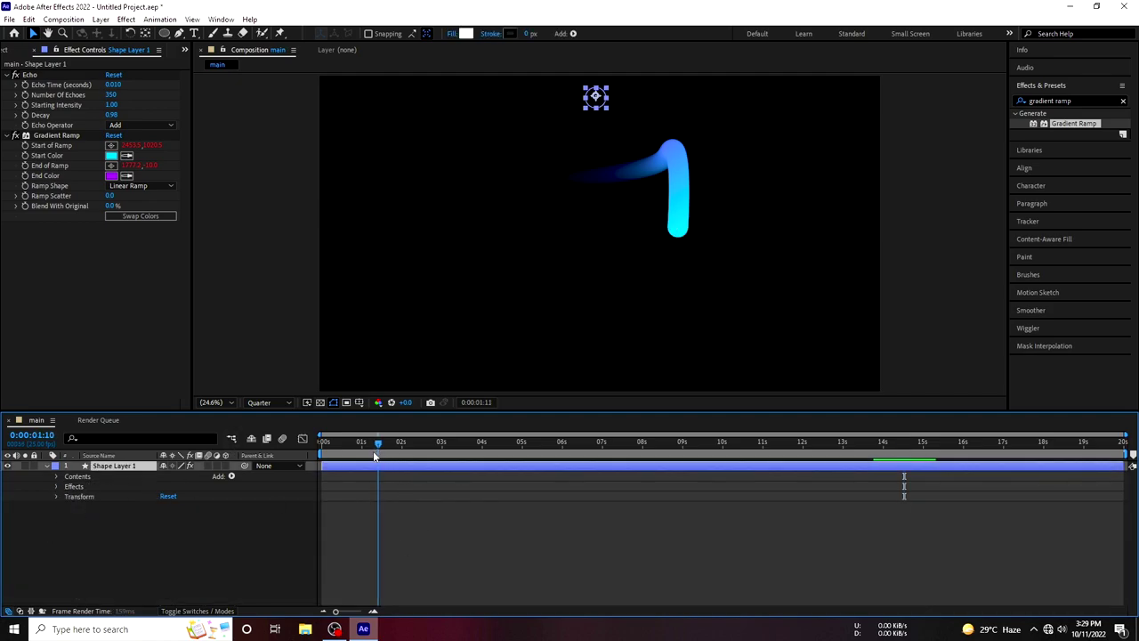
{"action": "left_click_drag", "start_coordinate": [374, 455], "coordinate": [238, 444]}
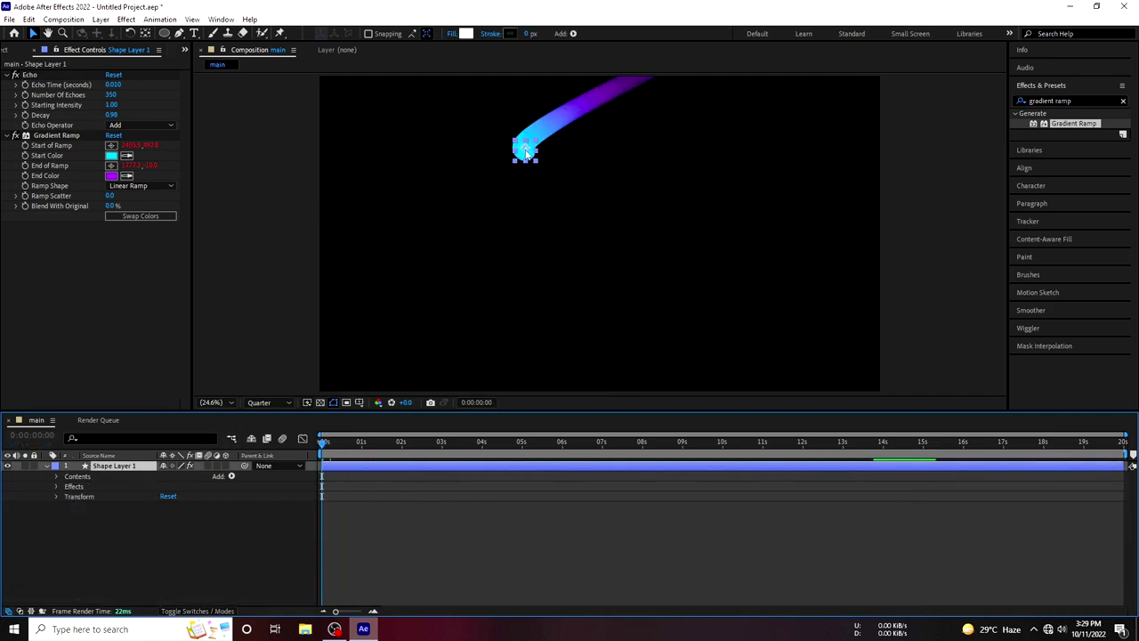
{"action": "mouse_move", "coordinate": [525, 153]}
{"action": "left_mouse_down"}
{"action": "mouse_move", "coordinate": [602, 229]}
{"action": "mouse_move", "coordinate": [658, 224]}
{"action": "mouse_move", "coordinate": [558, 224]}
{"action": "left_mouse_up"}
{"action": "left_click", "coordinate": [615, 229]}
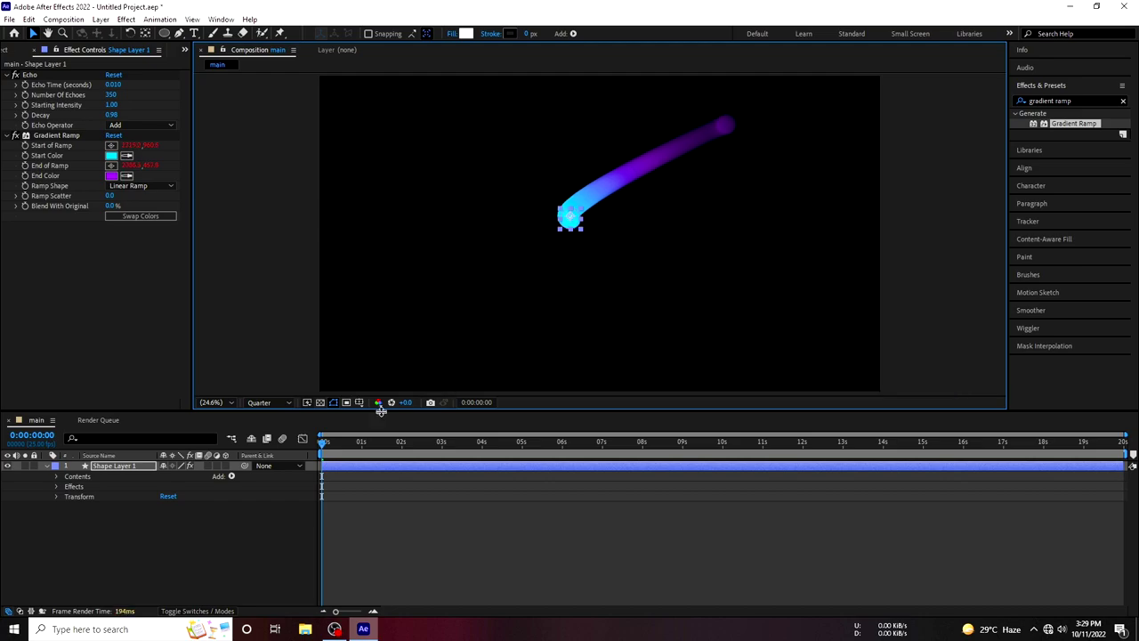
Scrub through the opening seconds to check the new path, then collapse Shape Layer 1
{"action": "left_click_drag", "start_coordinate": [323, 442], "coordinate": [669, 447]}
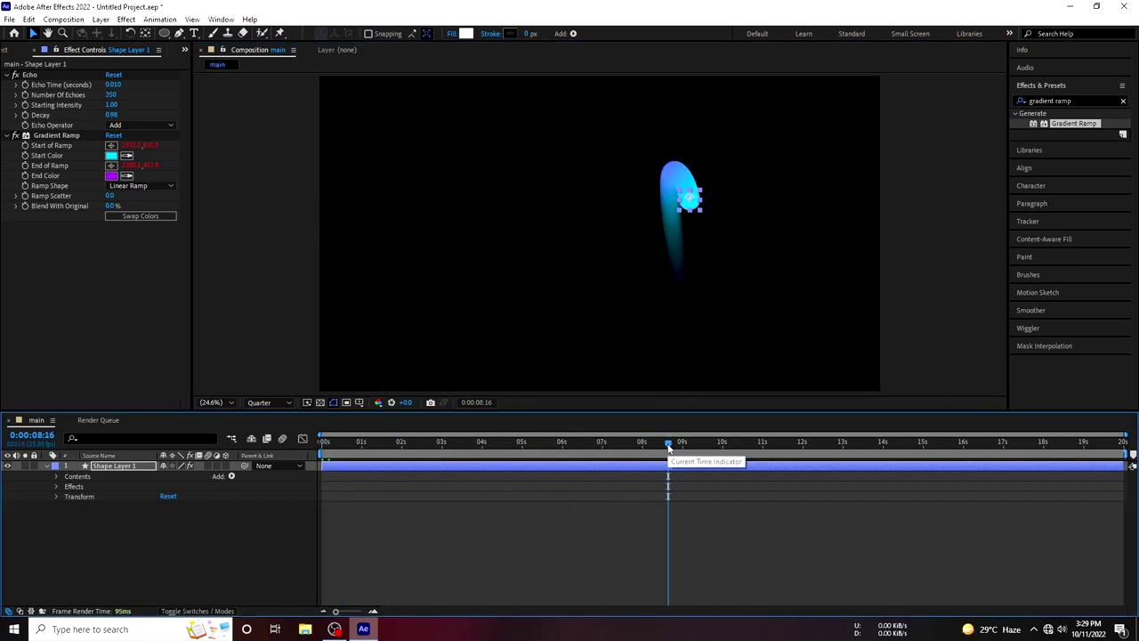
{"action": "left_click", "coordinate": [325, 445]}
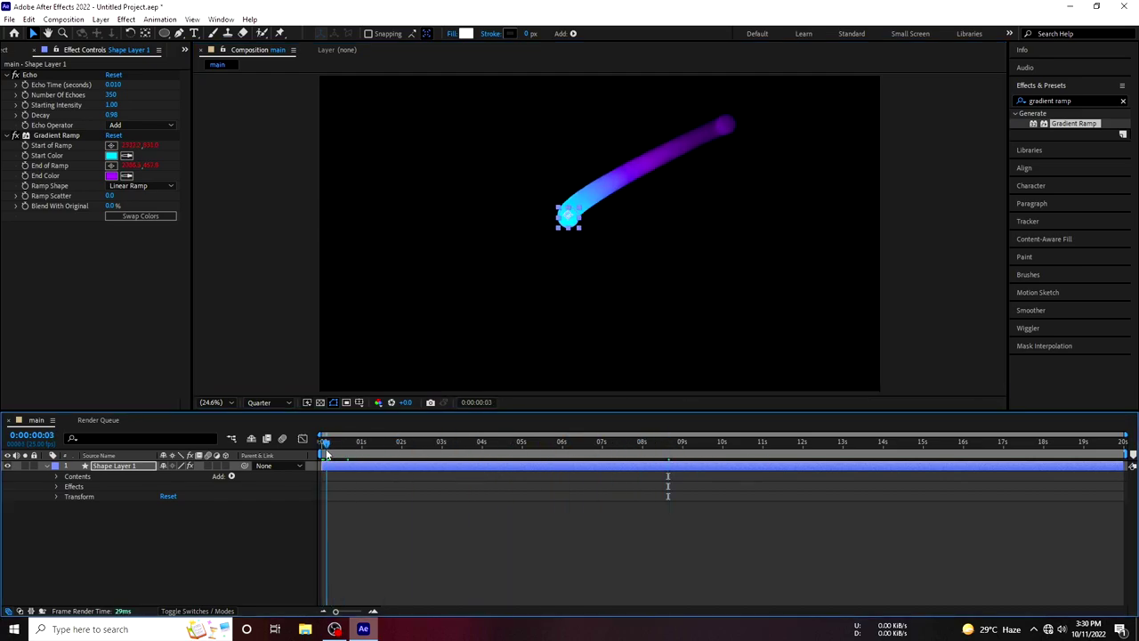
{"action": "left_click_drag", "start_coordinate": [335, 454], "coordinate": [368, 456]}
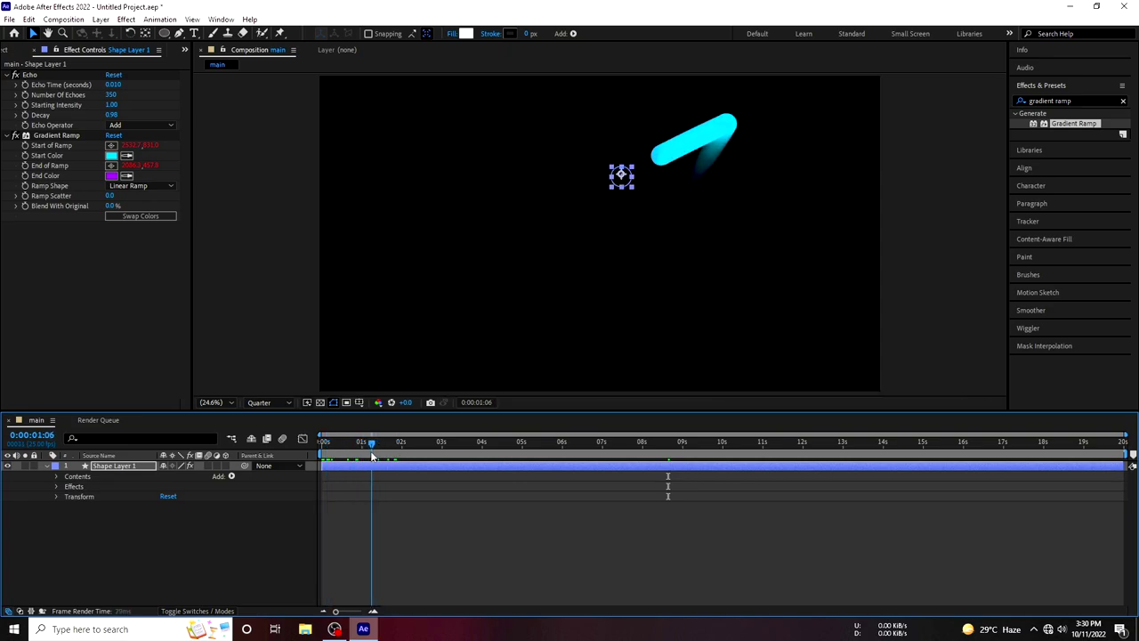
{"action": "left_click", "coordinate": [48, 466]}
Duplicate the stroke into Shape Layer 2 and move Shape Layer 1 down below the frame at 12.5% view
{"action": "key", "text": "ctrl+d"}
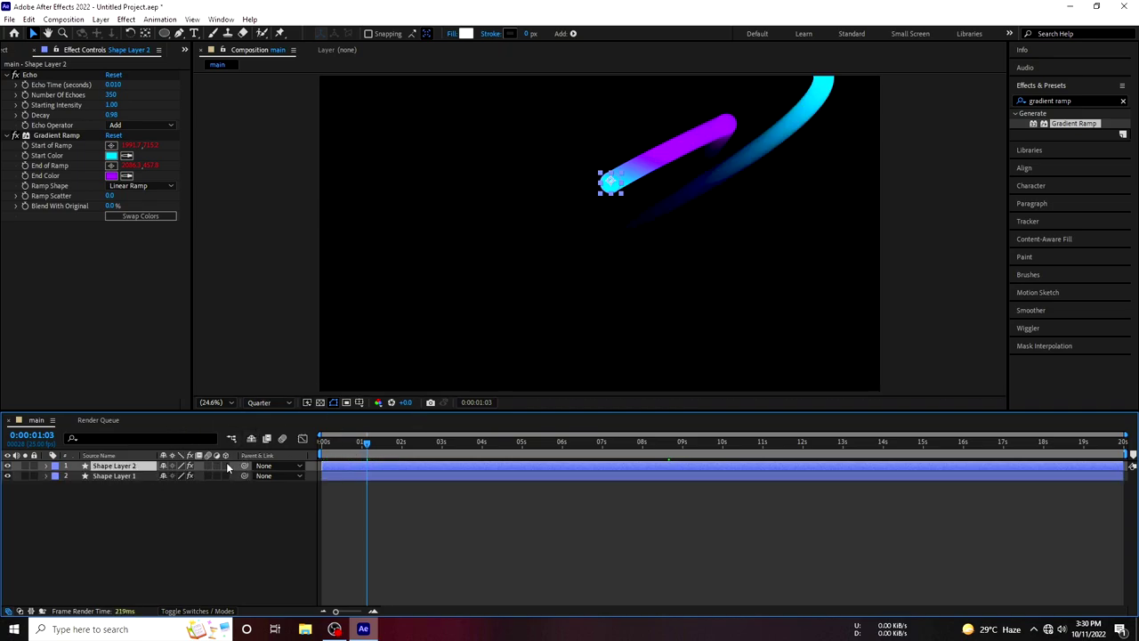
{"action": "key", "text": "comma"}
{"action": "key", "text": "ctrl+Down"}
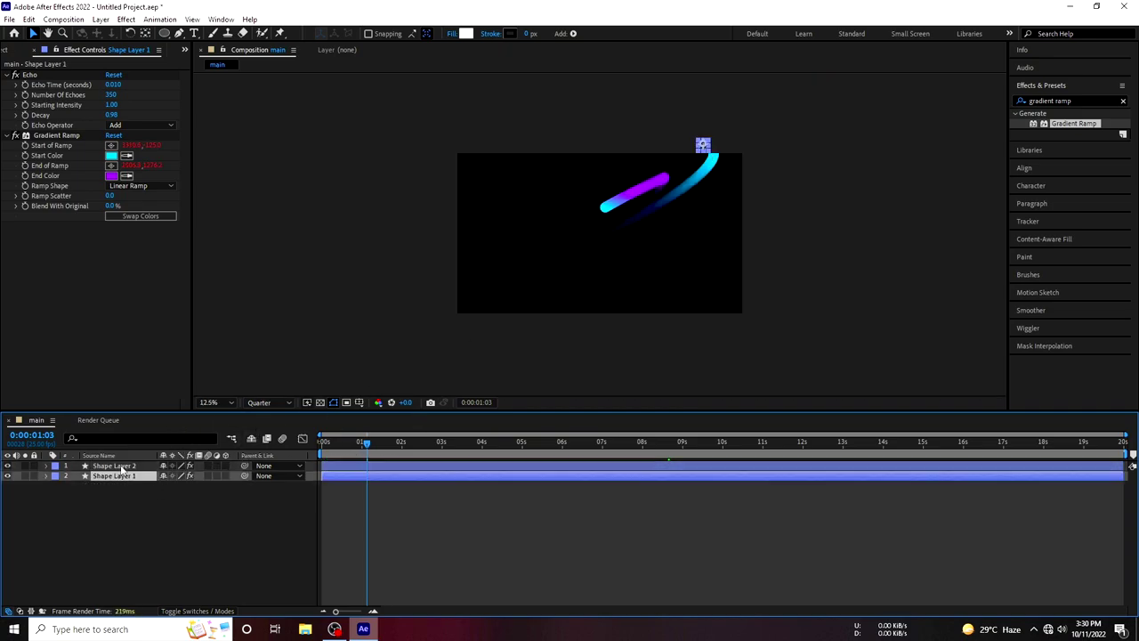
{"action": "mouse_move", "coordinate": [703, 145]}
{"action": "left_mouse_down"}
{"action": "mouse_move", "coordinate": [737, 196]}
{"action": "mouse_move", "coordinate": [749, 193]}
{"action": "left_mouse_up"}
Check both strokes at roughly 5, 6, 10, 12 and 13 seconds and nudge the gradient start point slightly
{"action": "left_click", "coordinate": [526, 445]}
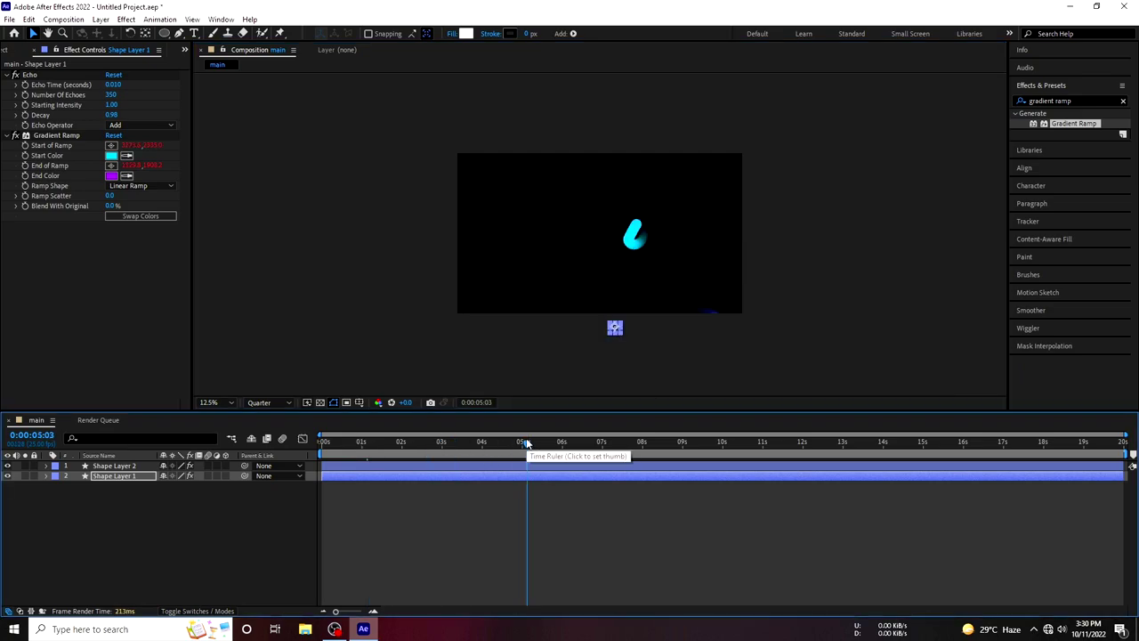
{"action": "left_click", "coordinate": [587, 445]}
{"action": "left_click", "coordinate": [722, 445]}
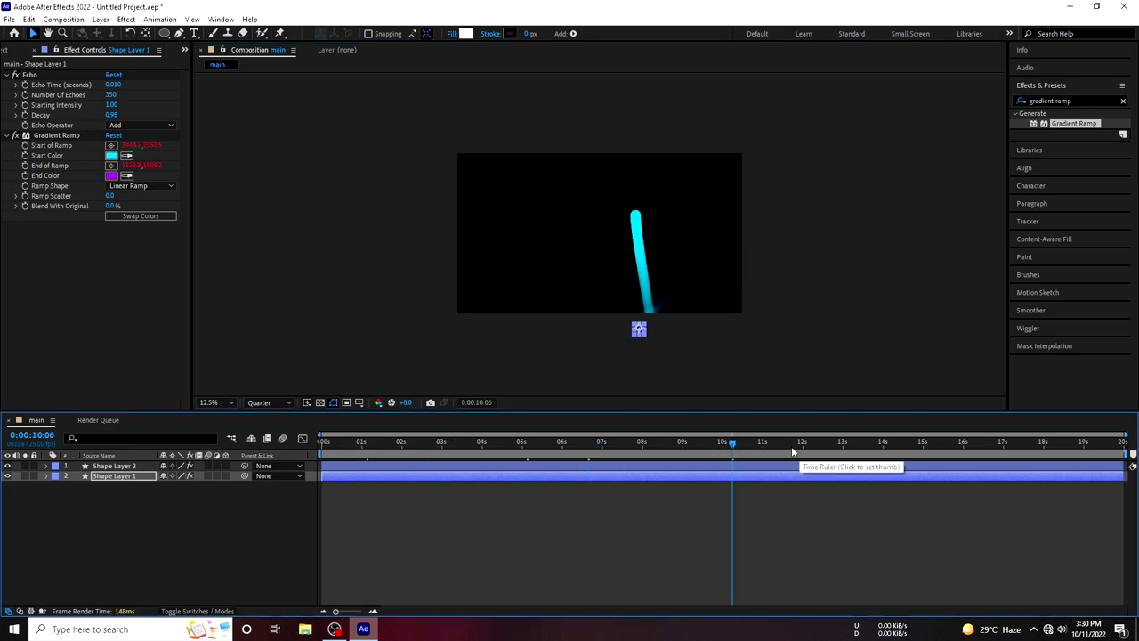
{"action": "left_click", "coordinate": [820, 445]}
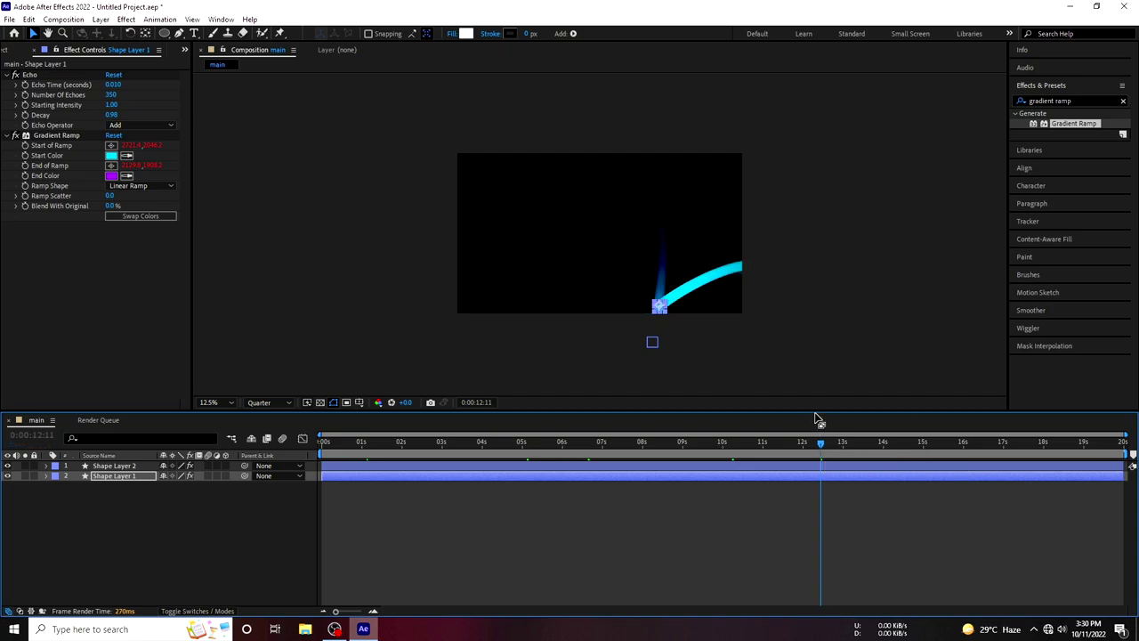
{"action": "left_click", "coordinate": [859, 445]}
{"action": "left_click", "coordinate": [706, 239]}
{"action": "left_click_drag", "start_coordinate": [706, 239], "coordinate": [706, 234]}
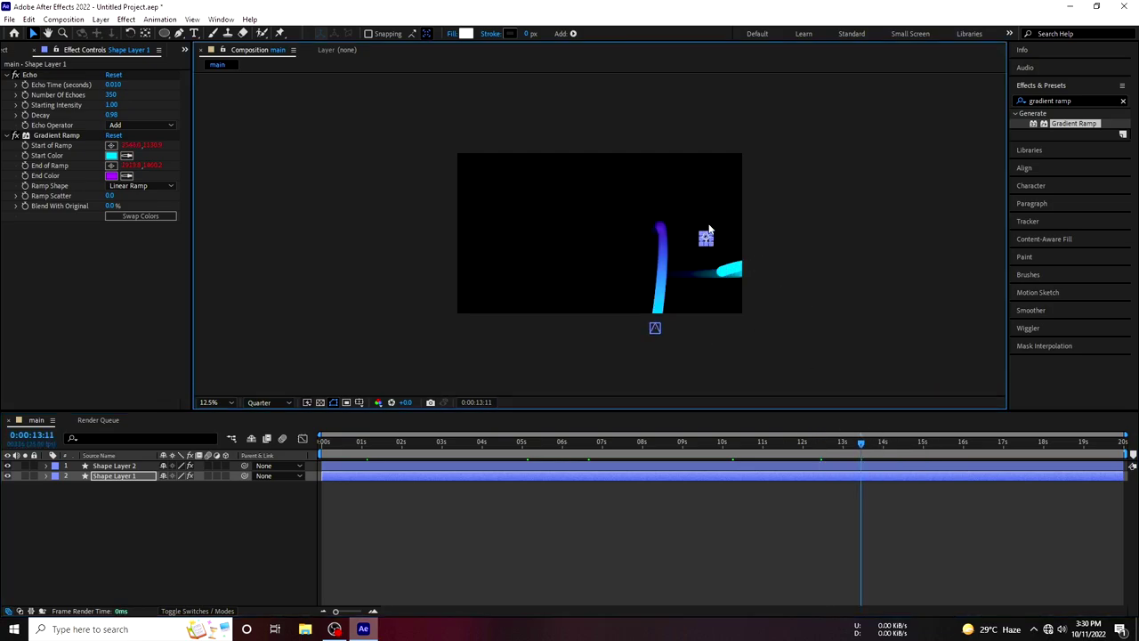
{"action": "left_click", "coordinate": [124, 476]}
Create Shape Layer 3, move Shape Layer 2 to the lower left and Shape Layer 3 into the middle
{"action": "key", "text": "ctrl+d"}
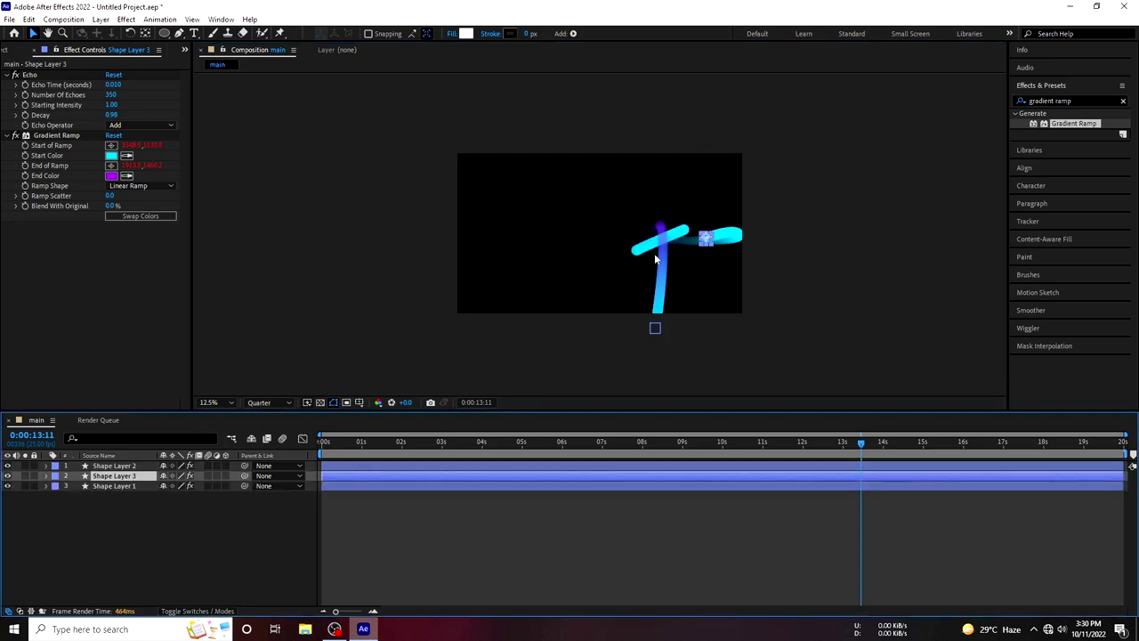
{"action": "left_click_drag", "start_coordinate": [655, 327], "coordinate": [483, 301]}
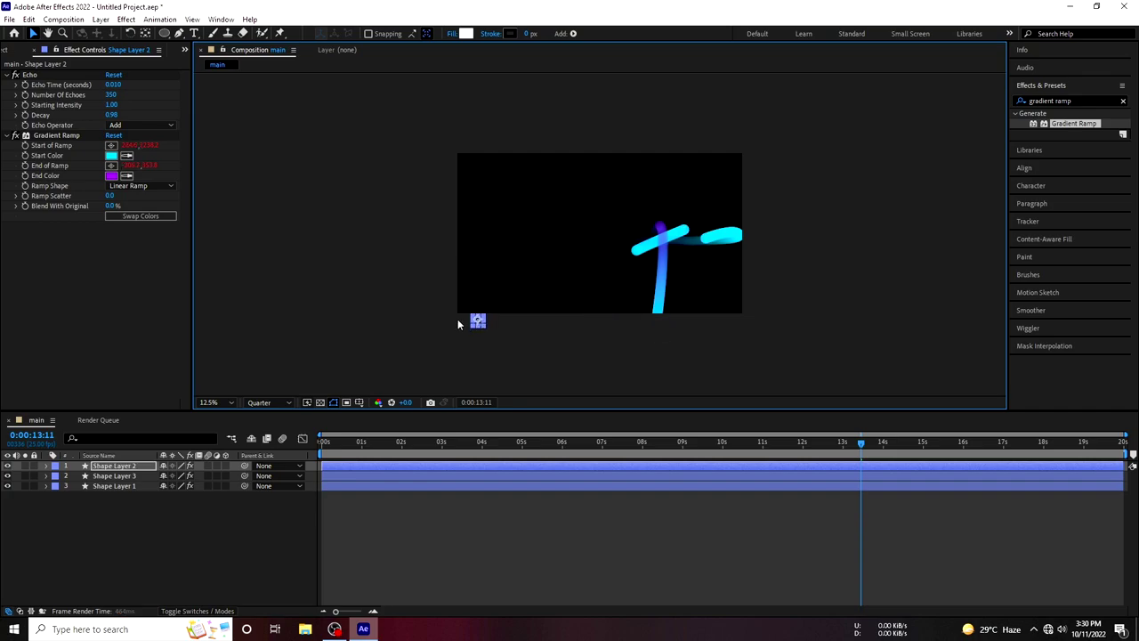
{"action": "left_click", "coordinate": [326, 454]}
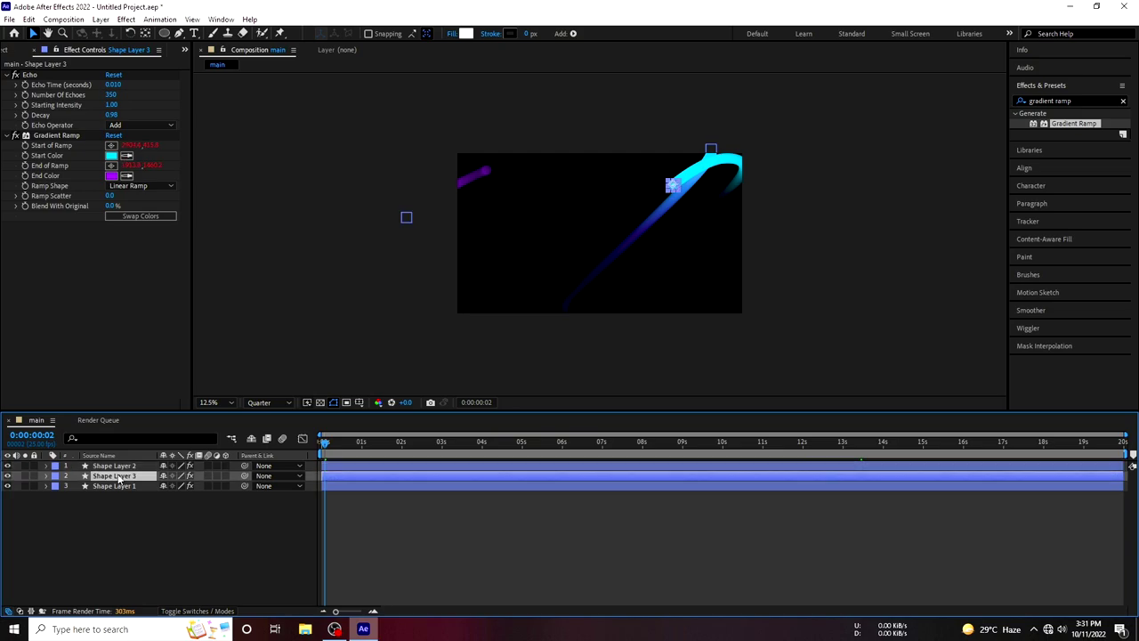
{"action": "left_click", "coordinate": [125, 486]}
{"action": "left_click", "coordinate": [131, 477]}
{"action": "left_click_drag", "start_coordinate": [672, 186], "coordinate": [631, 231]}
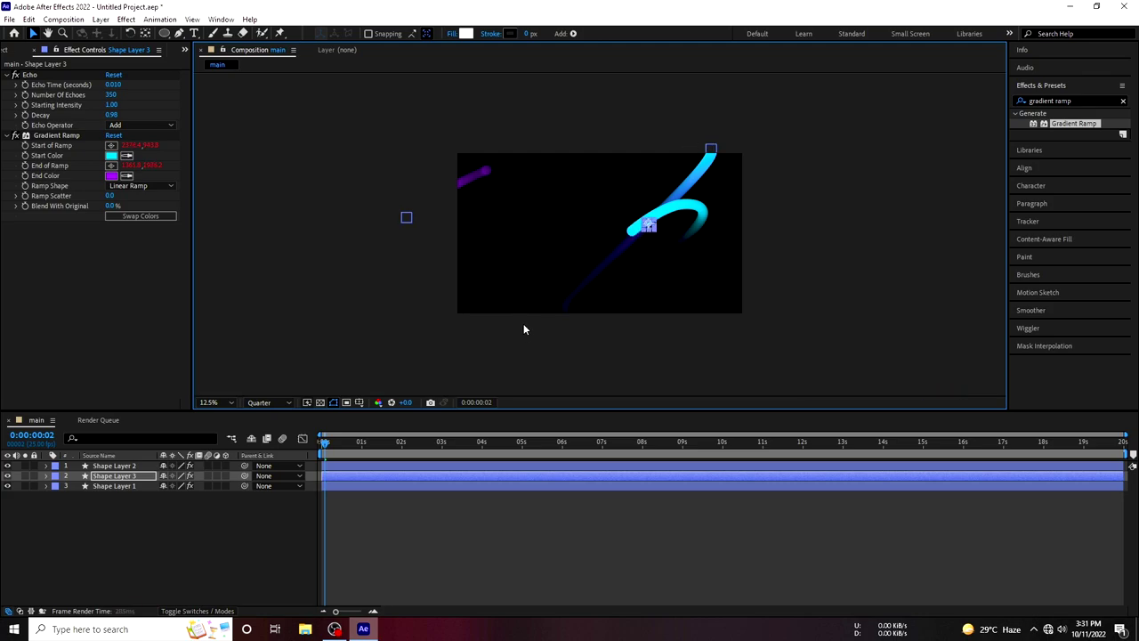
At frame 0, reposition Shape Layer 1 within the frame and bring Shape Layer 2 into the upper left
{"action": "left_click_drag", "start_coordinate": [332, 454], "coordinate": [311, 457]}
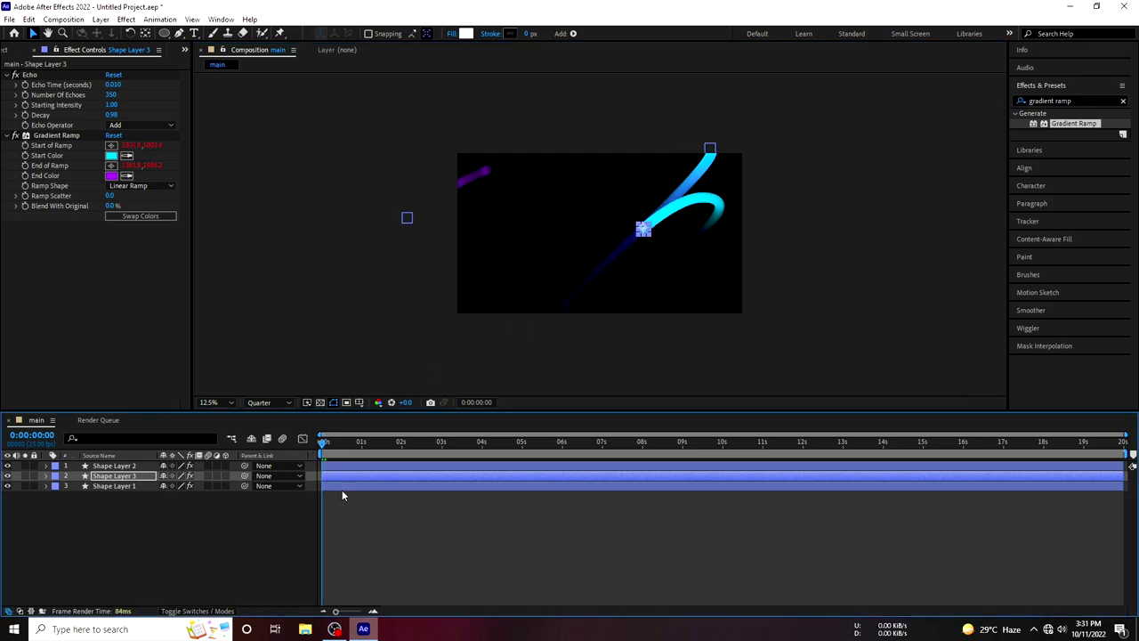
{"action": "left_click", "coordinate": [337, 486]}
{"action": "mouse_move", "coordinate": [709, 148]}
{"action": "left_mouse_down"}
{"action": "mouse_move", "coordinate": [655, 189]}
{"action": "mouse_move", "coordinate": [652, 205]}
{"action": "left_mouse_up"}
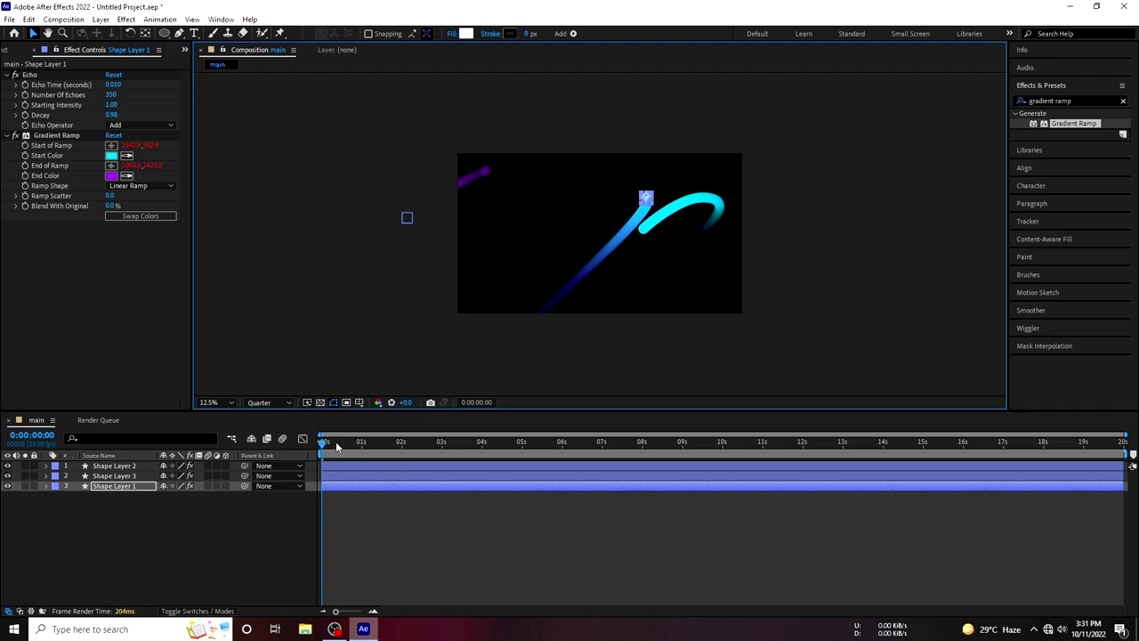
{"action": "left_click", "coordinate": [287, 444]}
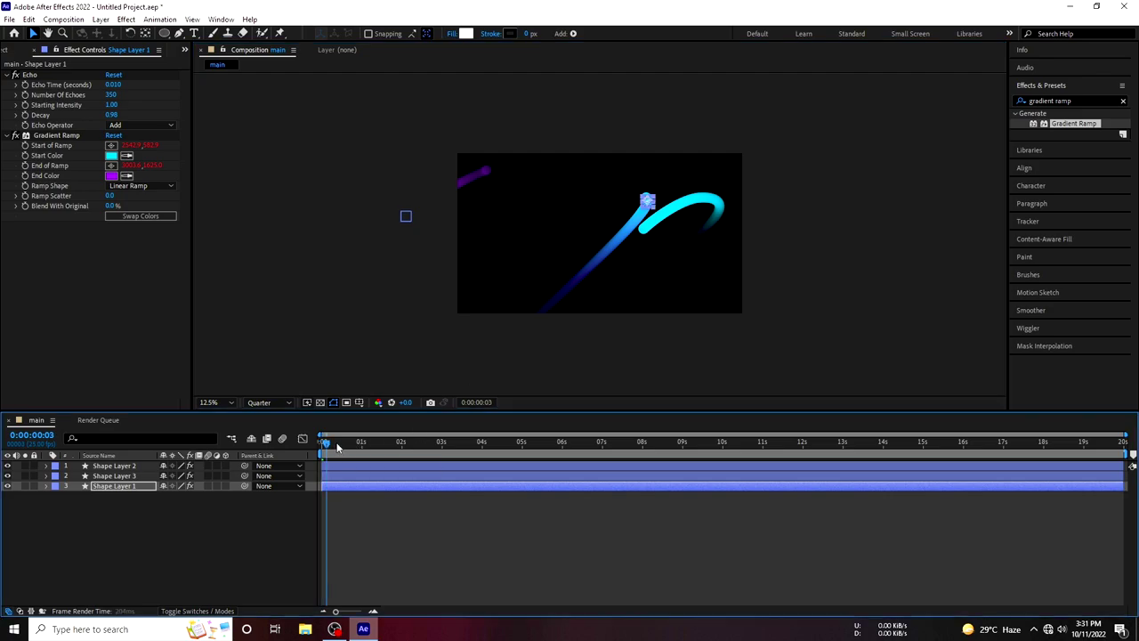
{"action": "left_click", "coordinate": [135, 475]}
{"action": "left_click", "coordinate": [131, 466]}
{"action": "mouse_move", "coordinate": [408, 218]}
{"action": "left_mouse_down"}
{"action": "mouse_move", "coordinate": [540, 200]}
{"action": "mouse_move", "coordinate": [539, 220]}
{"action": "mouse_move", "coordinate": [505, 215]}
{"action": "left_mouse_up"}
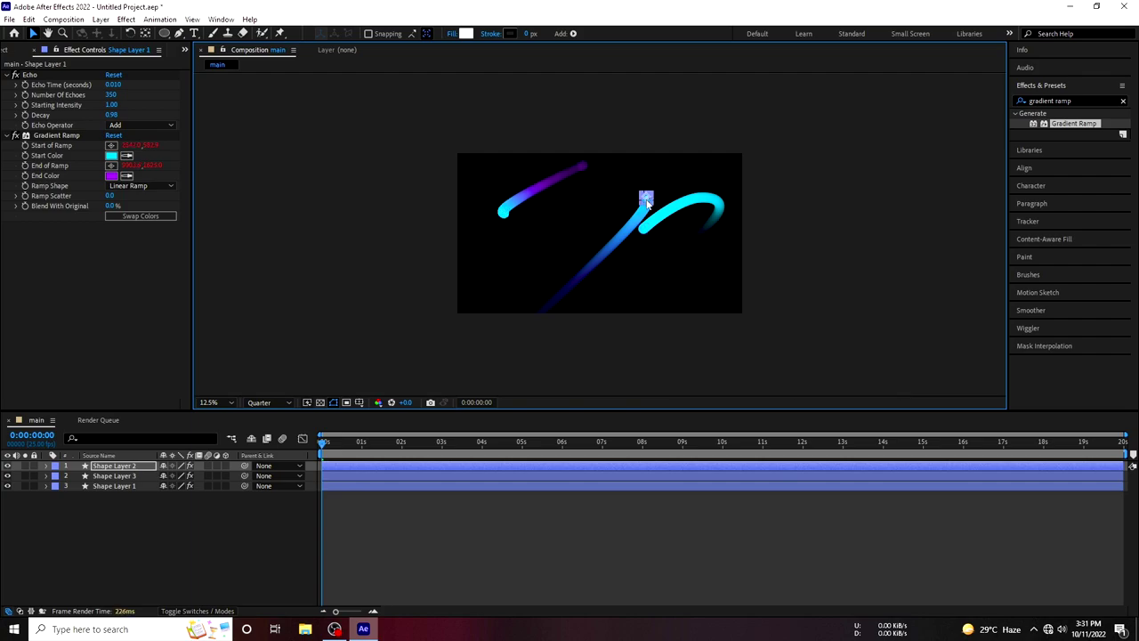
Shift the long diagonal blue stroke slightly further left
{"action": "left_click", "coordinate": [587, 219]}
{"action": "left_click_drag", "start_coordinate": [602, 215], "coordinate": [596, 220]}
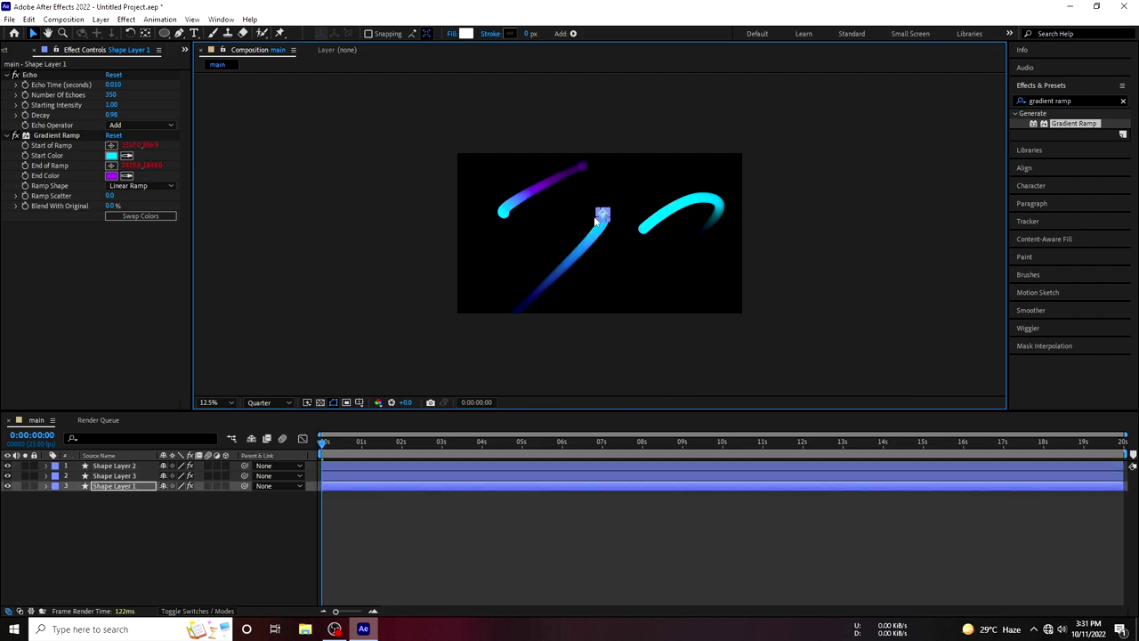
{"action": "left_click", "coordinate": [363, 284]}
Review the strokes across the timeline at 25% and 12.5% zoom, from 6 seconds to the end
{"action": "key", "text": "period"}
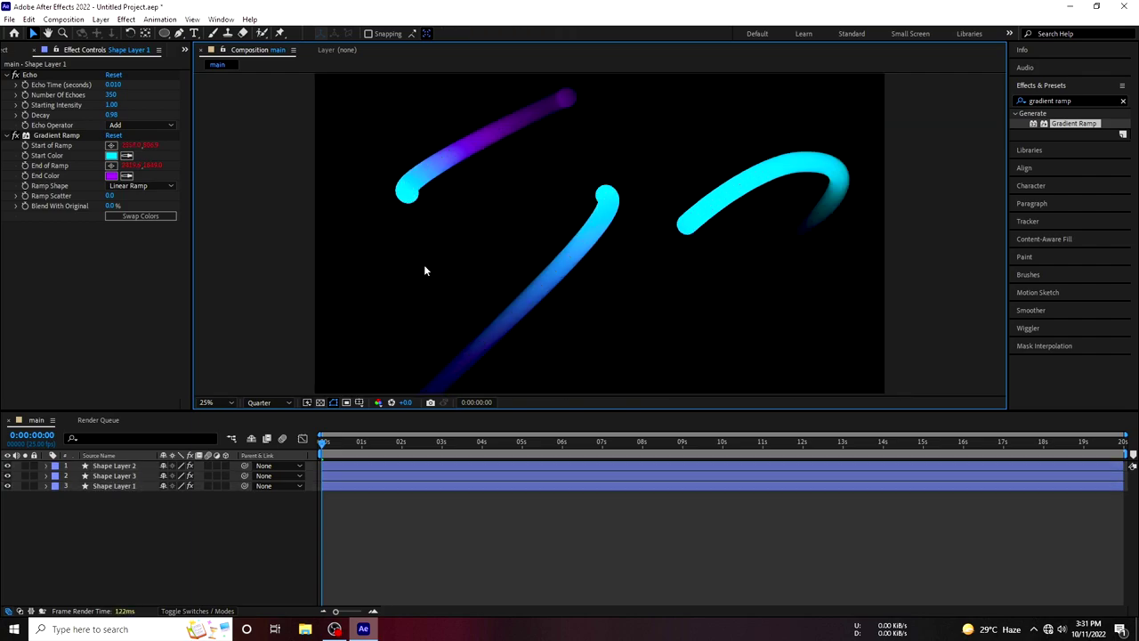
{"action": "mouse_move", "coordinate": [323, 443]}
{"action": "left_mouse_down"}
{"action": "mouse_move", "coordinate": [681, 443]}
{"action": "mouse_move", "coordinate": [973, 412]}
{"action": "left_mouse_up"}
{"action": "key", "text": "comma"}
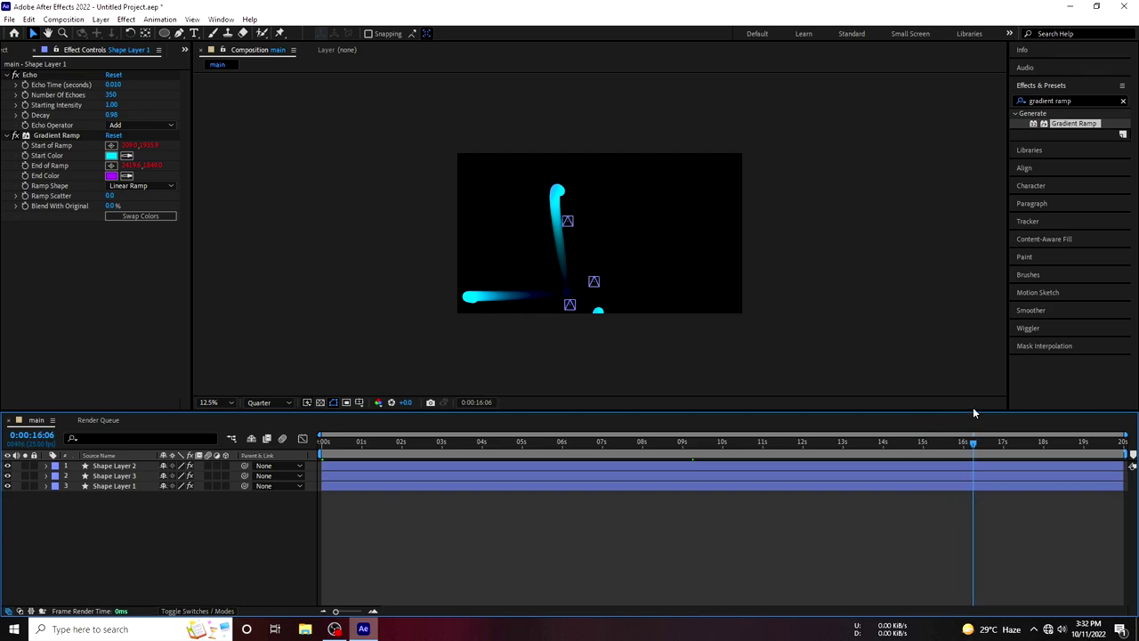
{"action": "left_click", "coordinate": [1048, 442]}
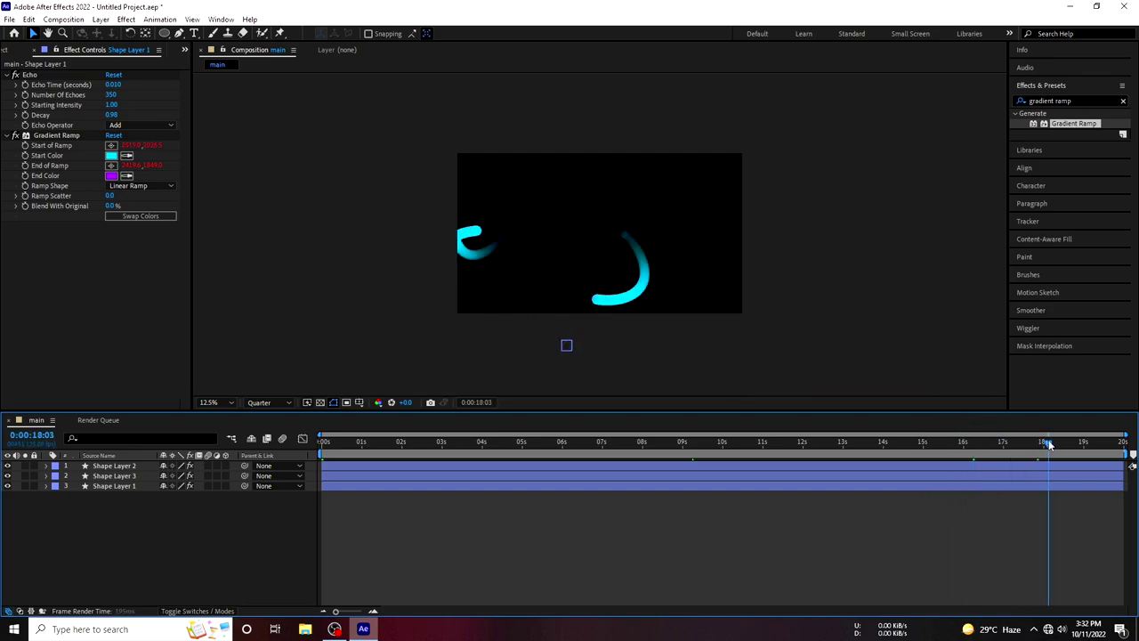
{"action": "left_click_drag", "start_coordinate": [1050, 445], "coordinate": [1105, 433]}
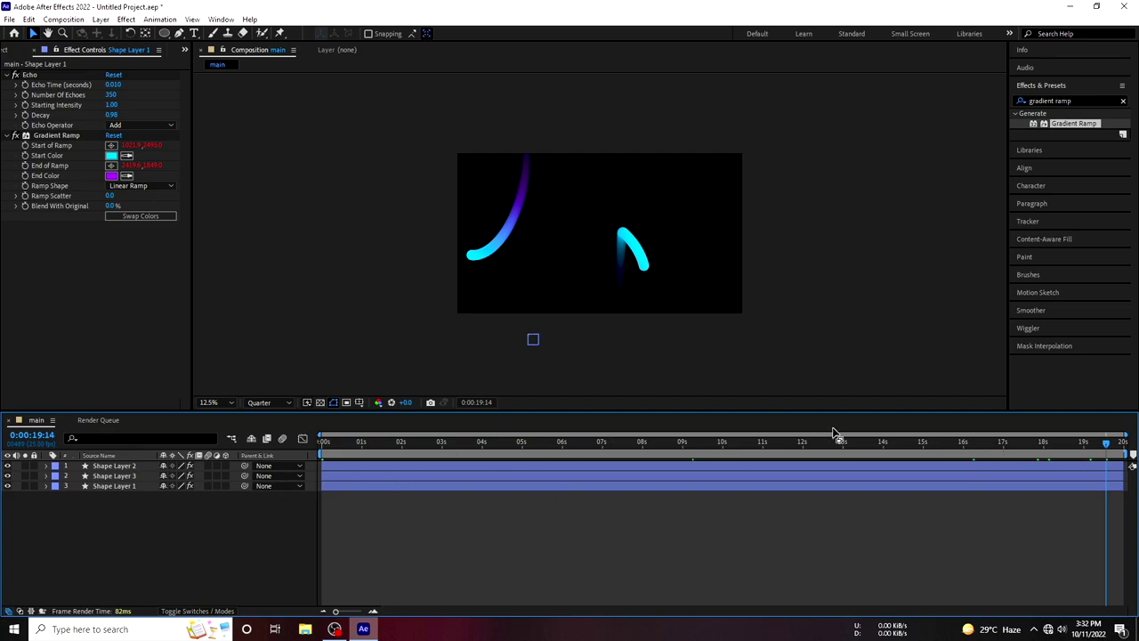
{"action": "left_click_drag", "start_coordinate": [1109, 452], "coordinate": [1123, 444]}
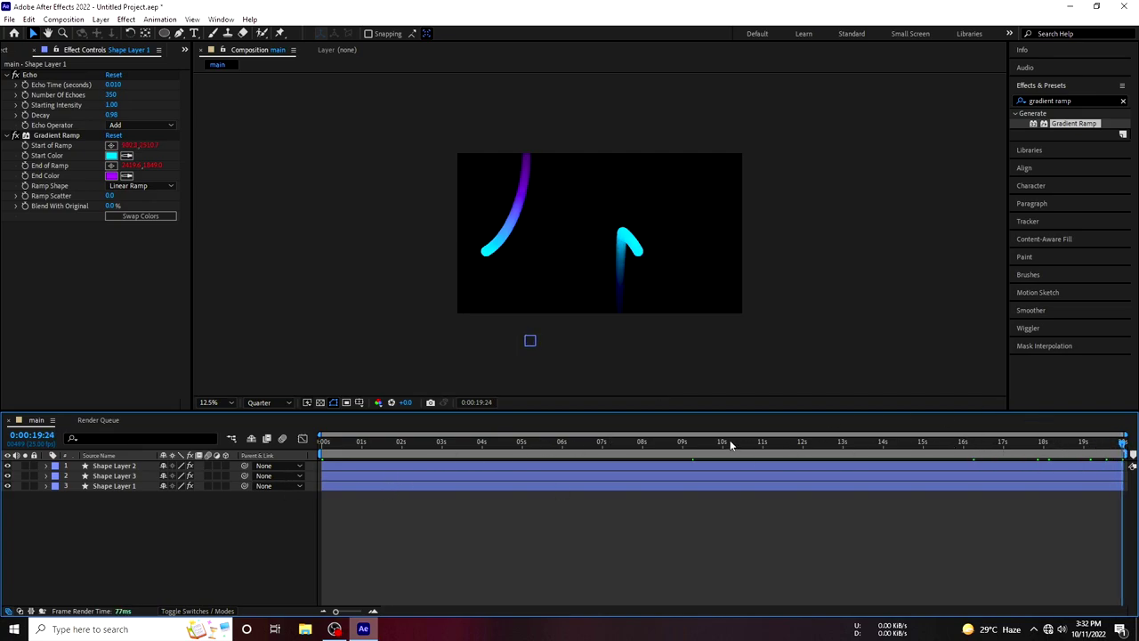
{"action": "left_click", "coordinate": [563, 450]}
{"action": "left_click", "coordinate": [695, 449]}
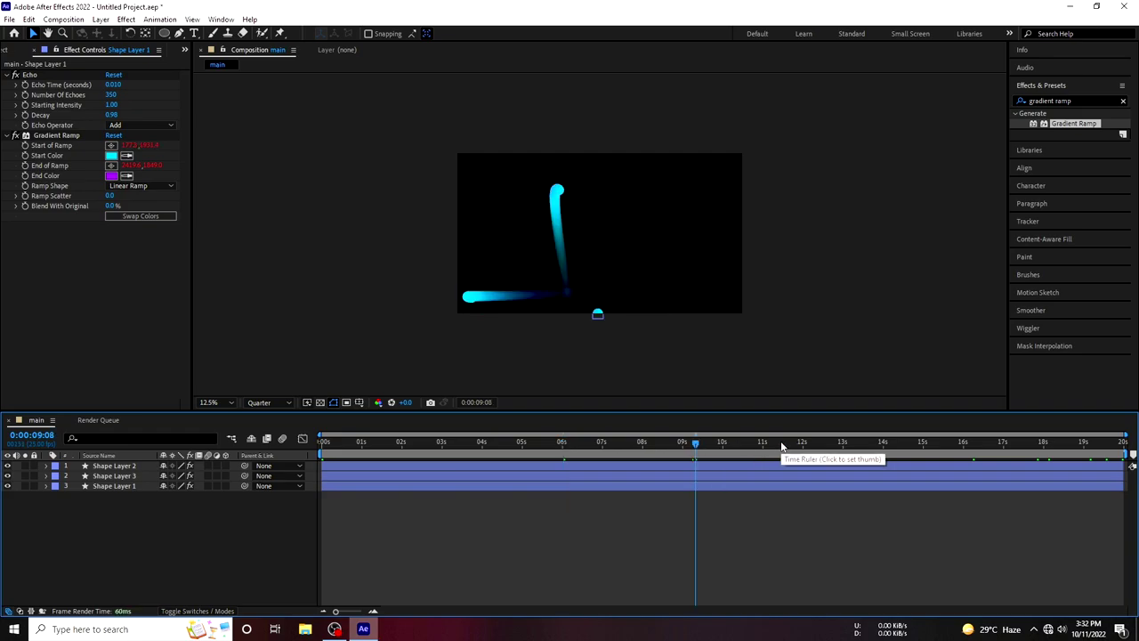
{"action": "left_click_drag", "start_coordinate": [568, 442], "coordinate": [739, 445]}
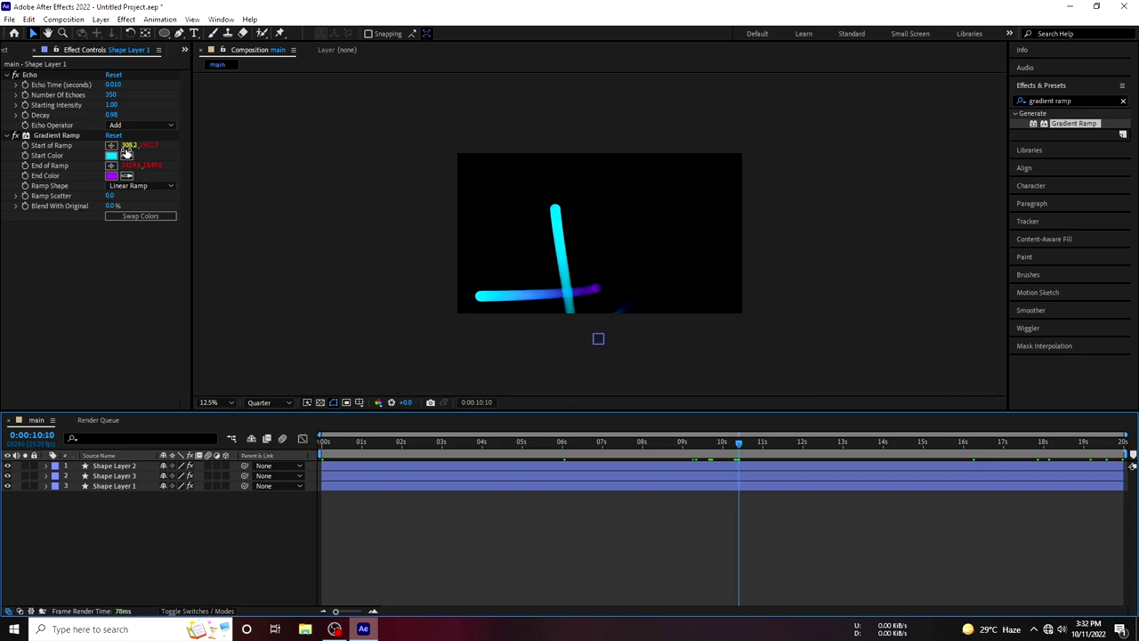
Change the main composition's Duration to 0:00:10:00 in Composition Settings
{"action": "left_click", "coordinate": [16, 49]}
{"action": "right_click", "coordinate": [43, 154]}
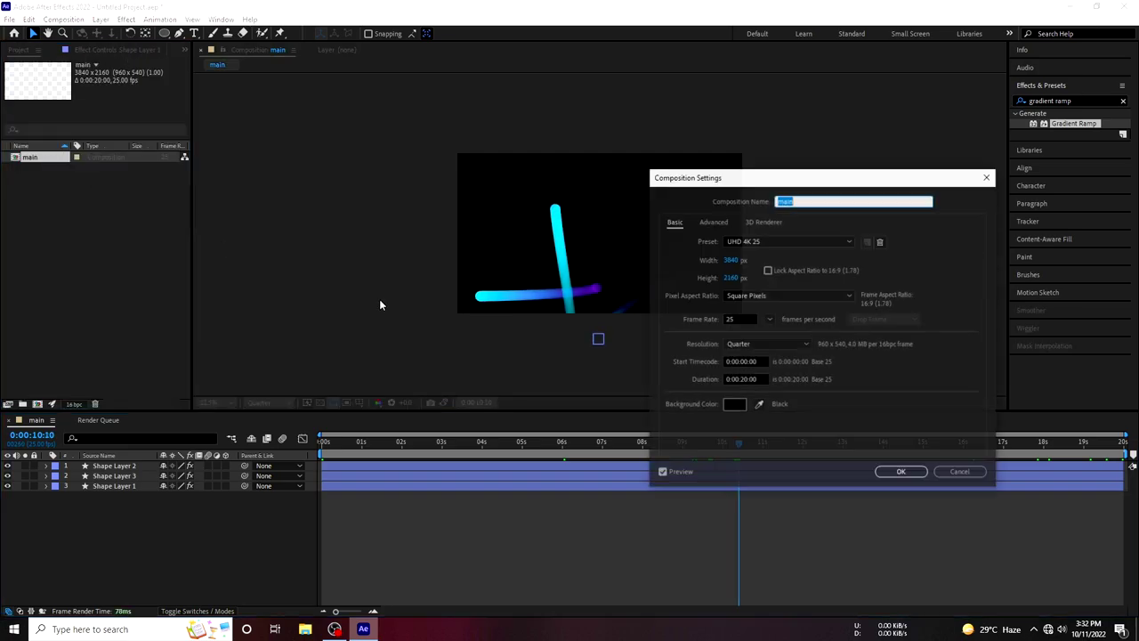
{"action": "left_click", "coordinate": [98, 258]}
{"action": "left_click", "coordinate": [745, 381]}
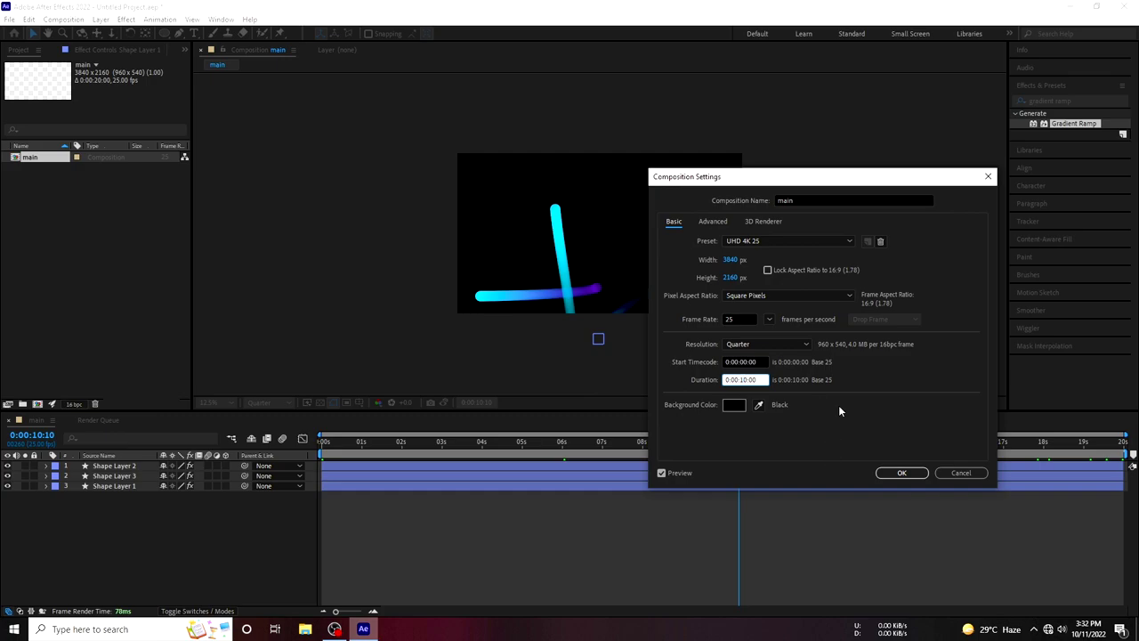
{"action": "left_click", "coordinate": [901, 473]}
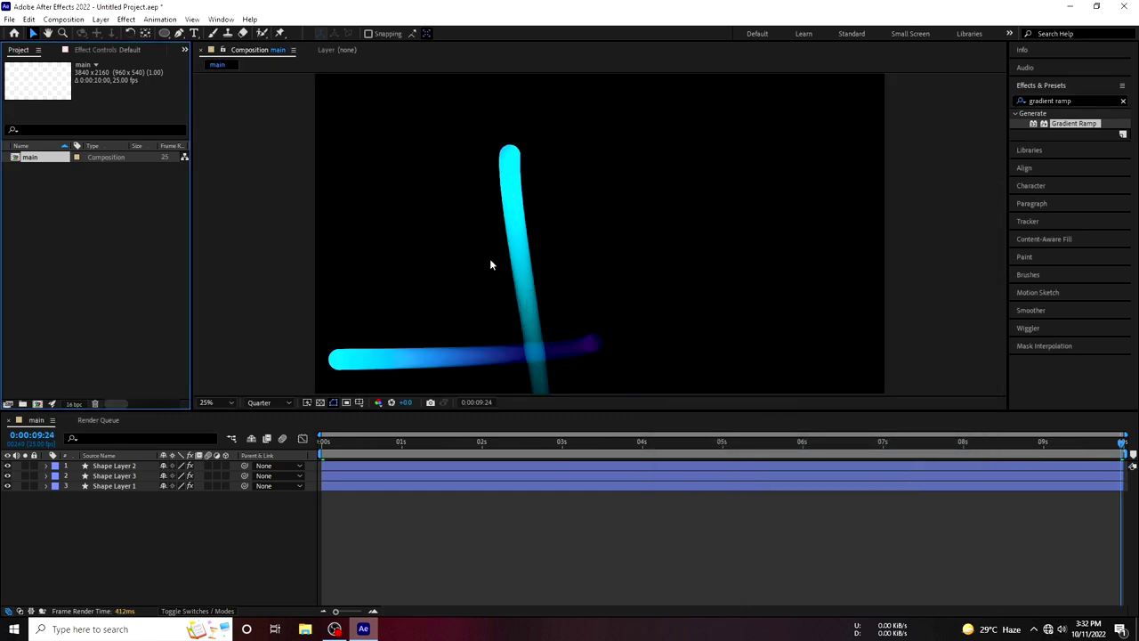
Around 4.5 seconds, reposition the diagonal stroke and raise the curved stroke, then scrub to 9 seconds
{"action": "left_click_drag", "start_coordinate": [449, 443], "coordinate": [684, 443]}
{"action": "scroll", "coordinate": [562, 235], "scroll_direction": "down", "scroll_amount": 1}
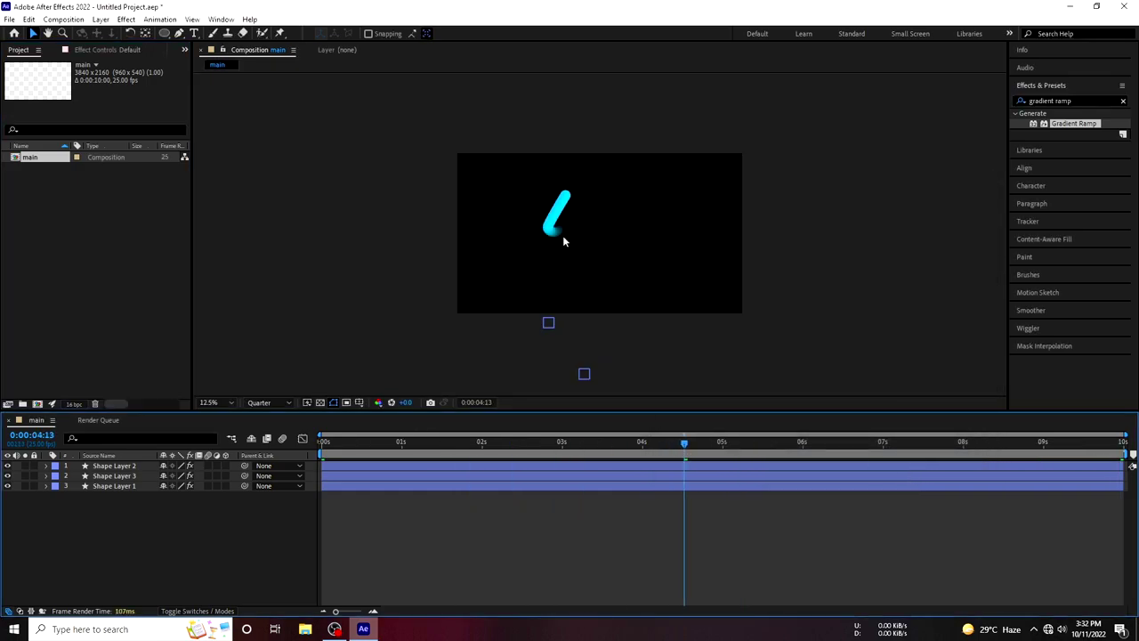
{"action": "left_click_drag", "start_coordinate": [584, 374], "coordinate": [617, 284]}
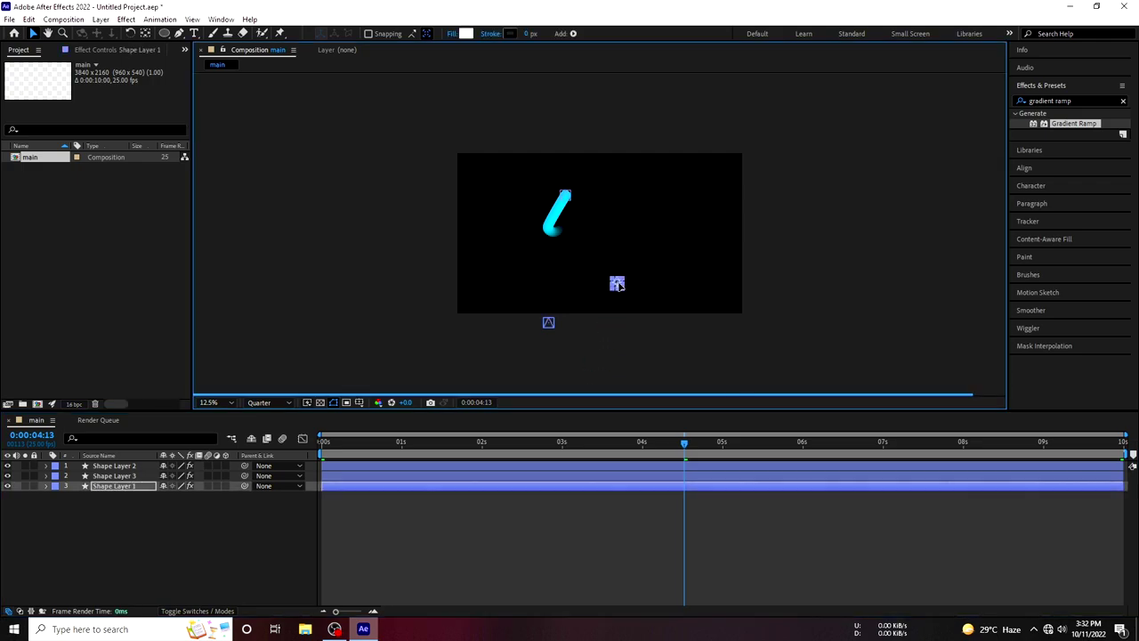
{"action": "left_click_drag", "start_coordinate": [548, 322], "coordinate": [552, 308]}
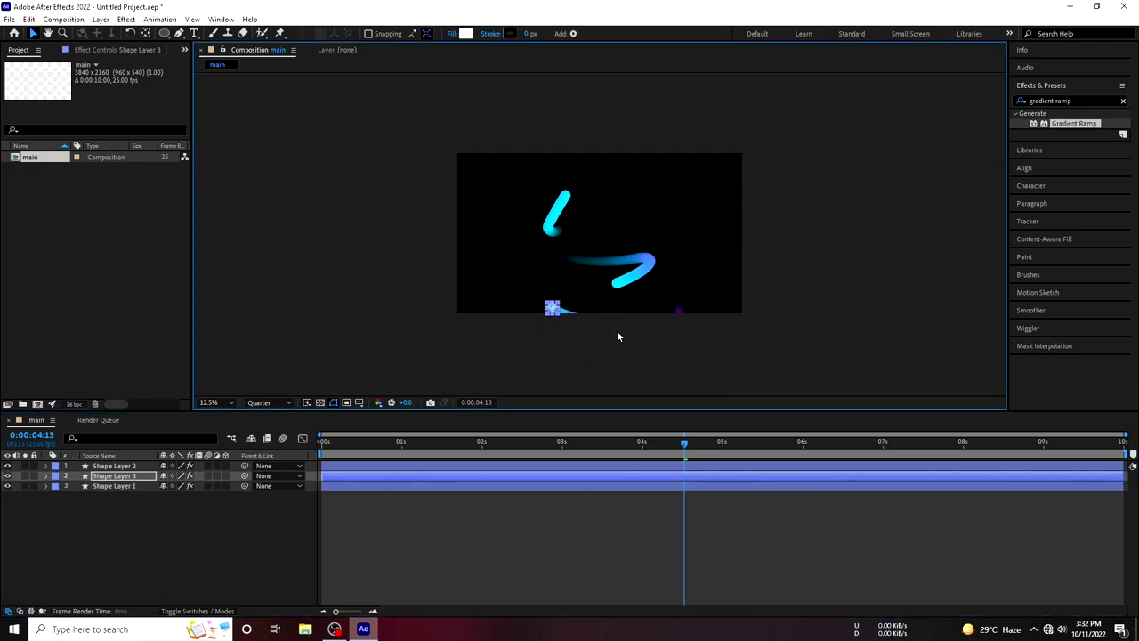
{"action": "left_click_drag", "start_coordinate": [690, 443], "coordinate": [1037, 445]}
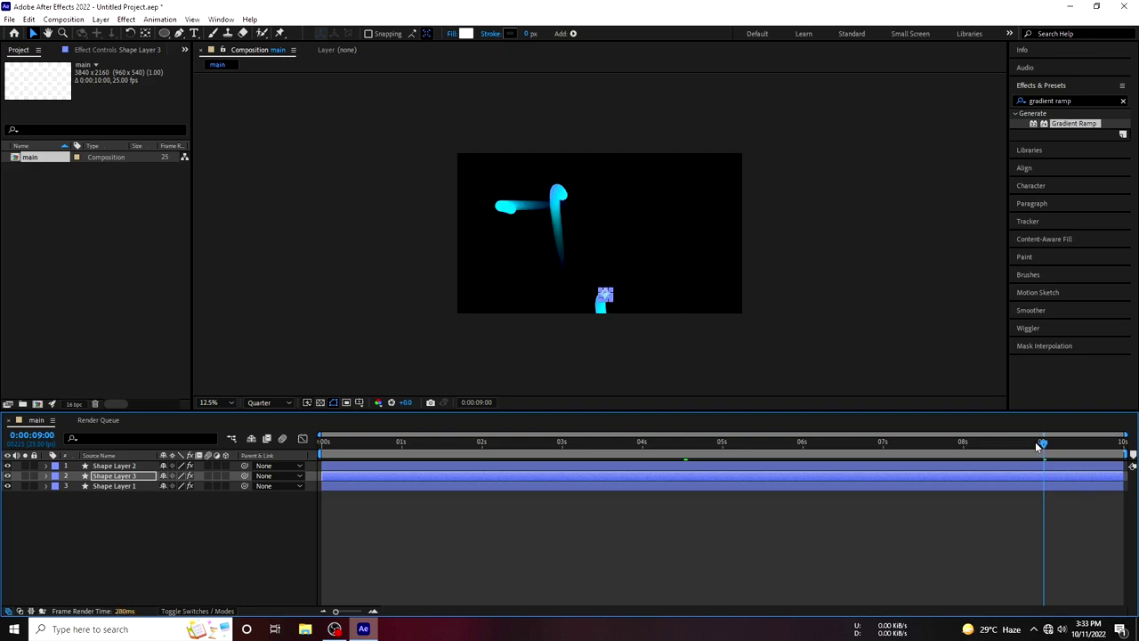
{"action": "left_click", "coordinate": [344, 440]}
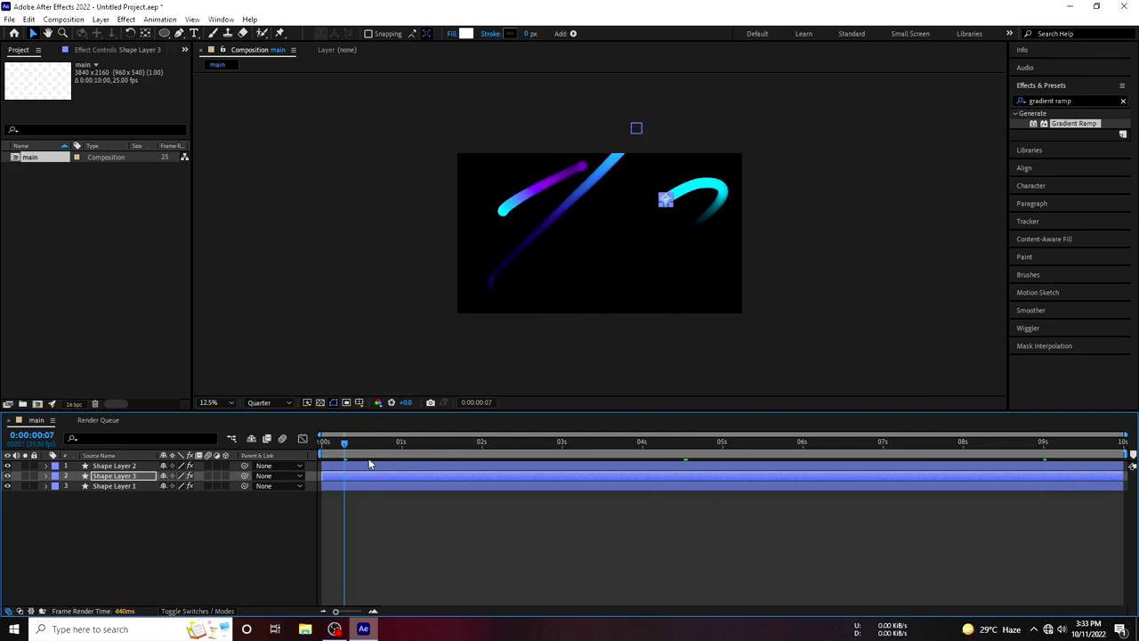
Preview the opening, then nudge Shape Layer 1's diagonal cyan stroke slightly right and down
{"action": "key", "text": "space"}
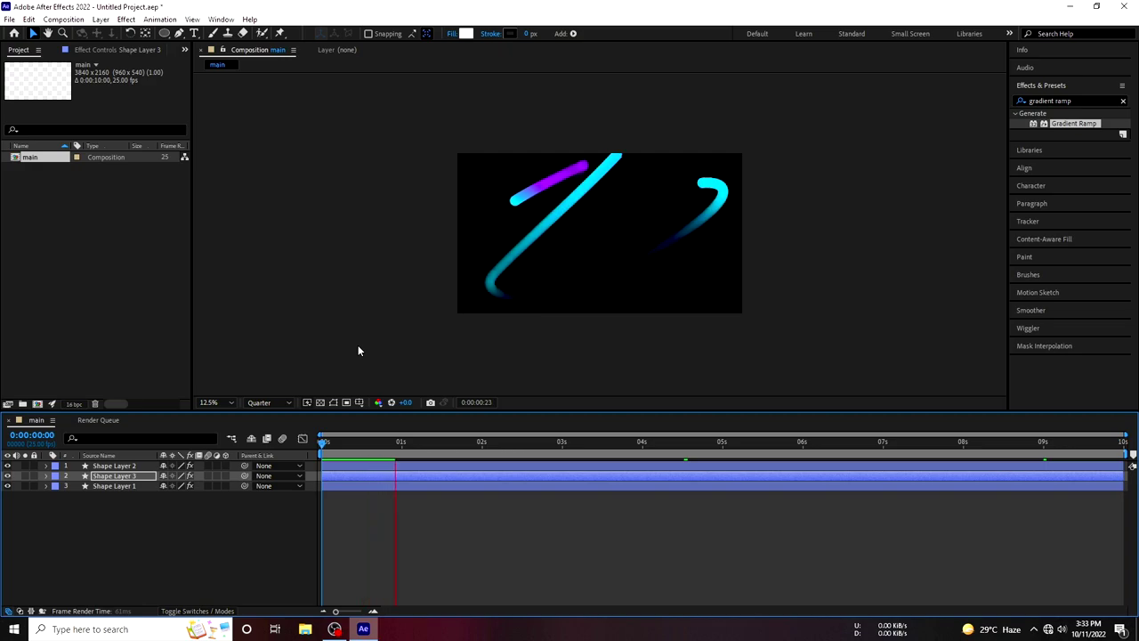
{"action": "key", "text": "space"}
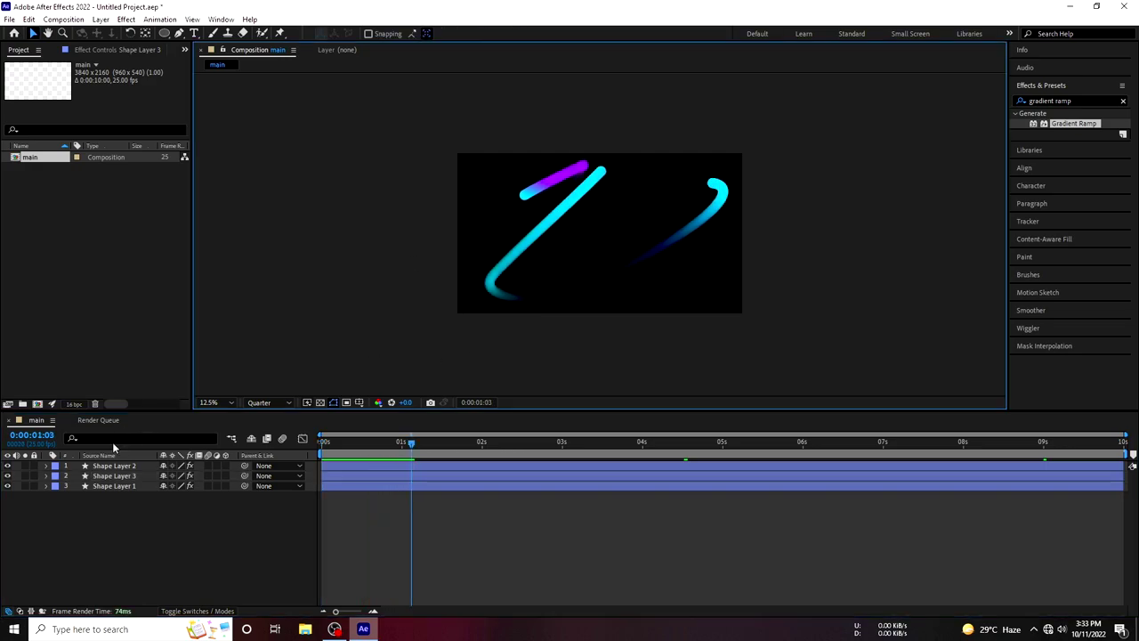
{"action": "left_click", "coordinate": [109, 466]}
{"action": "left_click", "coordinate": [107, 486]}
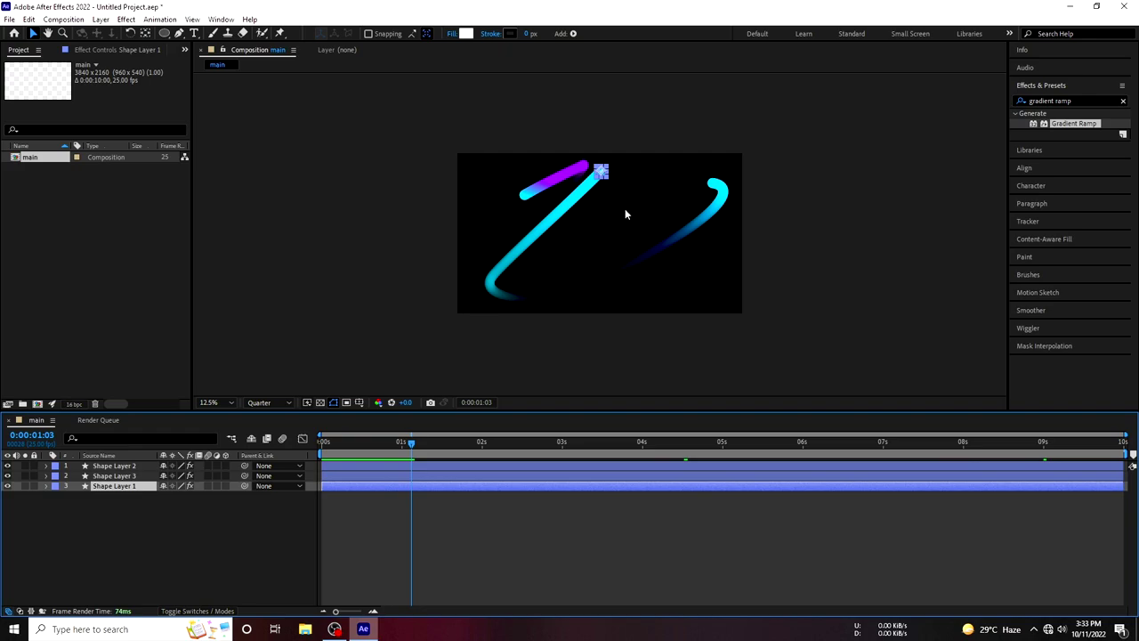
{"action": "left_click_drag", "start_coordinate": [603, 178], "coordinate": [619, 183]}
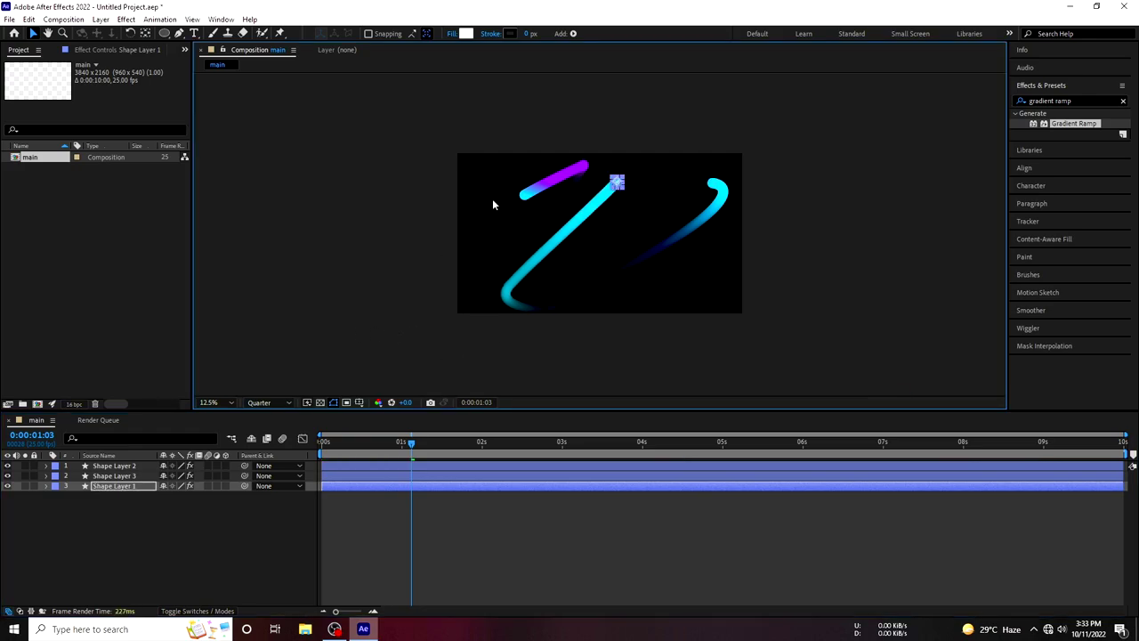
Set Shape Layer 2's purple stroke rotation to -82° and preview from about 2 seconds
{"action": "left_click", "coordinate": [124, 468]}
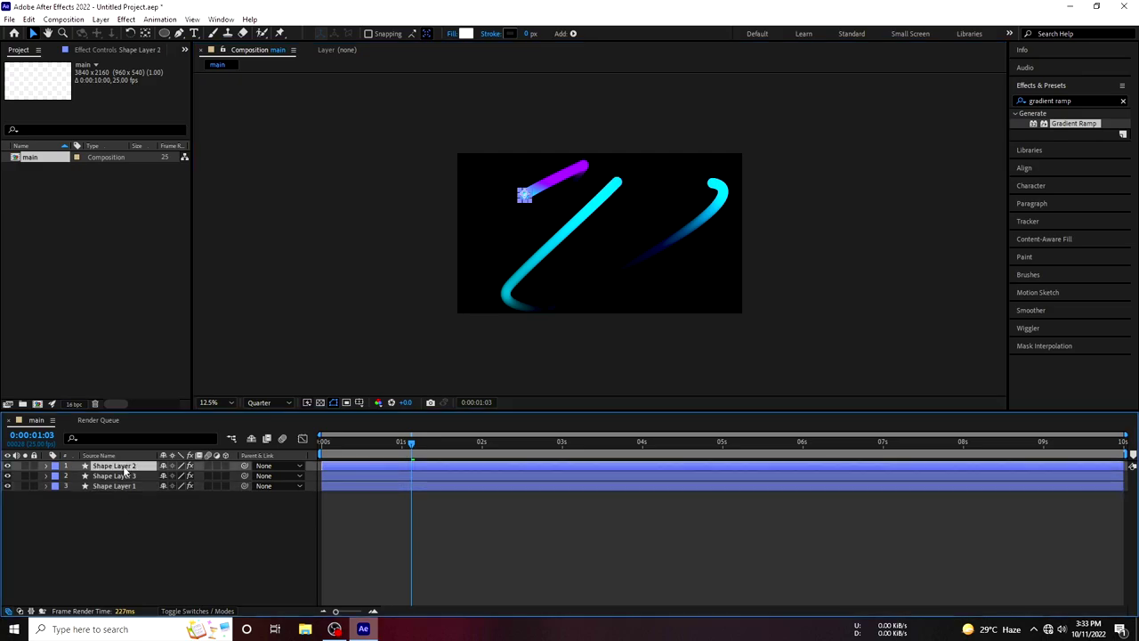
{"action": "key", "text": "r"}
{"action": "left_click_drag", "start_coordinate": [178, 477], "coordinate": [175, 476]}
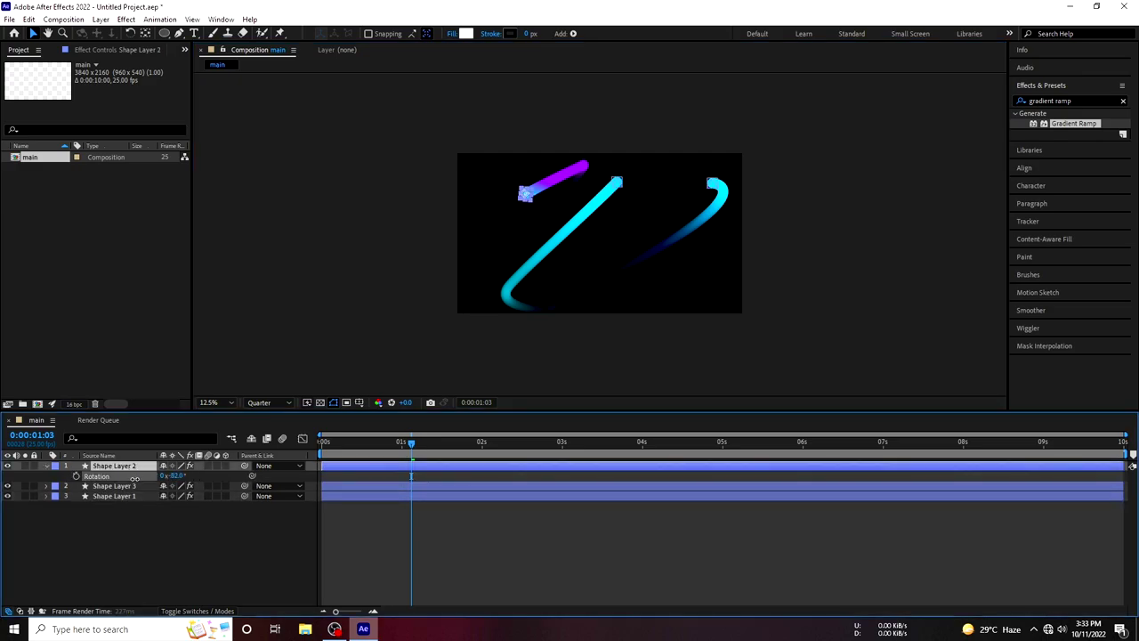
{"action": "left_click_drag", "start_coordinate": [372, 442], "coordinate": [496, 438]}
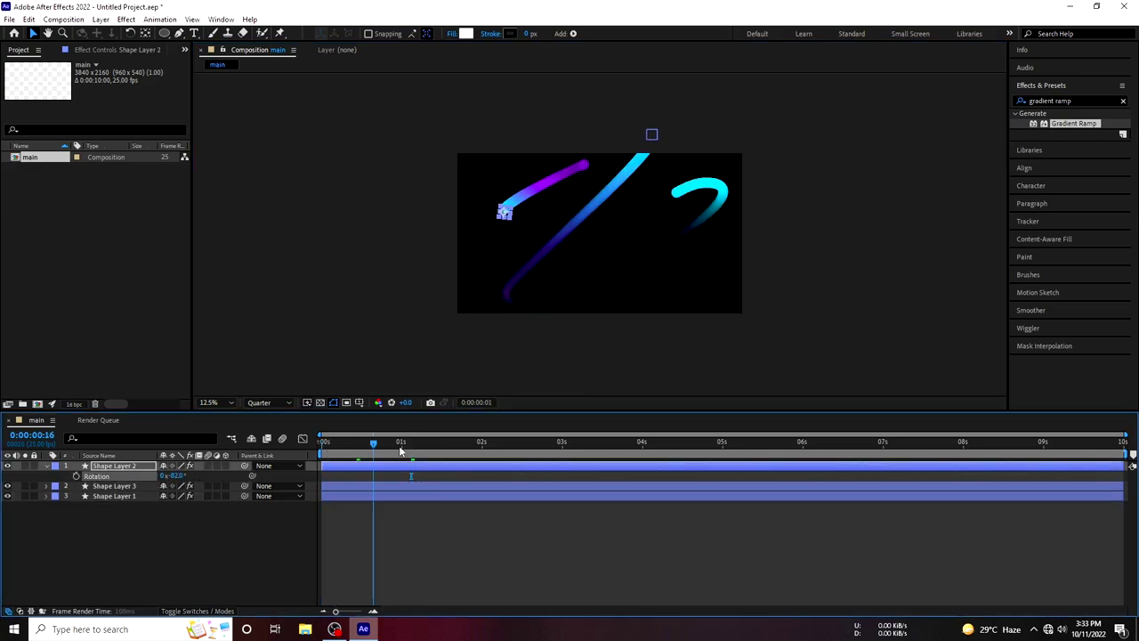
{"action": "key", "text": "space"}
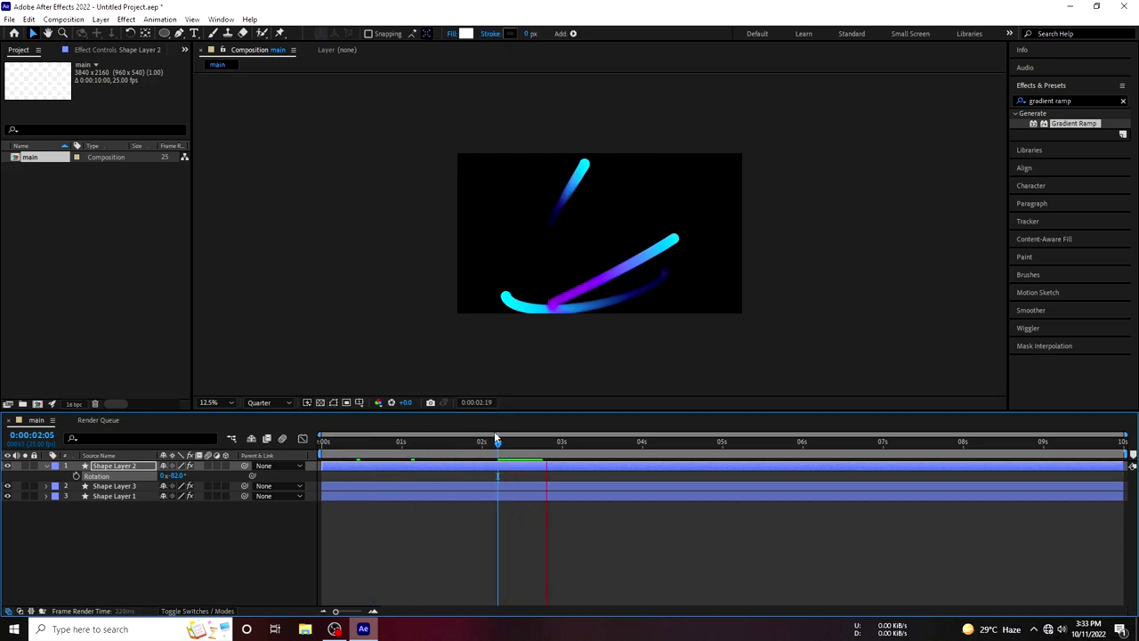
{"action": "key", "text": "space"}
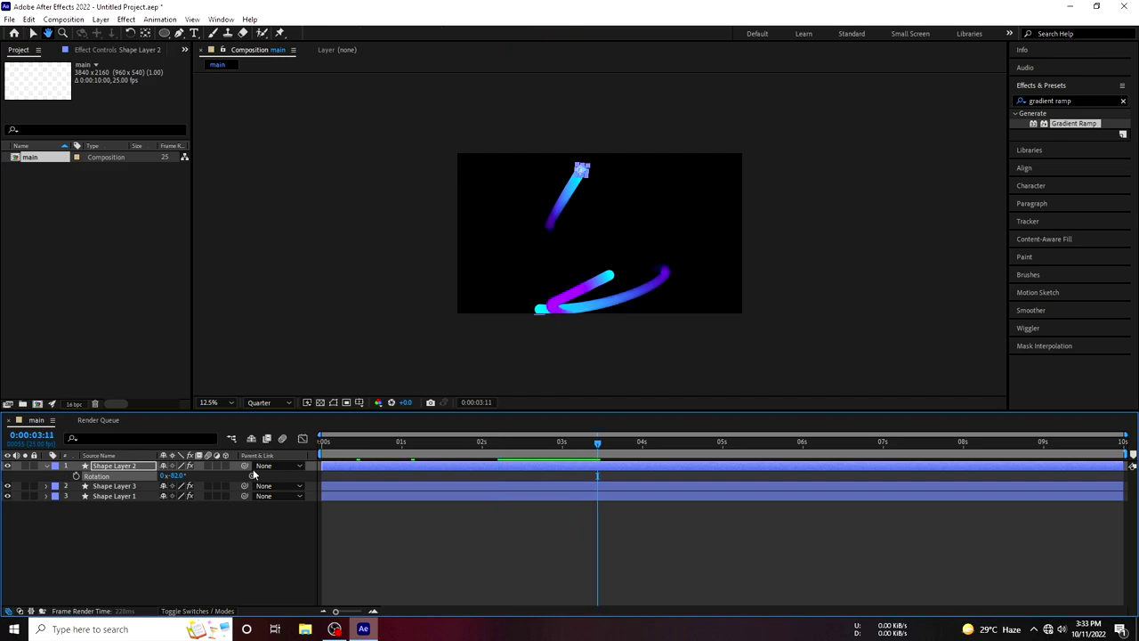
Give Shape Layer 1's diagonal stroke a 30° rotation, undoing an accidental position move
{"action": "left_click", "coordinate": [120, 487]}
{"action": "left_click", "coordinate": [122, 497]}
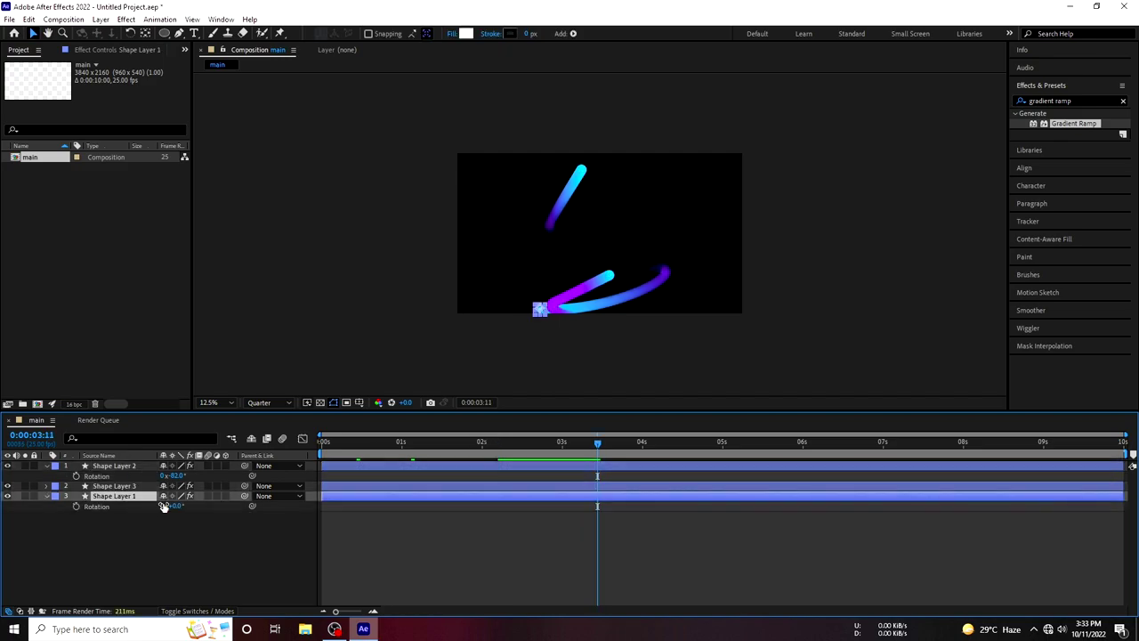
{"action": "left_click_drag", "start_coordinate": [163, 507], "coordinate": [188, 510]}
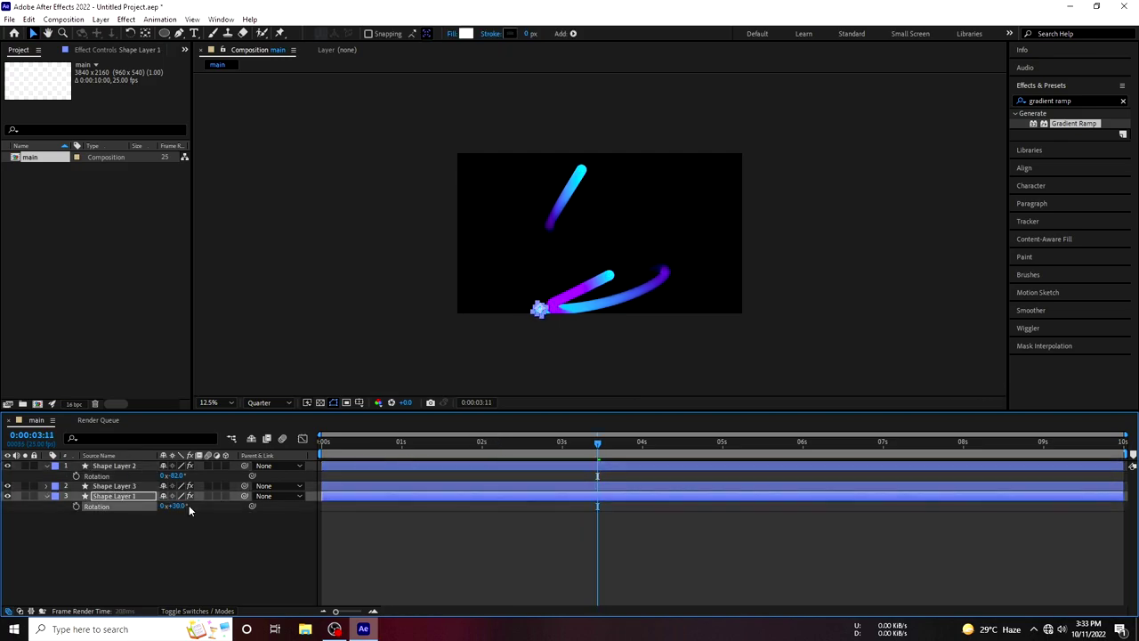
{"action": "left_click_drag", "start_coordinate": [549, 305], "coordinate": [483, 281]}
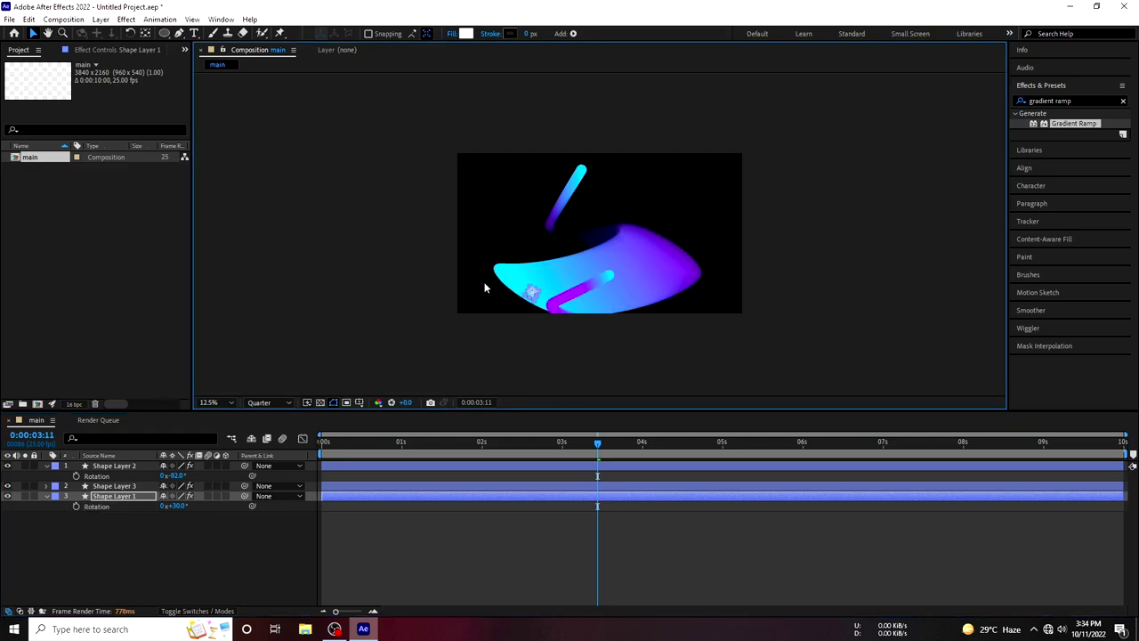
{"action": "key", "text": "ctrl+z"}
{"action": "key", "text": "ctrl+z"}
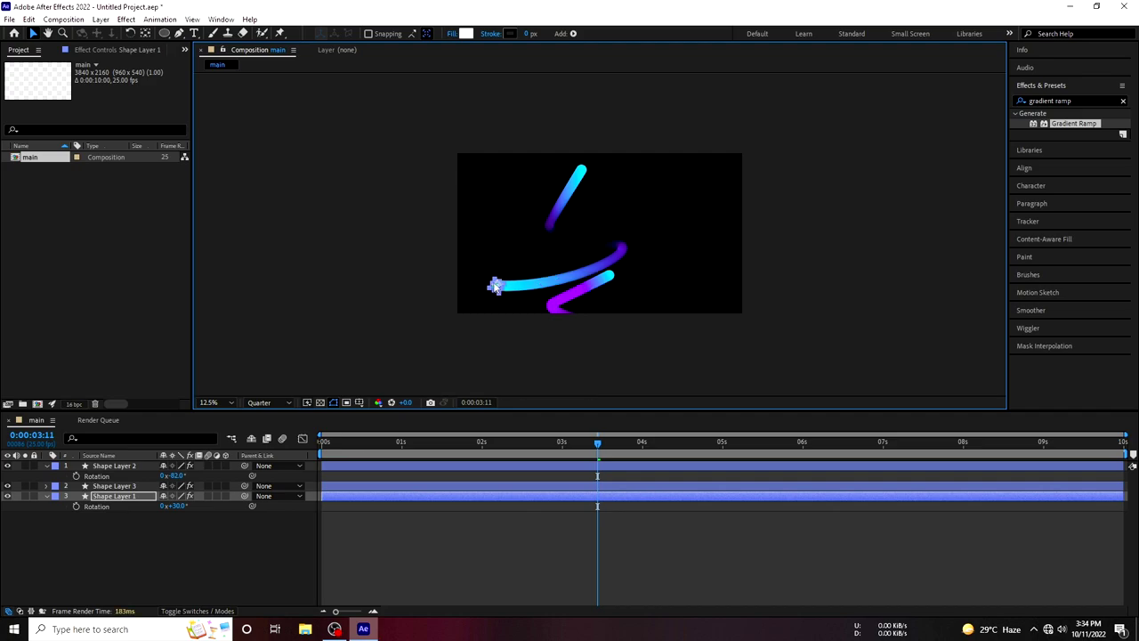
Move the rotation keyframes to about 0:00:05:15 and preview from the composition start
{"action": "left_click", "coordinate": [690, 443]}
{"action": "left_click_drag", "start_coordinate": [597, 475], "coordinate": [774, 475]}
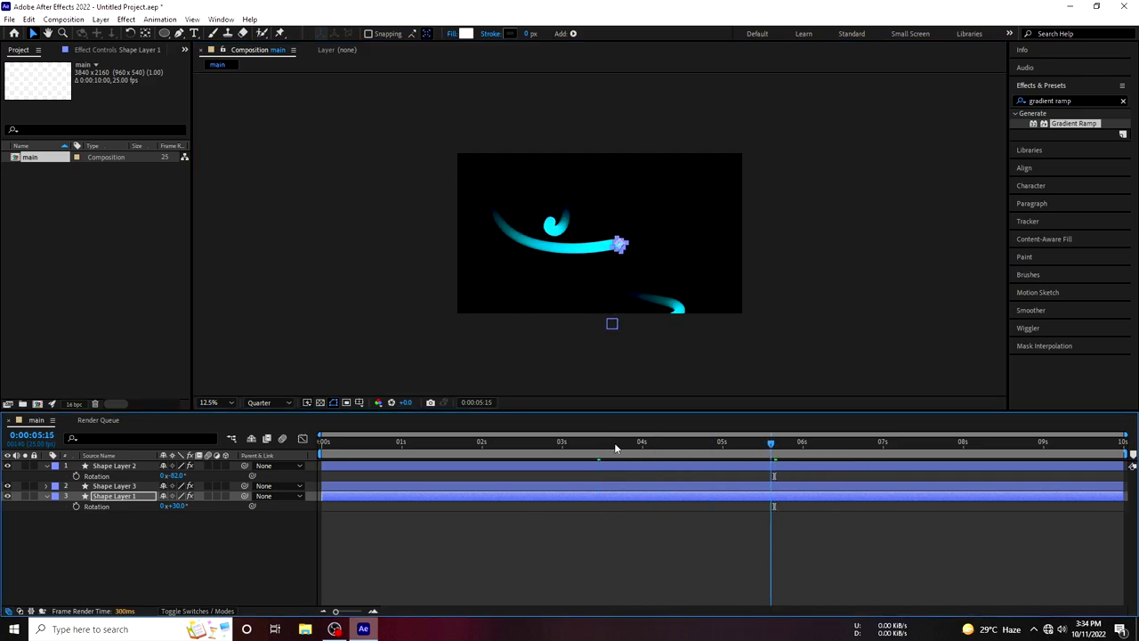
{"action": "left_click", "coordinate": [343, 442]}
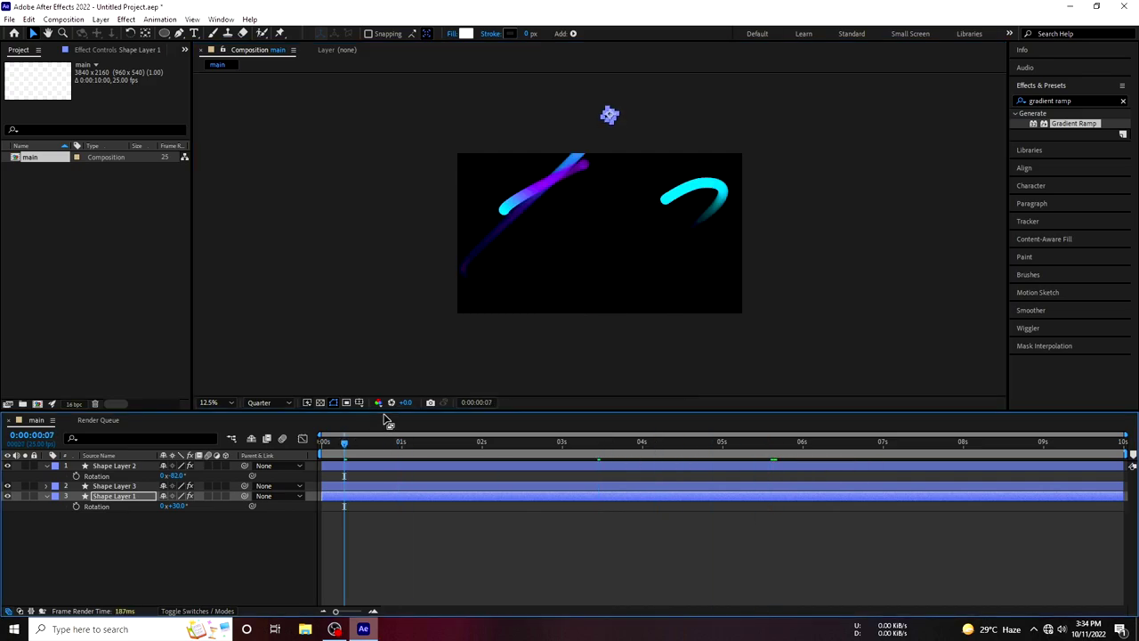
{"action": "key", "text": "space"}
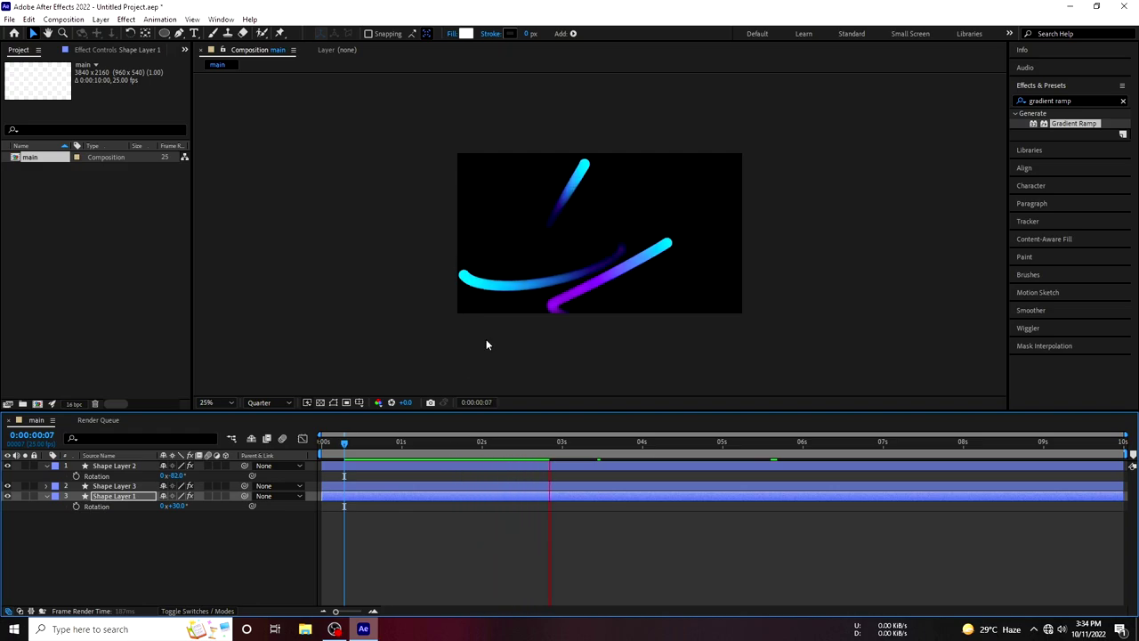
Play the full 10-second preview of the wiggling strokes and stop it at 0:00:01:02
{"action": "key", "text": "period"}
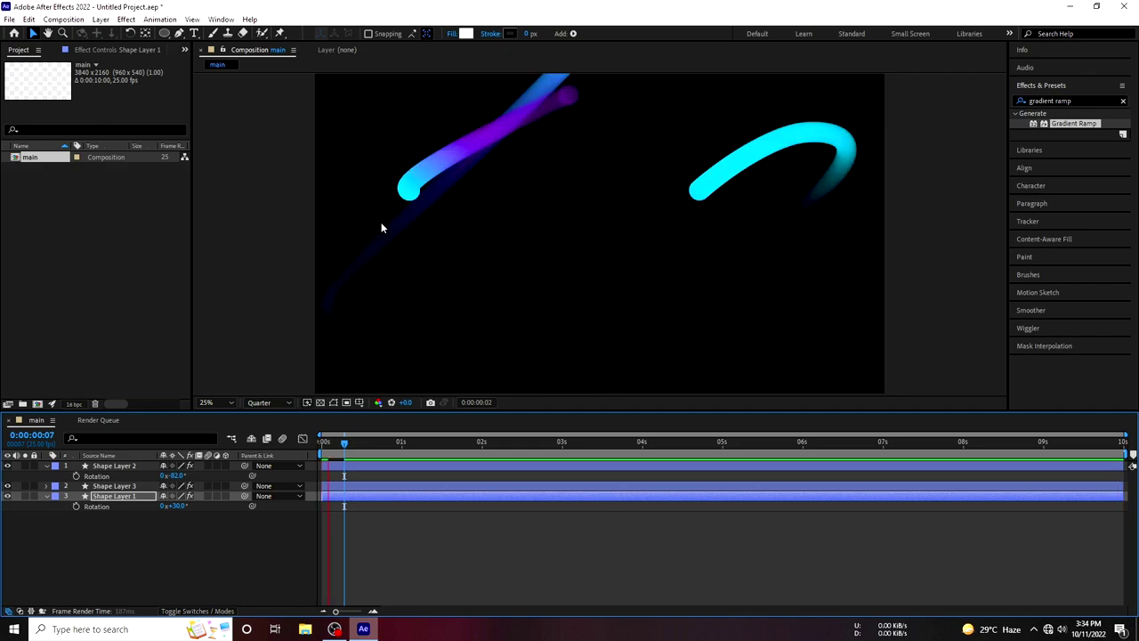
{"action": "key", "text": "comma"}
{"action": "key", "text": "comma"}
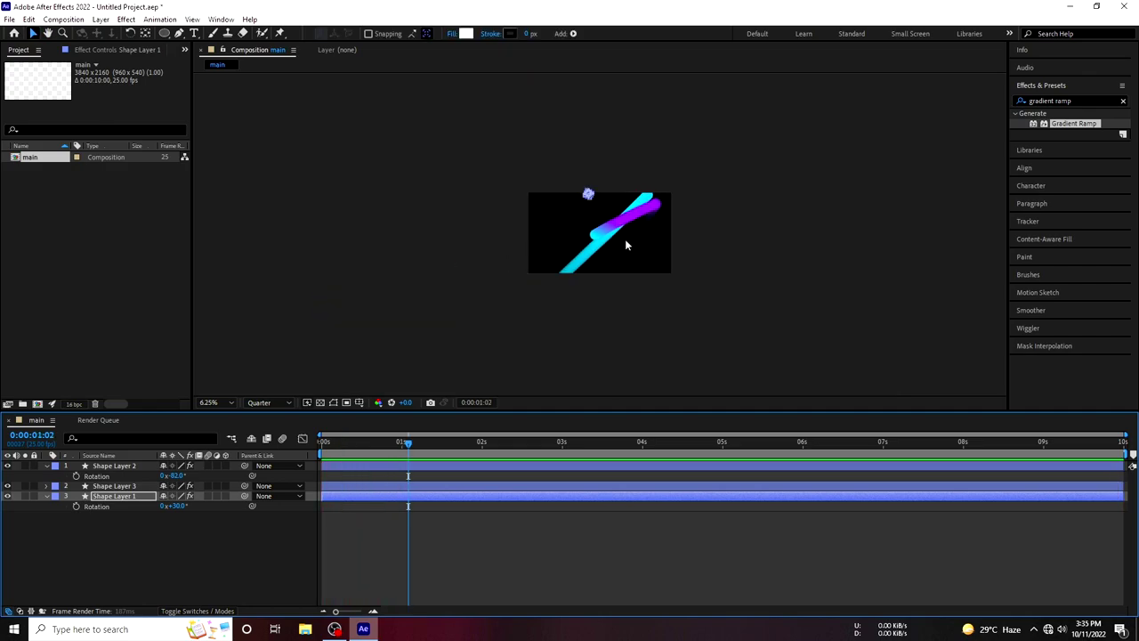
{"action": "key", "text": "period"}
{"action": "key", "text": "space"}
Nudge Shape Layer 2's purple stroke right, then duplicate Shape Layer 3 as Shape Layer 4
{"action": "left_click", "coordinate": [139, 465]}
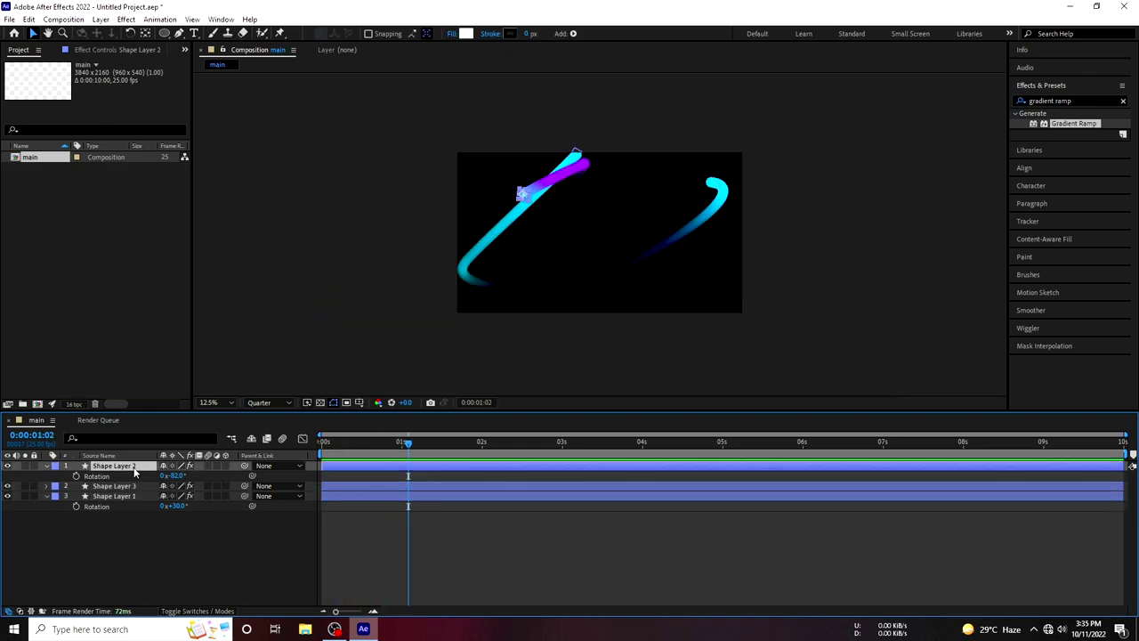
{"action": "left_click_drag", "start_coordinate": [529, 200], "coordinate": [545, 201]}
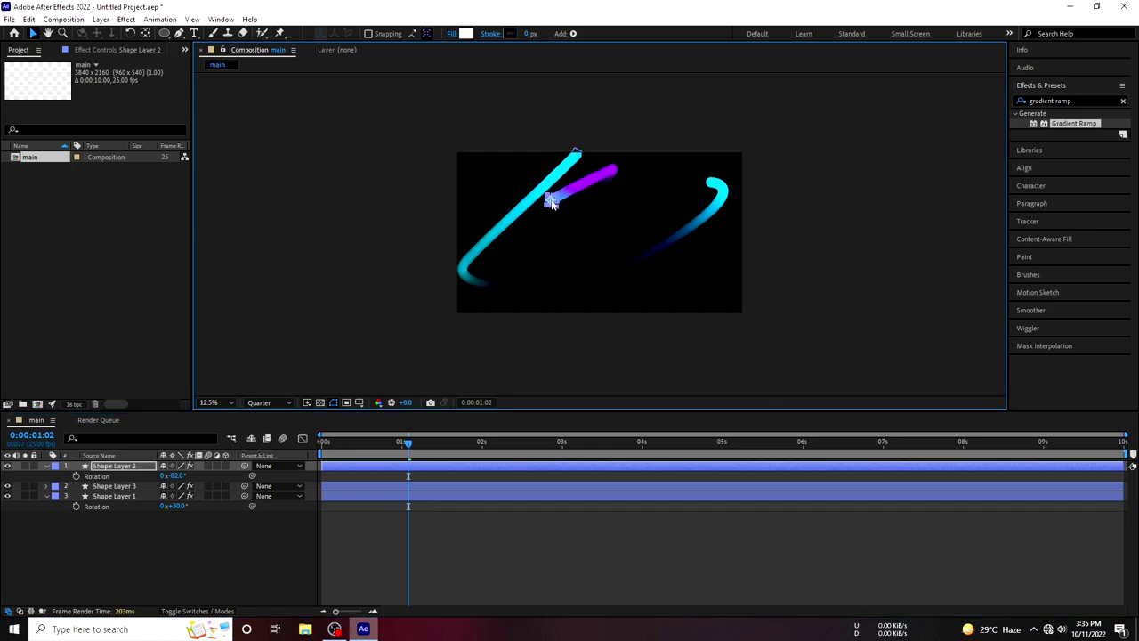
{"action": "left_click_drag", "start_coordinate": [442, 438], "coordinate": [791, 432]}
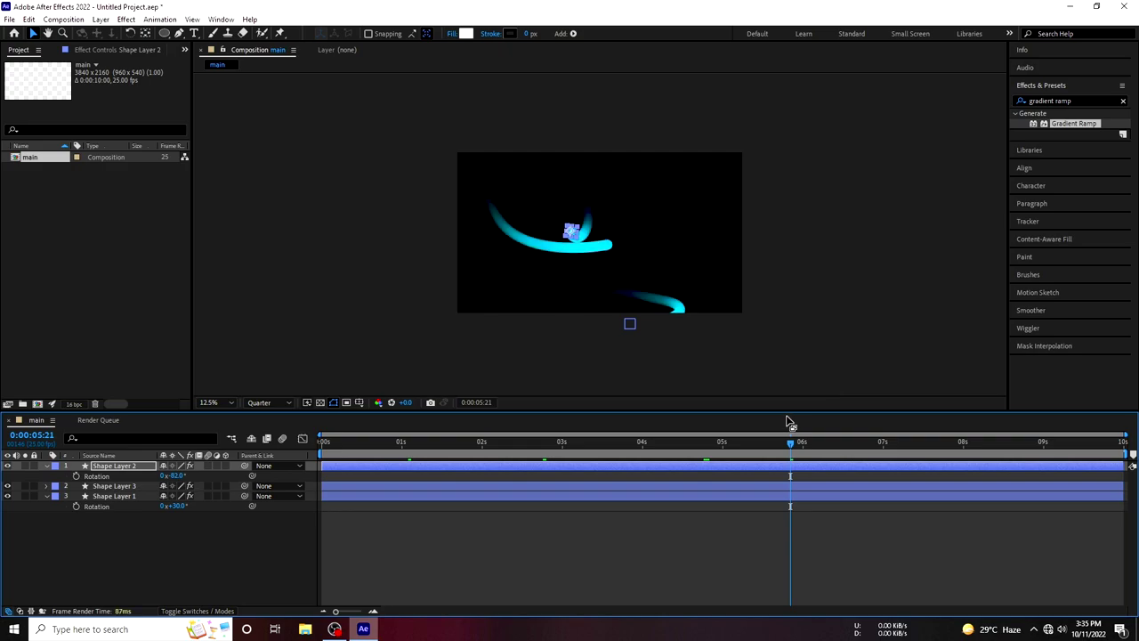
{"action": "mouse_move", "coordinate": [379, 442]}
{"action": "left_mouse_down"}
{"action": "mouse_move", "coordinate": [356, 442]}
{"action": "mouse_move", "coordinate": [444, 452]}
{"action": "left_mouse_up"}
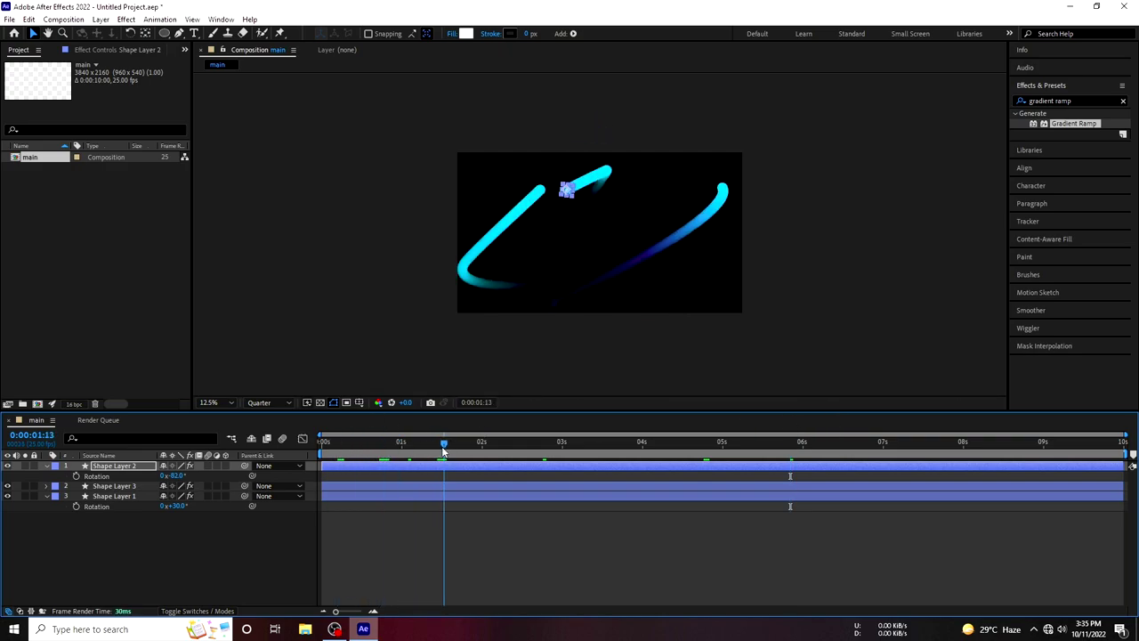
{"action": "left_click", "coordinate": [126, 486]}
{"action": "key", "text": "ctrl+d"}
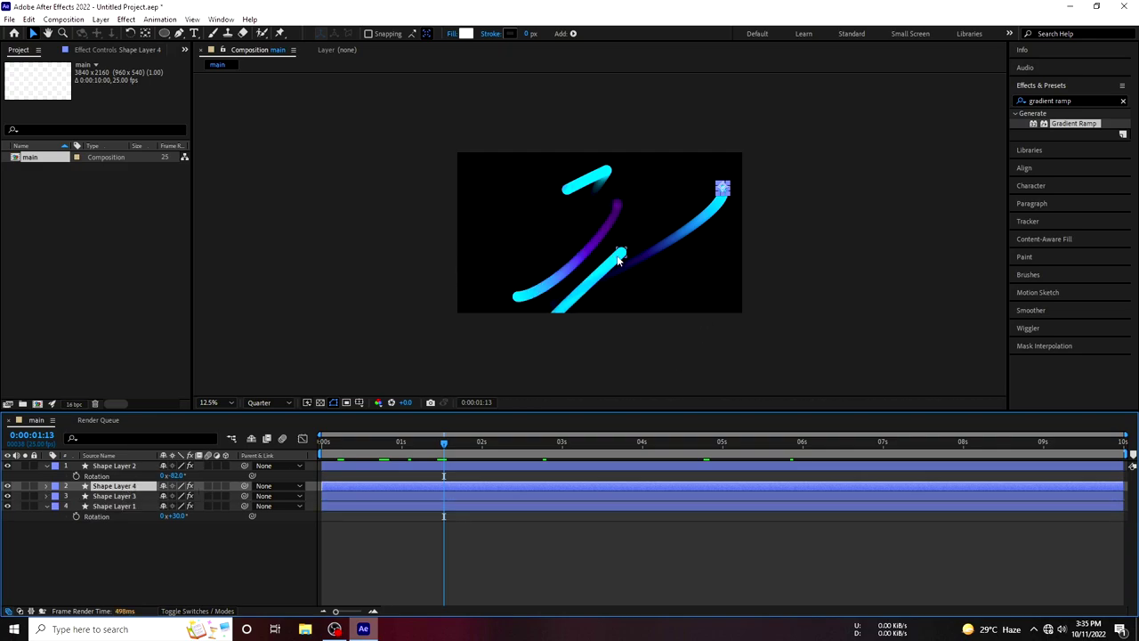
Move Shape Layer 3's anchor onto its stroke and rotate it to 2x+222°
{"action": "left_click", "coordinate": [8, 488]}
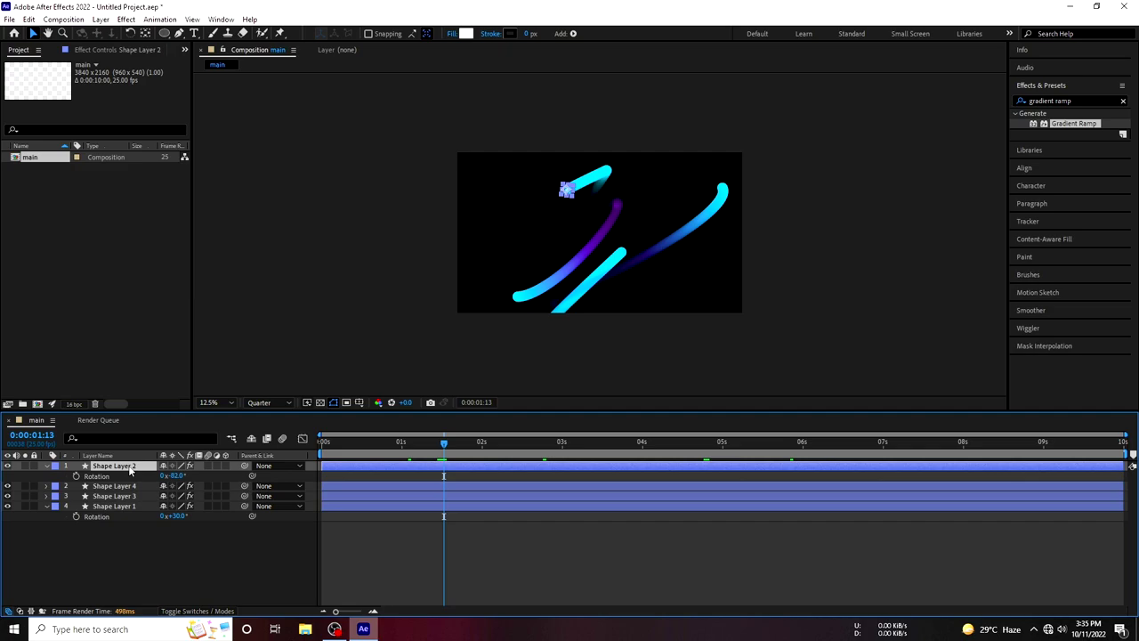
{"action": "left_click", "coordinate": [113, 497]}
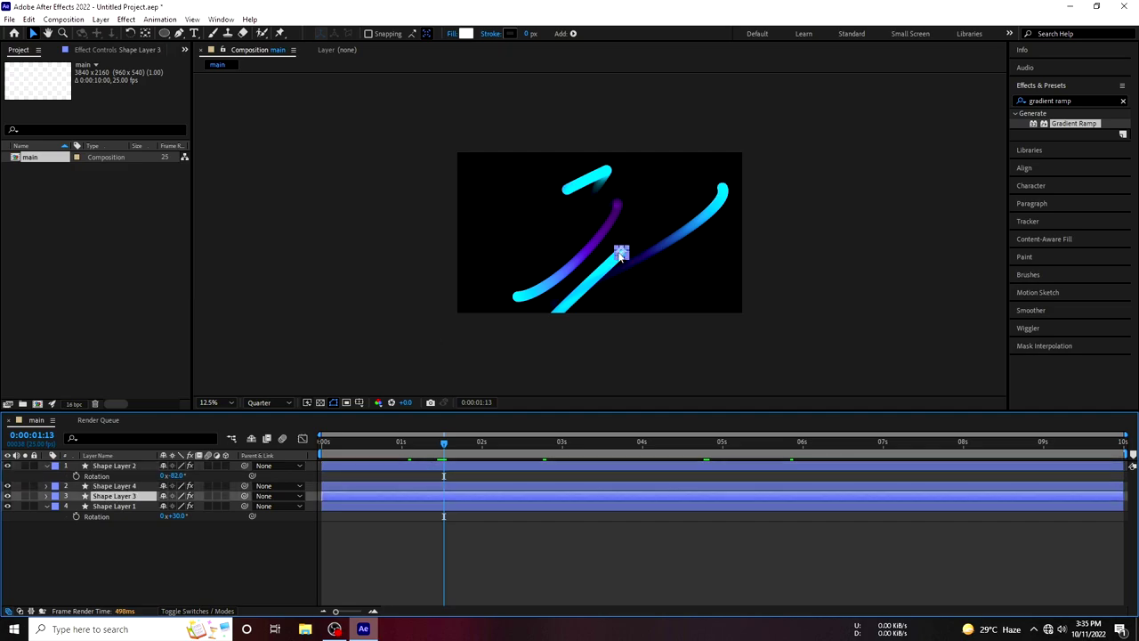
{"action": "left_click_drag", "start_coordinate": [621, 257], "coordinate": [640, 270]}
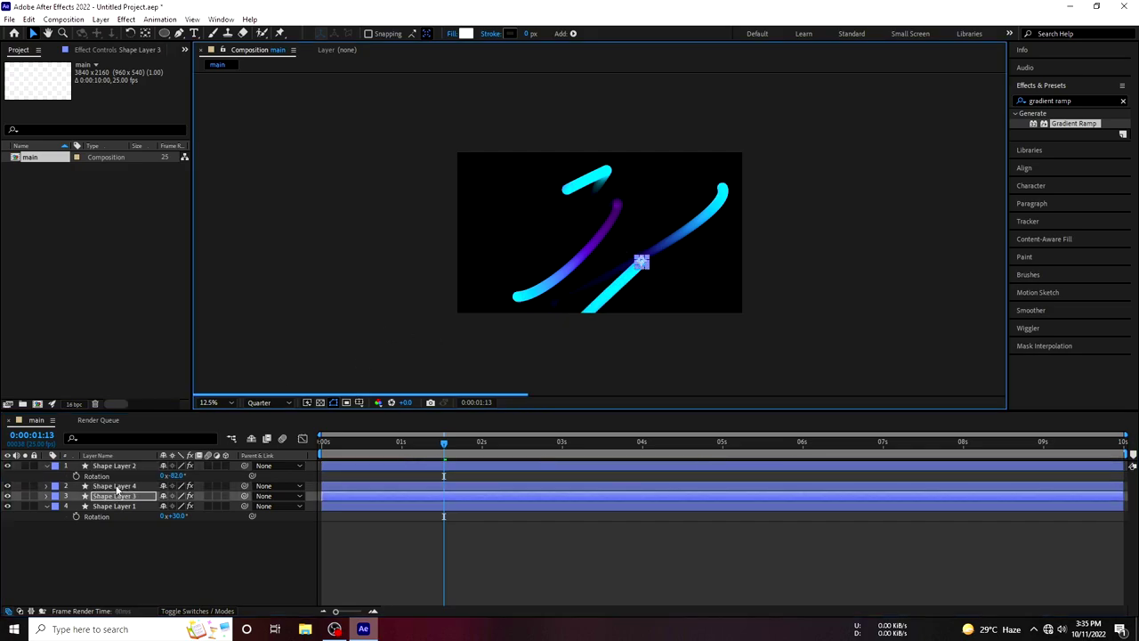
{"action": "key", "text": "r"}
{"action": "left_click_drag", "start_coordinate": [174, 505], "coordinate": [284, 503]}
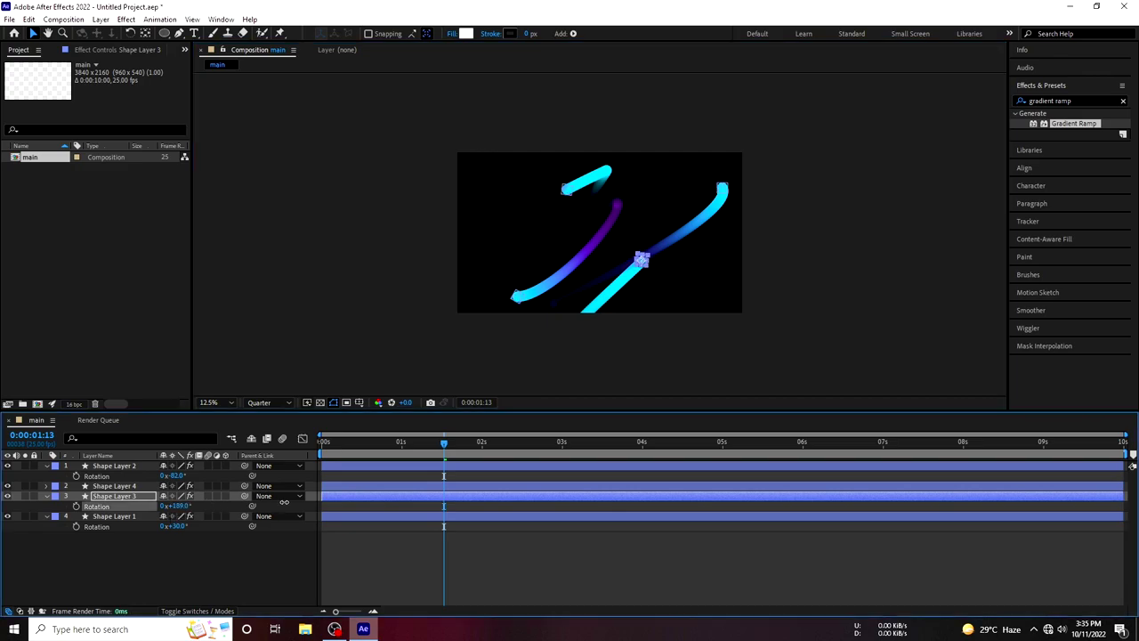
Scrub through the motion up to 0:00:09:10, then select Shape Layer 2
{"action": "left_click_drag", "start_coordinate": [444, 444], "coordinate": [655, 452]}
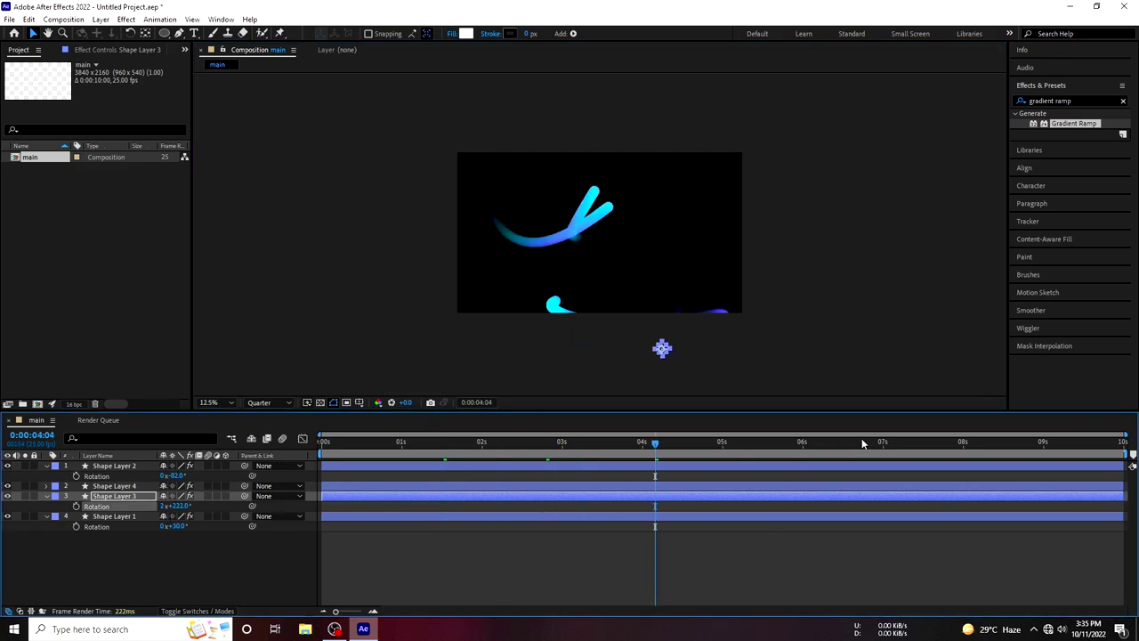
{"action": "left_click", "coordinate": [937, 442]}
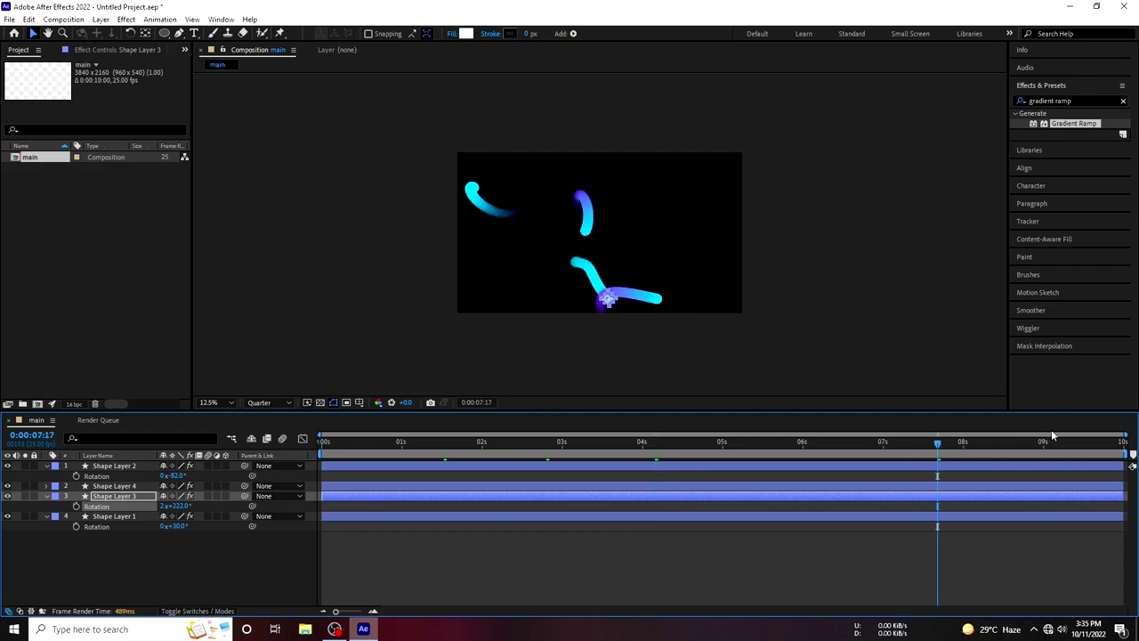
{"action": "left_click", "coordinate": [970, 553]}
{"action": "left_click", "coordinate": [1053, 453]}
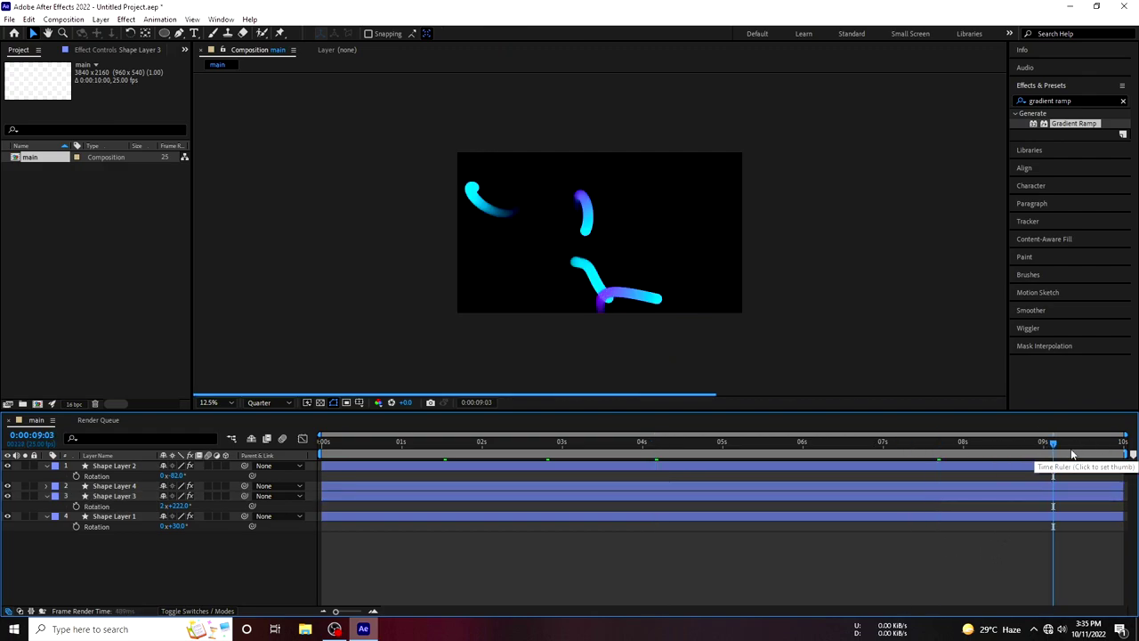
{"action": "left_click", "coordinate": [1074, 452]}
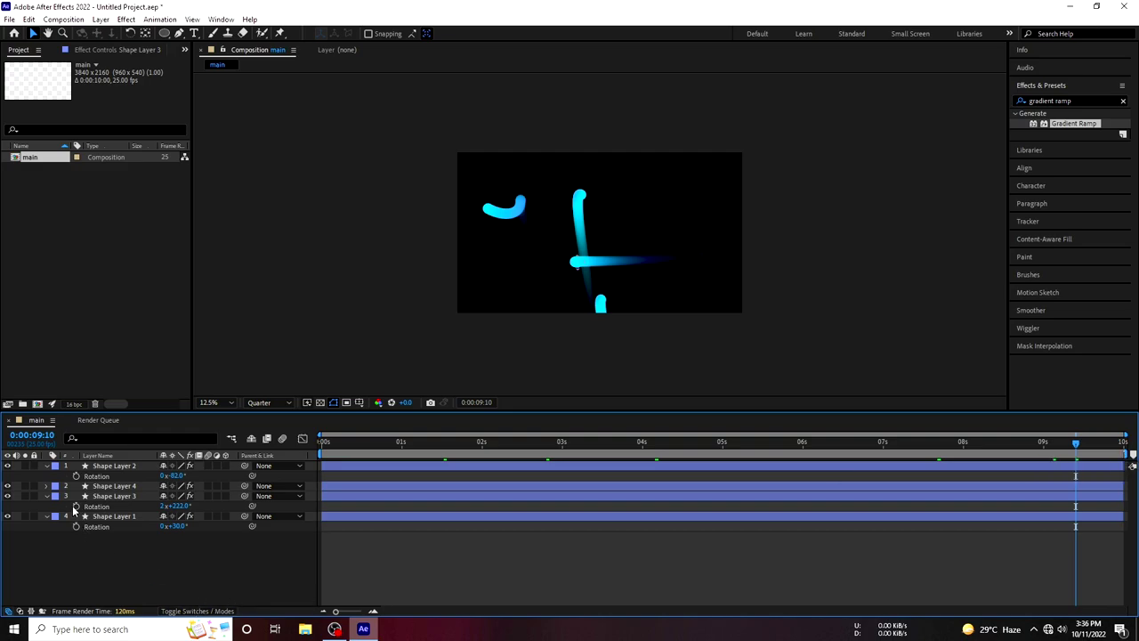
{"action": "left_click", "coordinate": [116, 499]}
{"action": "left_click", "coordinate": [138, 467]}
Duplicate Shape Layer 2 as Shape Layer 5 and drag the strokes into evenly spread positions
{"action": "key", "text": "ctrl+d"}
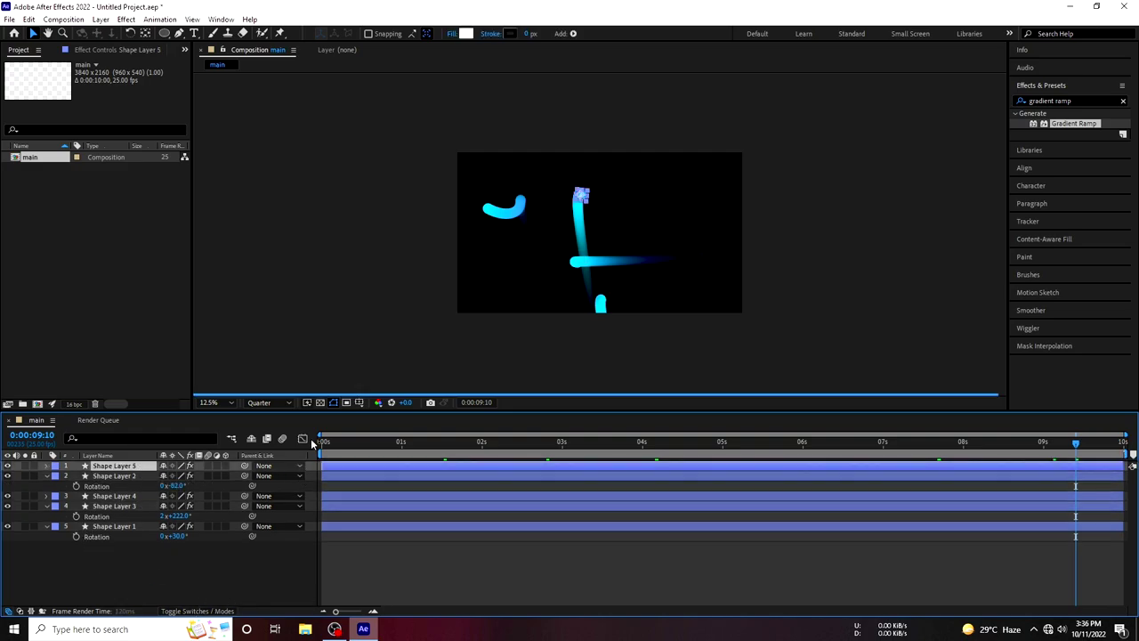
{"action": "left_click_drag", "start_coordinate": [594, 207], "coordinate": [672, 211]}
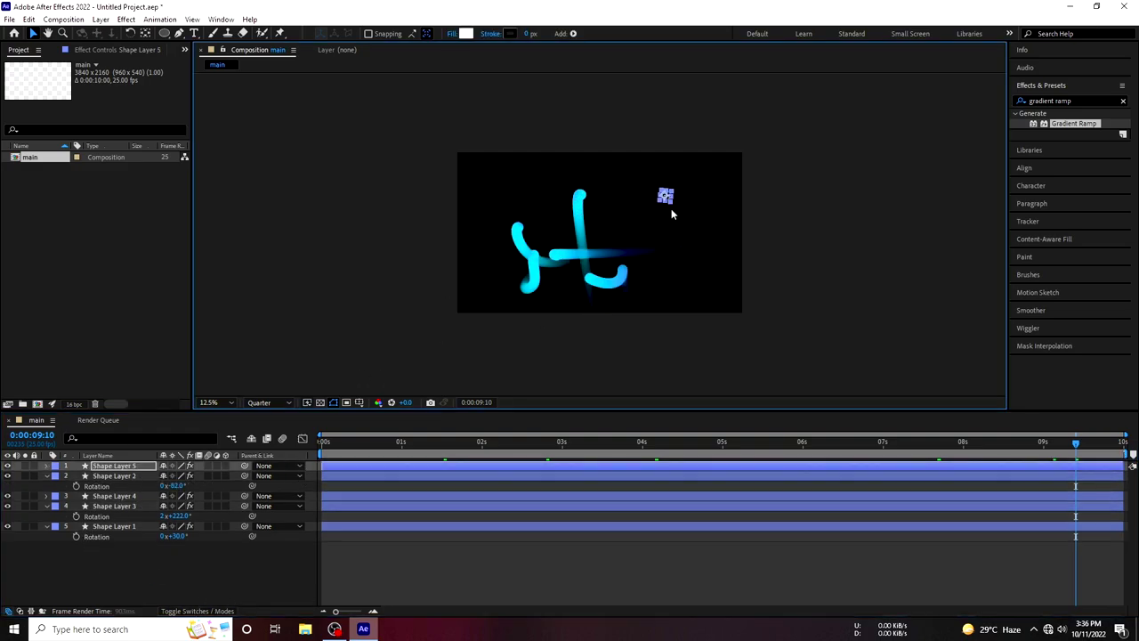
{"action": "left_click", "coordinate": [557, 257]}
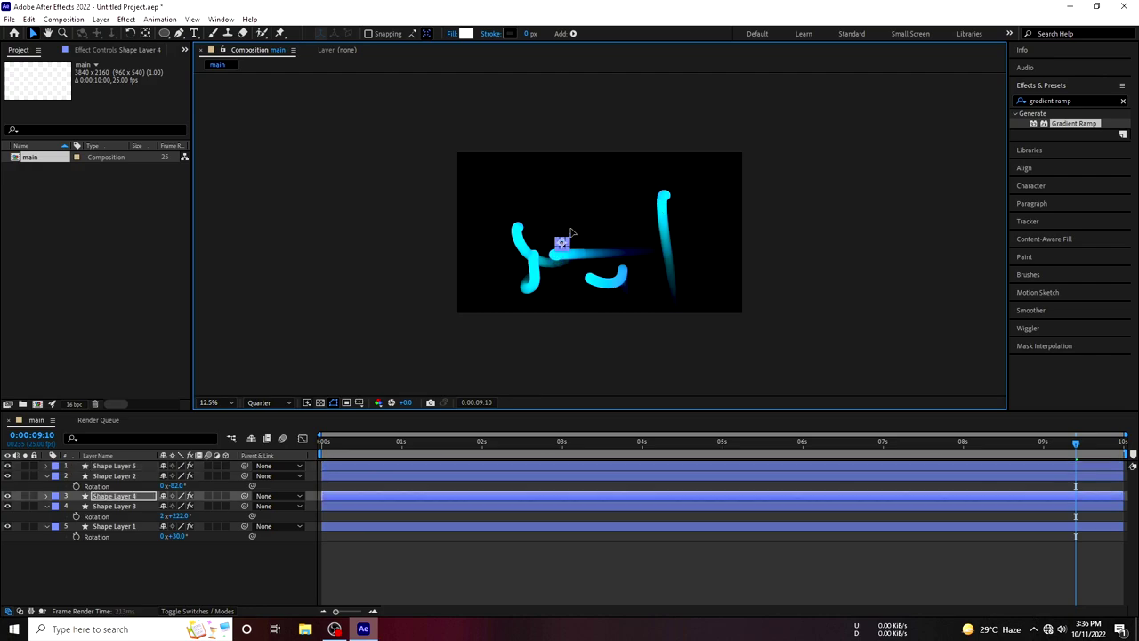
{"action": "mouse_move", "coordinate": [546, 278]}
{"action": "left_mouse_down"}
{"action": "mouse_move", "coordinate": [561, 253]}
{"action": "mouse_move", "coordinate": [517, 223]}
{"action": "left_mouse_up"}
{"action": "left_click", "coordinate": [534, 260]}
{"action": "left_click", "coordinate": [518, 227]}
{"action": "left_click_drag", "start_coordinate": [589, 279], "coordinate": [594, 289]}
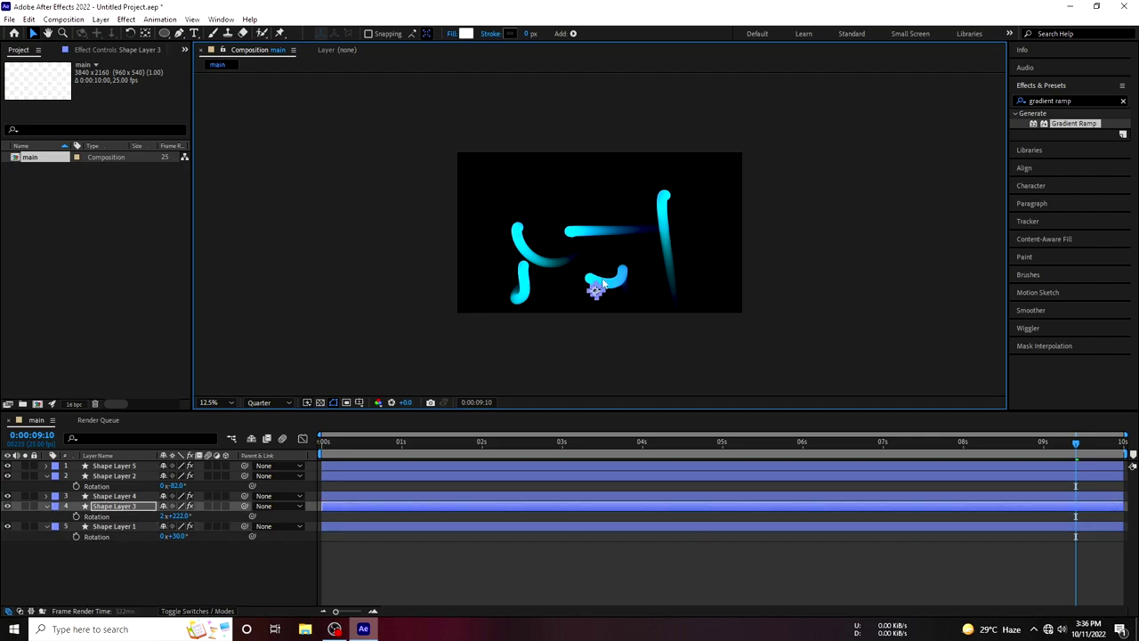
{"action": "left_click", "coordinate": [84, 560]}
Add a new White Solid 1 layer and apply Gradient Ramp to it
{"action": "key", "text": "r"}
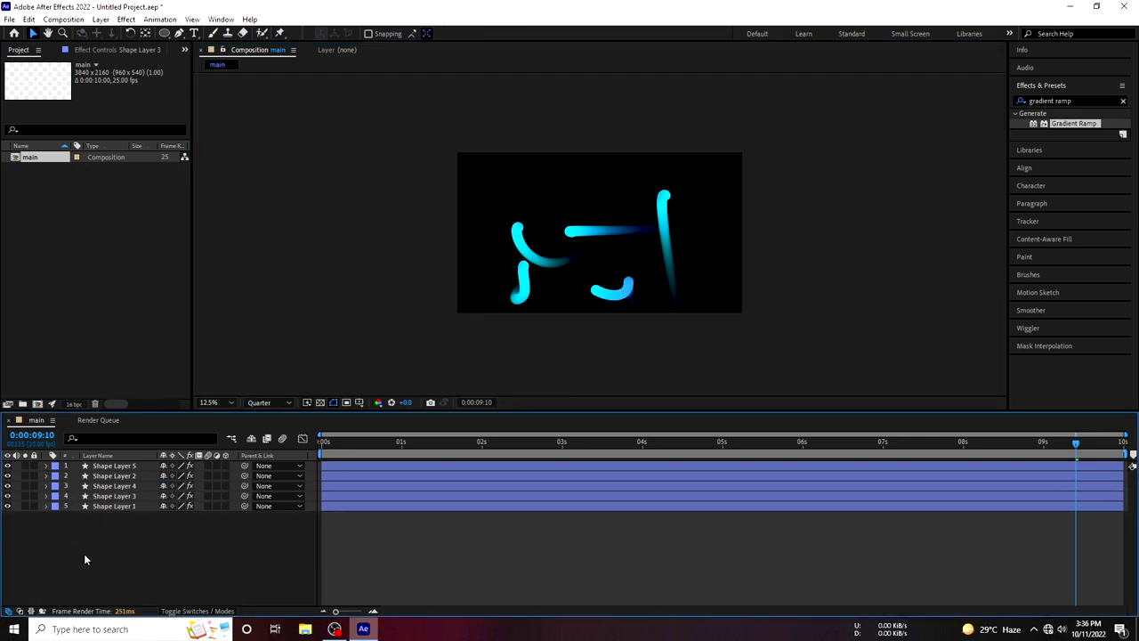
{"action": "key", "text": "u"}
{"action": "key", "text": "u"}
{"action": "key", "text": "u"}
{"action": "right_click", "coordinate": [135, 524]}
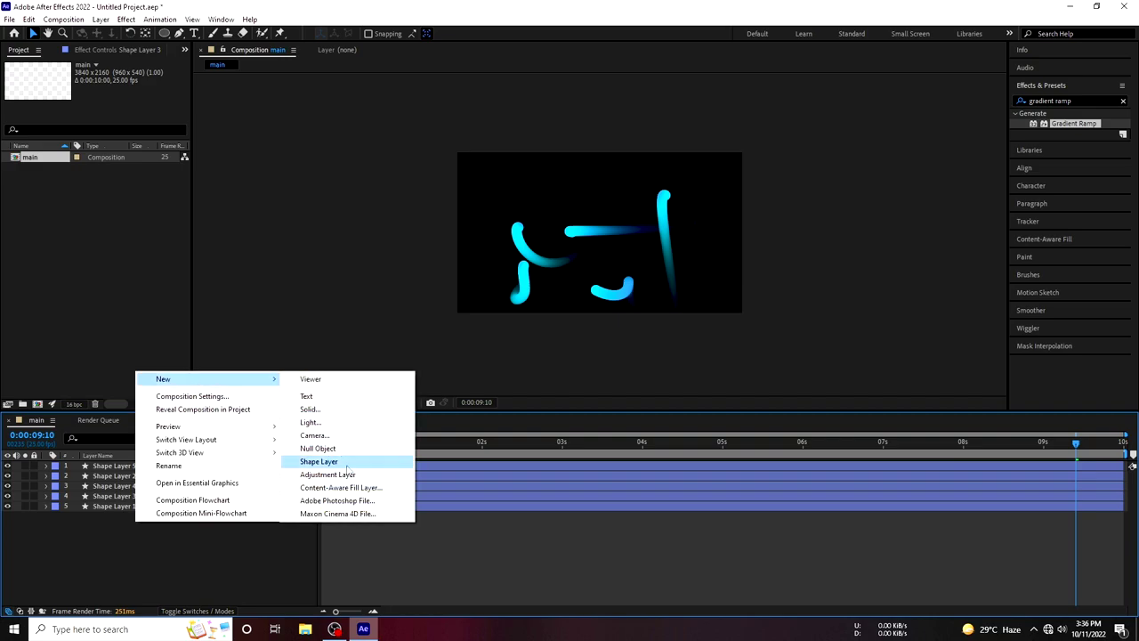
{"action": "left_click", "coordinate": [317, 410]}
{"action": "left_click", "coordinate": [444, 518]}
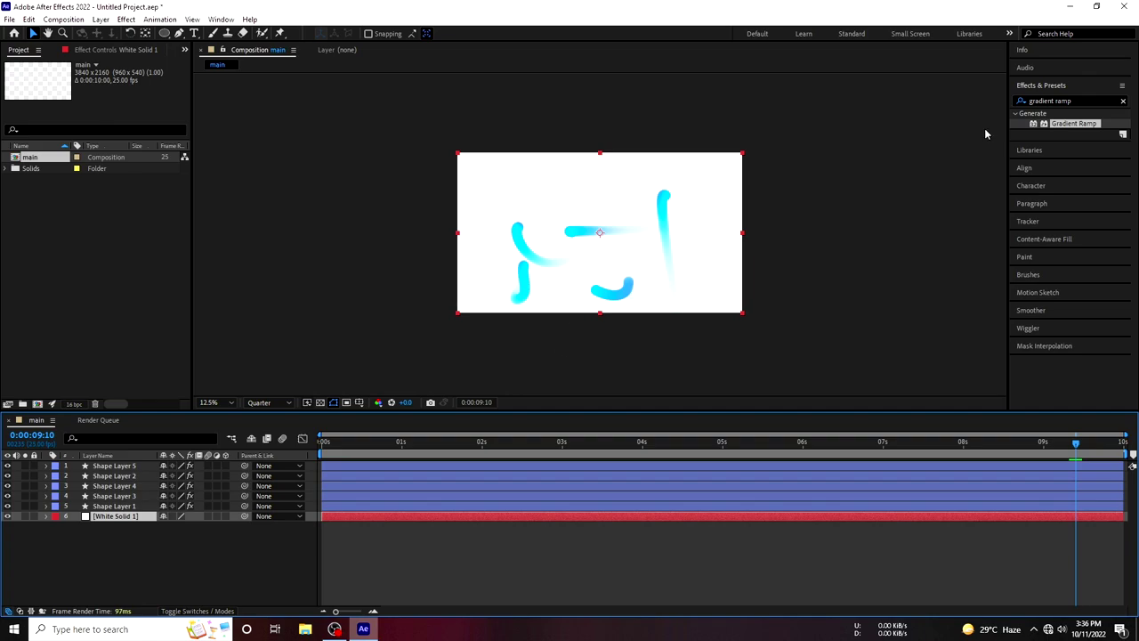
{"action": "left_click_drag", "start_coordinate": [1074, 123], "coordinate": [100, 521]}
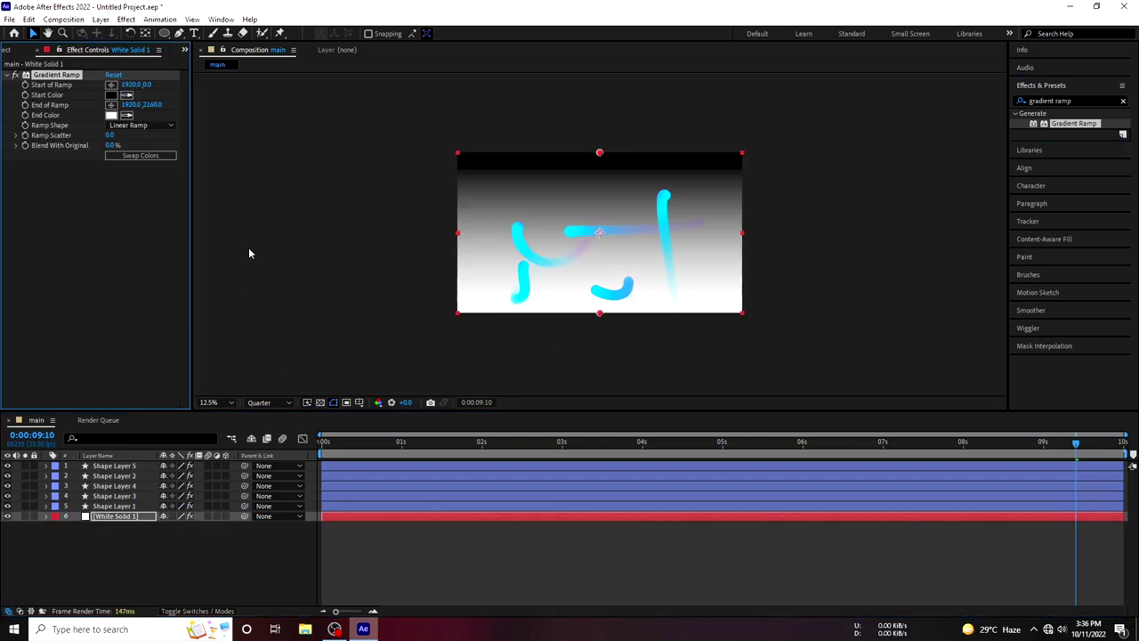
Set the Gradient Ramp start colour to light grey and the end colour to white
{"action": "left_click", "coordinate": [112, 95]}
{"action": "left_click", "coordinate": [684, 381]}
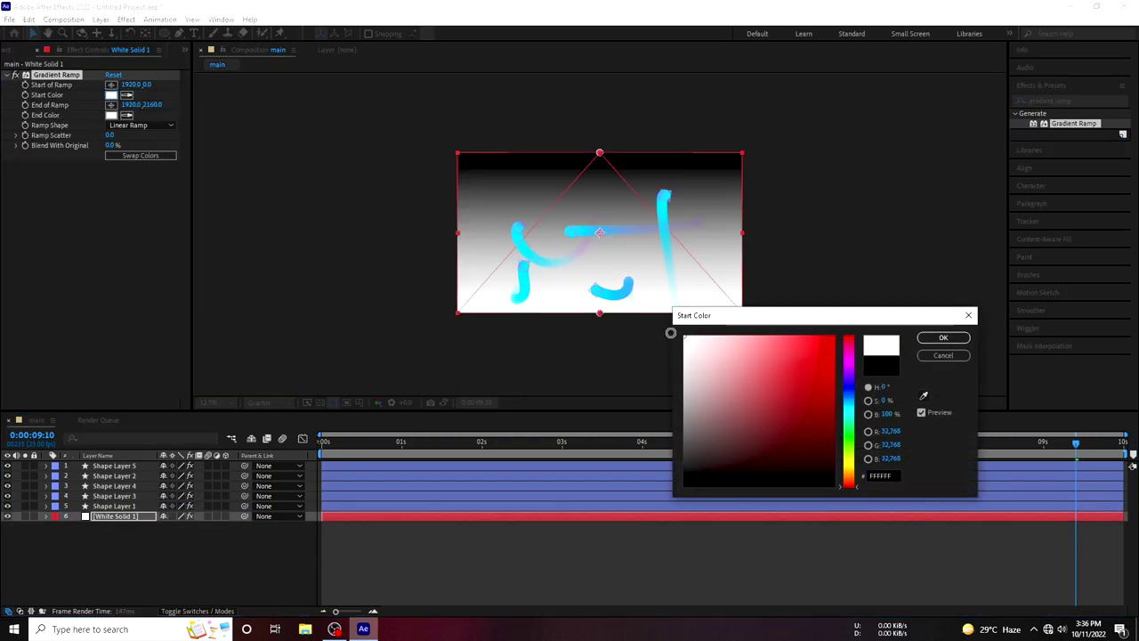
{"action": "left_click", "coordinate": [944, 337]}
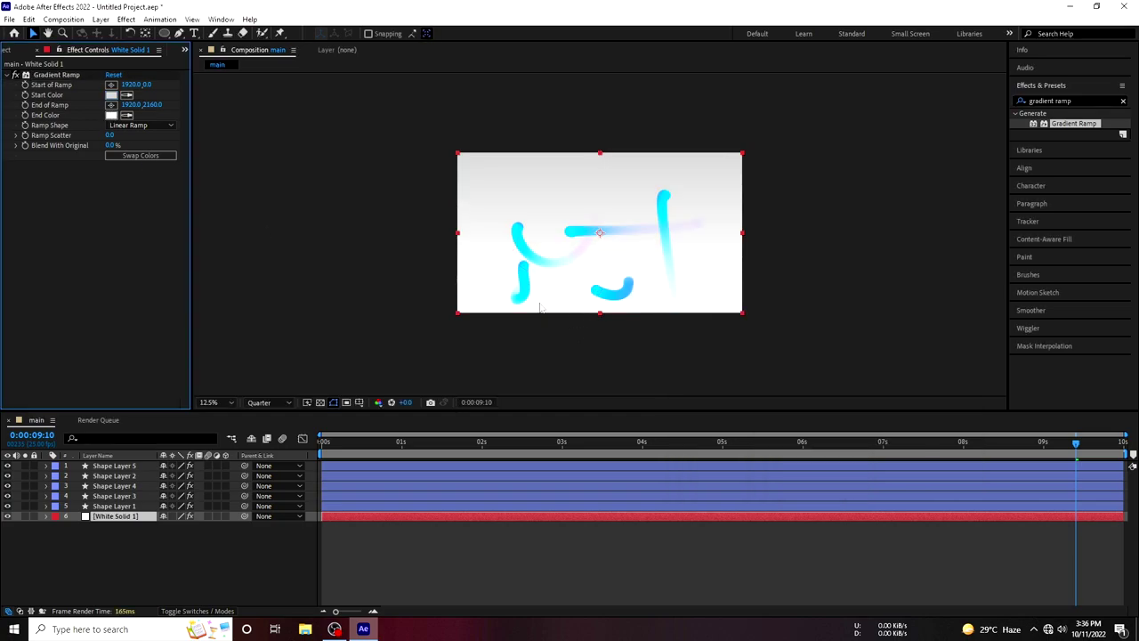
{"action": "left_click", "coordinate": [111, 114]}
{"action": "left_click", "coordinate": [685, 383]}
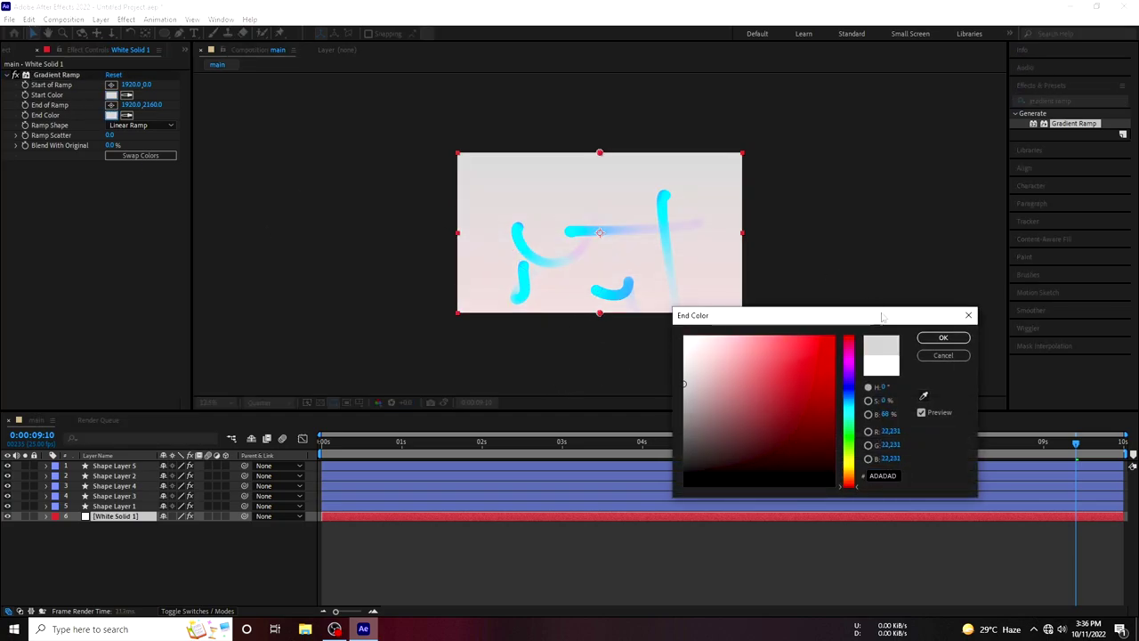
{"action": "left_click", "coordinate": [685, 352]}
{"action": "left_click", "coordinate": [944, 337]}
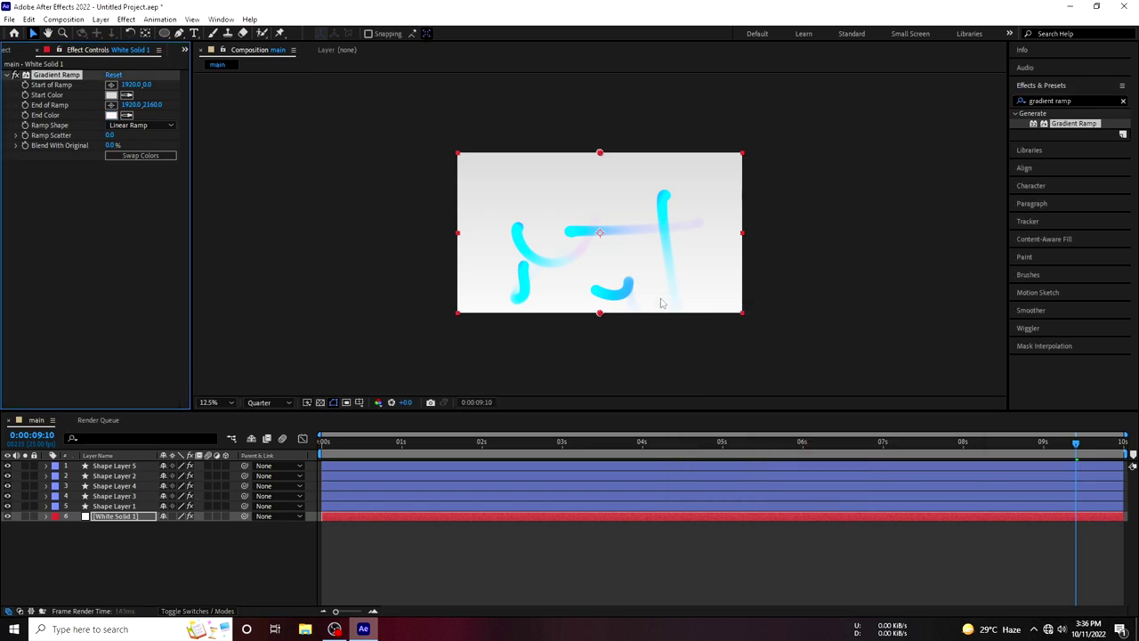
{"action": "key", "text": "period"}
{"action": "left_click", "coordinate": [431, 445]}
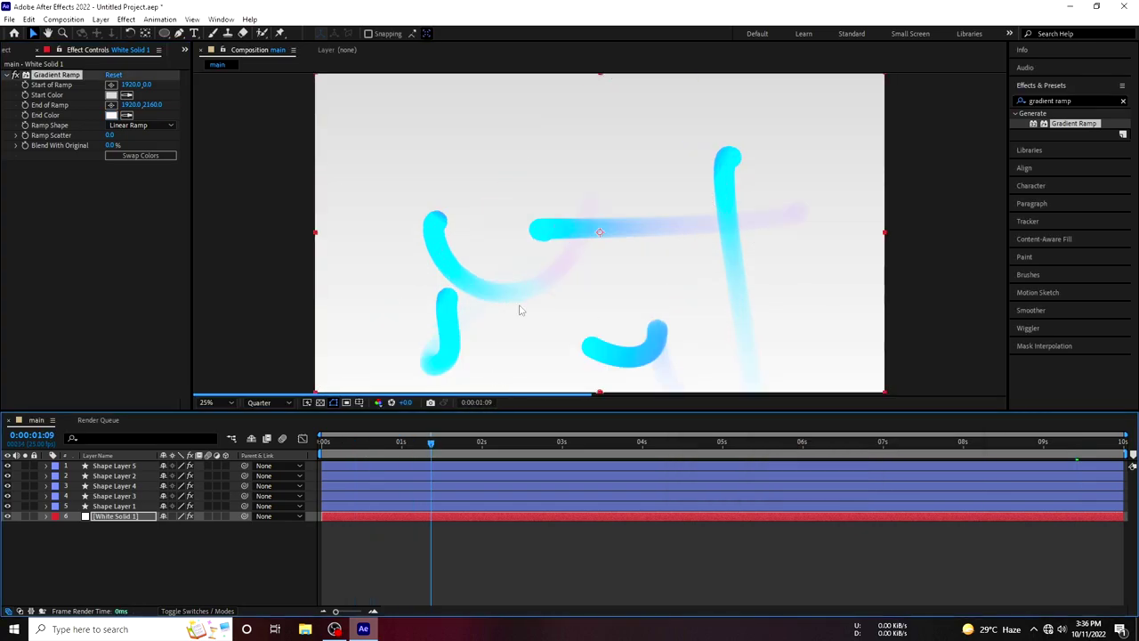
After trying cyan, black, orange and grey, set the Gradient Ramp end colour to white
{"action": "key", "text": "comma"}
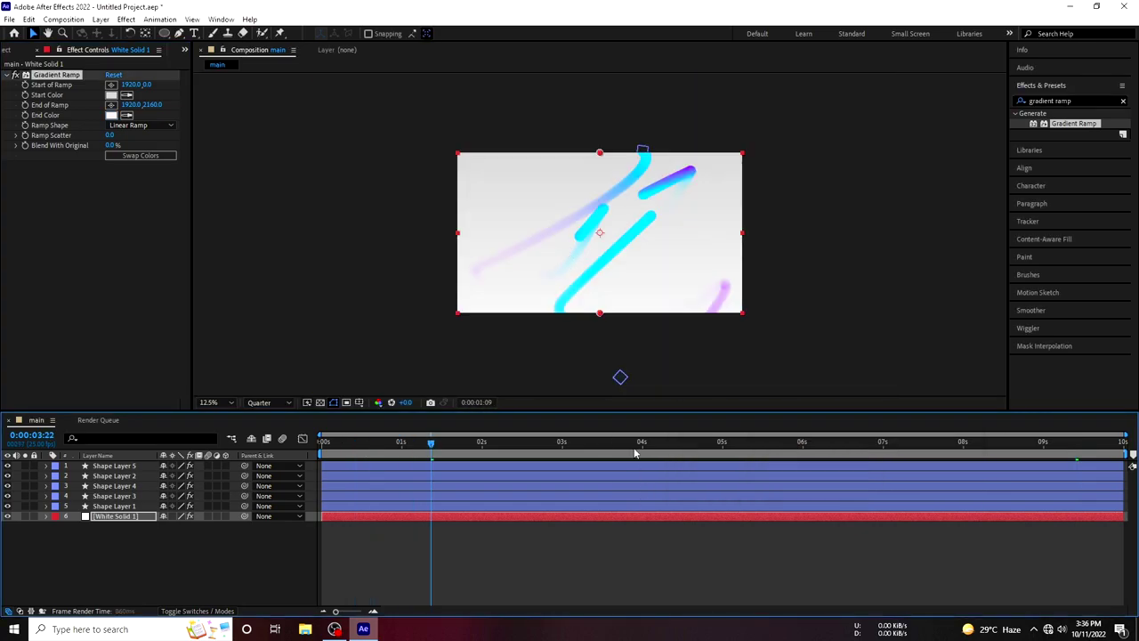
{"action": "left_click", "coordinate": [635, 453]}
{"action": "key", "text": "period"}
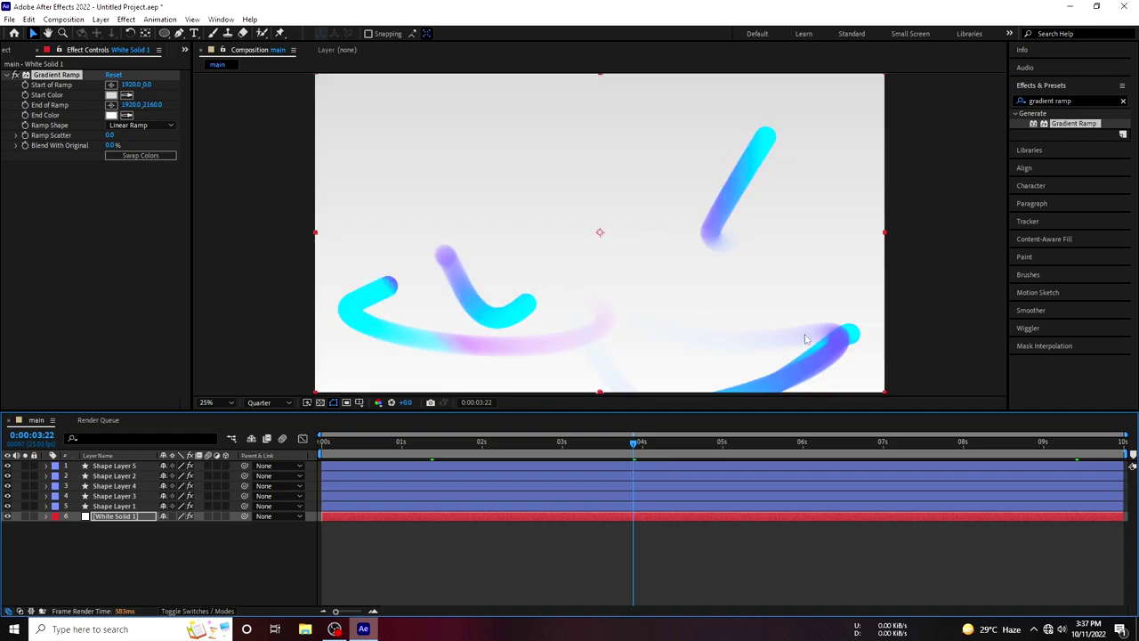
{"action": "left_click", "coordinate": [111, 115]}
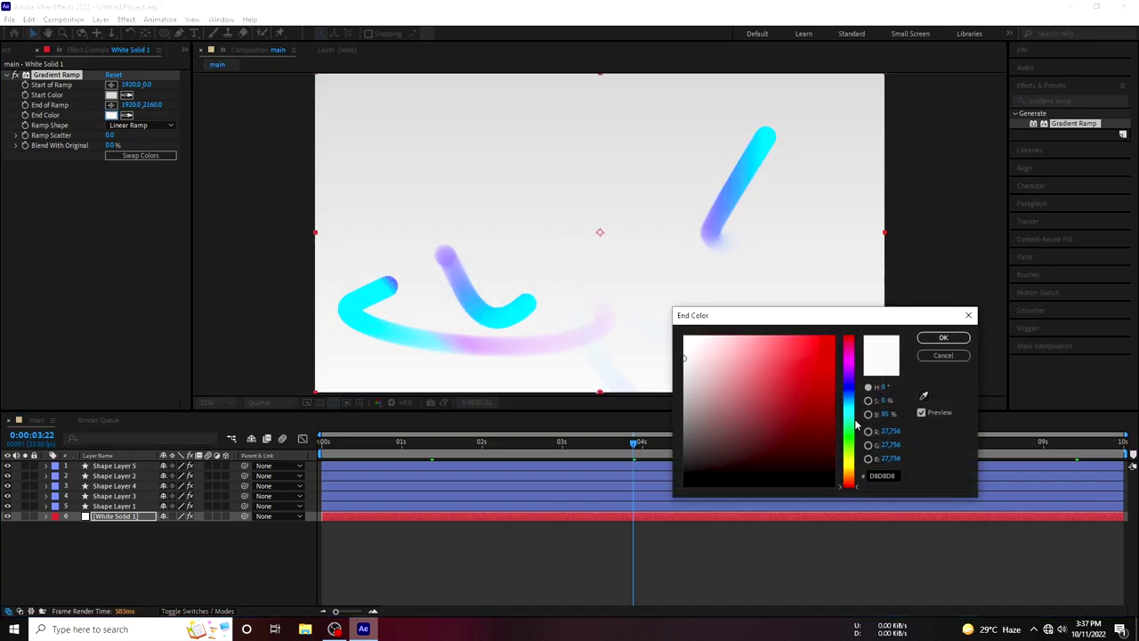
{"action": "left_click", "coordinate": [851, 414]}
{"action": "left_click_drag", "start_coordinate": [757, 418], "coordinate": [710, 503]}
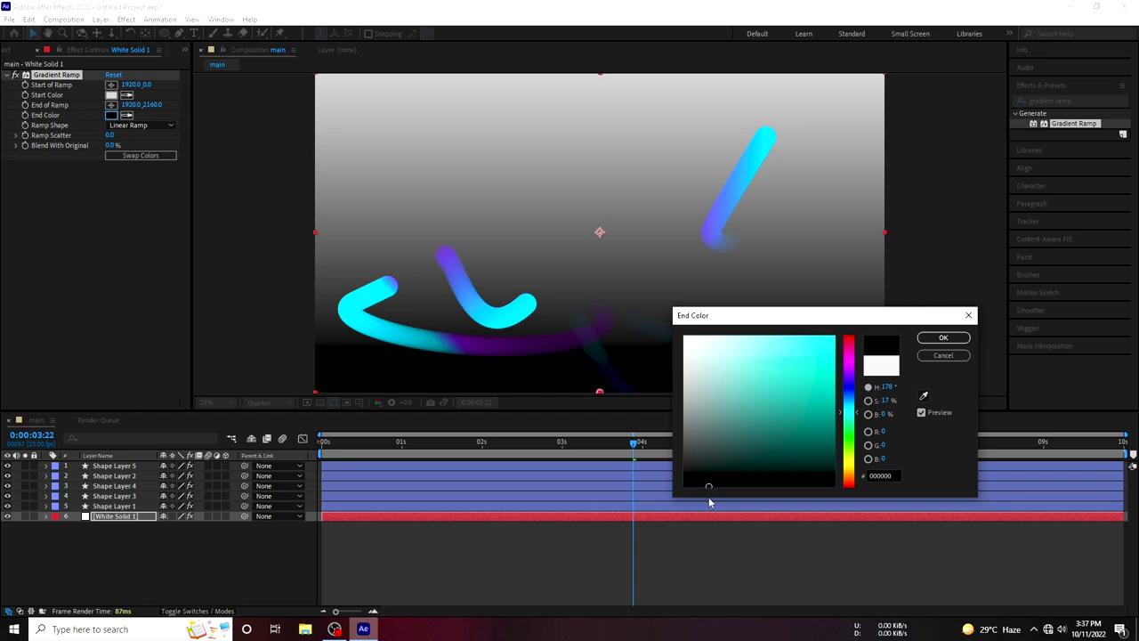
{"action": "left_click_drag", "start_coordinate": [709, 446], "coordinate": [669, 294]}
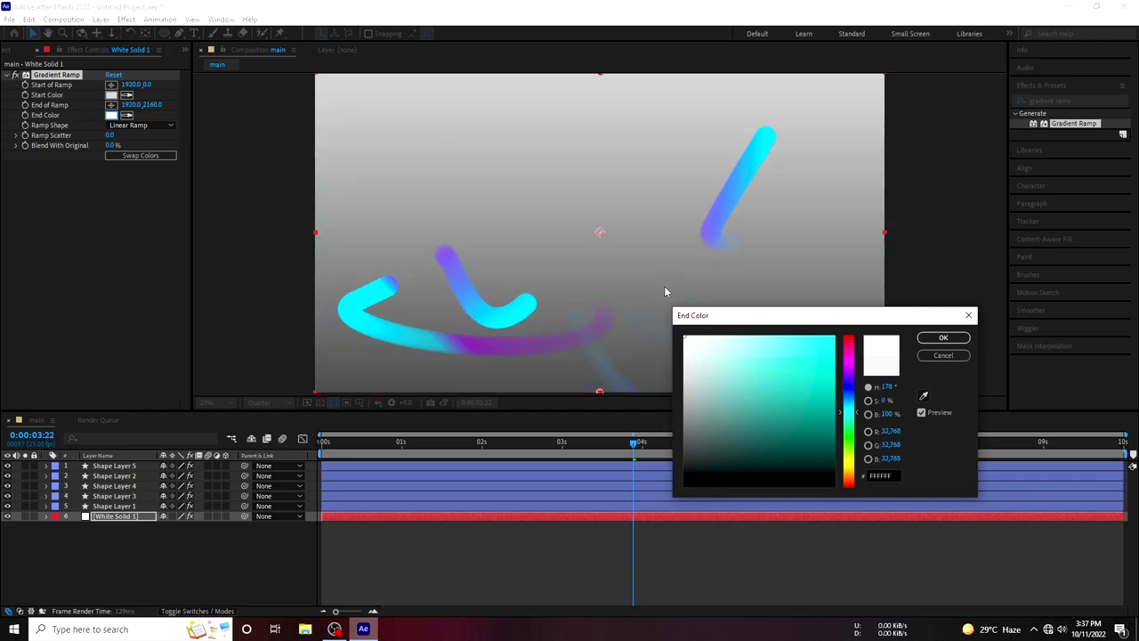
{"action": "mouse_move", "coordinate": [848, 414]}
{"action": "left_mouse_down"}
{"action": "mouse_move", "coordinate": [848, 404]}
{"action": "mouse_move", "coordinate": [848, 470]}
{"action": "left_mouse_up"}
{"action": "left_click", "coordinate": [834, 337]}
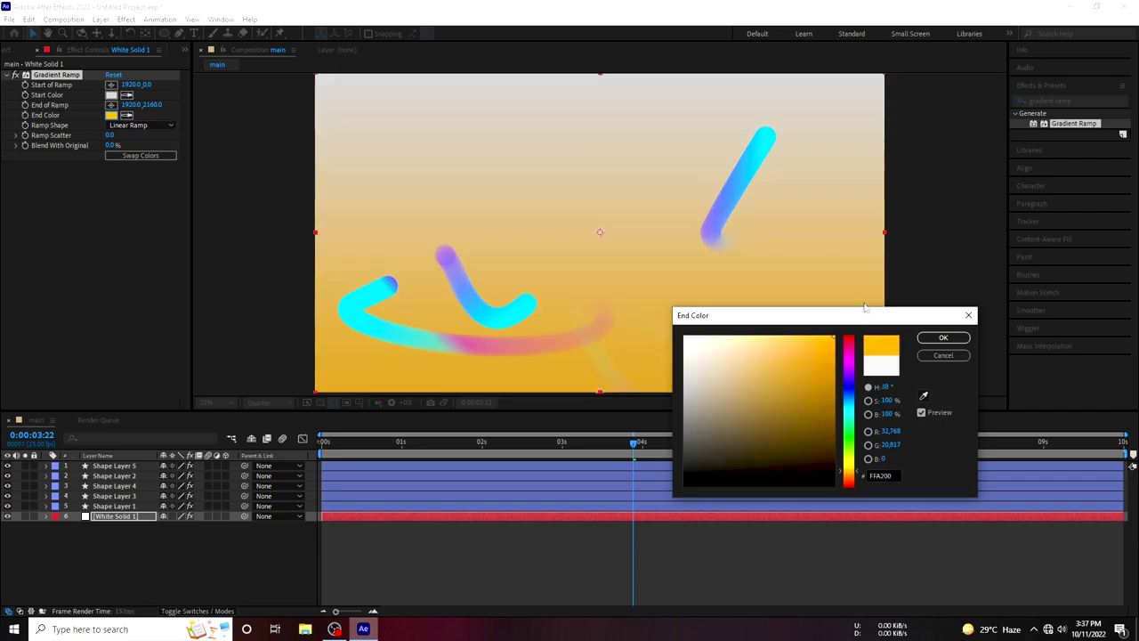
{"action": "left_click", "coordinate": [683, 373]}
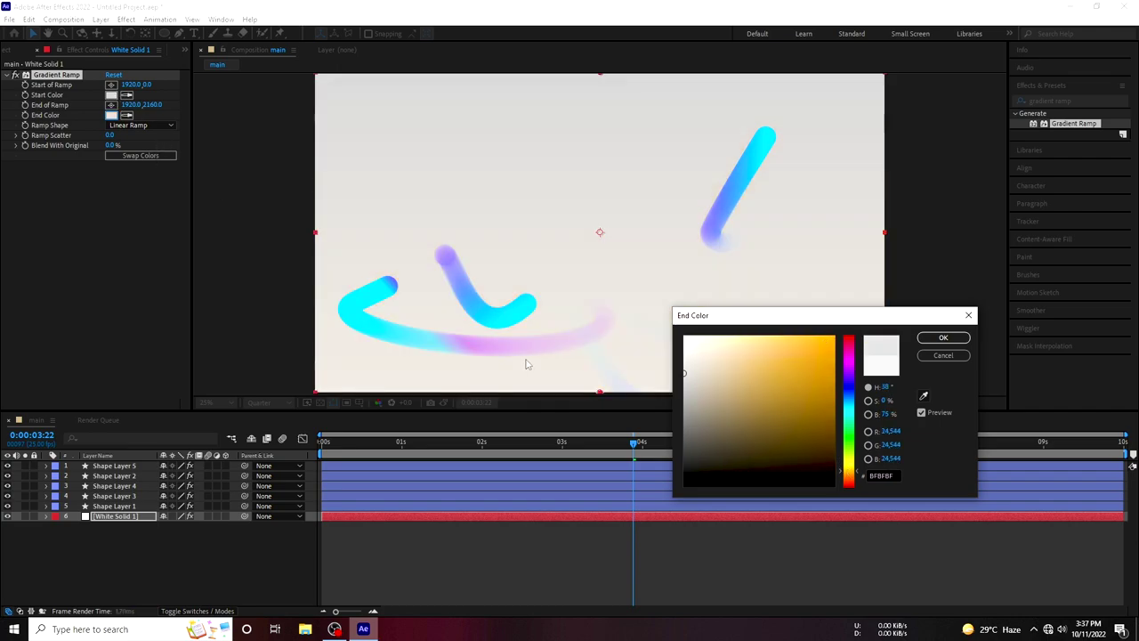
{"action": "left_click", "coordinate": [684, 336]}
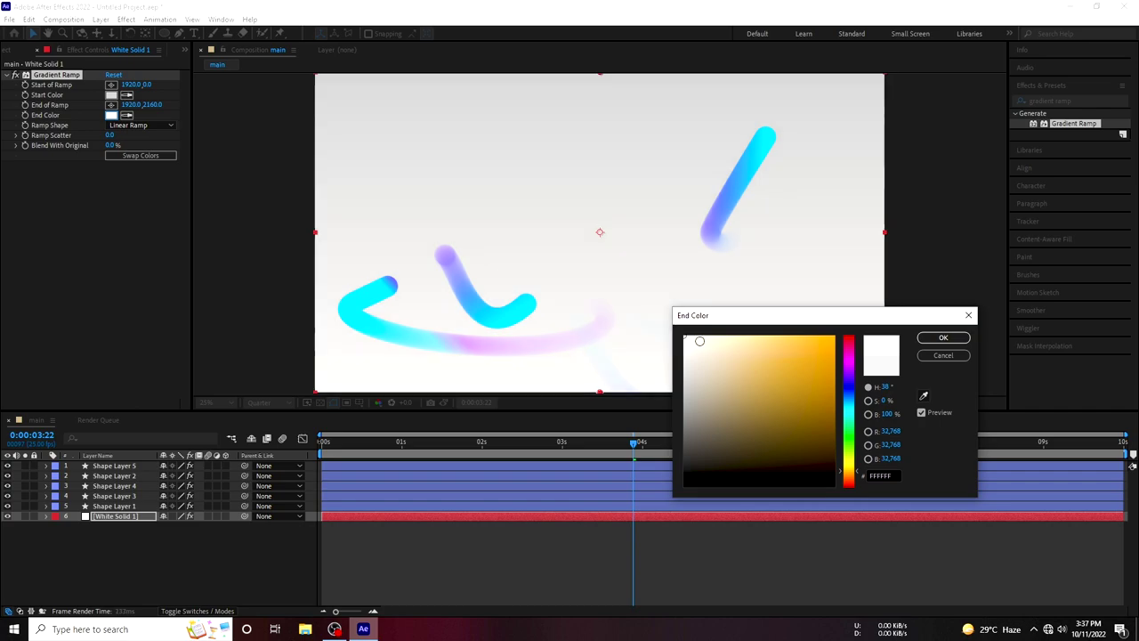
{"action": "left_click", "coordinate": [944, 338]}
Set the Gradient Ramp start colour to white (FFFFFF)
{"action": "left_click", "coordinate": [111, 94]}
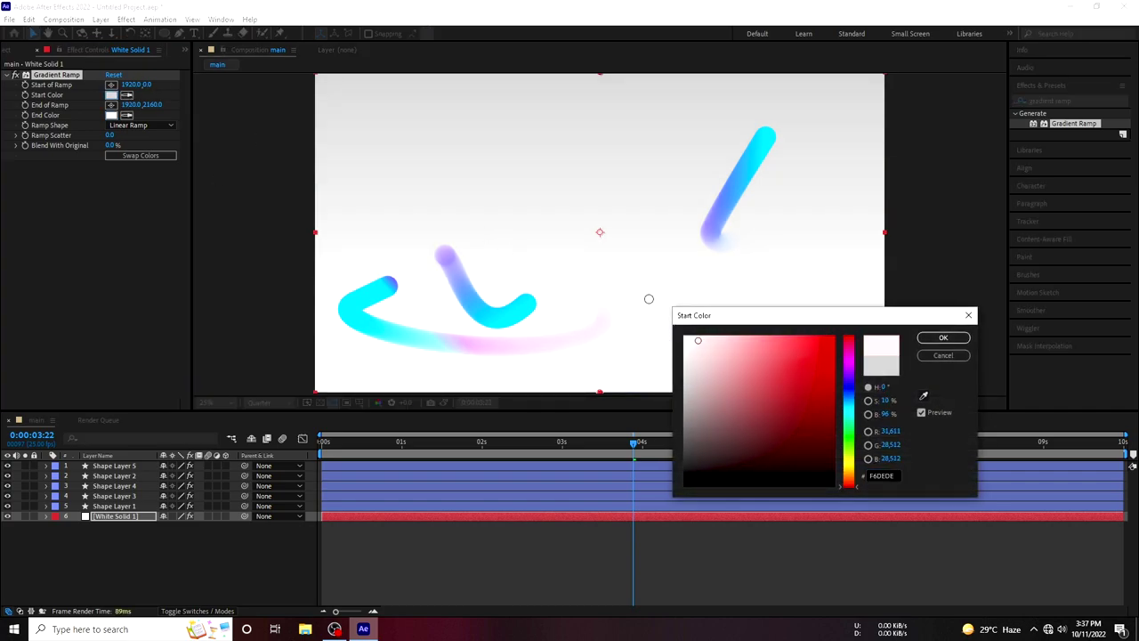
{"action": "left_click", "coordinate": [684, 336]}
{"action": "left_click", "coordinate": [943, 337]}
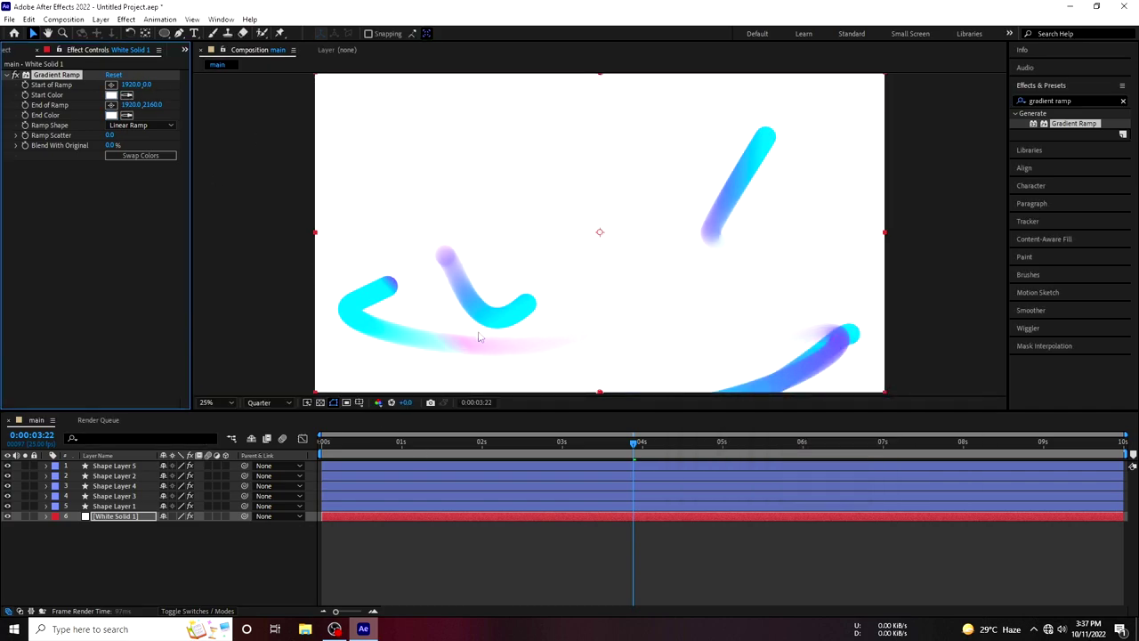
{"action": "key", "text": "comma"}
Select White Solid 1 and search Effects & Presets for 'blur'
{"action": "left_click", "coordinate": [769, 442]}
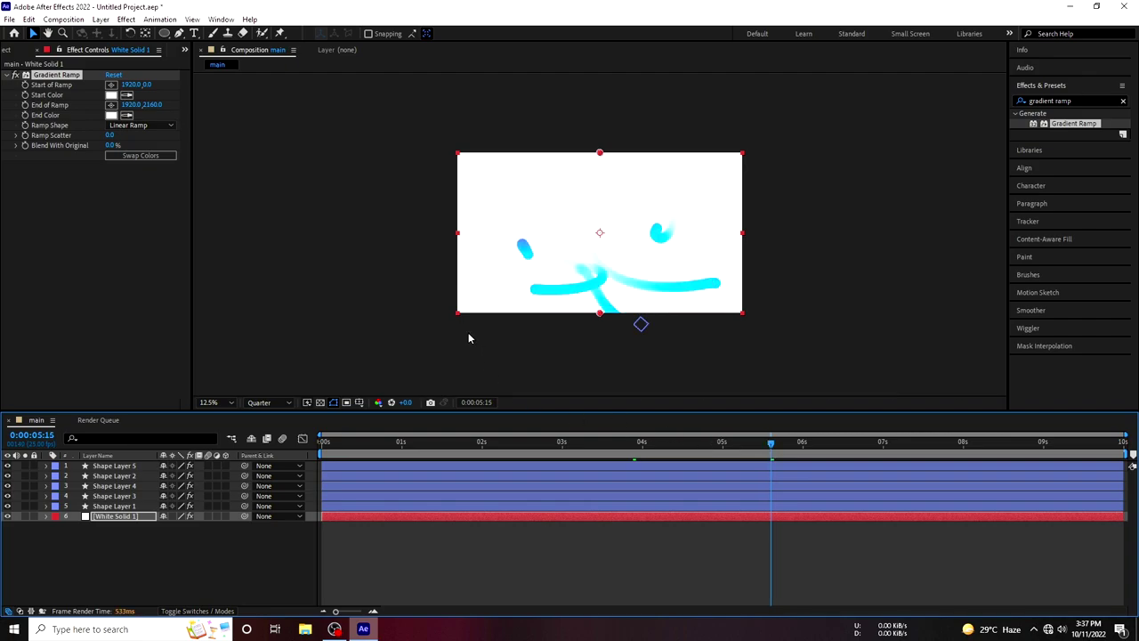
{"action": "left_click", "coordinate": [158, 529]}
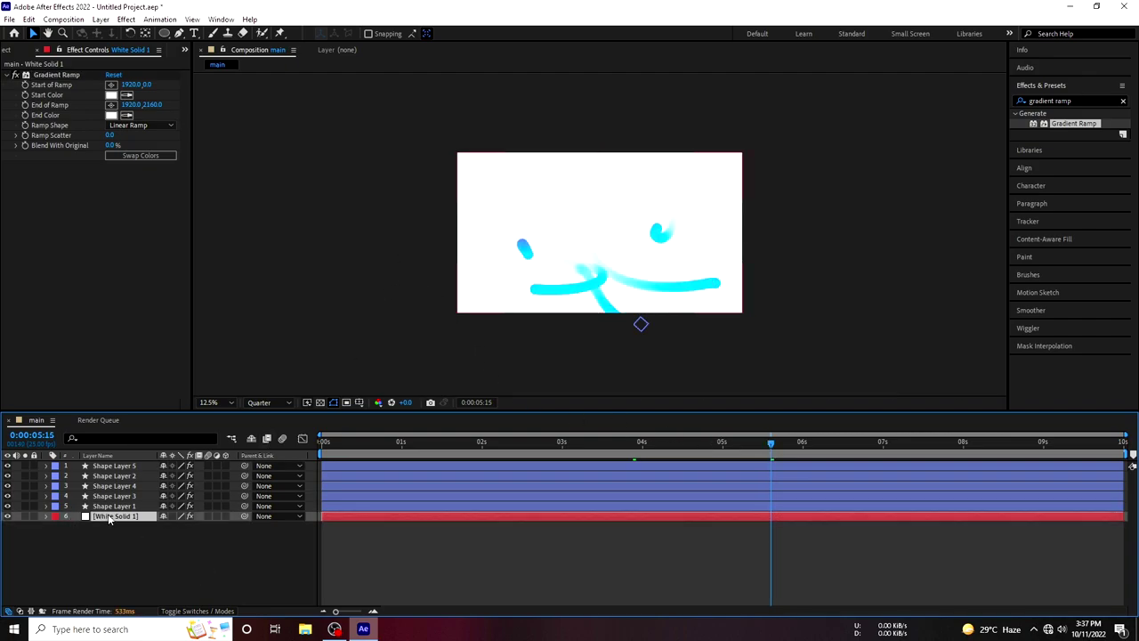
{"action": "left_click", "coordinate": [97, 517]}
{"action": "right_click", "coordinate": [123, 574]}
{"action": "left_click", "coordinate": [101, 522]}
{"action": "left_click", "coordinate": [1123, 100]}
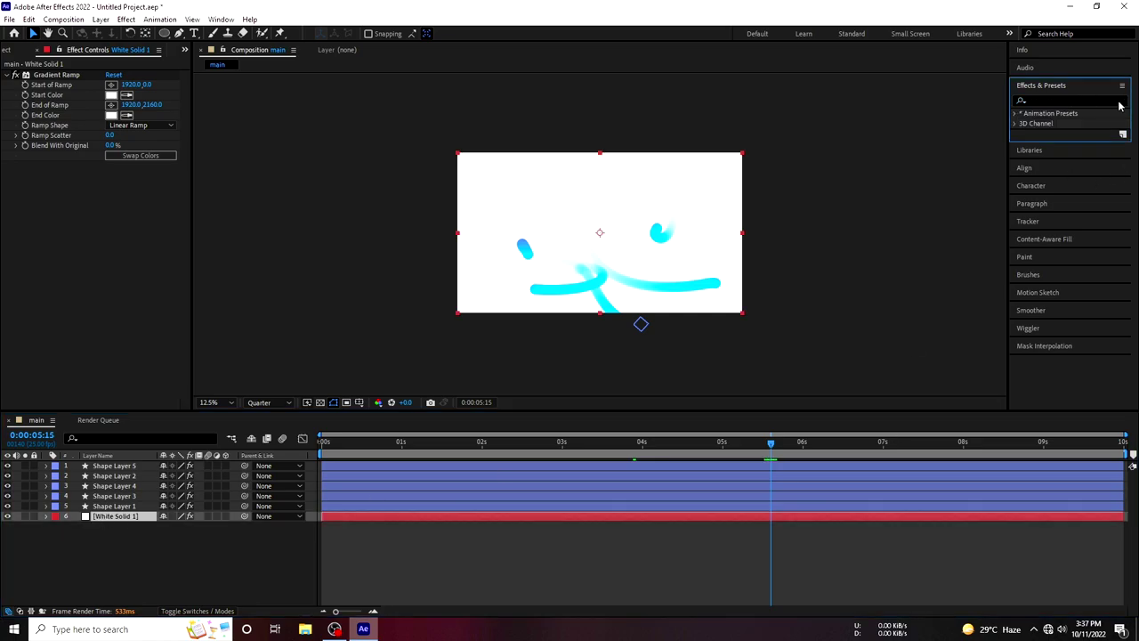
{"action": "left_click", "coordinate": [1053, 101]}
{"action": "type", "text": "g"}
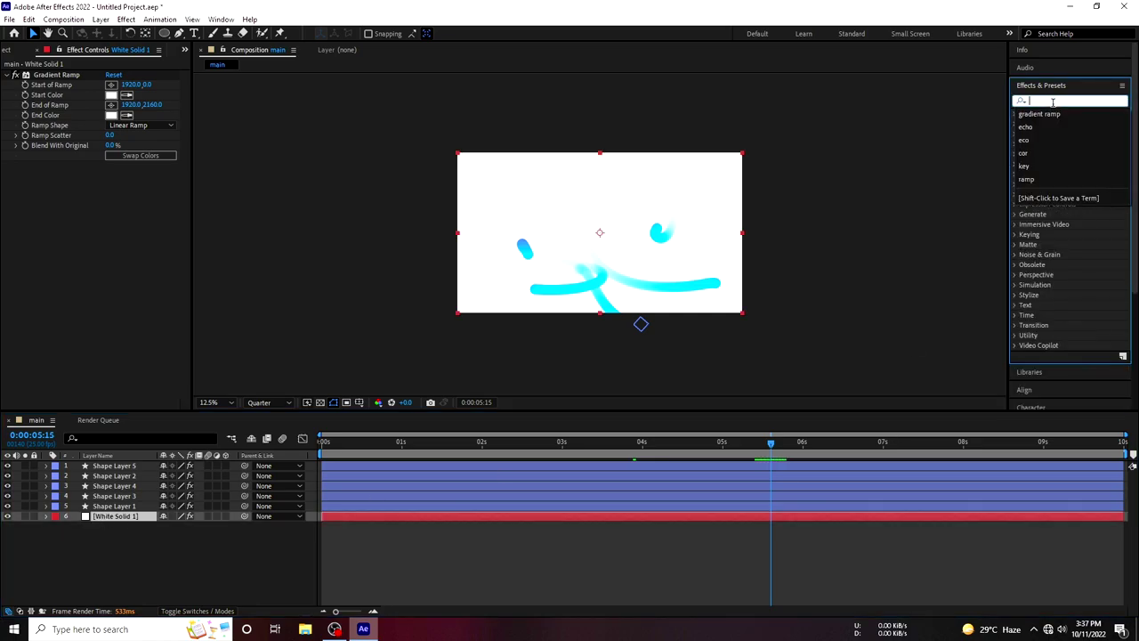
{"action": "key", "text": "BackSpace"}
{"action": "type", "text": "blu"}
{"action": "key", "text": "BackSpace"}
{"action": "type", "text": "i"}
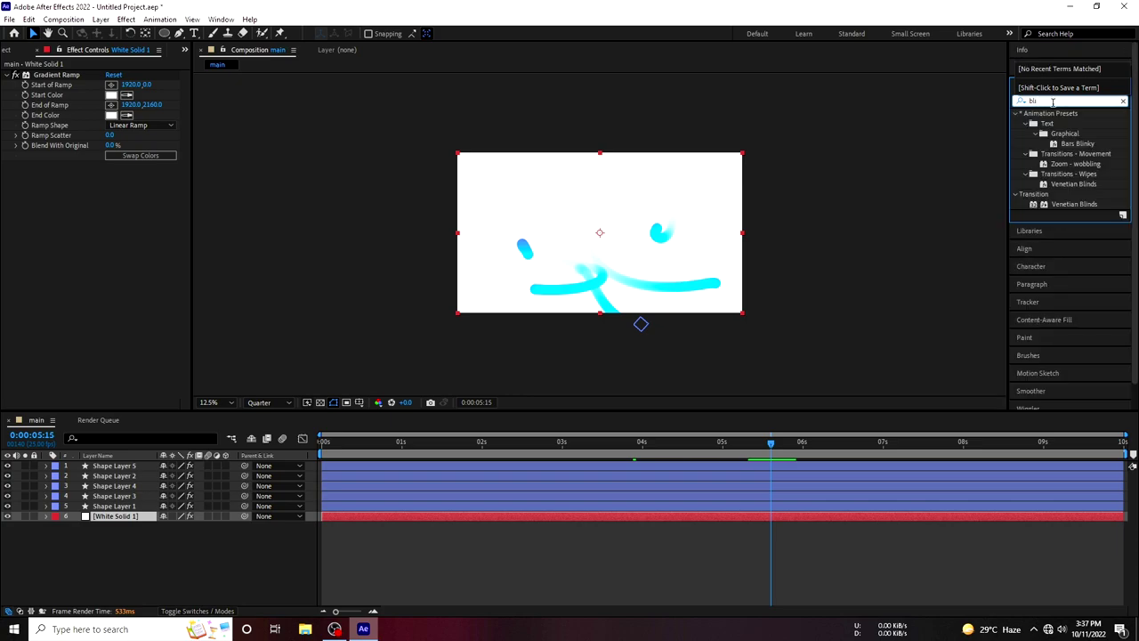
{"action": "key", "text": "BackSpace"}
{"action": "type", "text": "ur"}
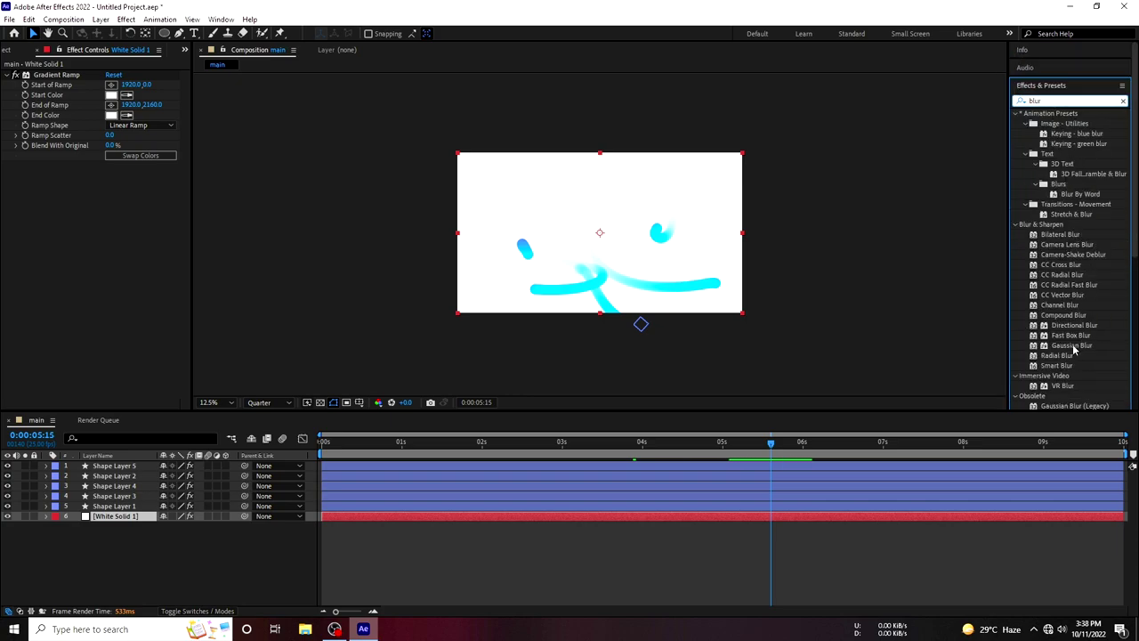
Apply Gaussian Blur to White Solid 1 with Blurriness 10
{"action": "left_click_drag", "start_coordinate": [1072, 345], "coordinate": [120, 516]}
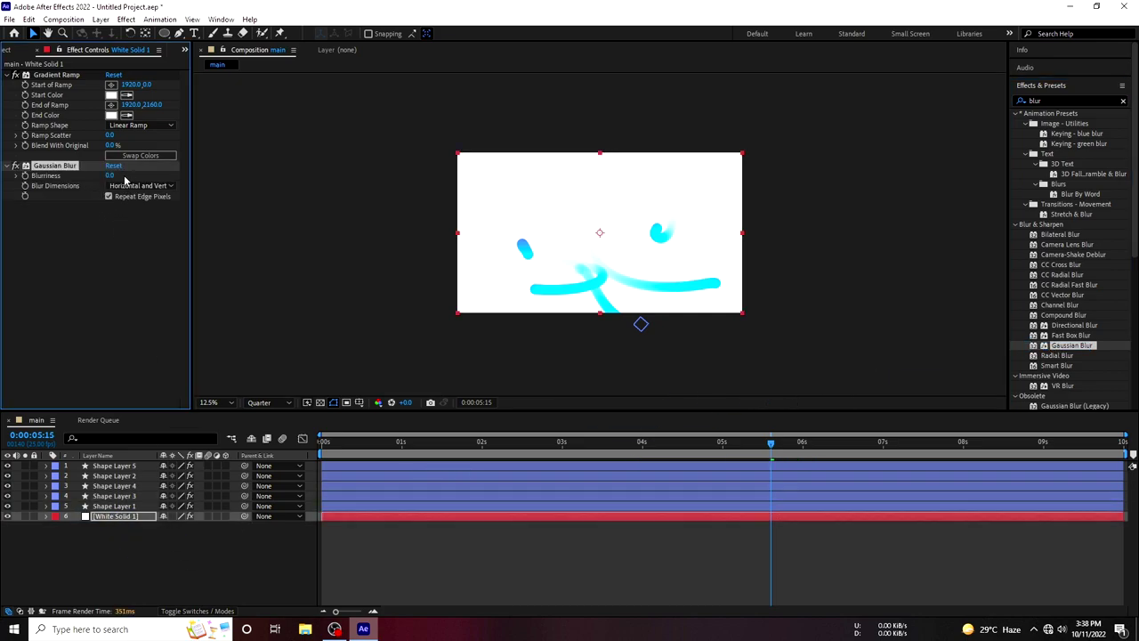
{"action": "left_click_drag", "start_coordinate": [121, 174], "coordinate": [360, 333]}
{"action": "key", "text": "period"}
{"action": "left_click", "coordinate": [447, 450]}
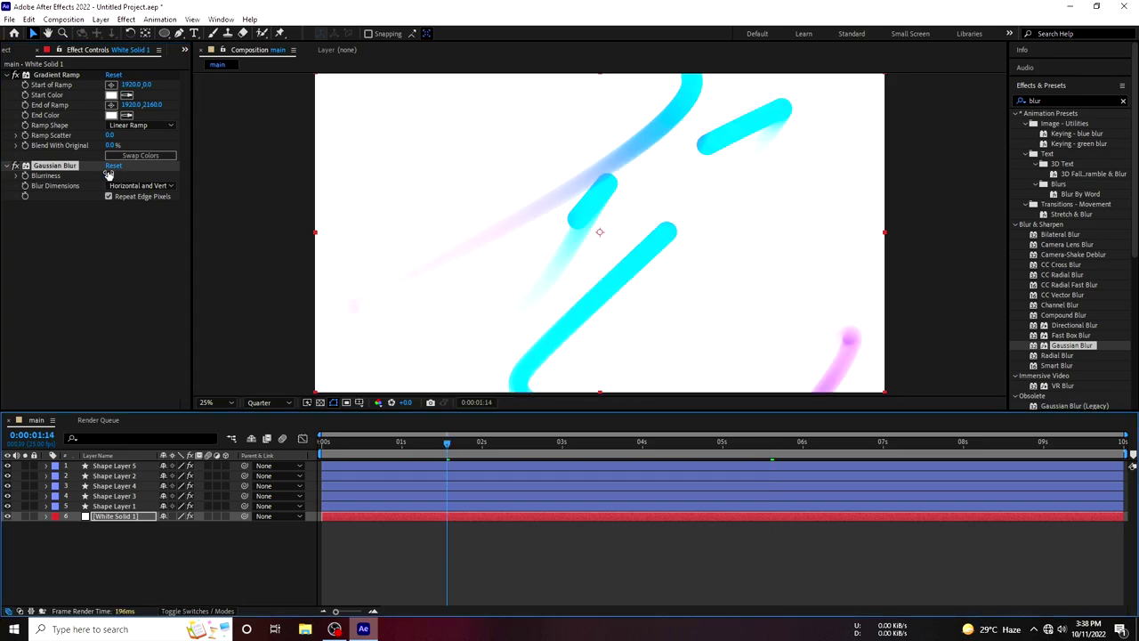
{"action": "left_click_drag", "start_coordinate": [111, 175], "coordinate": [147, 179]}
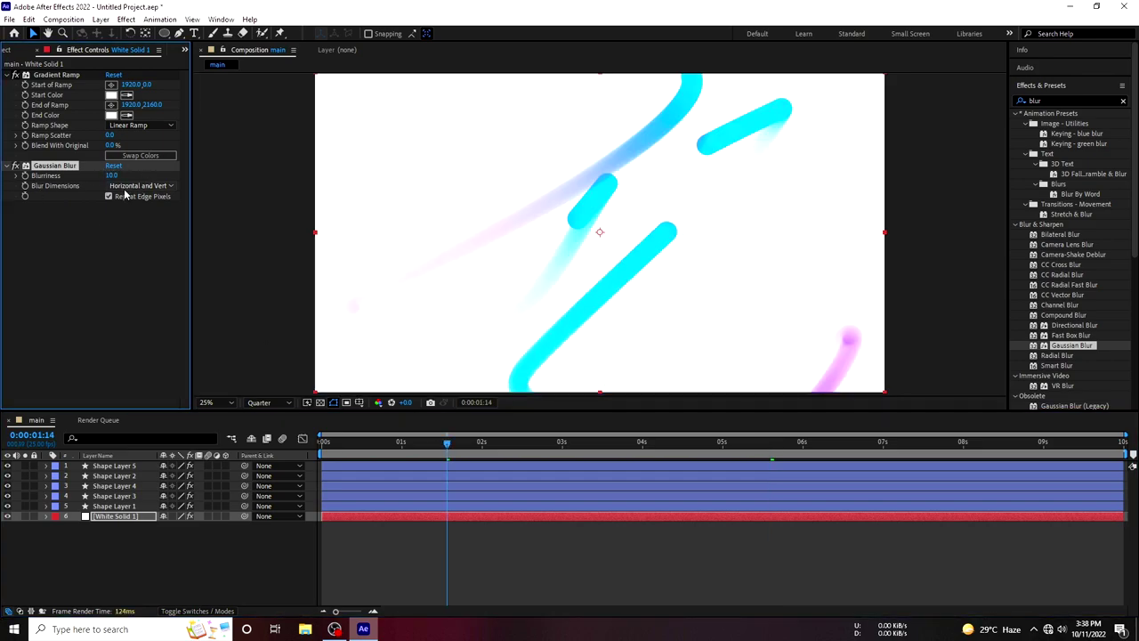
{"action": "left_click", "coordinate": [162, 554]}
{"action": "left_click", "coordinate": [348, 519]}
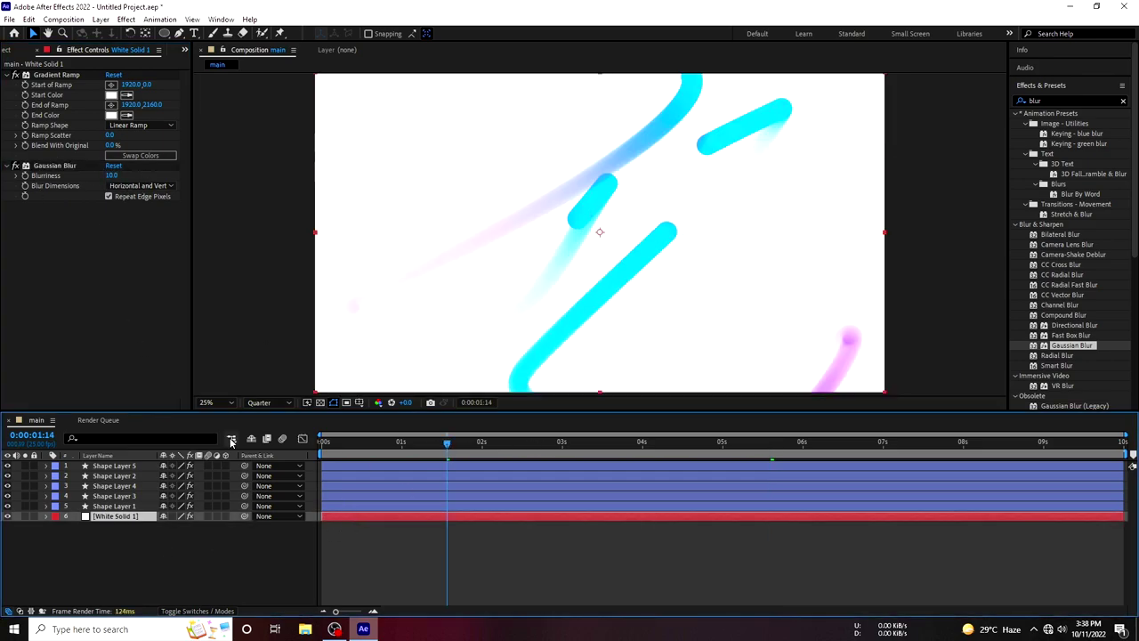
Switch the preview to Full resolution, return to the start, and delete the Gaussian Blur
{"action": "left_click", "coordinate": [267, 402]}
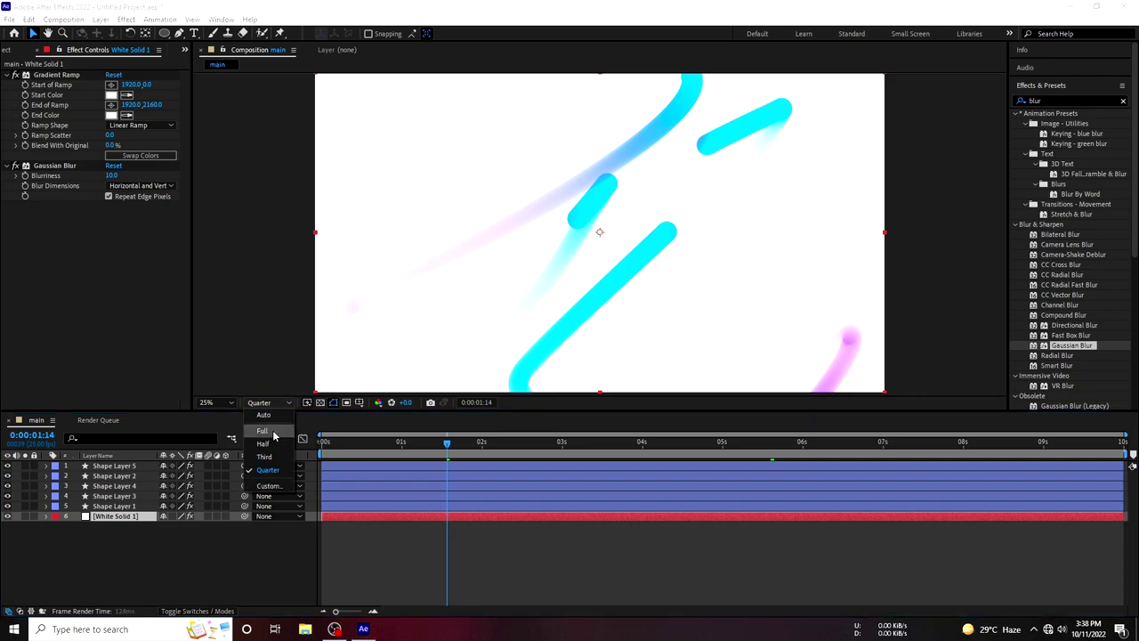
{"action": "left_click", "coordinate": [273, 429]}
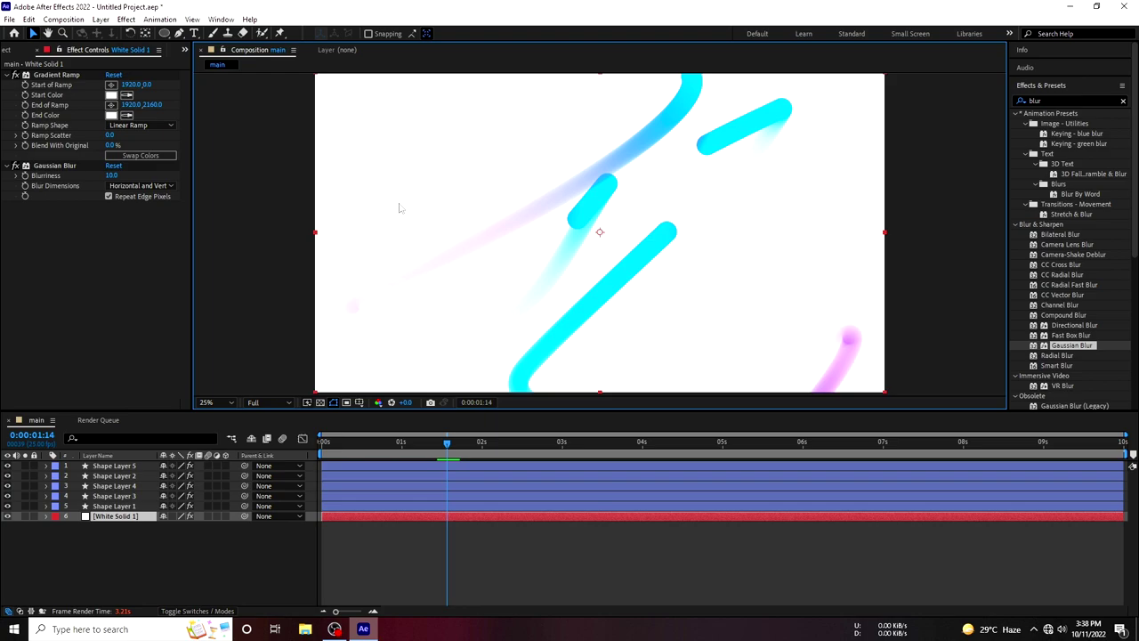
{"action": "left_click", "coordinate": [306, 452]}
{"action": "key", "text": "Home"}
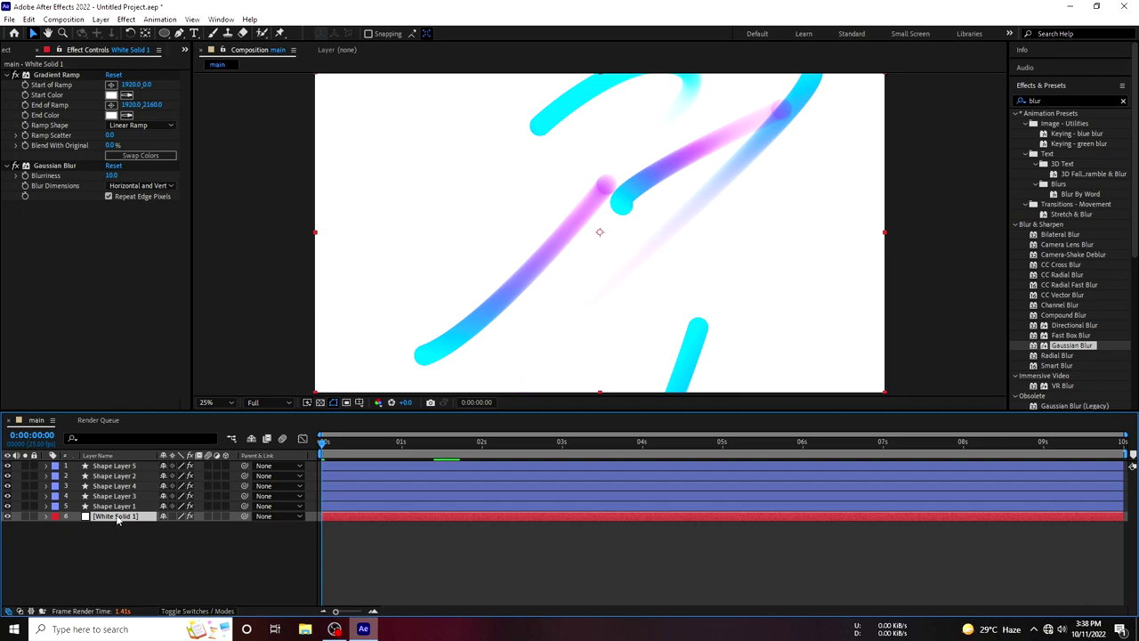
{"action": "left_click", "coordinate": [51, 166]}
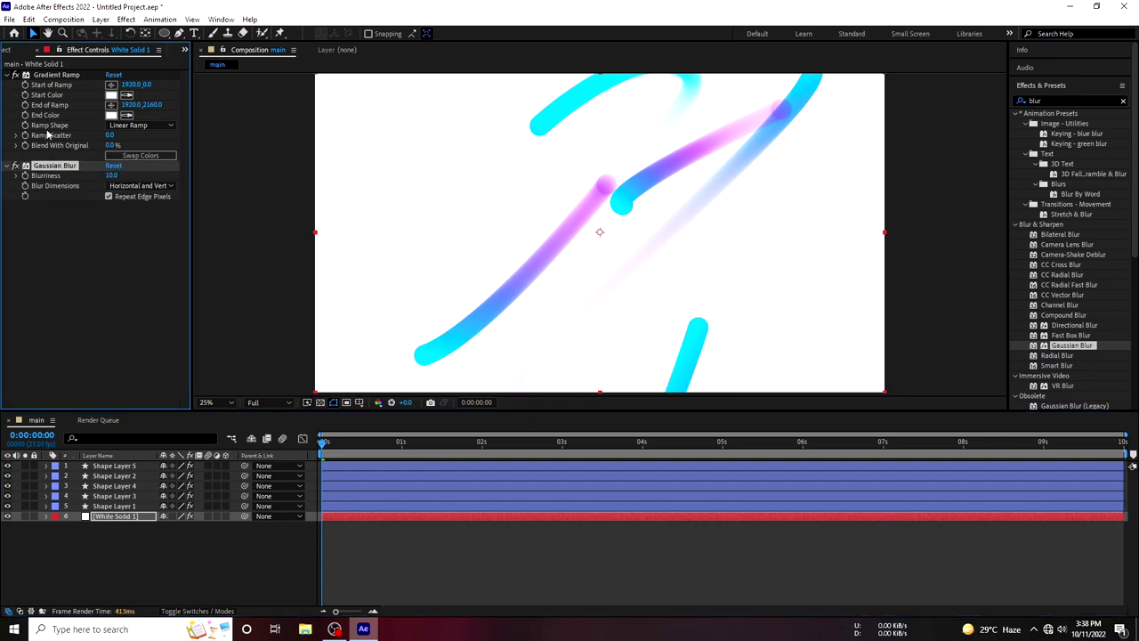
{"action": "key", "text": "Delete"}
Add a new adjustment layer and apply Gaussian Blur to it
{"action": "right_click", "coordinate": [123, 538]}
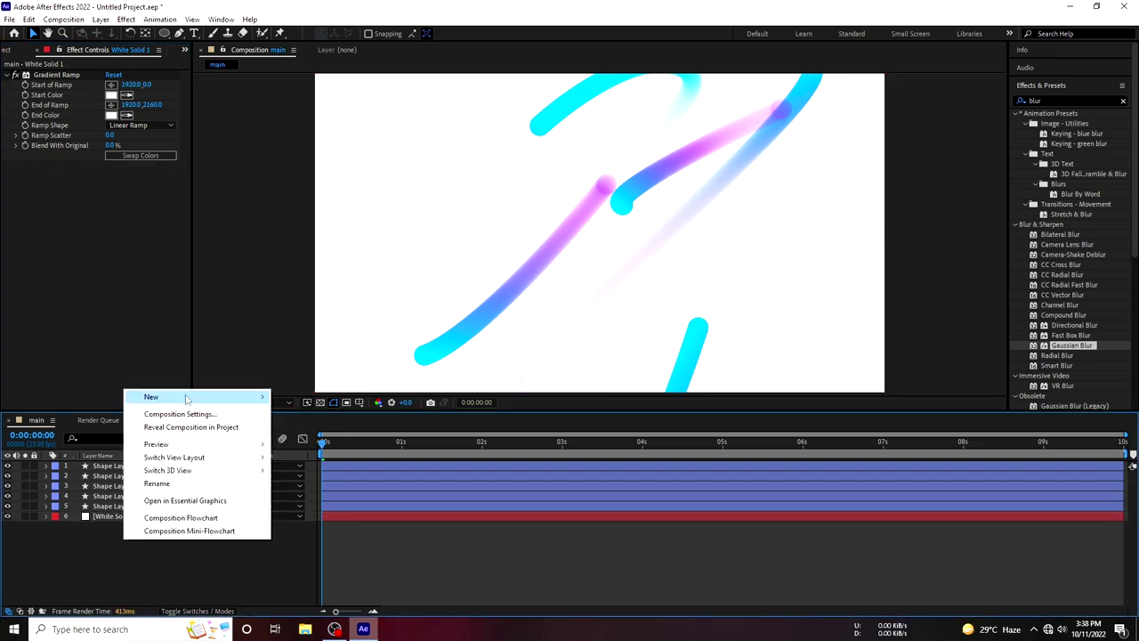
{"action": "mouse_move", "coordinate": [187, 398]}
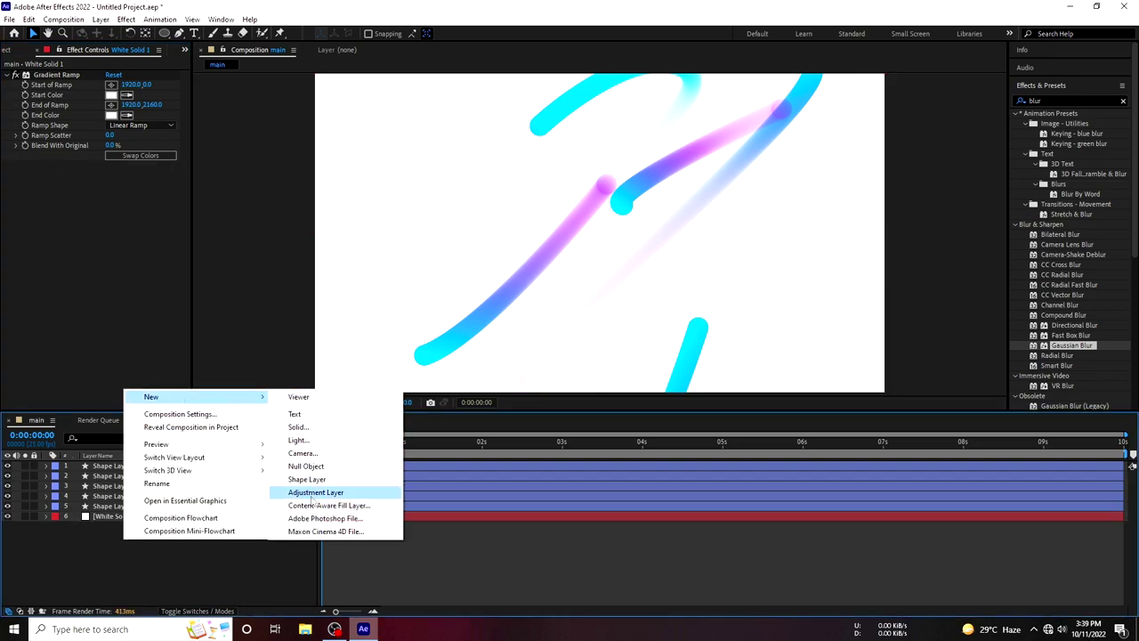
{"action": "left_click", "coordinate": [312, 495]}
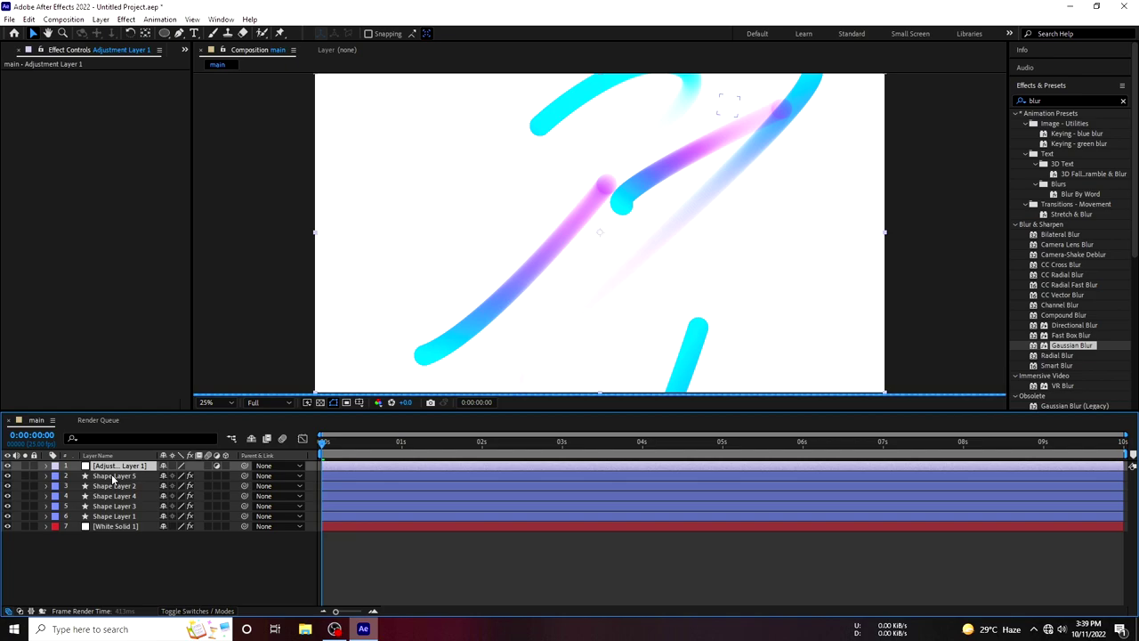
{"action": "key", "text": "ctrl+alt+shift+e"}
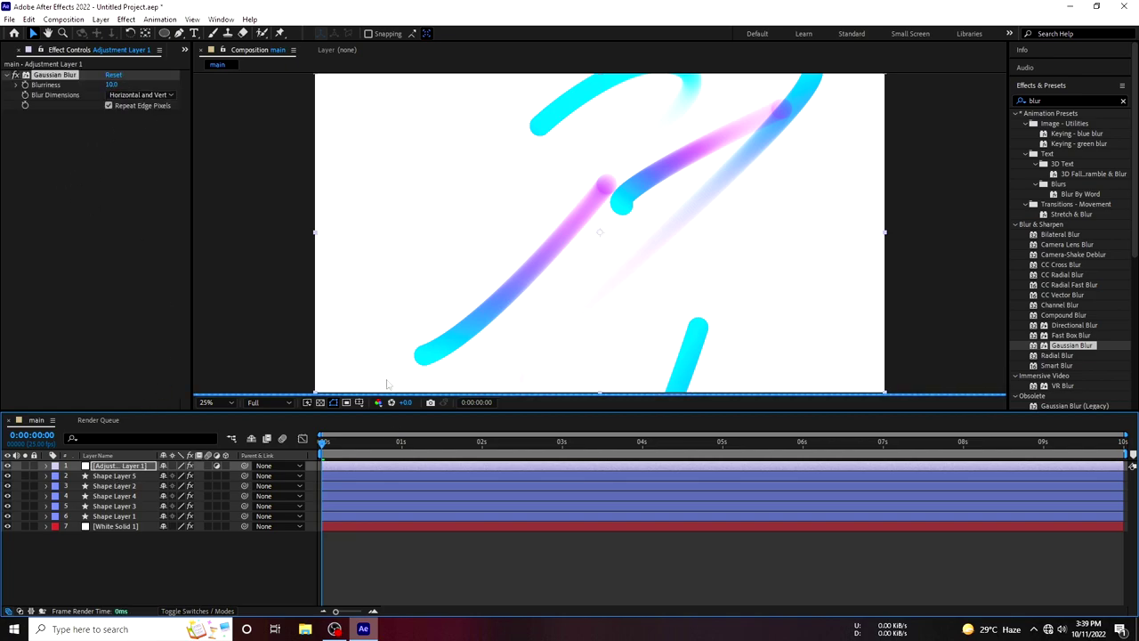
Keyframe the adjustment layer's Blurriness at 200 on the first frame
{"action": "left_click", "coordinate": [361, 444]}
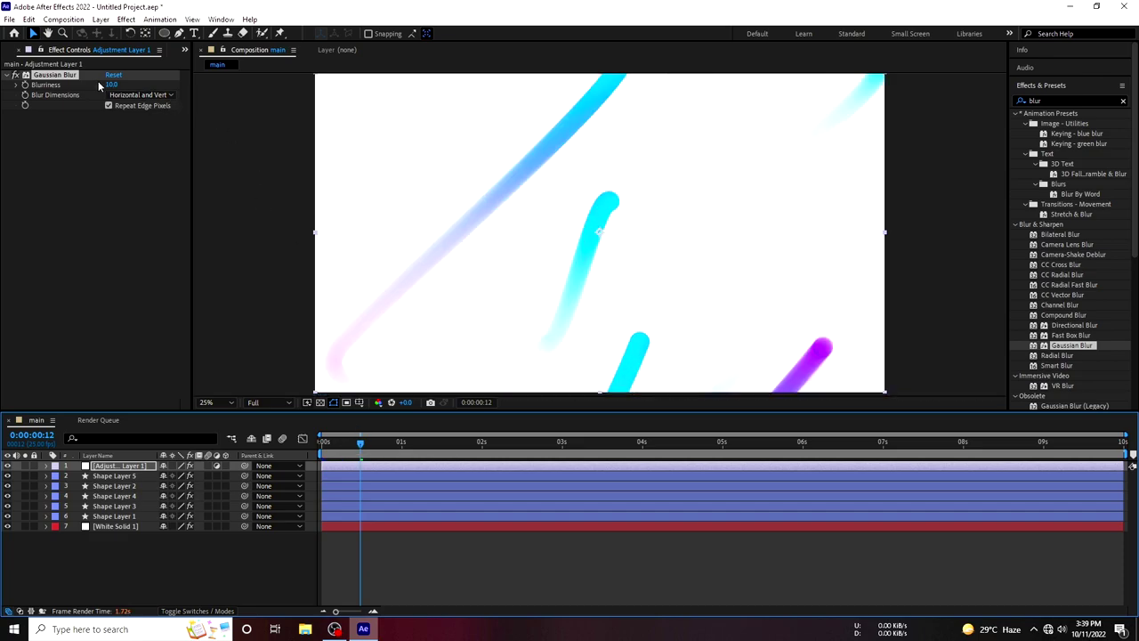
{"action": "left_click_drag", "start_coordinate": [111, 85], "coordinate": [144, 89]}
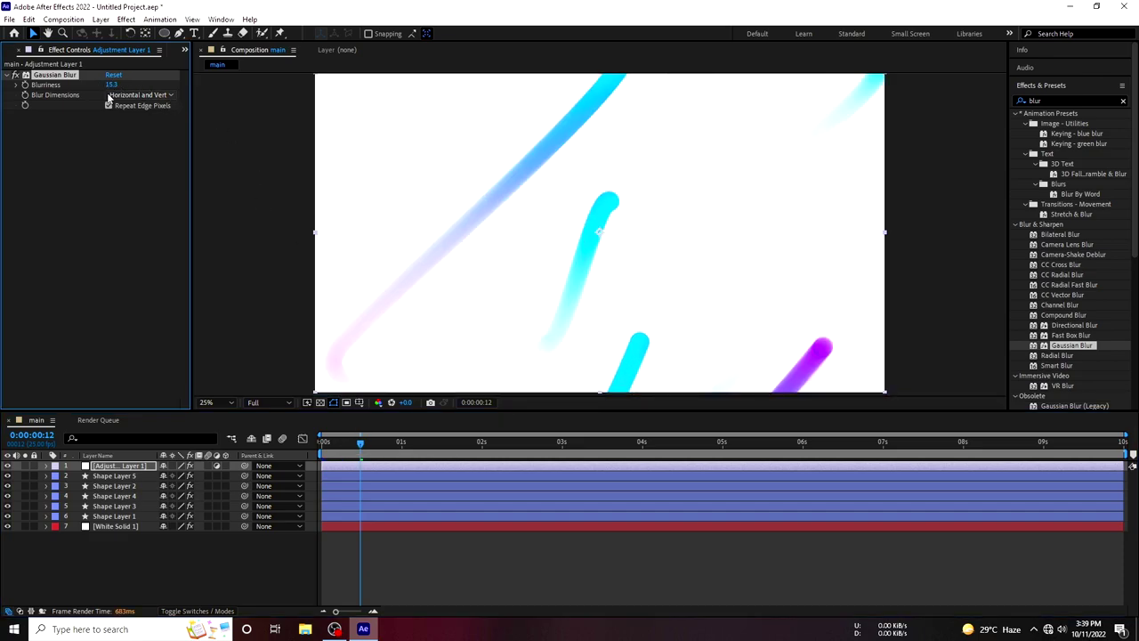
{"action": "left_click_drag", "start_coordinate": [137, 83], "coordinate": [206, 85]}
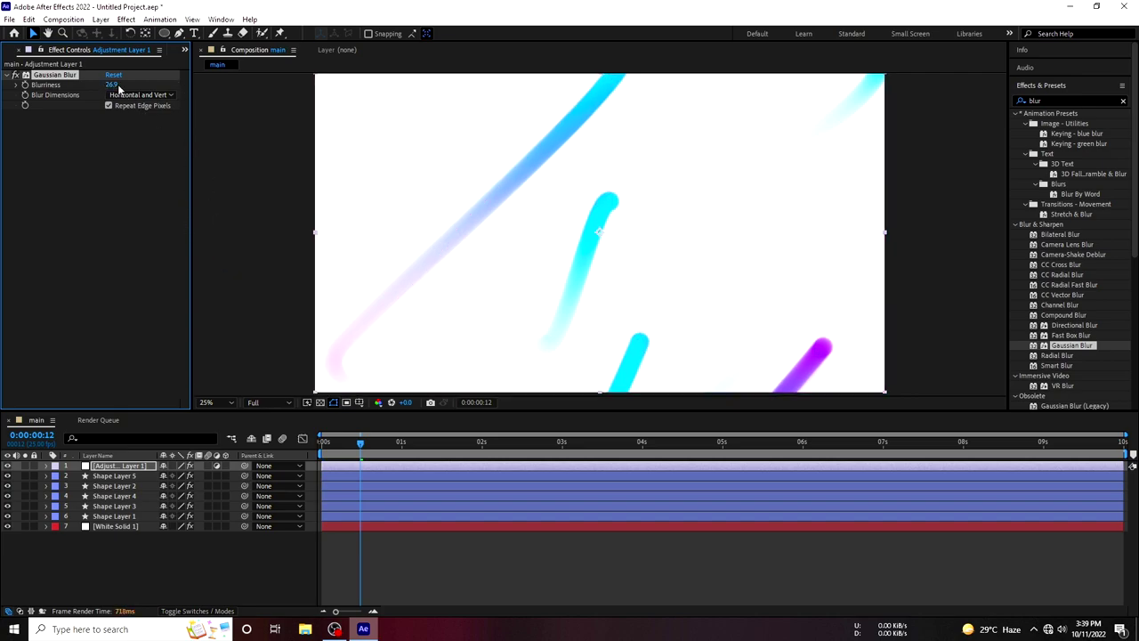
{"action": "left_click_drag", "start_coordinate": [110, 84], "coordinate": [2, 124]}
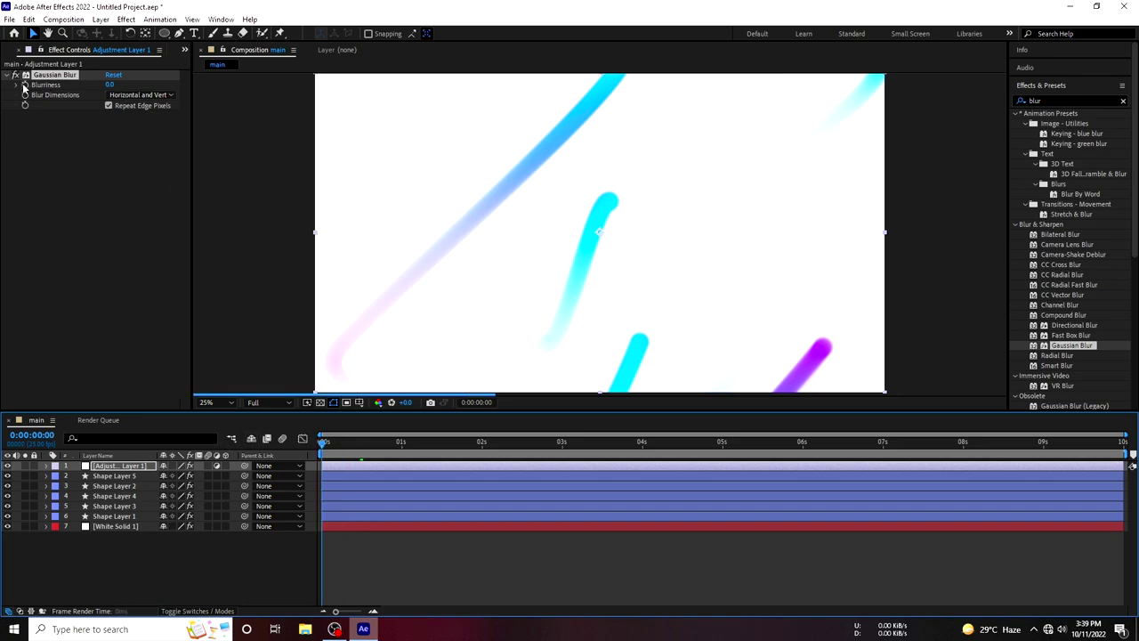
{"action": "key", "text": "Home"}
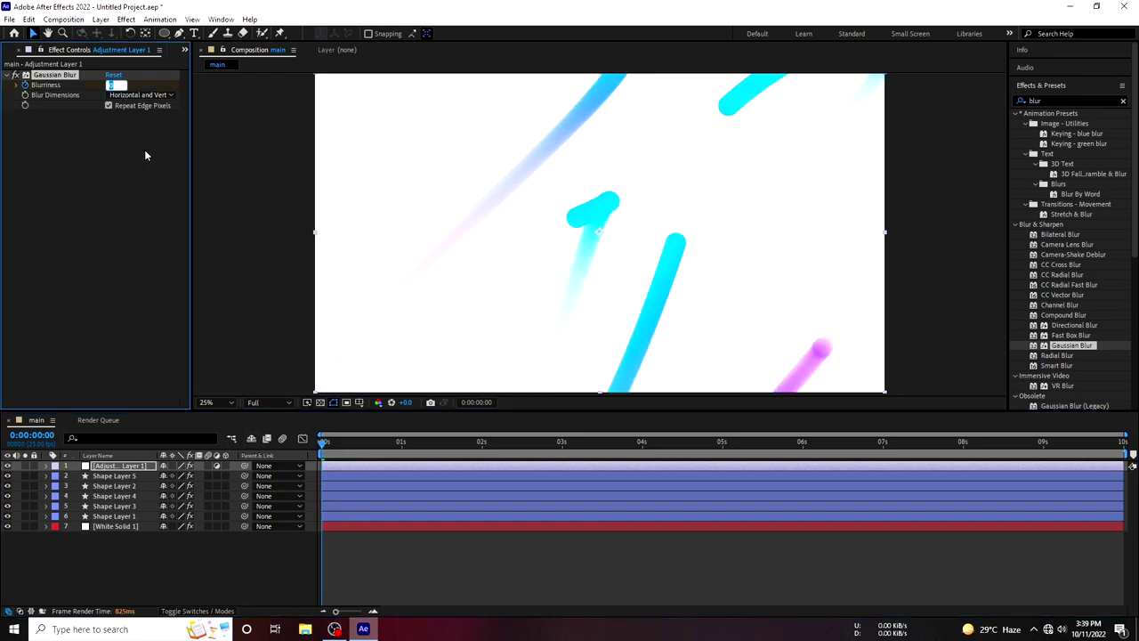
{"action": "type", "text": "200"}
{"action": "key", "text": "Return"}
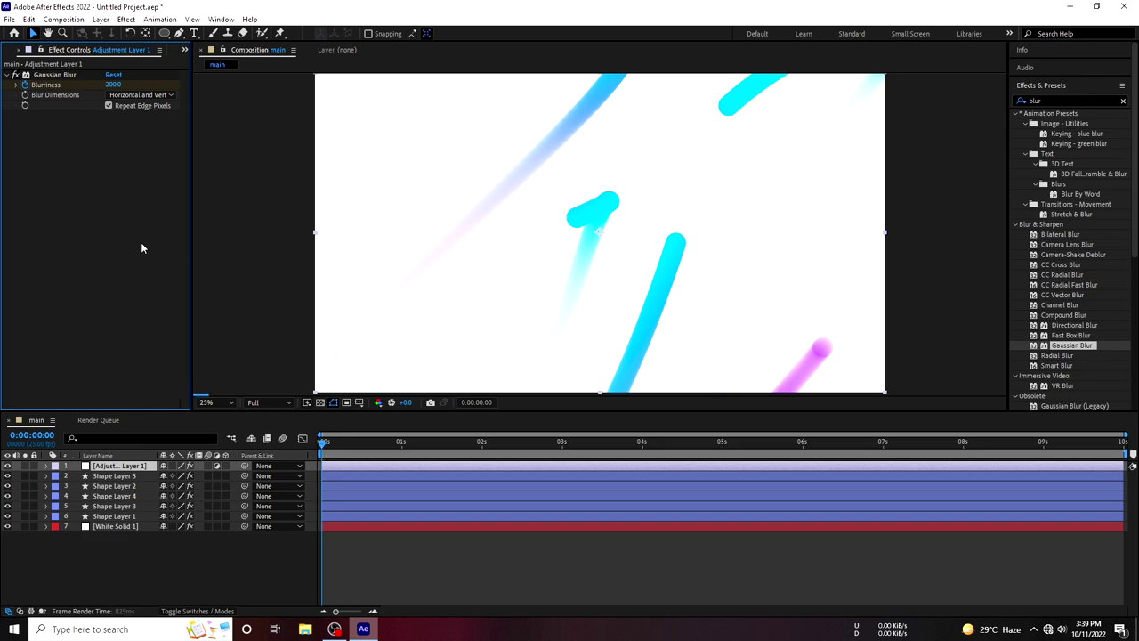
Keyframe Blurriness to 0 at 0:00:01:17 and scrub to check the blur fading out
{"action": "left_click_drag", "start_coordinate": [403, 456], "coordinate": [457, 453]}
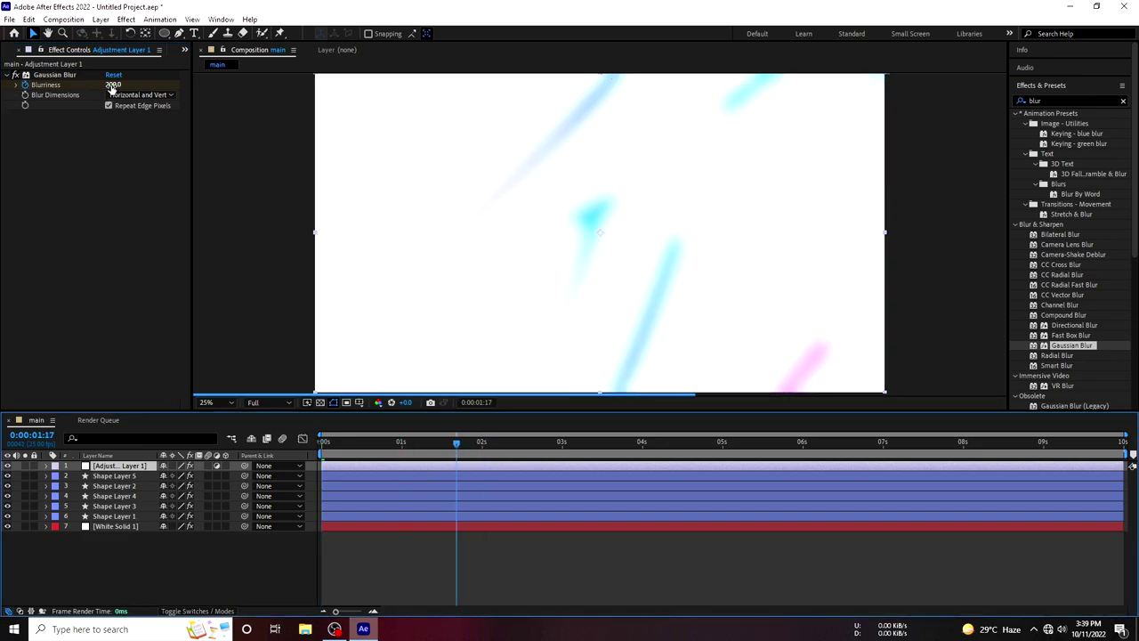
{"action": "left_click", "coordinate": [113, 83]}
{"action": "type", "text": "0"}
{"action": "key", "text": "Return"}
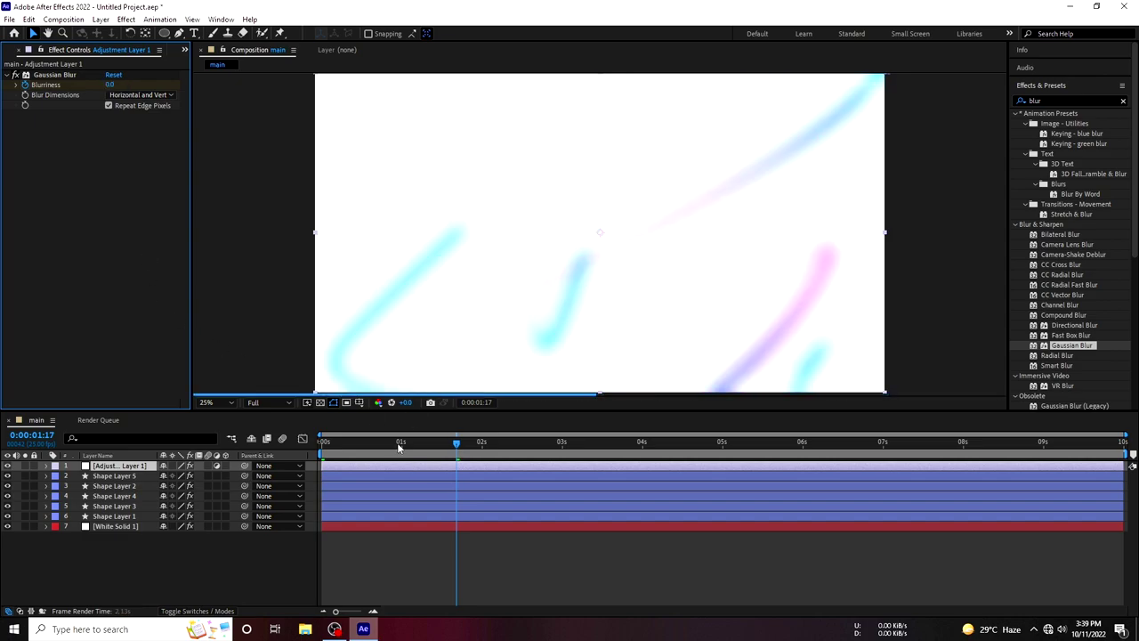
{"action": "left_click", "coordinate": [322, 445]}
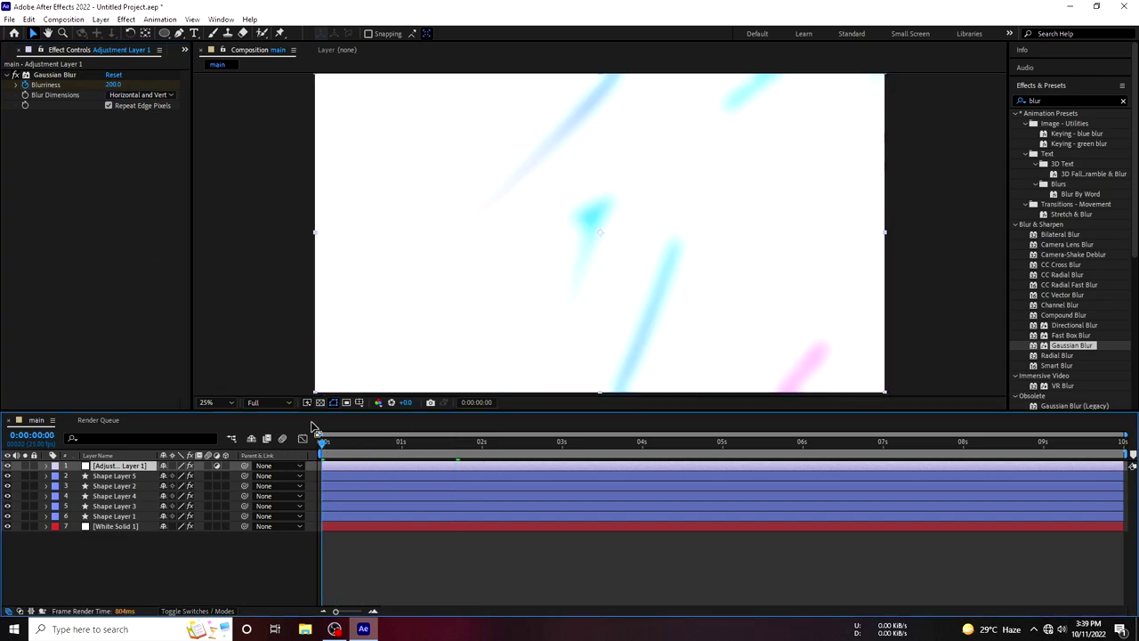
{"action": "left_click_drag", "start_coordinate": [323, 447], "coordinate": [477, 454]}
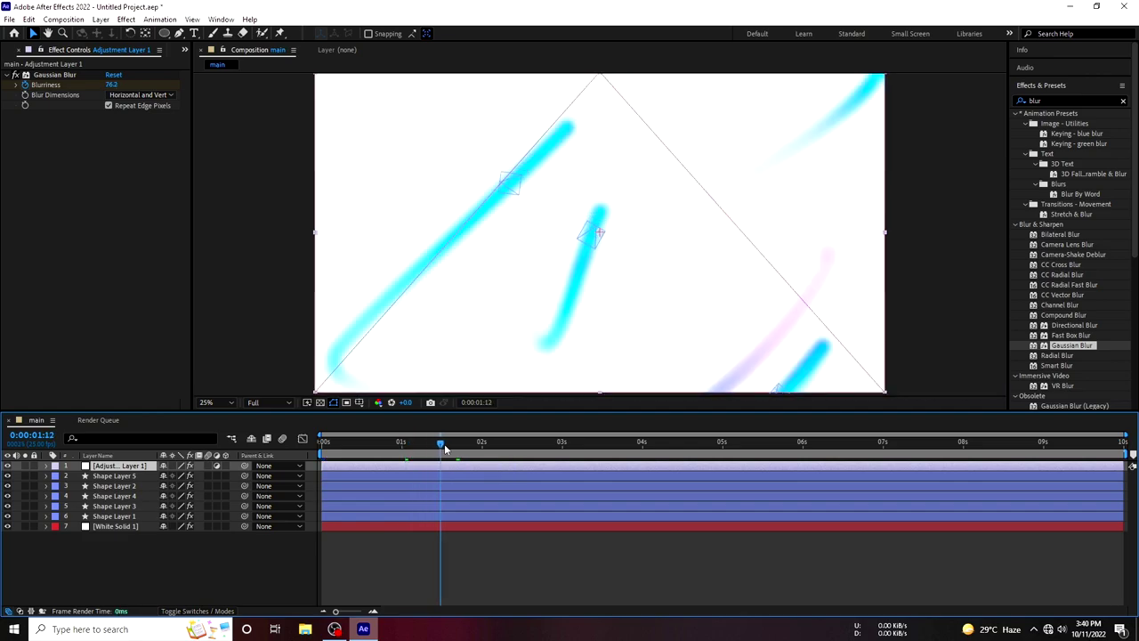
Create a new text layer reading 'Niazmotion'
{"action": "right_click", "coordinate": [139, 574]}
{"action": "mouse_move", "coordinate": [191, 424]}
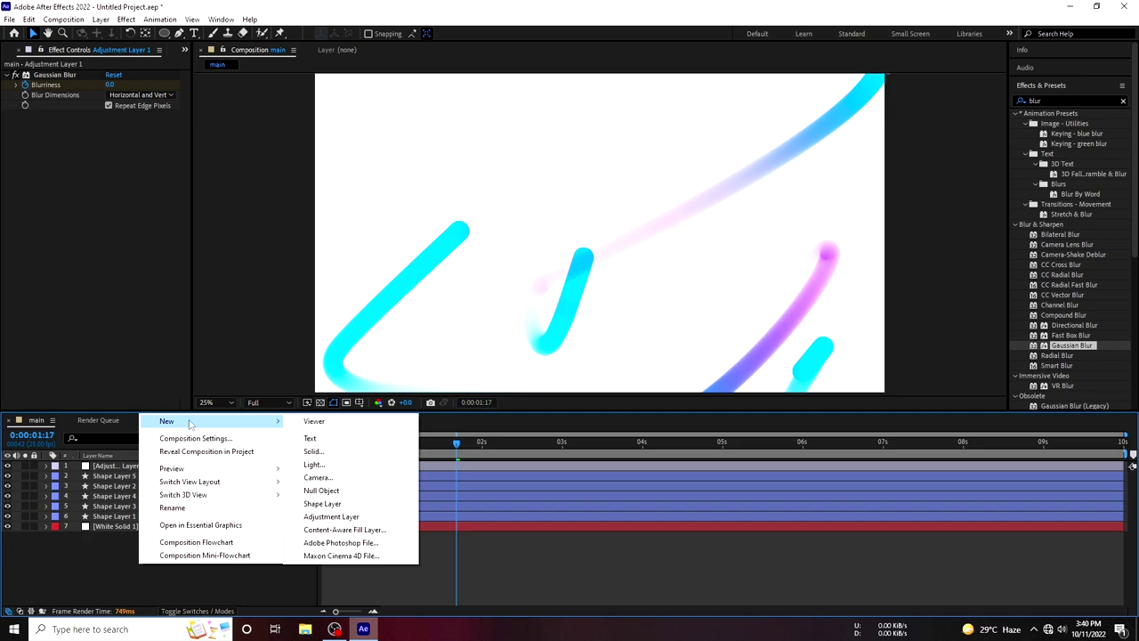
{"action": "left_click", "coordinate": [311, 438]}
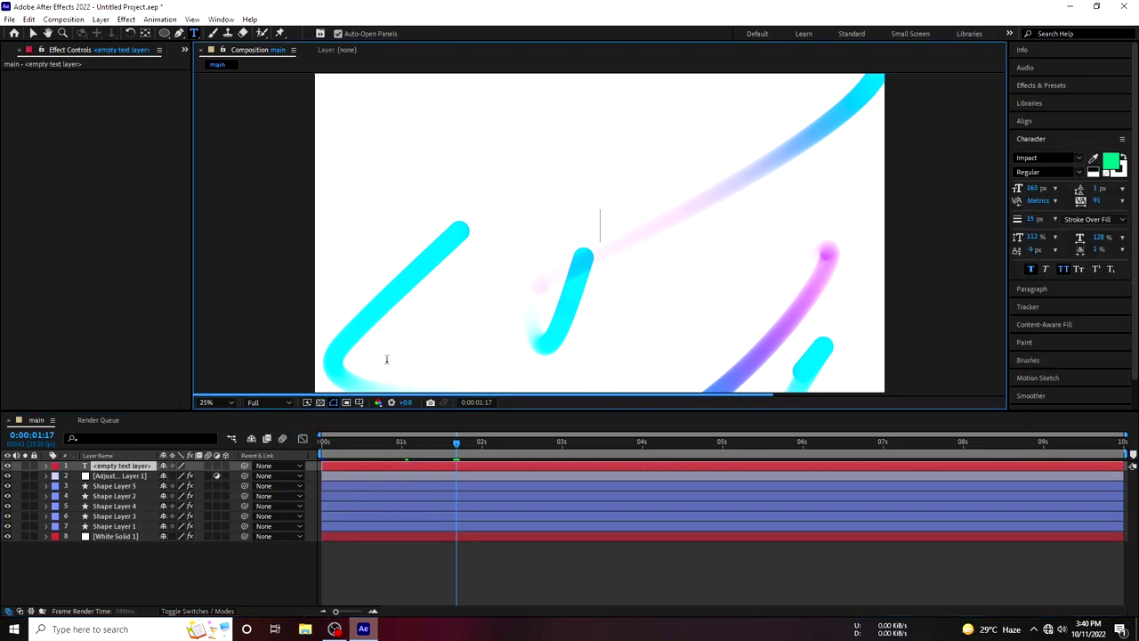
{"action": "type", "text": "Niaz"}
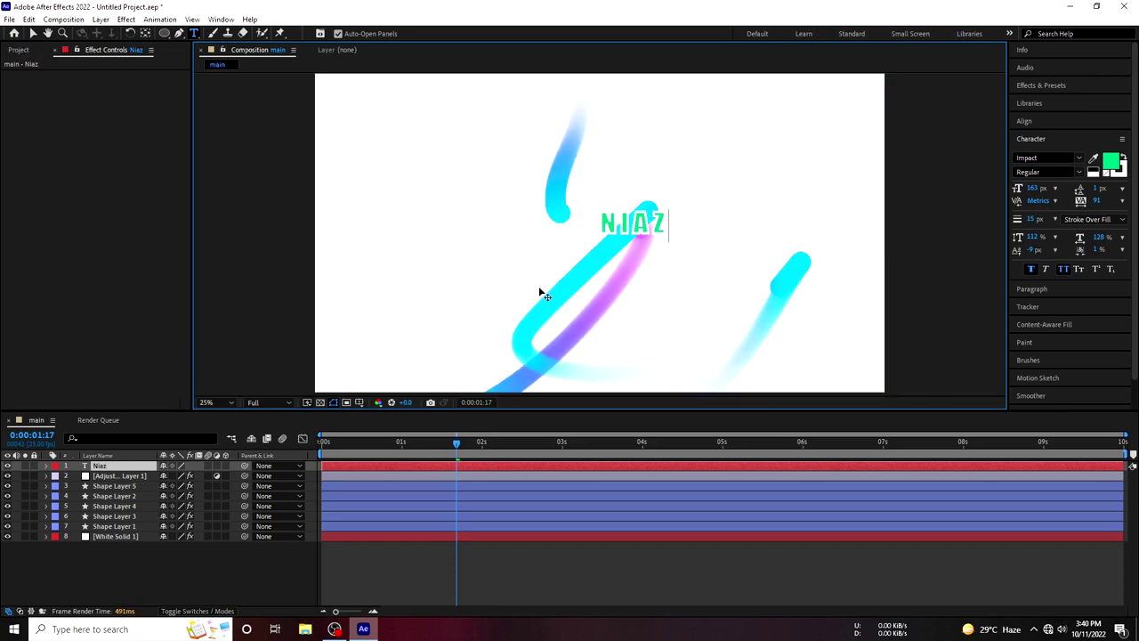
{"action": "type", "text": "motion"}
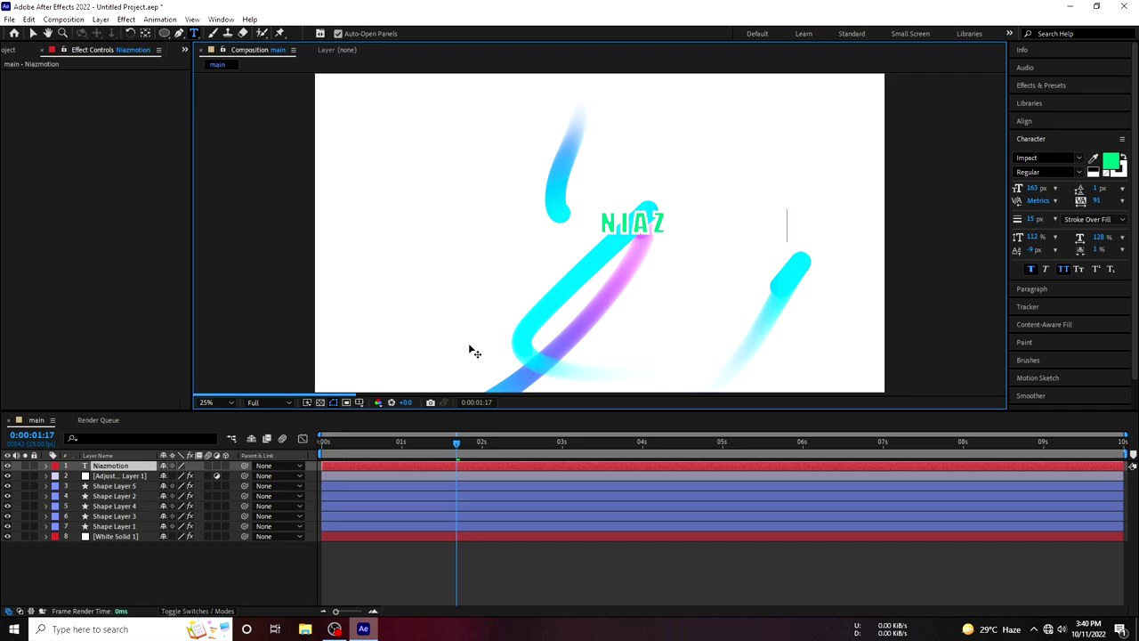
{"action": "left_click", "coordinate": [164, 556]}
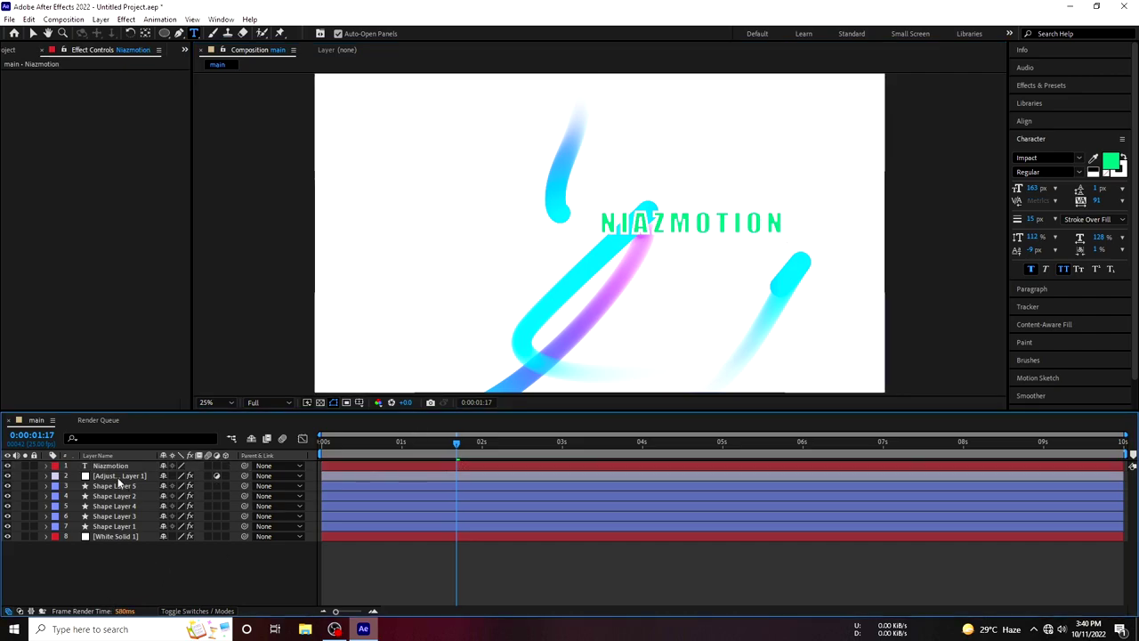
Centre the title horizontally and vertically with the Align panel
{"action": "left_click", "coordinate": [1059, 122]}
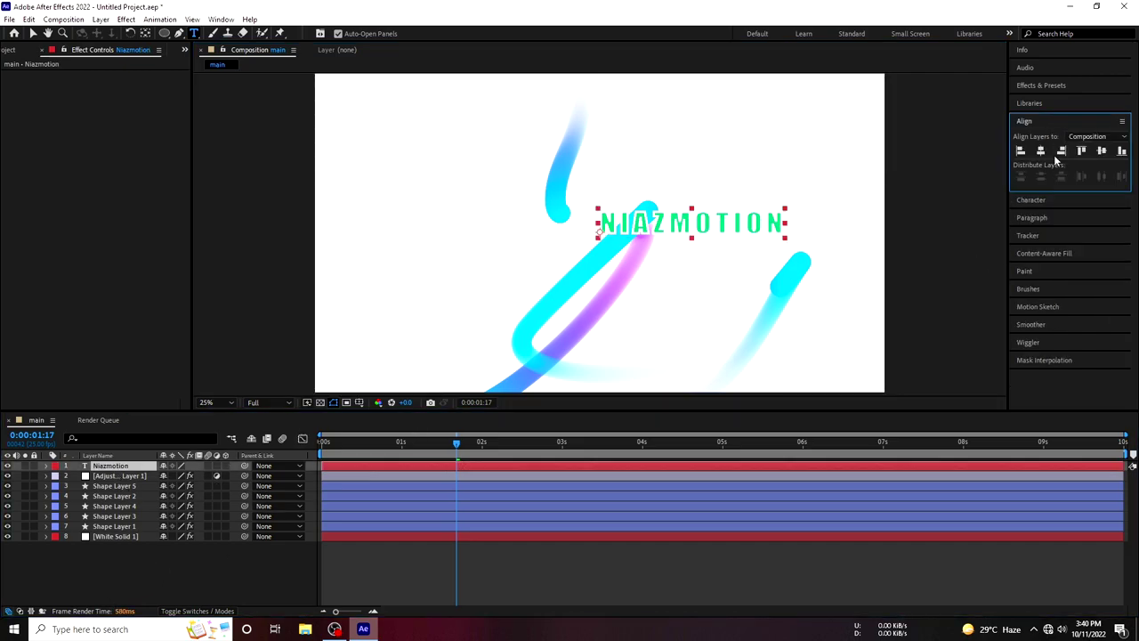
{"action": "left_click", "coordinate": [1040, 150]}
{"action": "left_click", "coordinate": [1102, 151]}
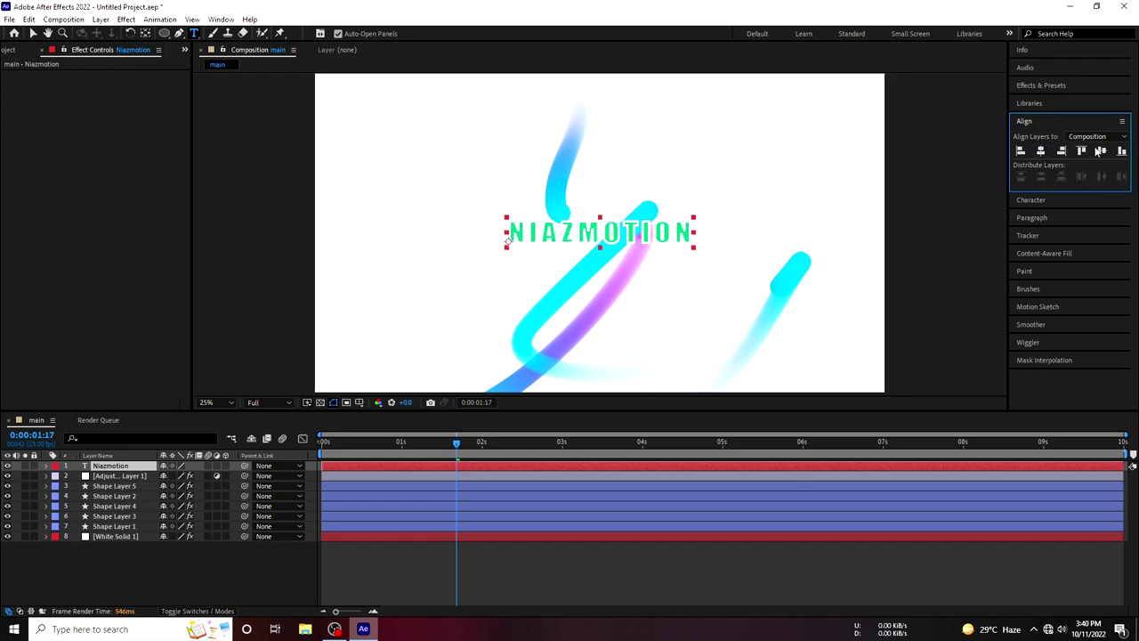
Set the title's stroke width to 0 px and its fill colour to orange FF9C00
{"action": "left_click", "coordinate": [1045, 124]}
{"action": "left_click", "coordinate": [1046, 139]}
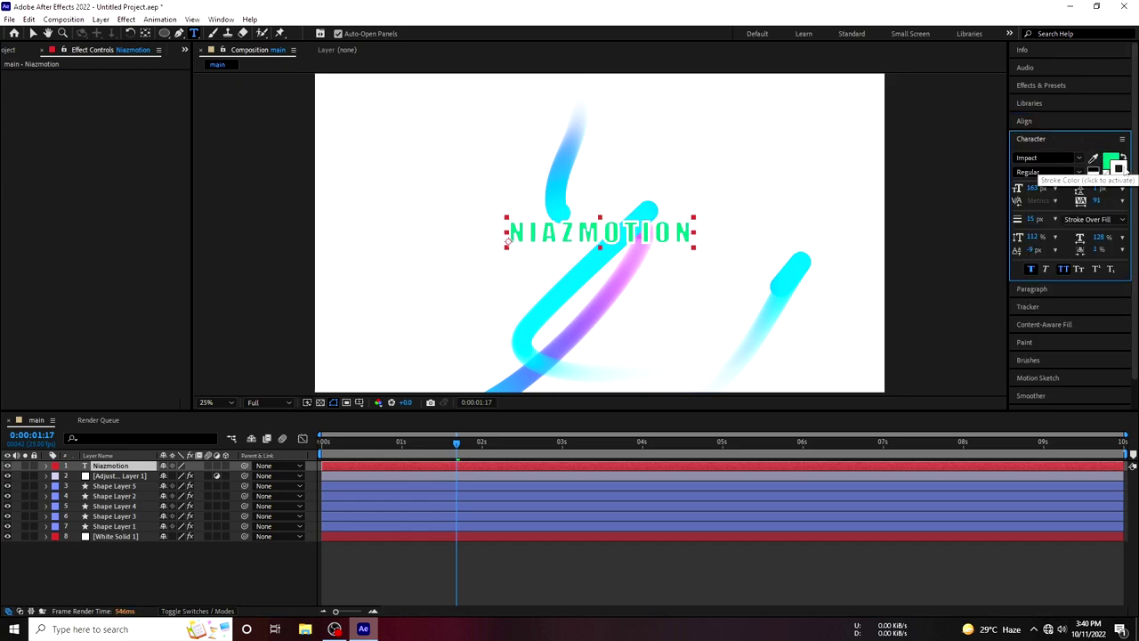
{"action": "left_click", "coordinate": [1110, 163]}
{"action": "left_click", "coordinate": [943, 355]}
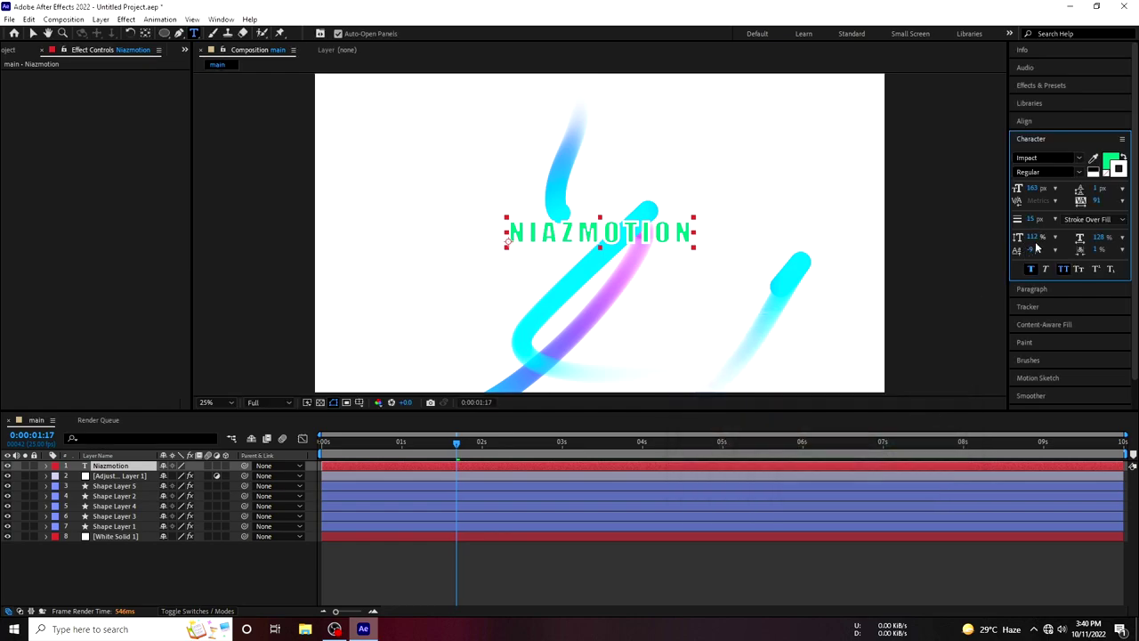
{"action": "left_click_drag", "start_coordinate": [1030, 220], "coordinate": [932, 222]}
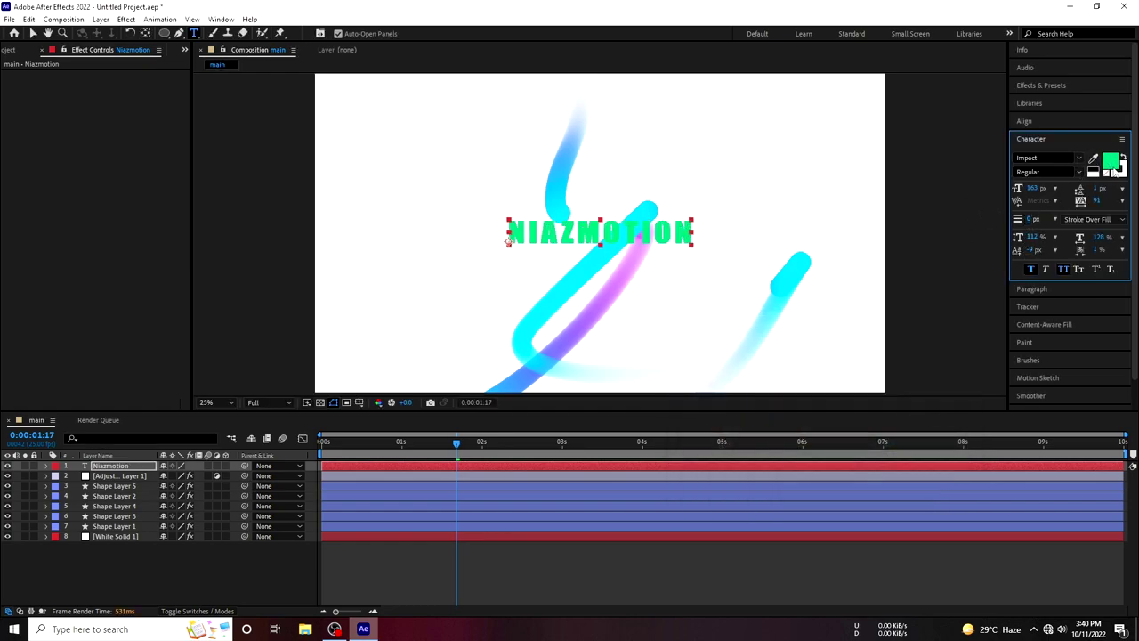
{"action": "left_click", "coordinate": [1115, 167]}
{"action": "left_click_drag", "start_coordinate": [850, 403], "coordinate": [852, 478]}
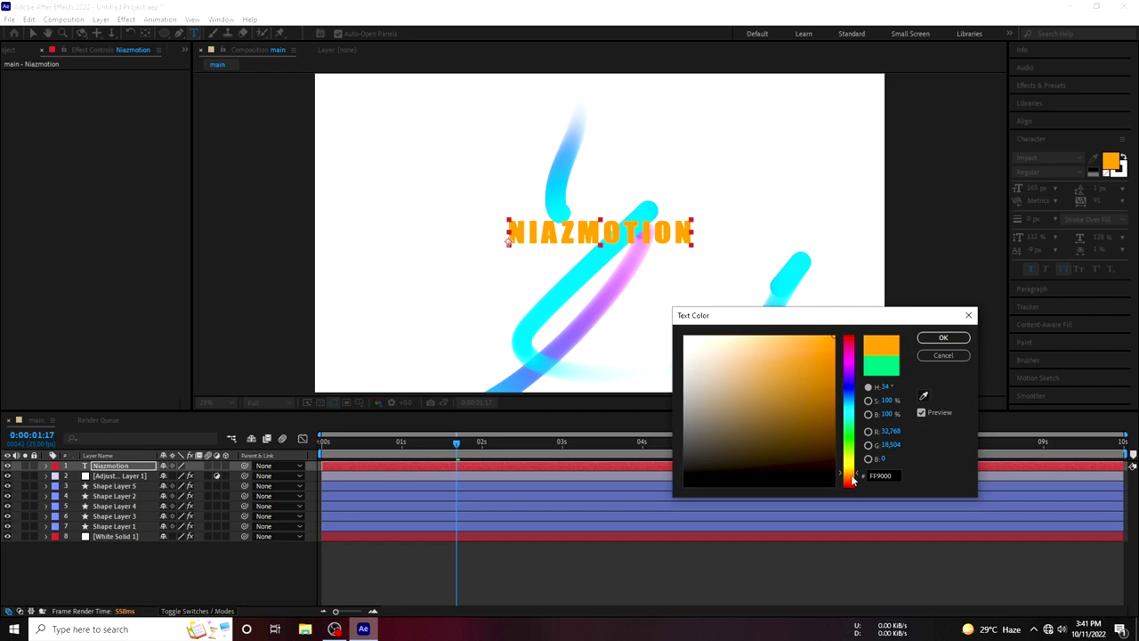
{"action": "left_click", "coordinate": [941, 339]}
Insert a space so the title reads NIAZ MOTION
{"action": "left_click", "coordinate": [579, 232]}
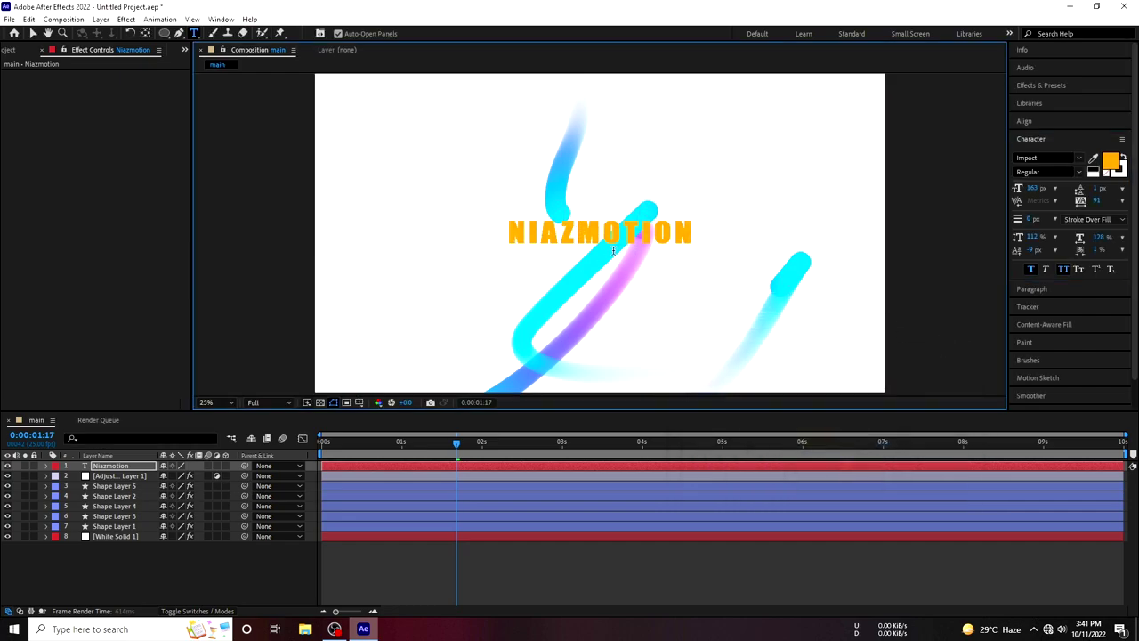
{"action": "left_click", "coordinate": [214, 560]}
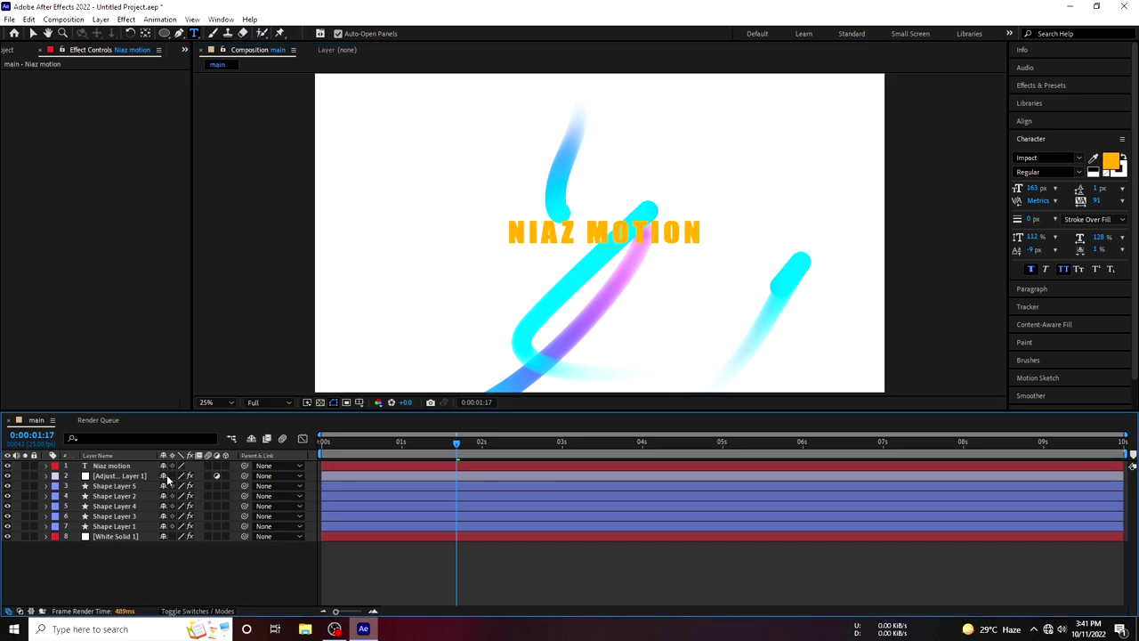
{"action": "left_click", "coordinate": [112, 465]}
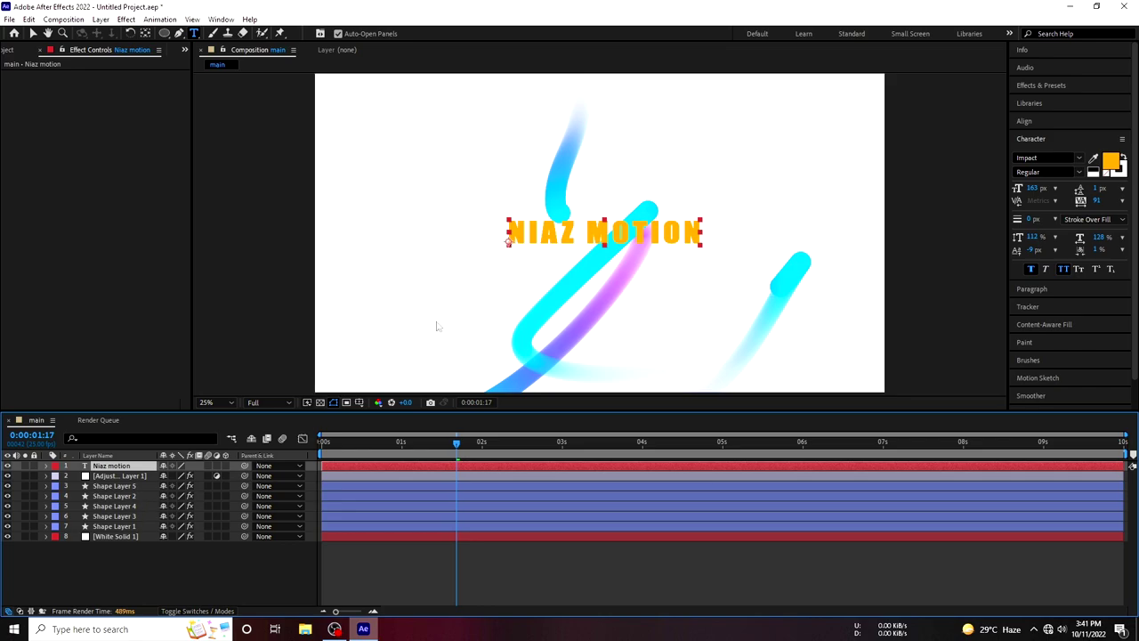
Move the Niaz motion layer down to sit just above White Solid 1
{"action": "key", "text": "v"}
{"action": "left_click_drag", "start_coordinate": [114, 506], "coordinate": [121, 512]}
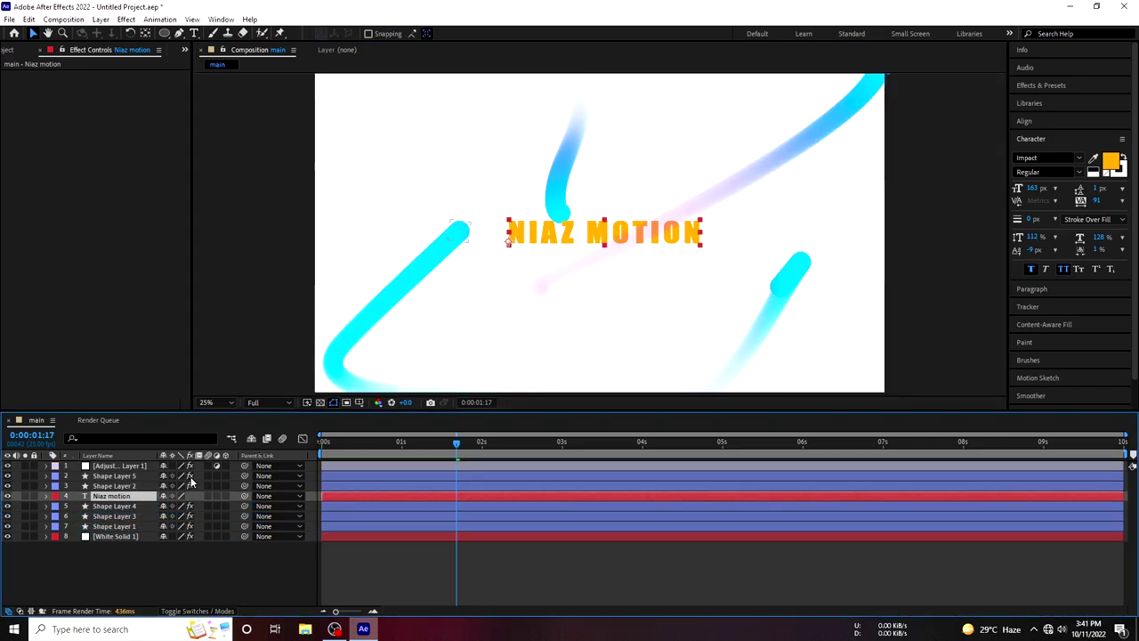
{"action": "left_click_drag", "start_coordinate": [116, 497], "coordinate": [114, 540]}
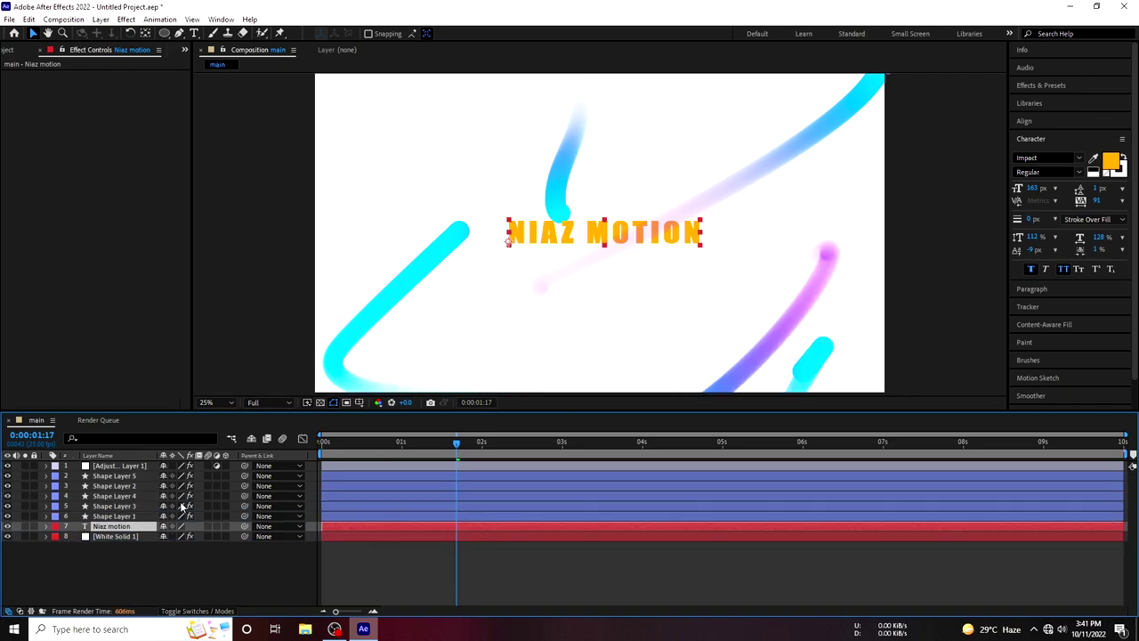
Scrub to 0:00:02:16 and 0:00:03:11 to check that the strokes pass over the title
{"action": "left_click_drag", "start_coordinate": [456, 448], "coordinate": [534, 448]}
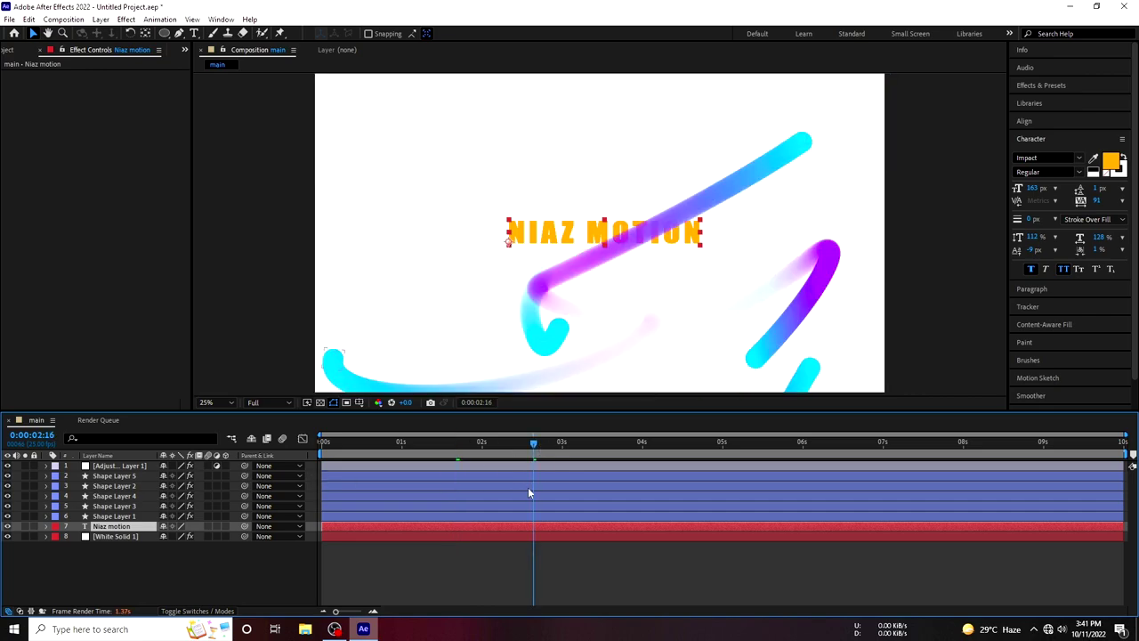
{"action": "left_click", "coordinate": [597, 443]}
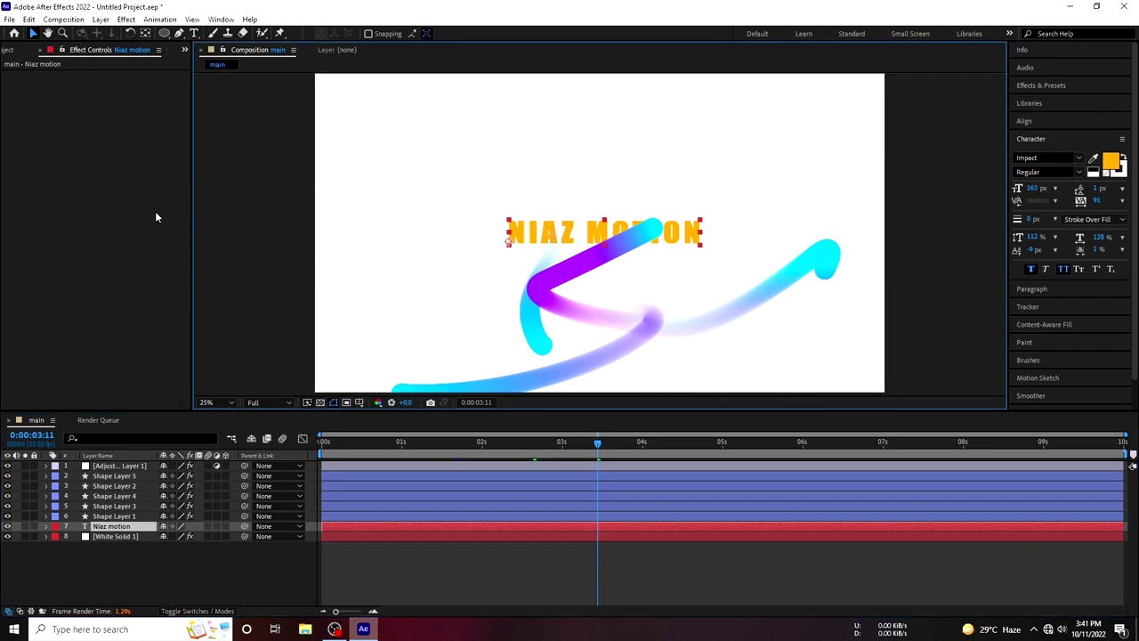
{"action": "left_click", "coordinate": [160, 18]}
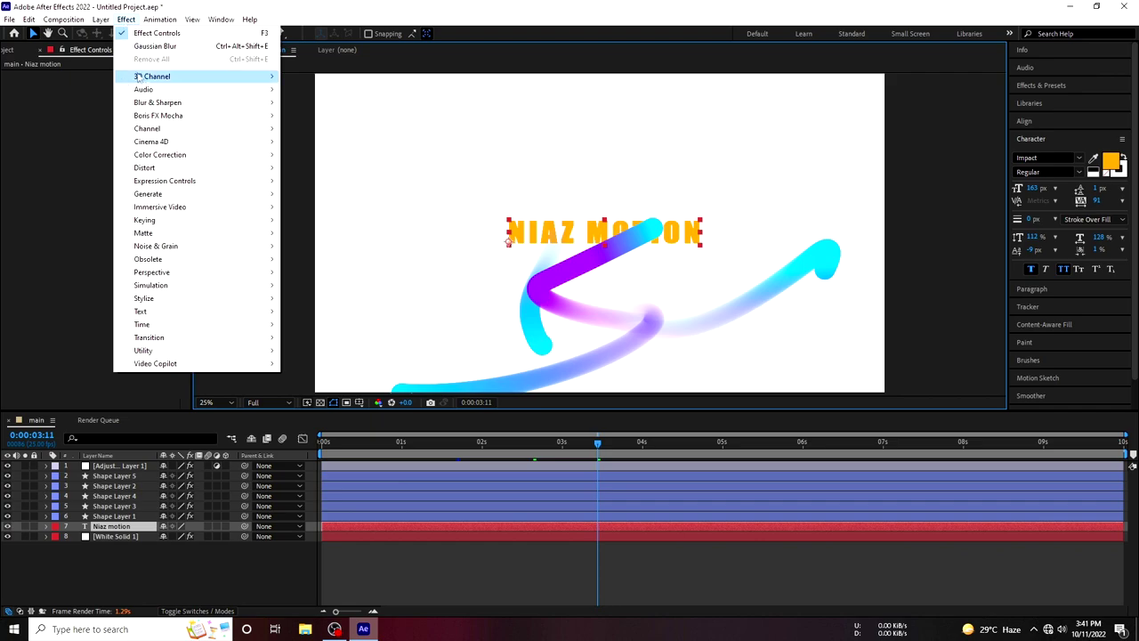
Reveal the title's Position property, rewind near the start, and set preview resolution to Third
{"action": "left_click", "coordinate": [13, 213]}
{"action": "key", "text": "p"}
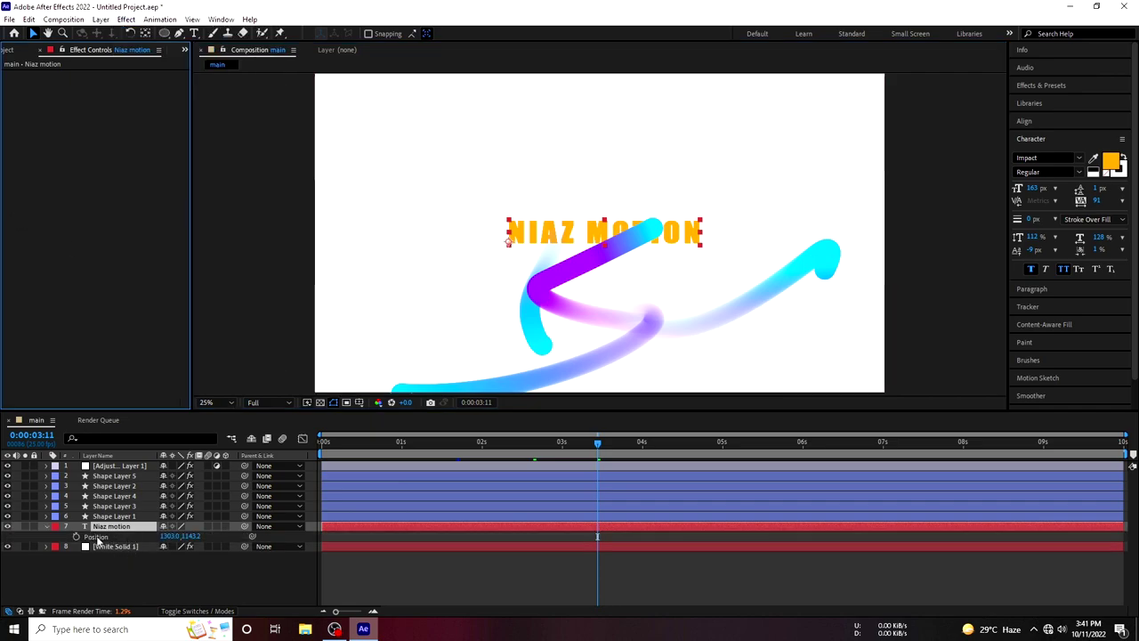
{"action": "left_click", "coordinate": [338, 454]}
{"action": "left_click_drag", "start_coordinate": [338, 456], "coordinate": [324, 456]}
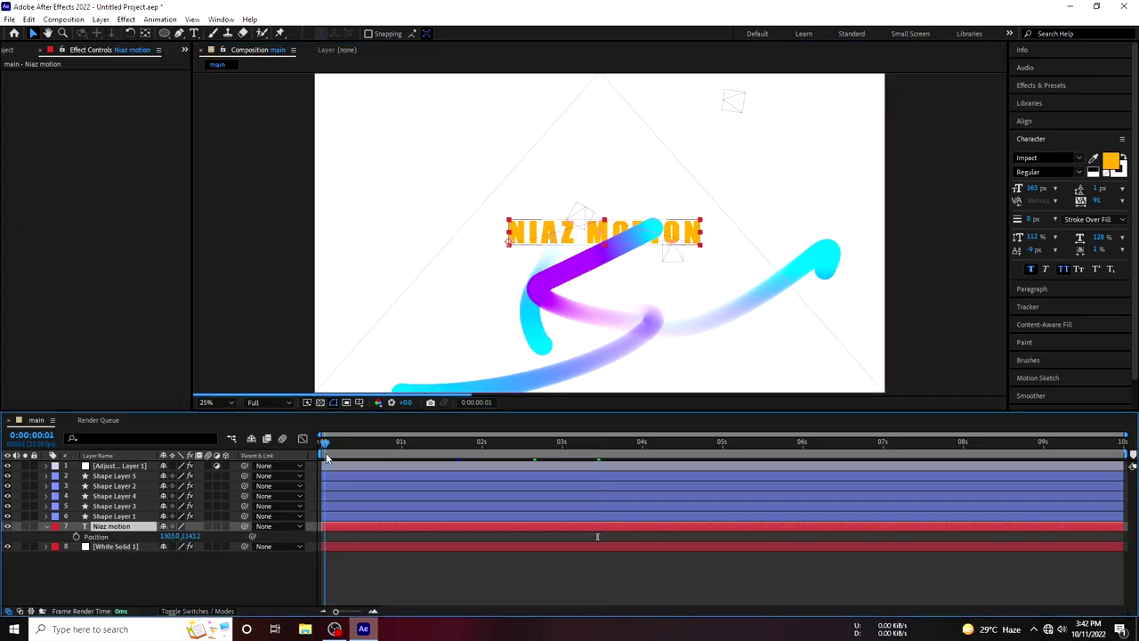
{"action": "left_click", "coordinate": [280, 403]}
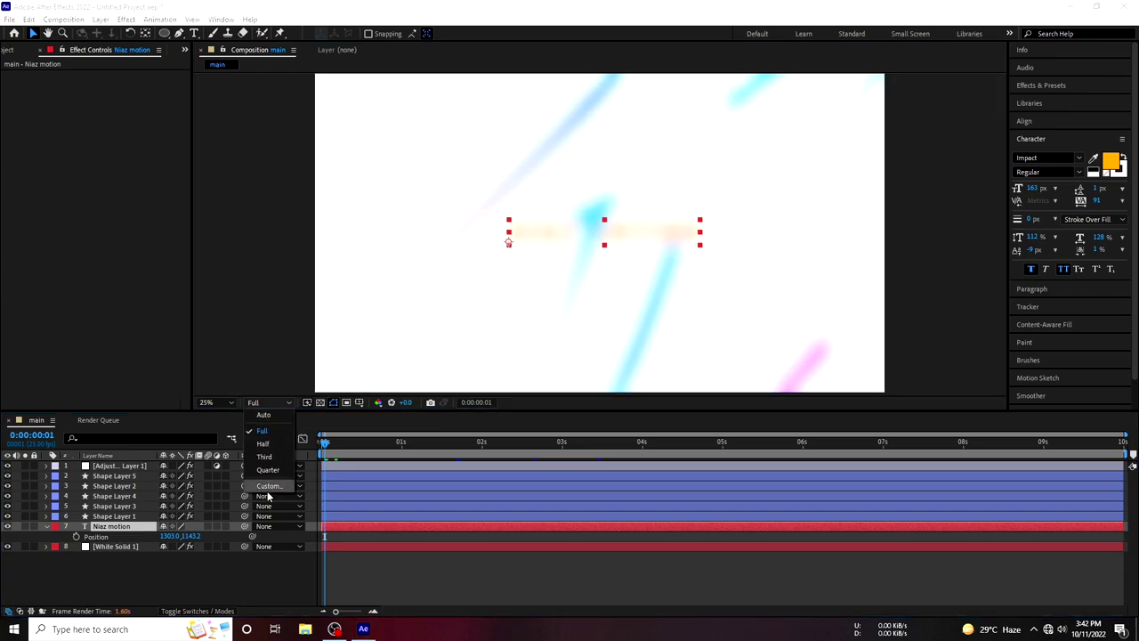
{"action": "left_click", "coordinate": [279, 458]}
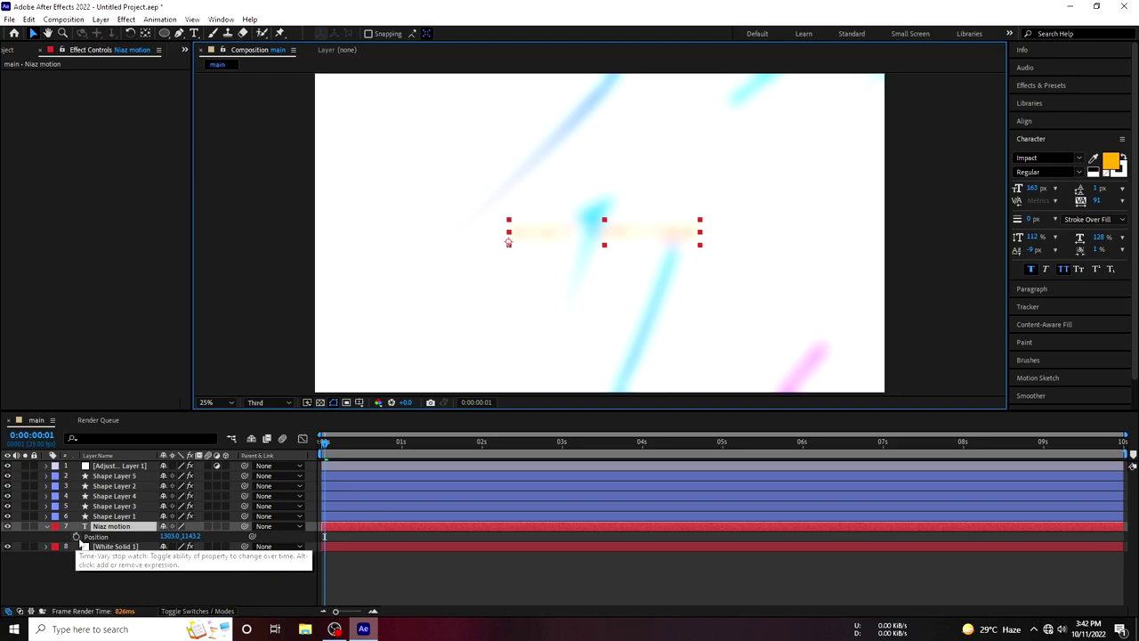
Keyframe the title's Position at 0:00 as 1049.0, 2738.2, below the frame
{"action": "left_click", "coordinate": [76, 536]}
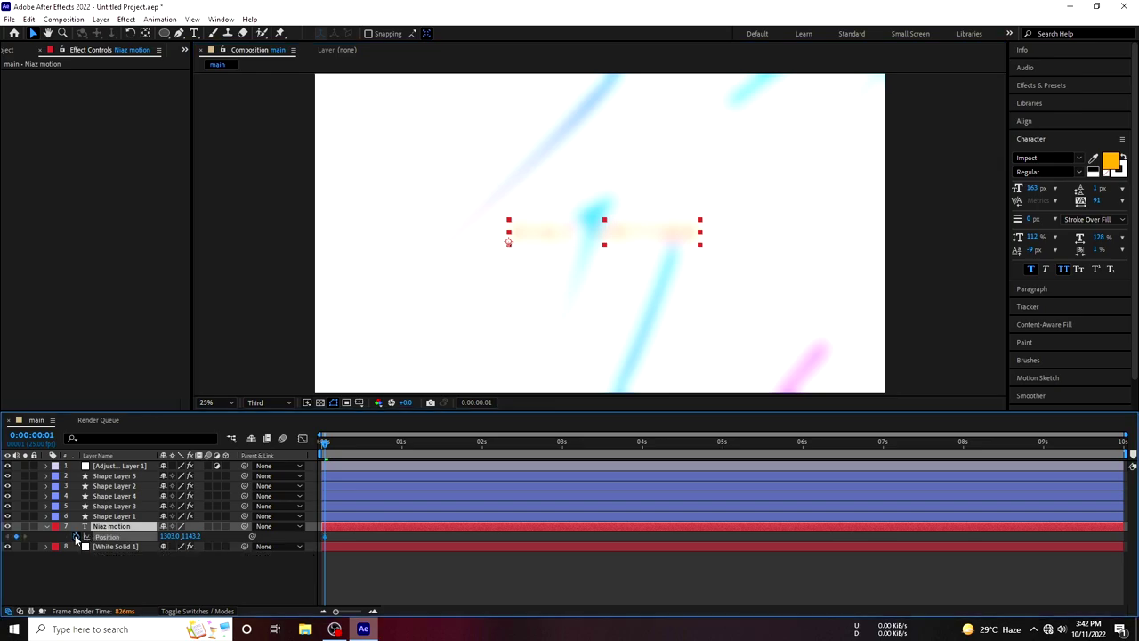
{"action": "left_click", "coordinate": [323, 454]}
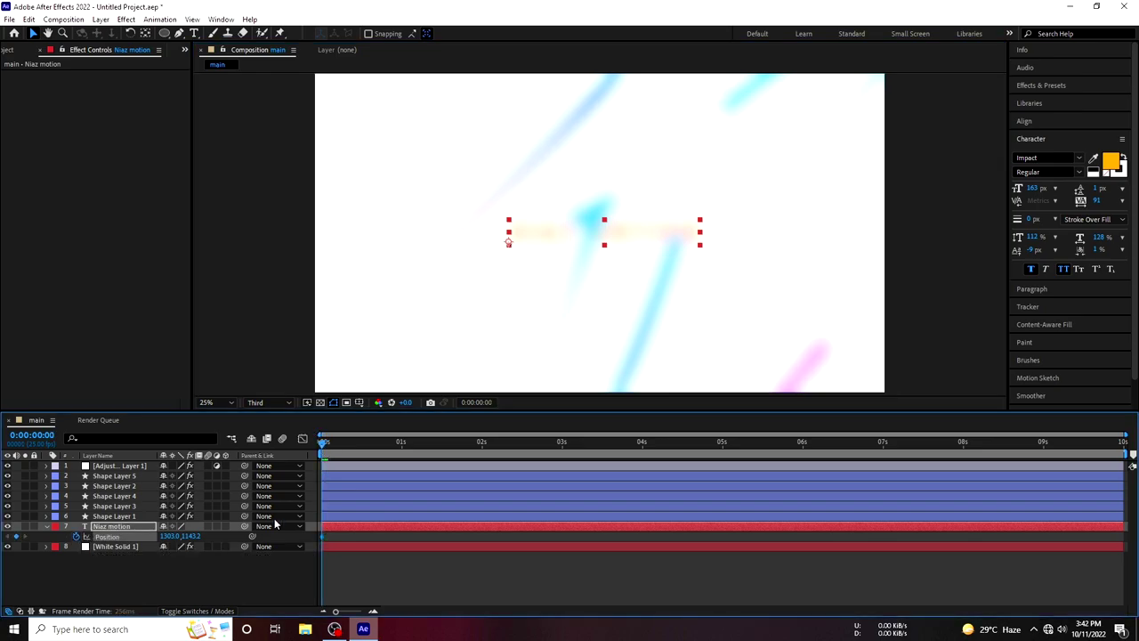
{"action": "left_click_drag", "start_coordinate": [166, 538], "coordinate": [172, 545]}
{"action": "left_click", "coordinate": [175, 537]}
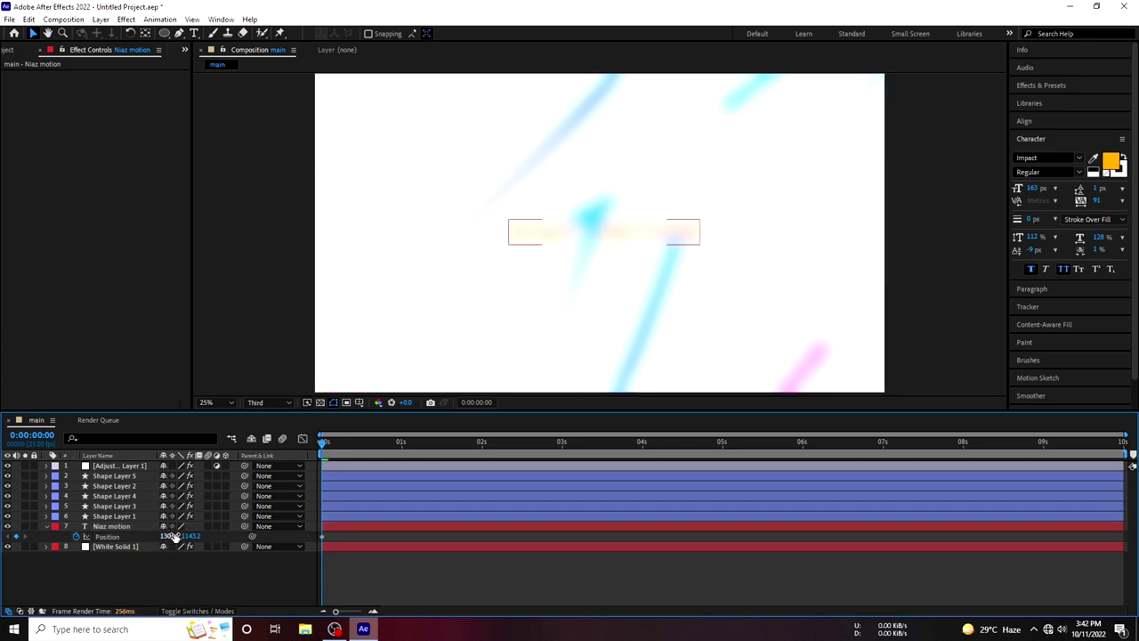
{"action": "left_click_drag", "start_coordinate": [160, 536], "coordinate": [27, 558]}
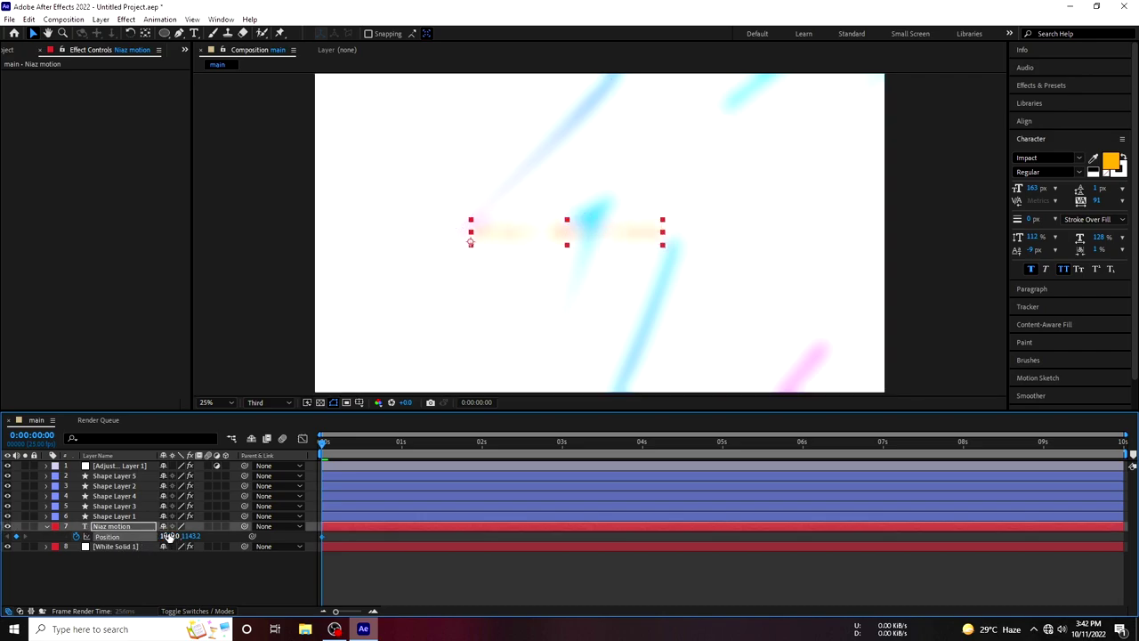
{"action": "key", "text": "ctrl+z"}
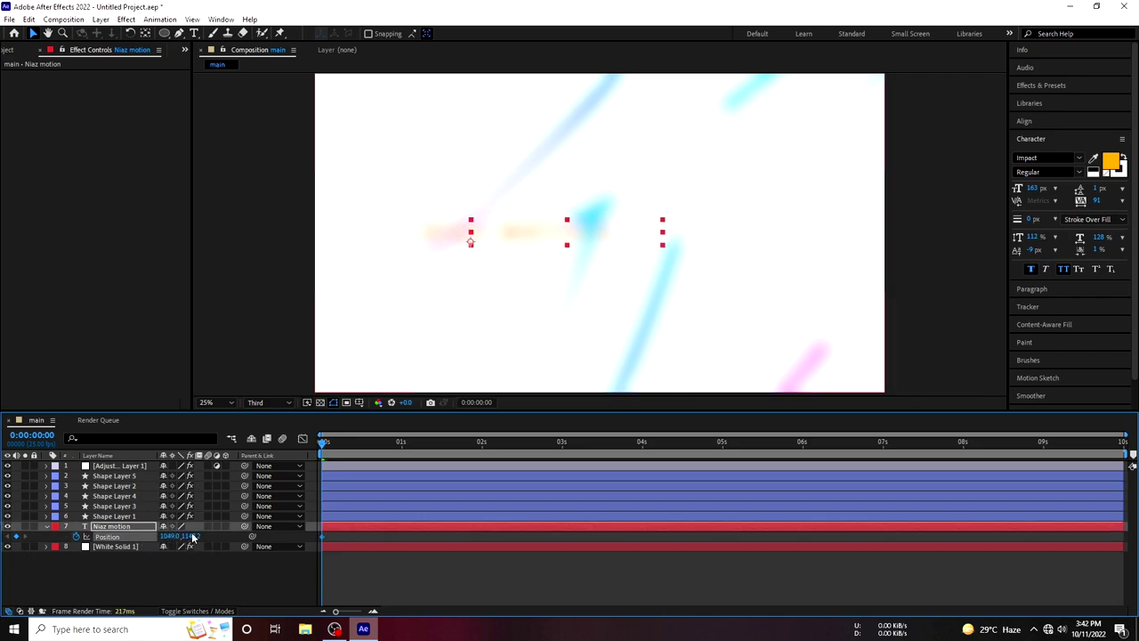
{"action": "type", "text": "2738.2"}
{"action": "key", "text": "Return"}
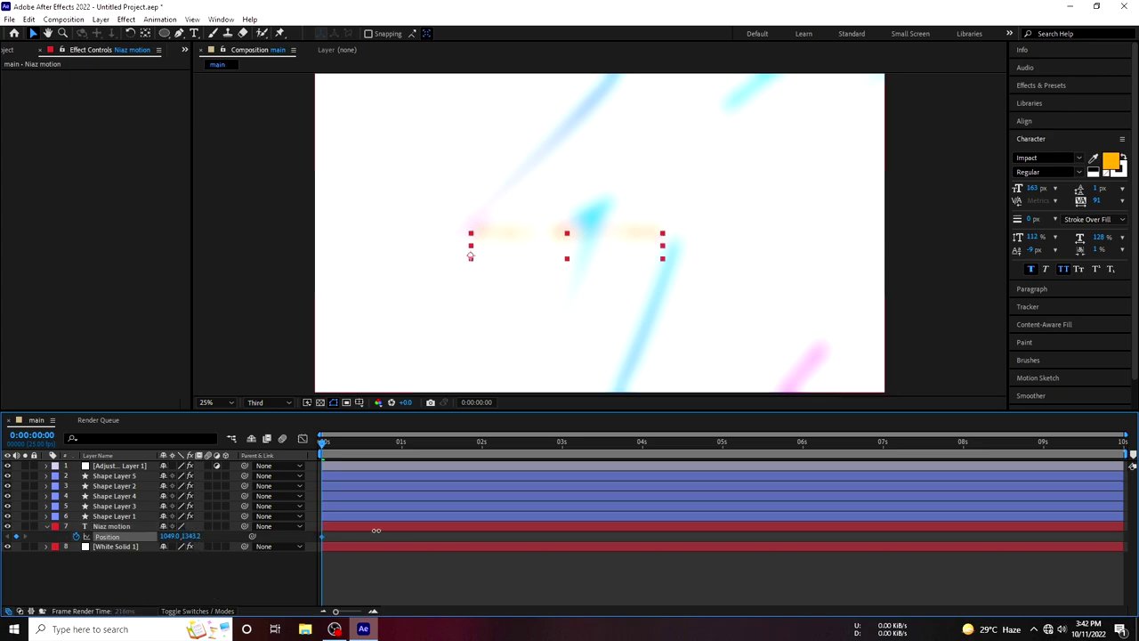
{"action": "left_click_drag", "start_coordinate": [323, 443], "coordinate": [466, 452]}
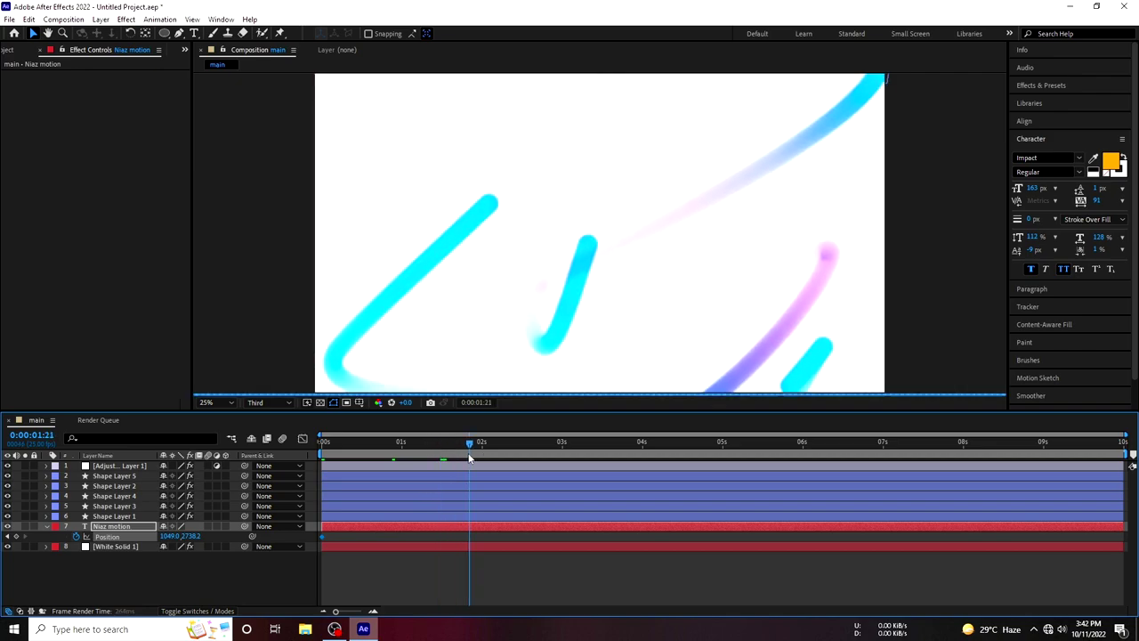
Add a Position keyframe at 1:20 with Y 1143.2 and check the 1:04 frame
{"action": "left_click", "coordinate": [183, 535]}
{"action": "left_click", "coordinate": [199, 577]}
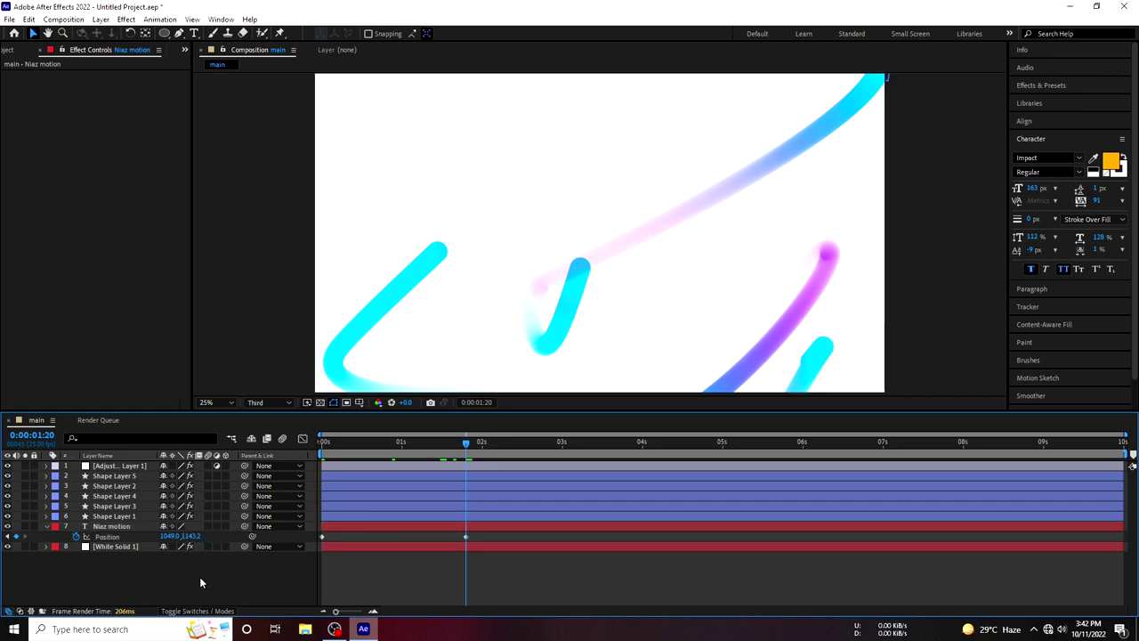
{"action": "left_click", "coordinate": [325, 449]}
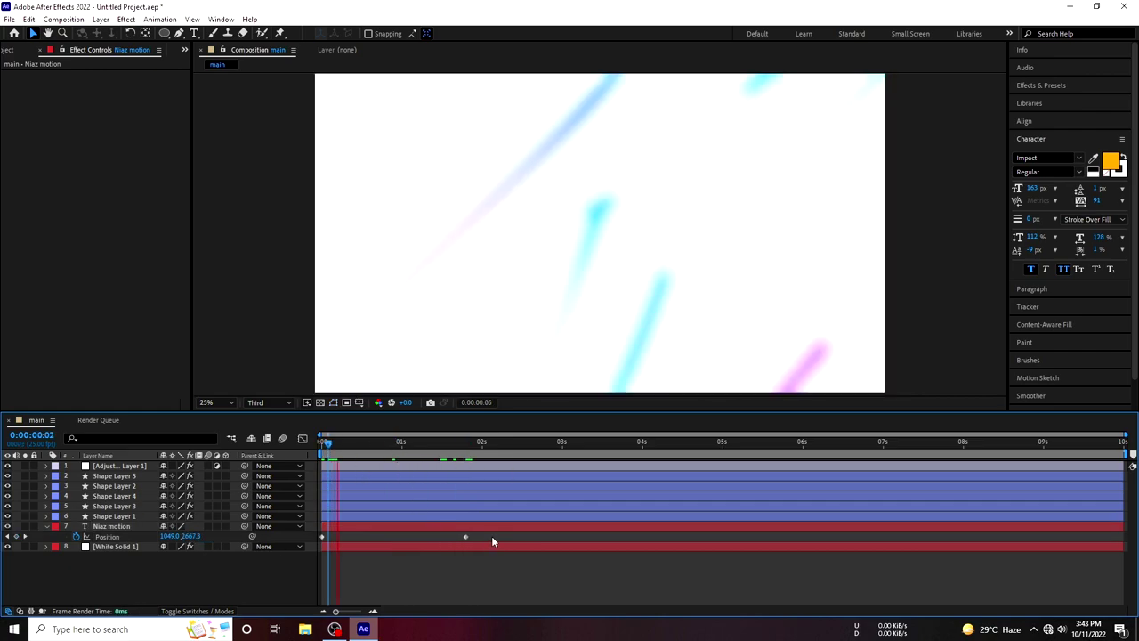
{"action": "left_click", "coordinate": [415, 456]}
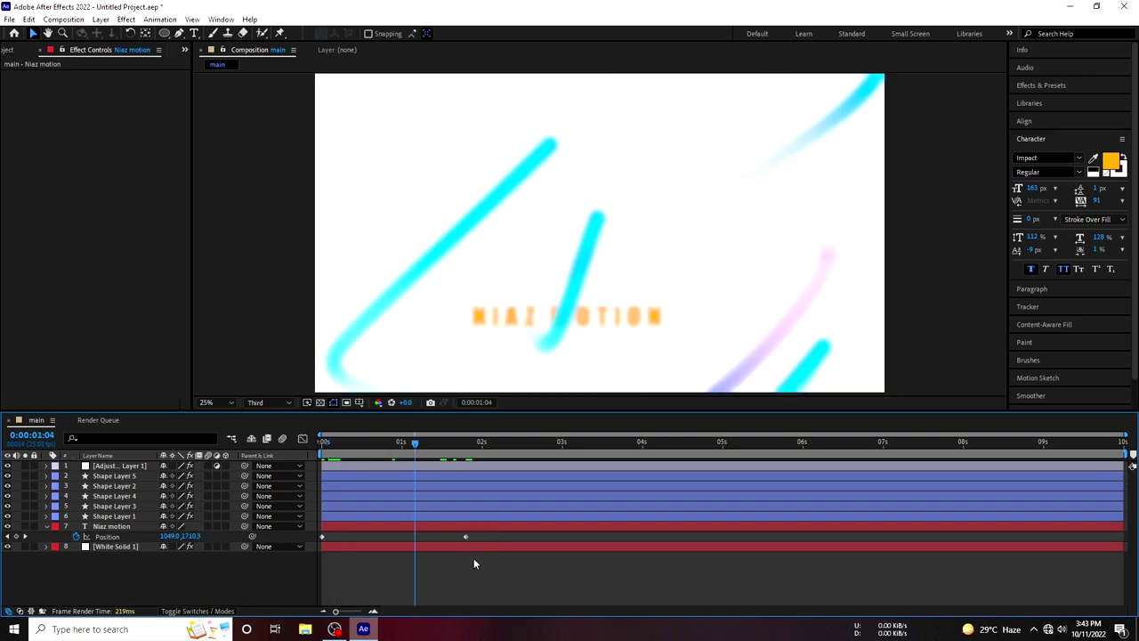
Apply Easy Ease (F9) to both title Position keyframes
{"action": "left_click_drag", "start_coordinate": [473, 558], "coordinate": [298, 539]}
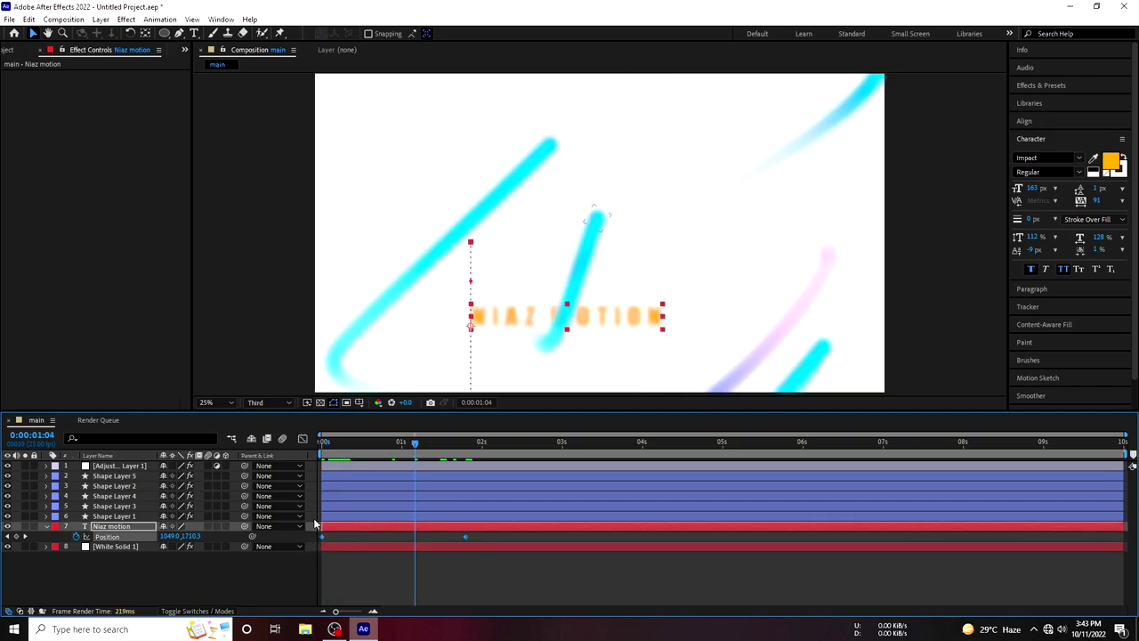
{"action": "left_click", "coordinate": [161, 19]}
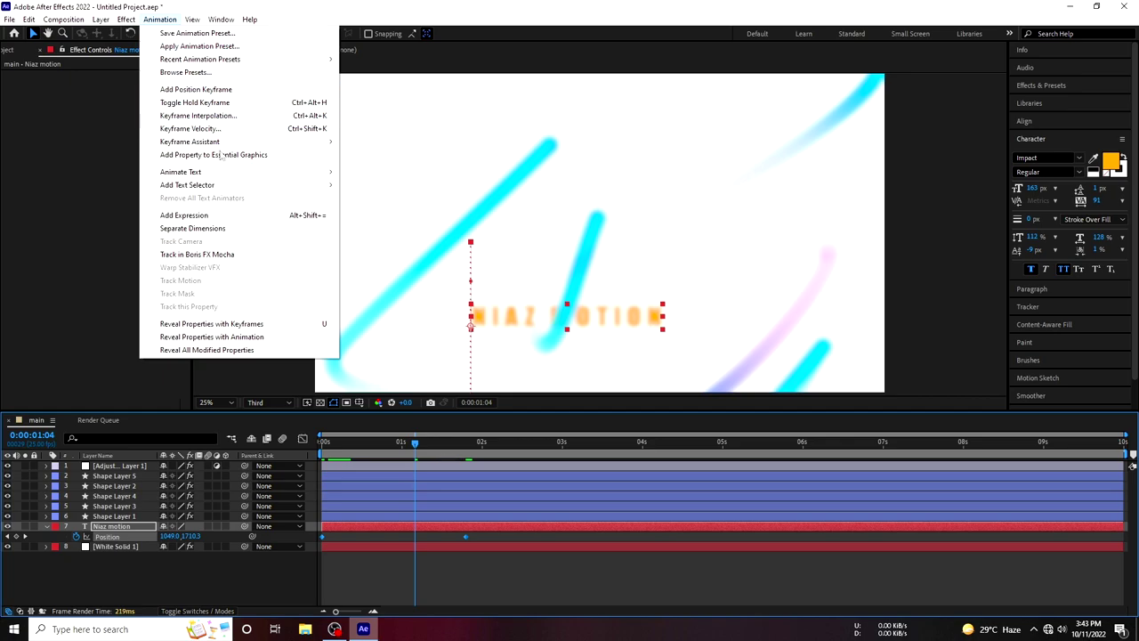
{"action": "left_click", "coordinate": [117, 152]}
{"action": "left_click_drag", "start_coordinate": [482, 536], "coordinate": [299, 537]}
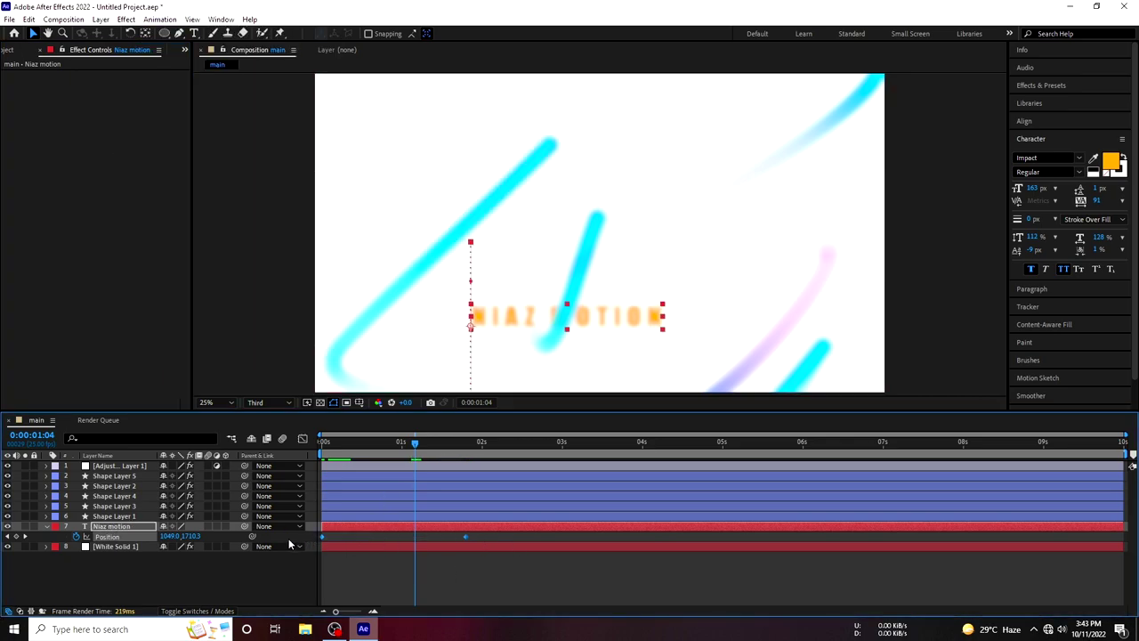
{"action": "key", "text": "F9"}
Inspect the eased Position keyframes in the Graph Editor with the title layer selected
{"action": "left_click", "coordinate": [303, 437]}
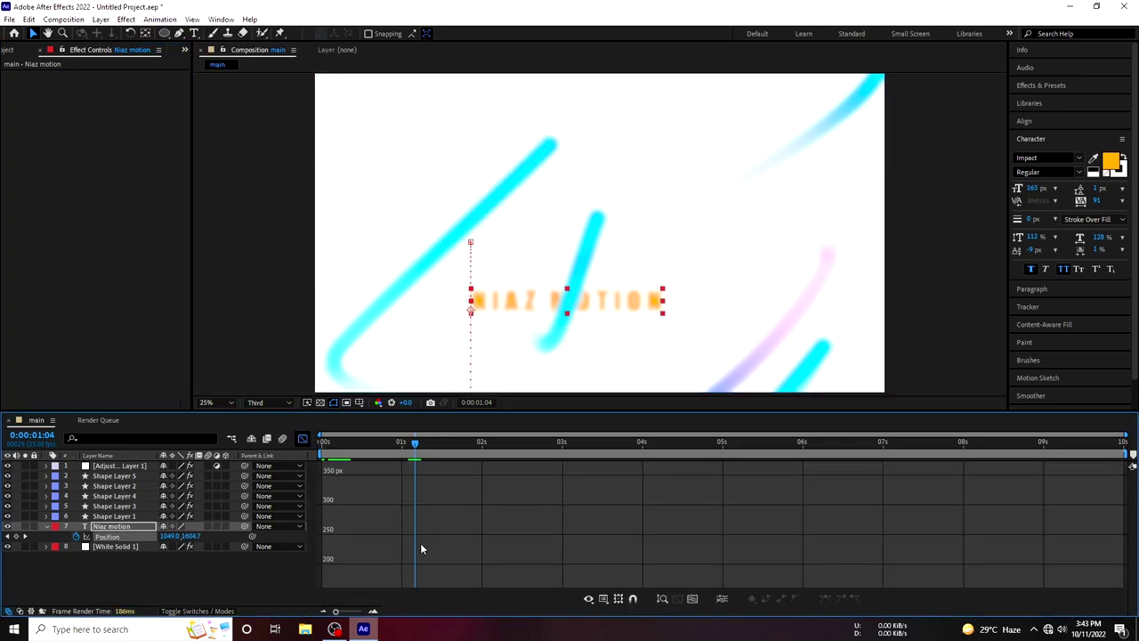
{"action": "left_click", "coordinate": [304, 439]}
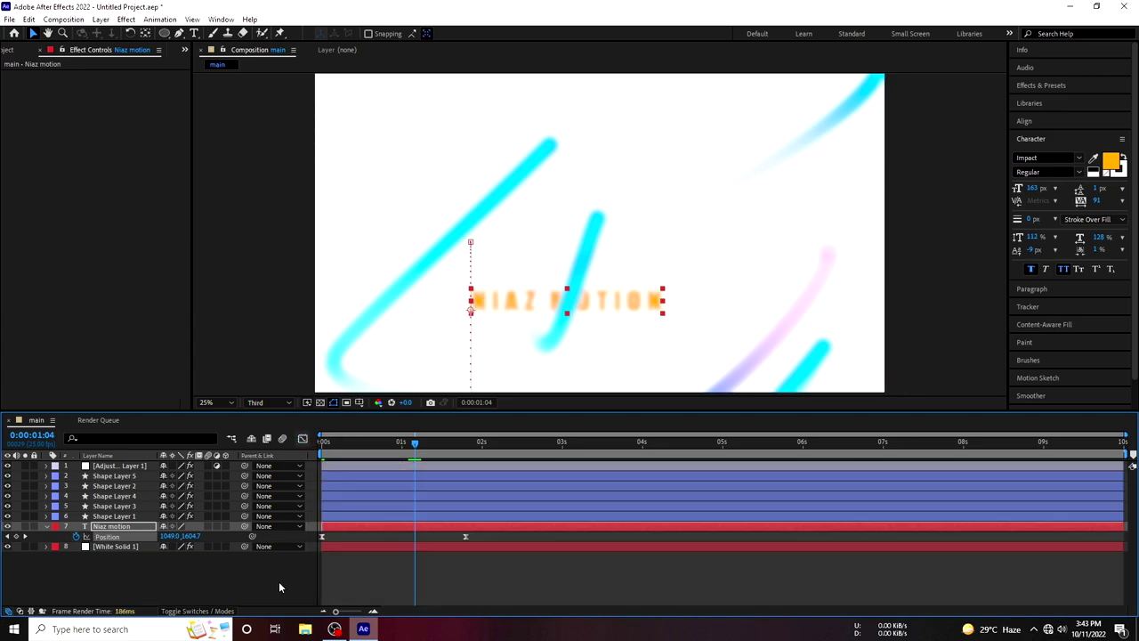
{"action": "left_click", "coordinate": [303, 439]}
{"action": "left_click", "coordinate": [238, 558]}
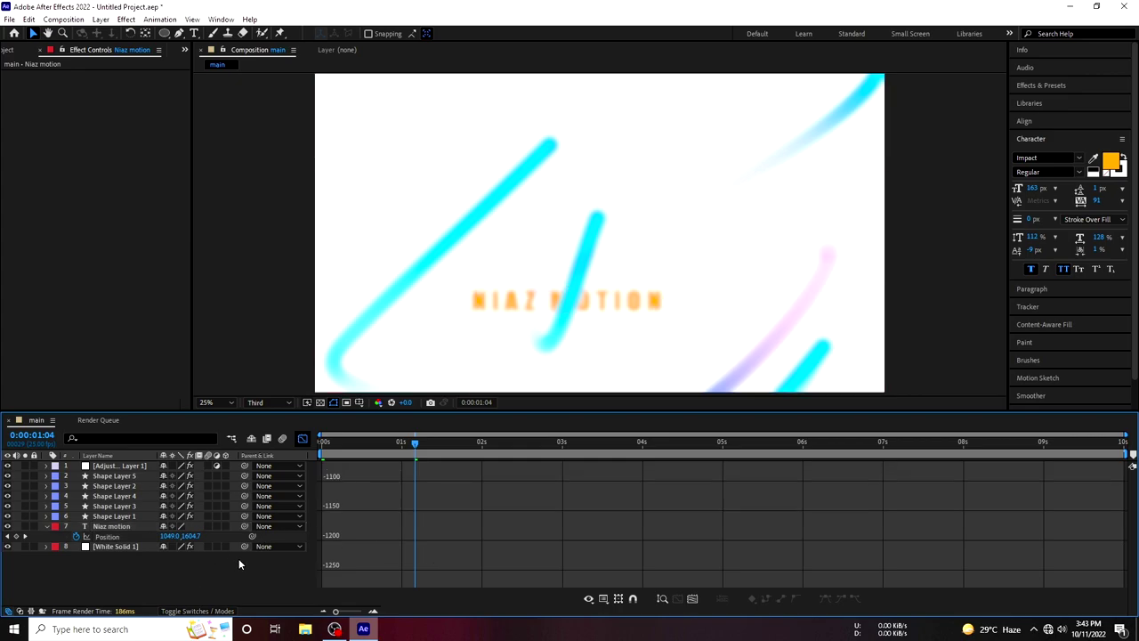
{"action": "left_click", "coordinate": [101, 527]}
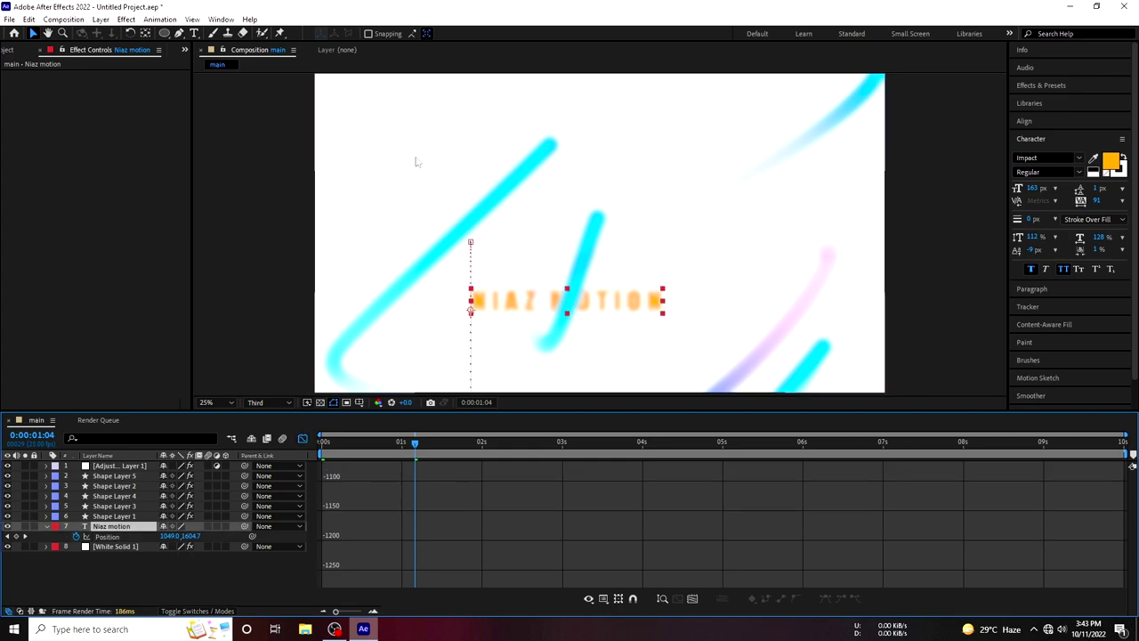
{"action": "left_click", "coordinate": [160, 19]}
{"action": "left_click", "coordinate": [160, 18]}
Set the Position keyframes' easing to 100 and 22 influence in Keyframe Wingman
{"action": "left_click", "coordinate": [221, 19]}
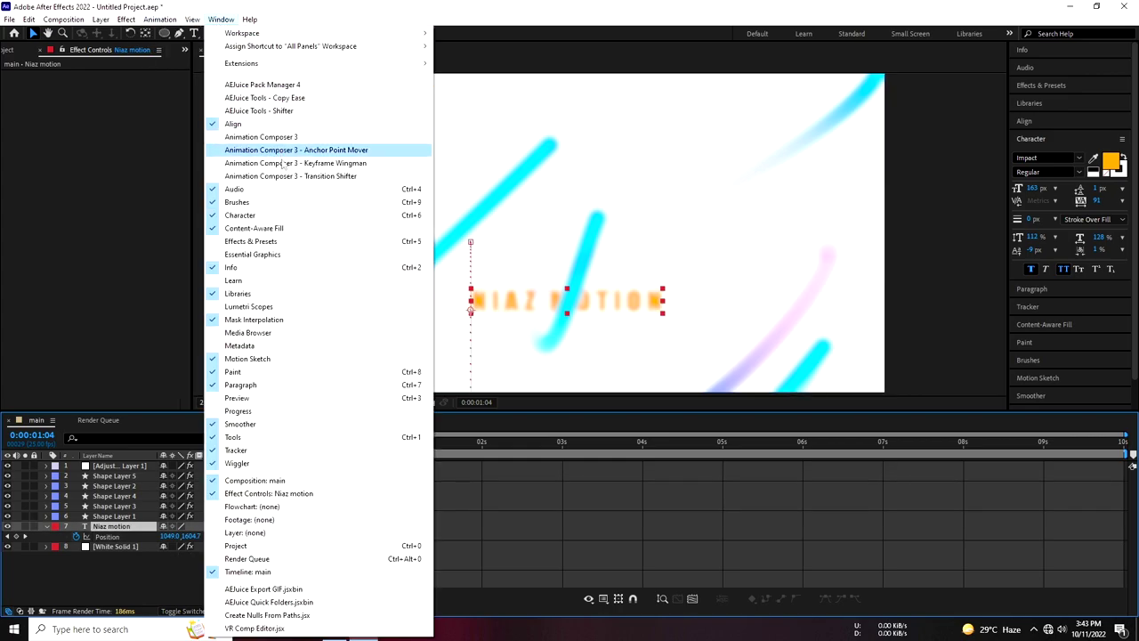
{"action": "left_click", "coordinate": [298, 120]}
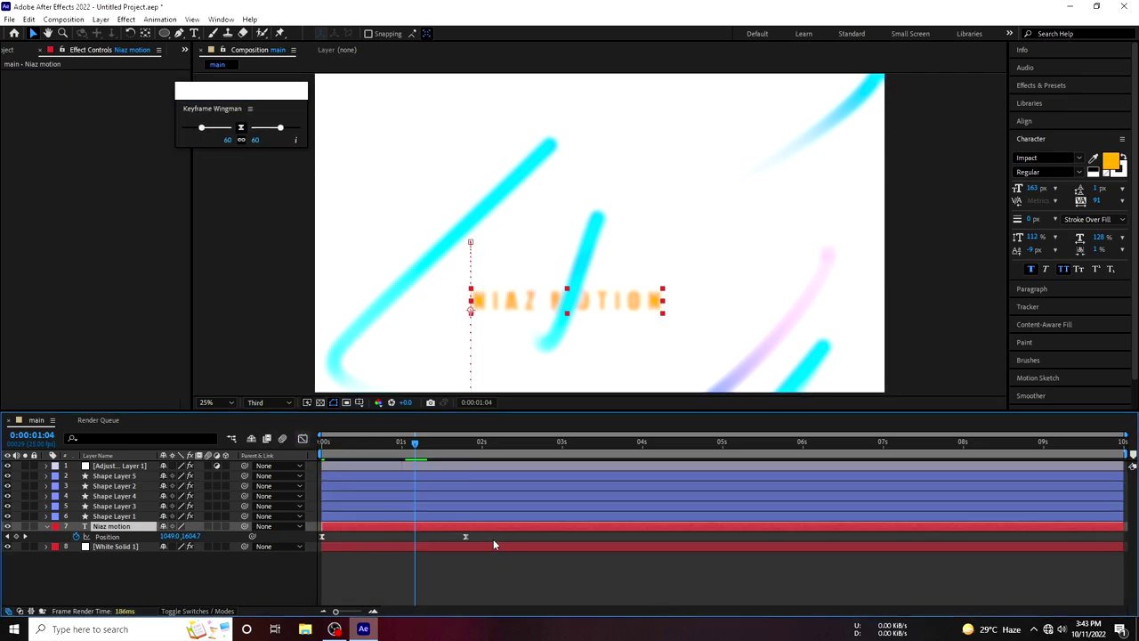
{"action": "left_click_drag", "start_coordinate": [493, 539], "coordinate": [391, 538]}
{"action": "mouse_move", "coordinate": [279, 127]}
{"action": "left_mouse_down"}
{"action": "mouse_move", "coordinate": [301, 129]}
{"action": "mouse_move", "coordinate": [260, 128]}
{"action": "left_mouse_up"}
{"action": "left_click", "coordinate": [322, 441]}
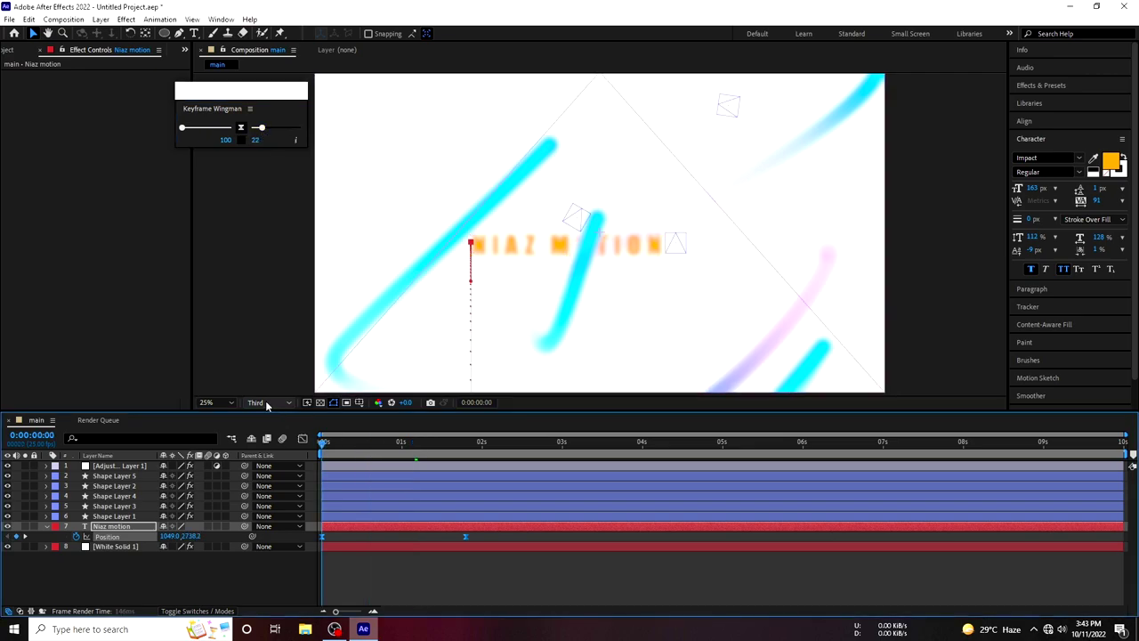
Preview the title's slide-up at Quarter resolution, then return to the first frame
{"action": "left_click", "coordinate": [267, 402]}
{"action": "left_click", "coordinate": [269, 470]}
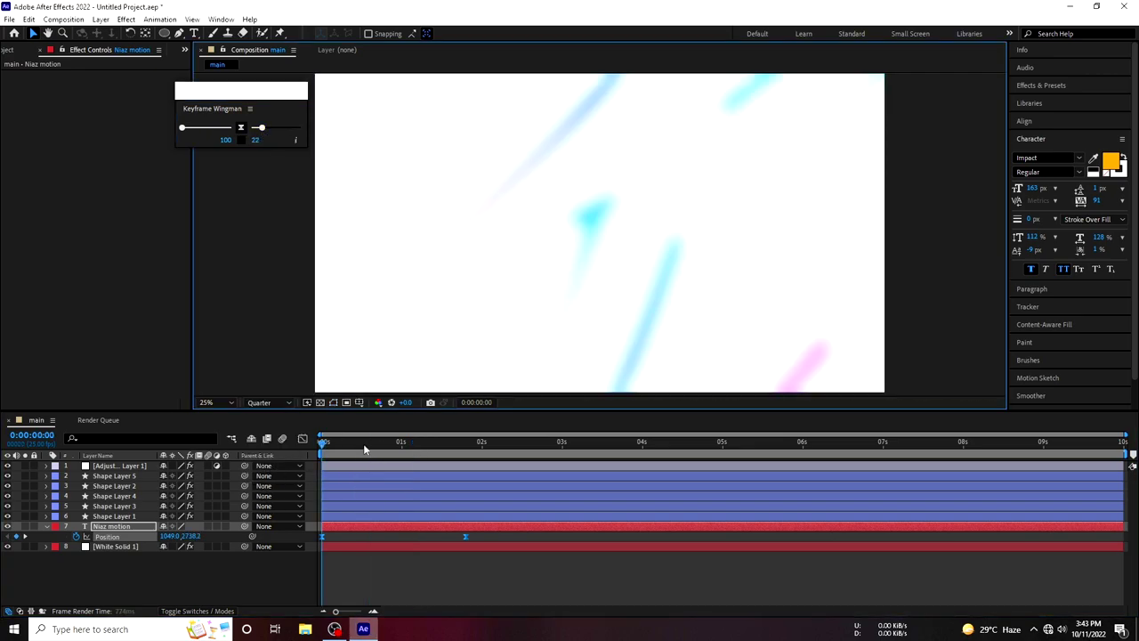
{"action": "key", "text": "space"}
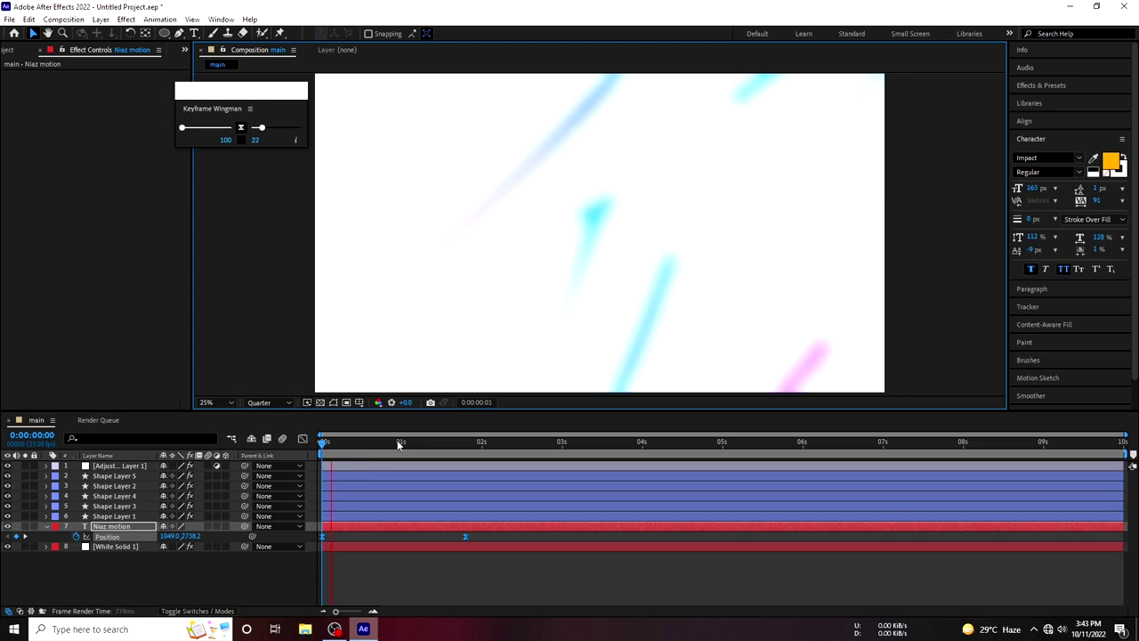
{"action": "left_click", "coordinate": [383, 451]}
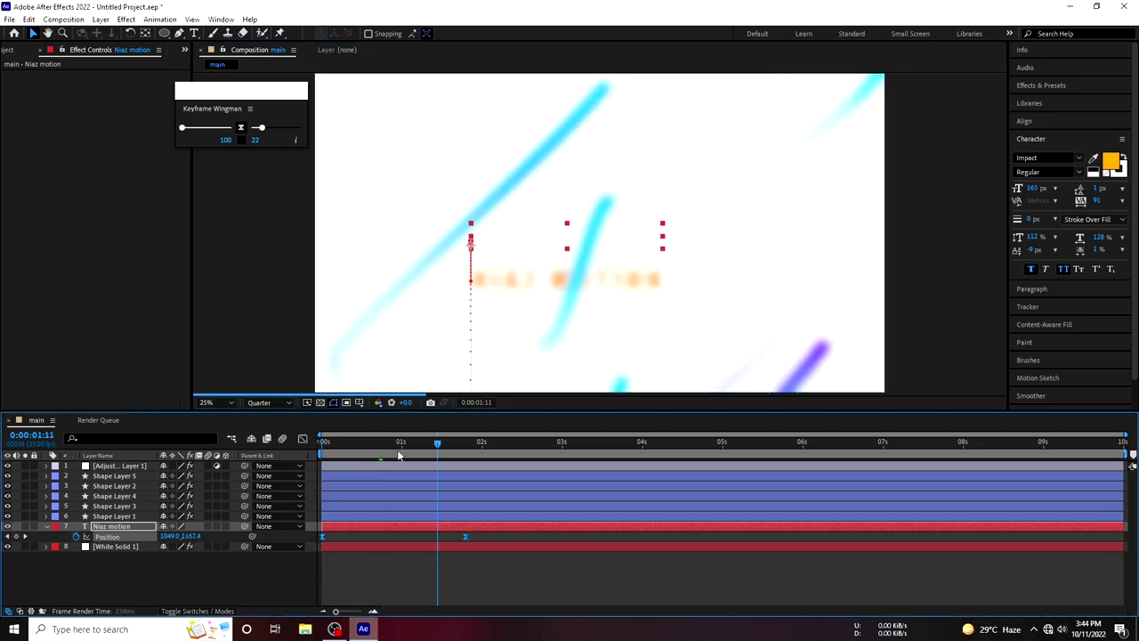
{"action": "left_click", "coordinate": [329, 459]}
{"action": "left_click", "coordinate": [329, 434]}
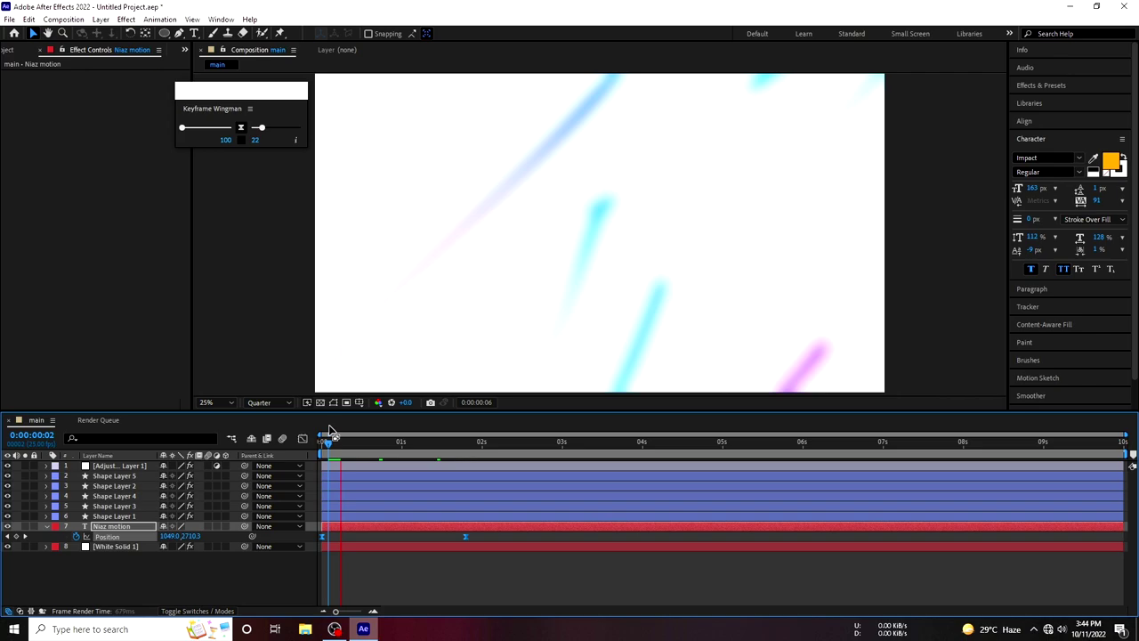
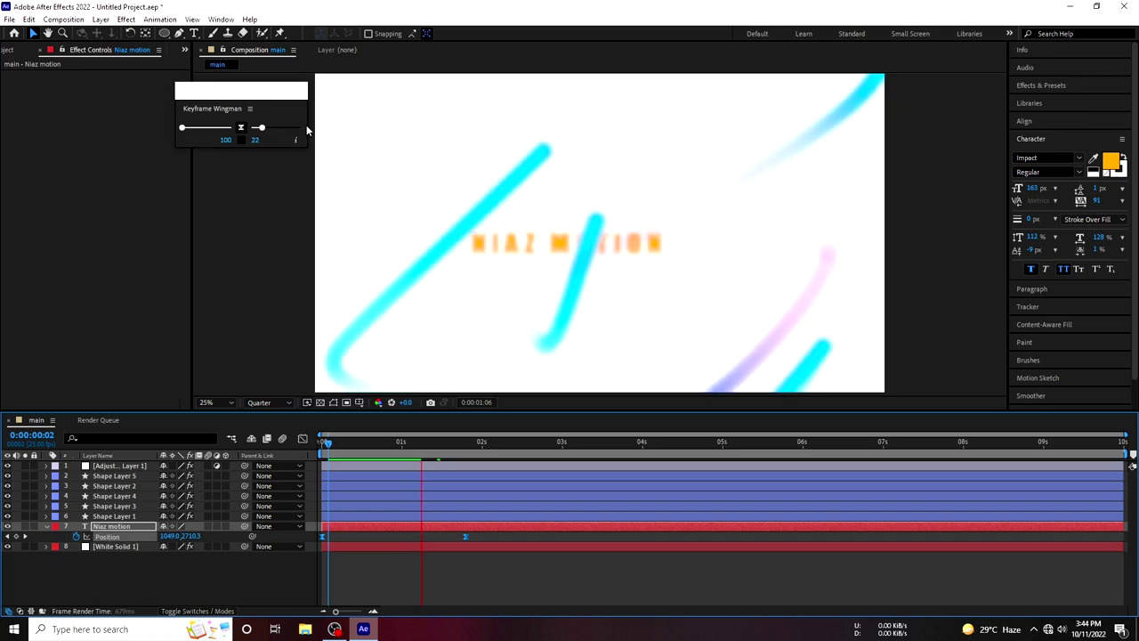
Set Keyframe Wingman easing to 10, reveal NIAZ MOTION's Scale at 100%, and return to frame 0
{"action": "left_click_drag", "start_coordinate": [261, 129], "coordinate": [255, 132]}
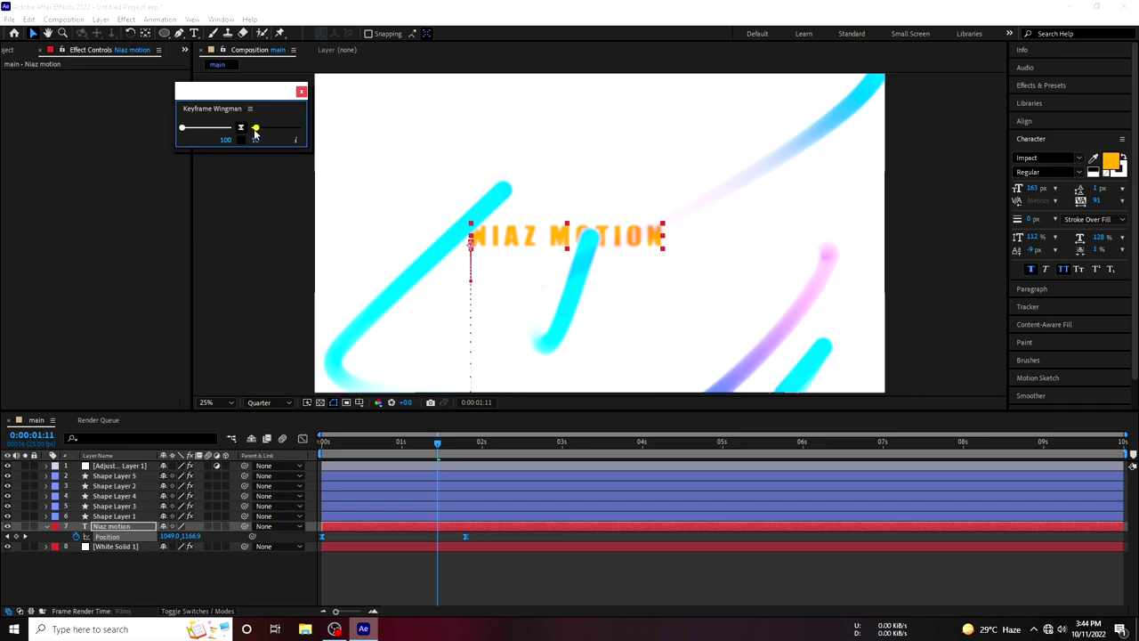
{"action": "left_click", "coordinate": [274, 254]}
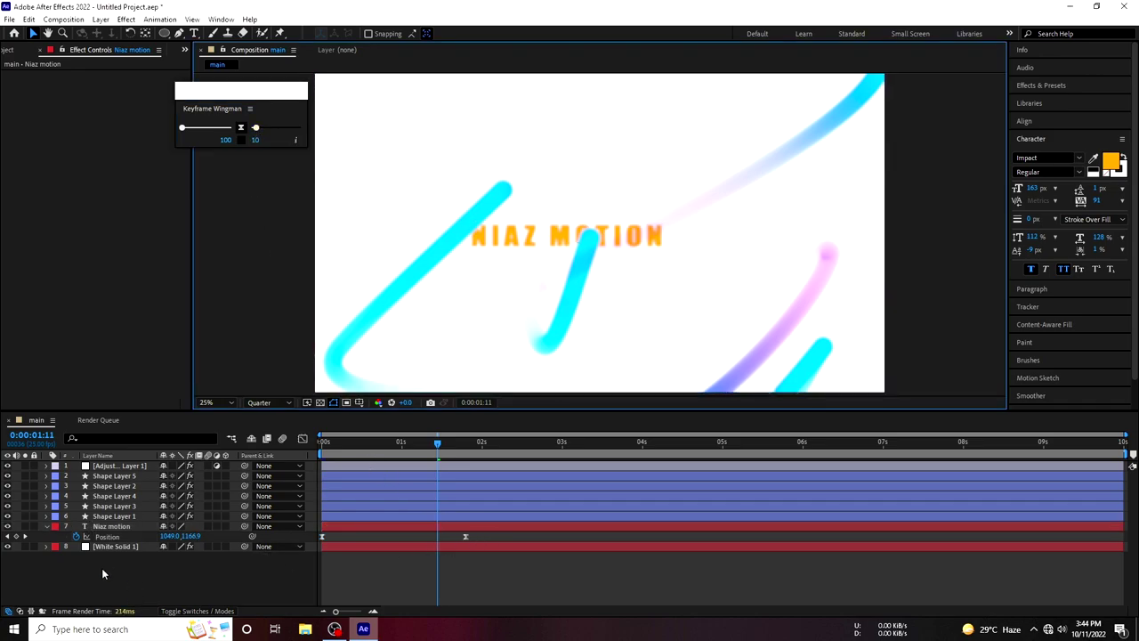
{"action": "left_click", "coordinate": [110, 526]}
{"action": "key", "text": "s"}
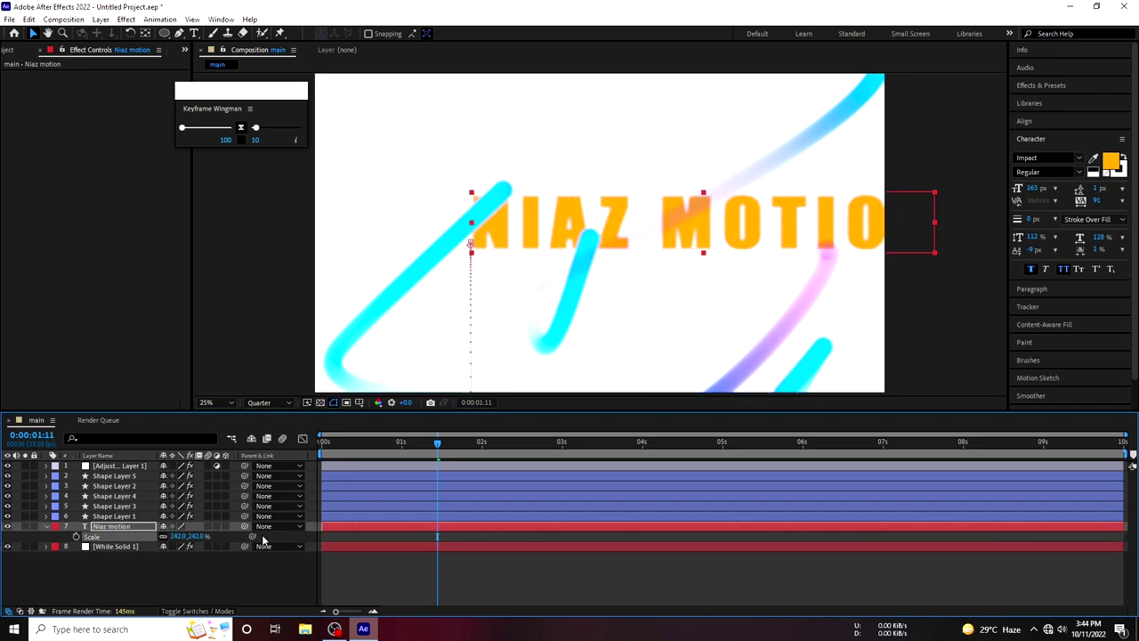
{"action": "key", "text": "ctrl+z"}
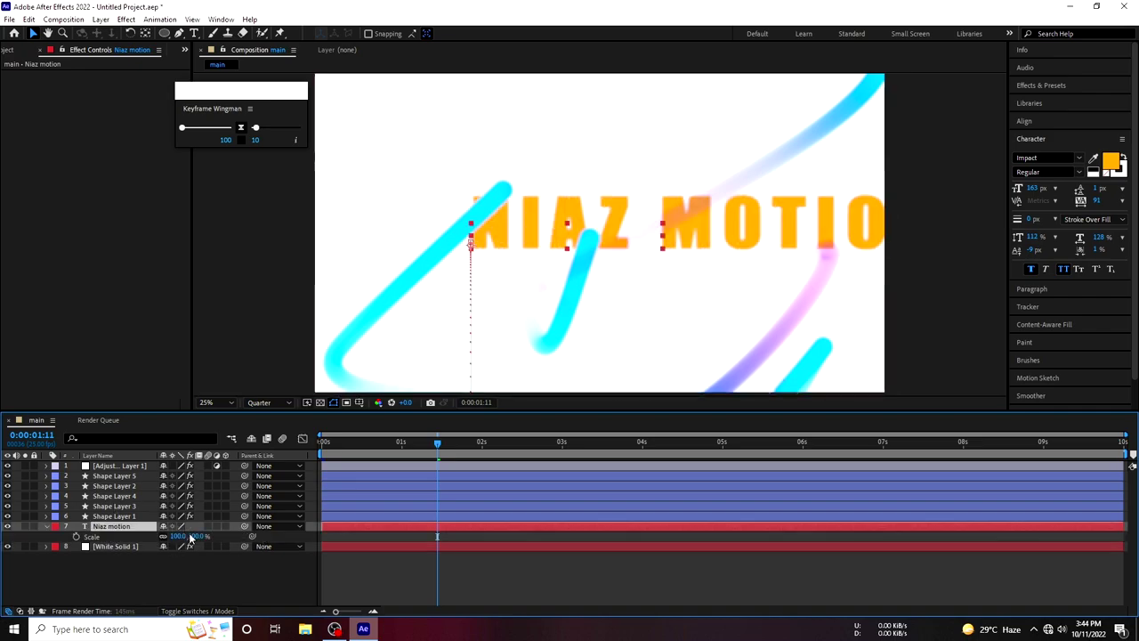
{"action": "key", "text": "j"}
{"action": "key", "text": "j"}
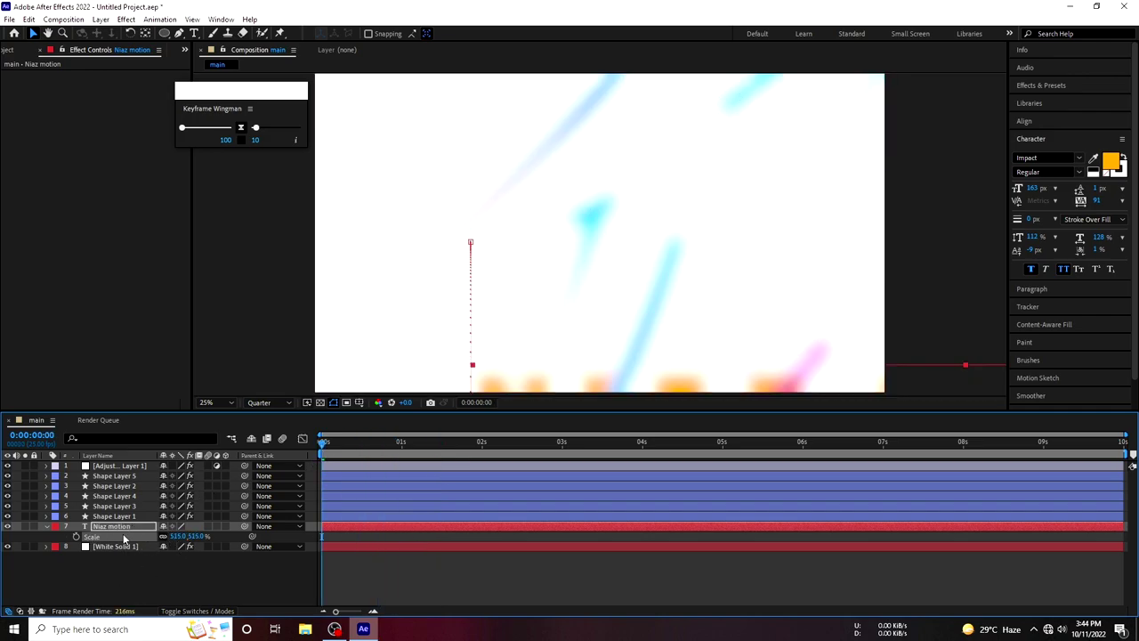
Key the title's Scale at 100% at 0:00:02:11
{"action": "left_click_drag", "start_coordinate": [370, 440], "coordinate": [517, 443]}
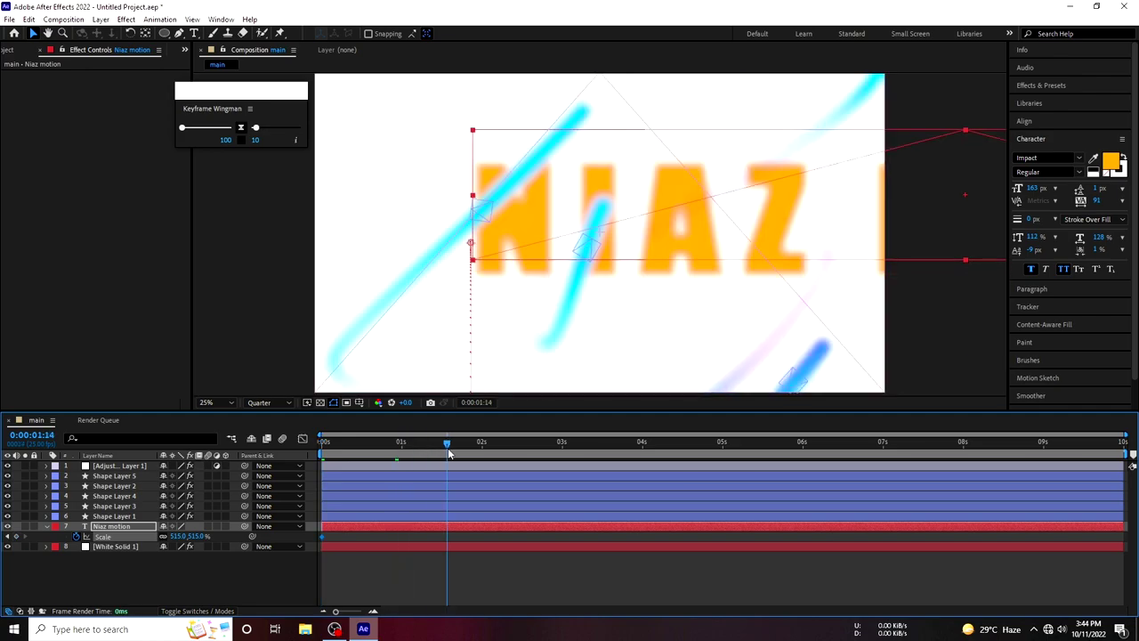
{"action": "left_click_drag", "start_coordinate": [182, 537], "coordinate": [178, 538]}
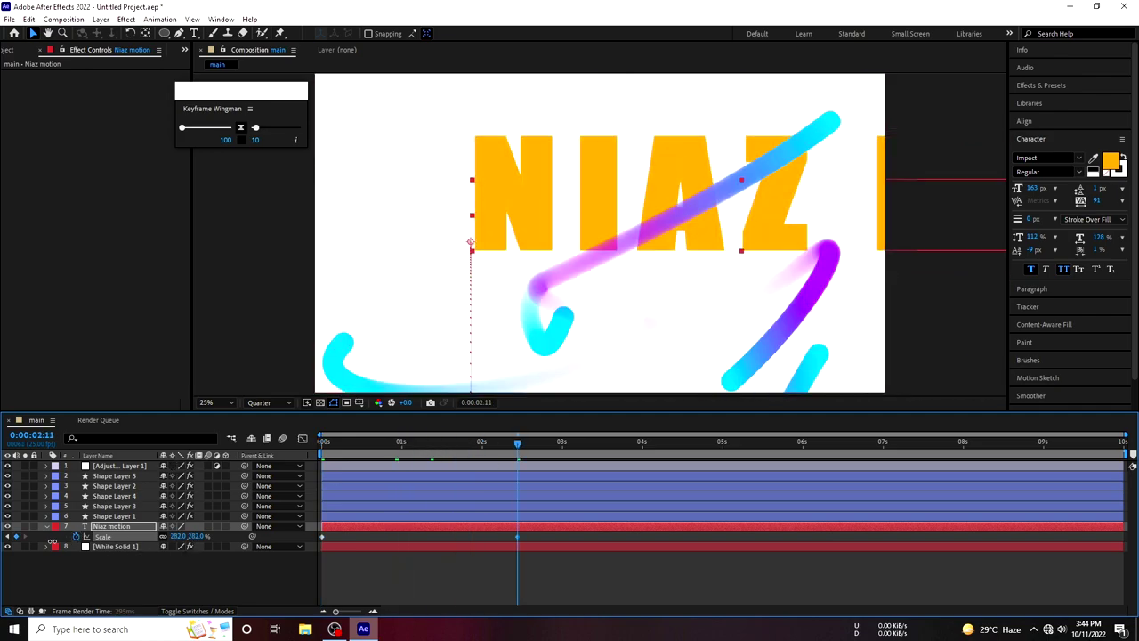
{"action": "left_click", "coordinate": [178, 538]}
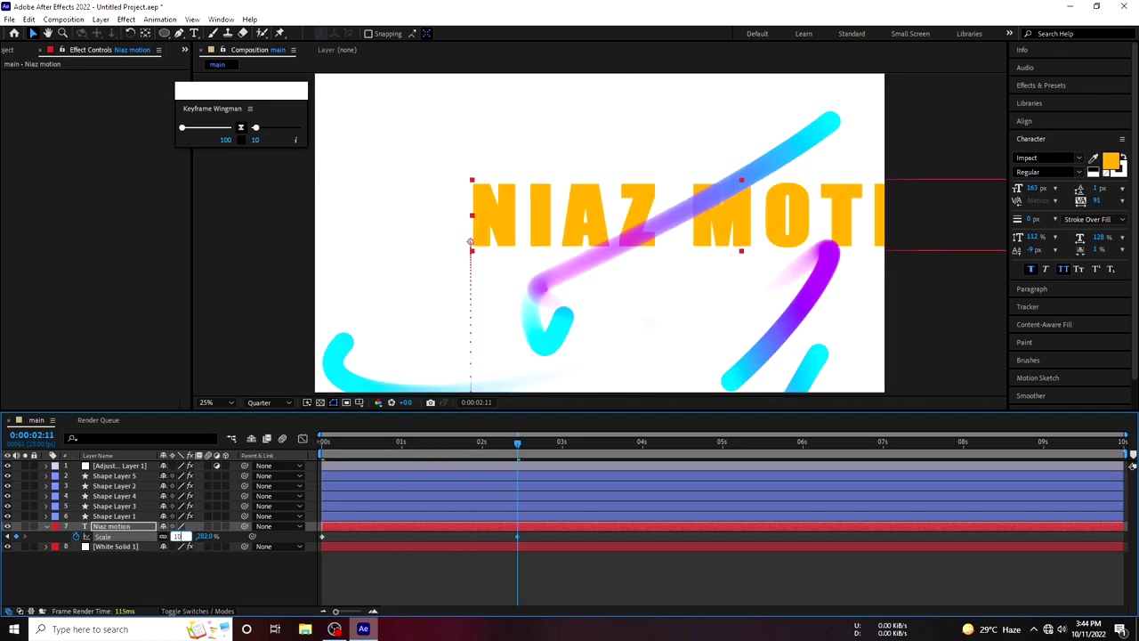
{"action": "type", "text": "100.0,100.0"}
{"action": "key", "text": "Return"}
Ease all Position and Scale keyframes, pull the final Scale key earlier to about 1:07, and preview
{"action": "key", "text": "shift+p"}
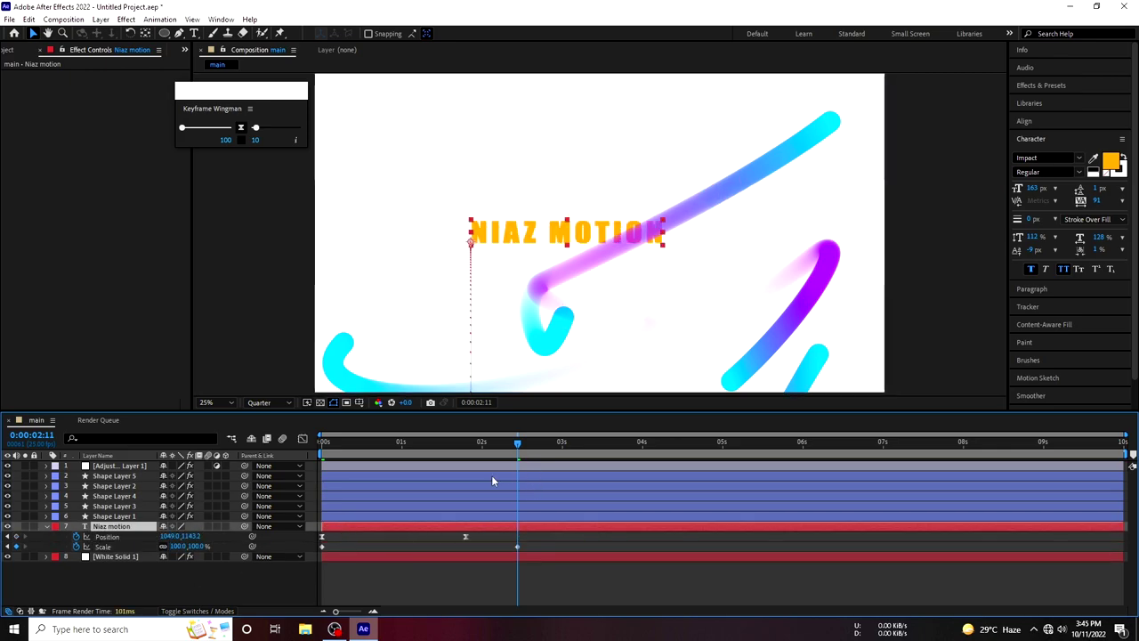
{"action": "left_click_drag", "start_coordinate": [532, 533], "coordinate": [319, 546]}
{"action": "left_click", "coordinate": [241, 127]}
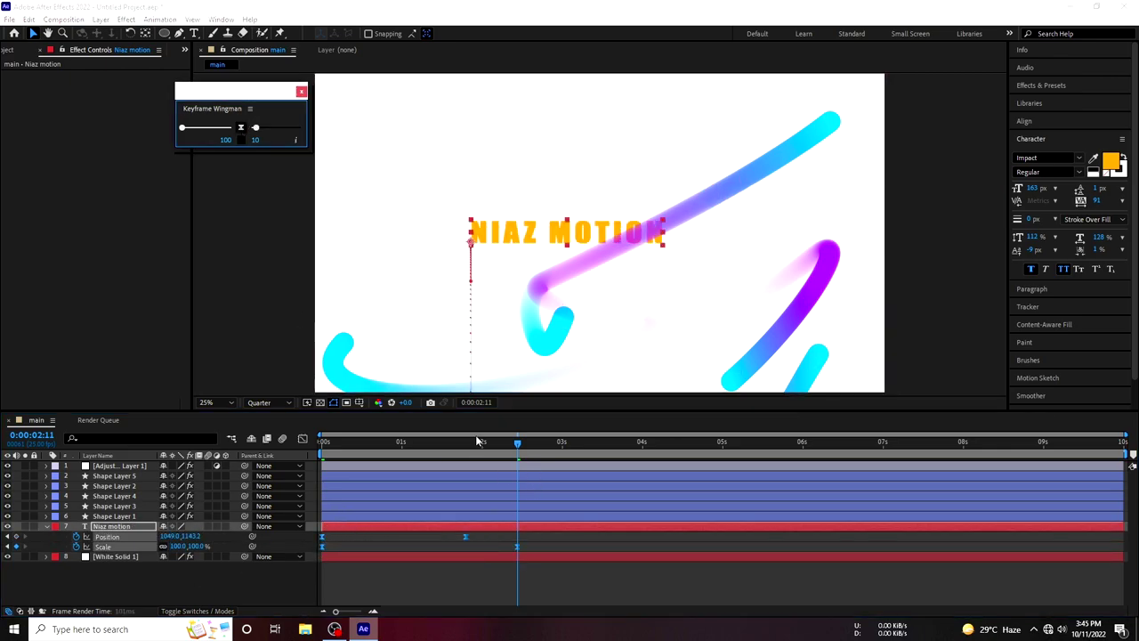
{"action": "left_click_drag", "start_coordinate": [517, 547], "coordinate": [426, 546]}
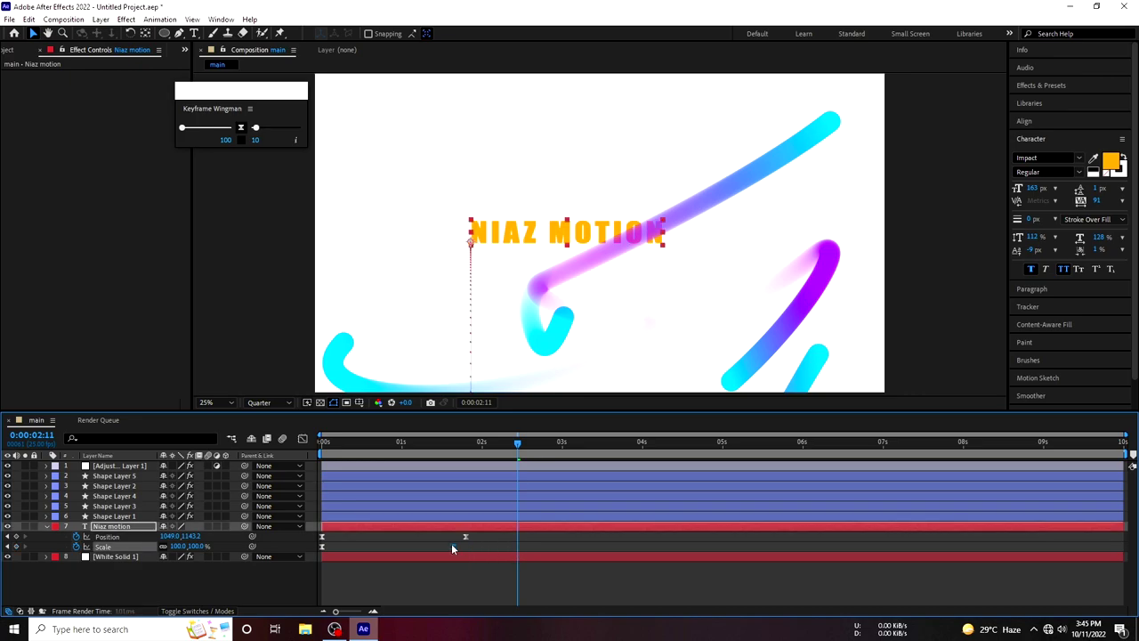
{"action": "key", "text": "space"}
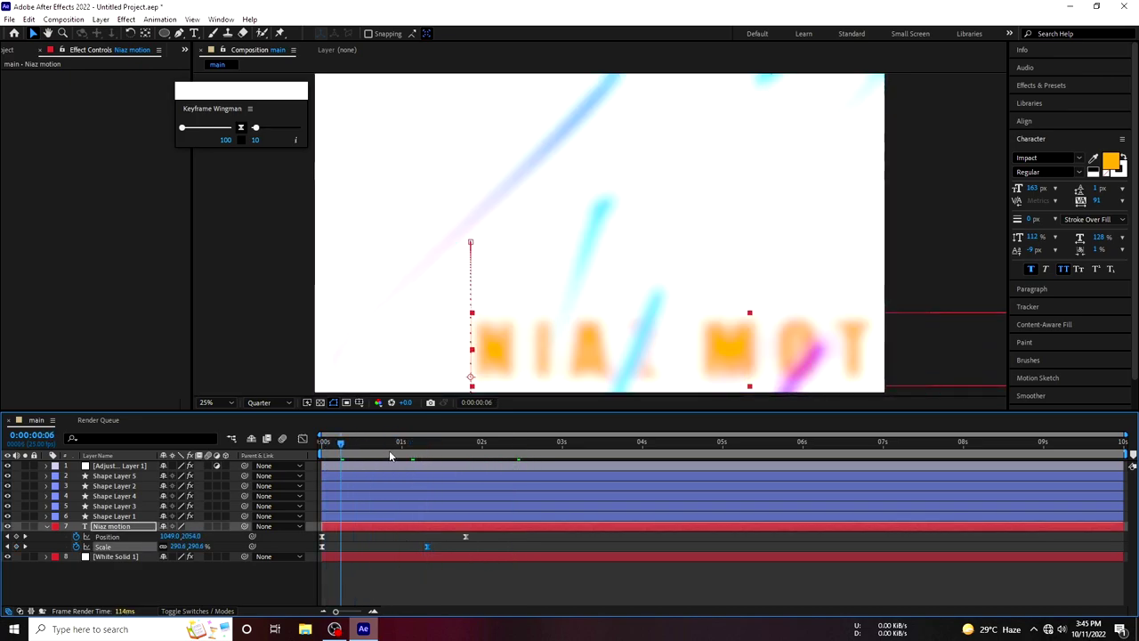
Add a Position keyframe at 0:23 with the Pan Behind tool, moving the path point lower left
{"action": "mouse_move", "coordinate": [419, 460]}
{"action": "left_mouse_down"}
{"action": "mouse_move", "coordinate": [384, 459]}
{"action": "mouse_move", "coordinate": [396, 454]}
{"action": "left_mouse_up"}
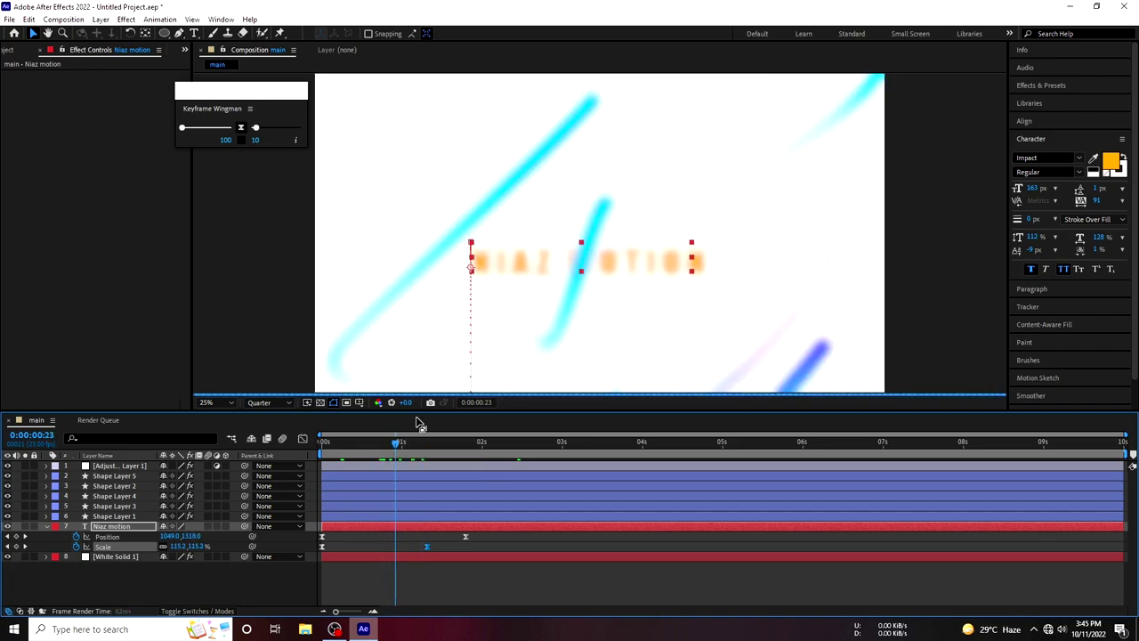
{"action": "left_click", "coordinate": [145, 33]}
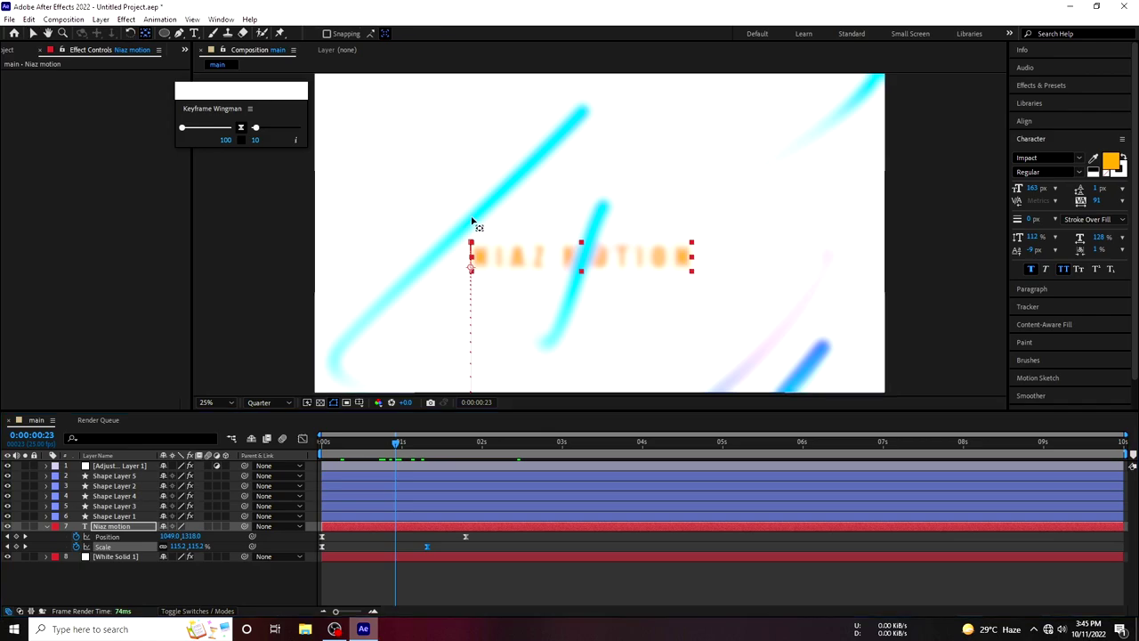
{"action": "left_click_drag", "start_coordinate": [472, 268], "coordinate": [519, 264]}
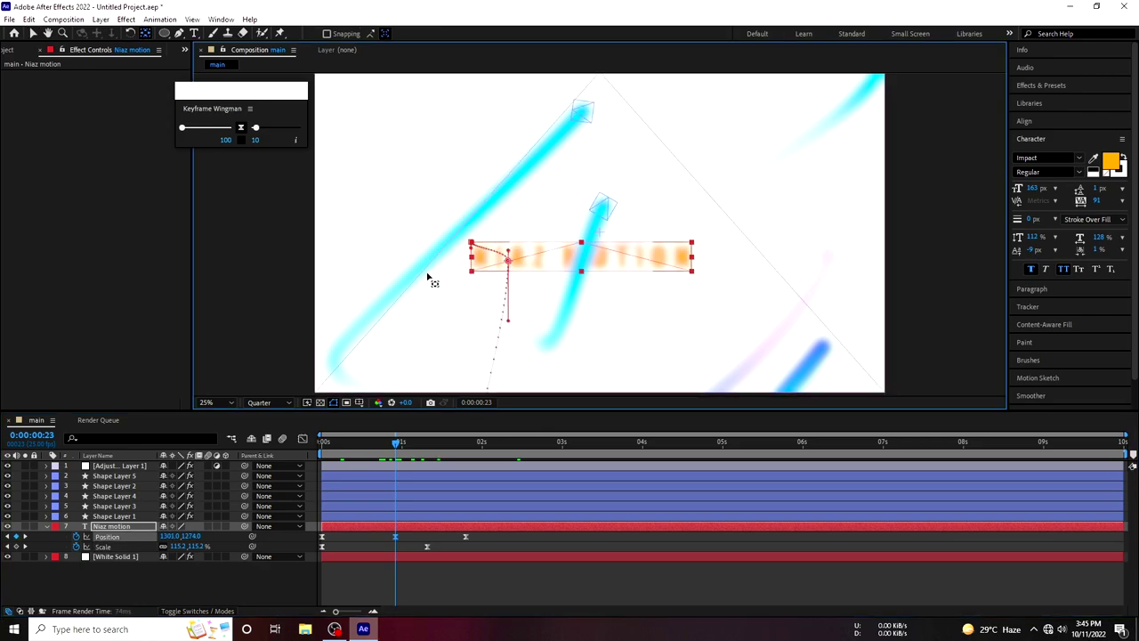
{"action": "left_click_drag", "start_coordinate": [389, 294], "coordinate": [386, 289]}
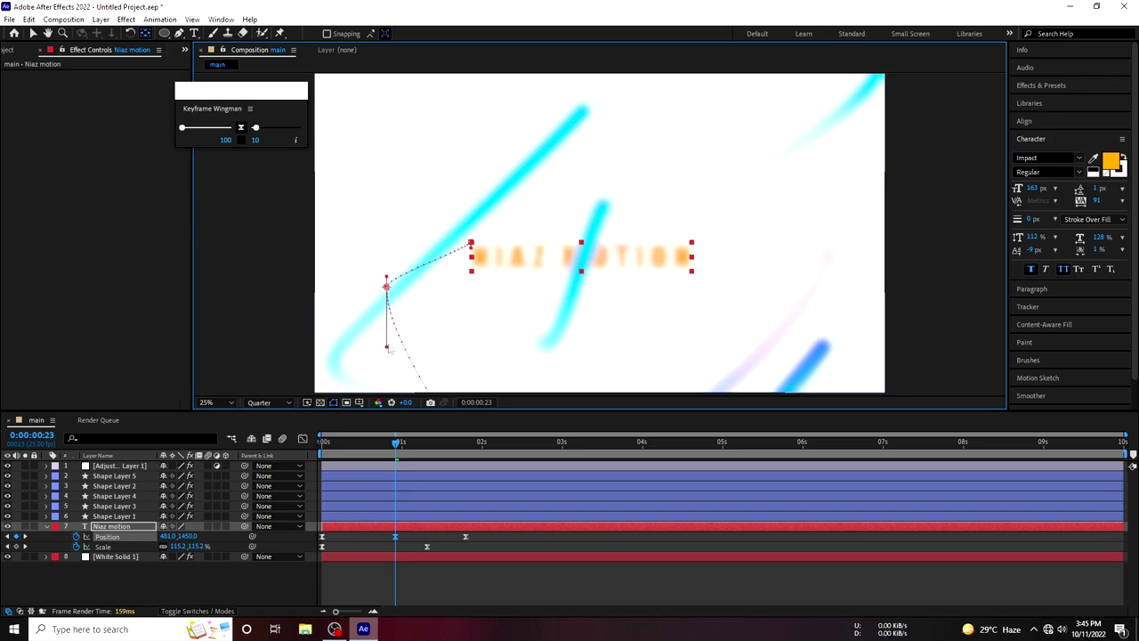
Bend the motion path into a smooth curve with the Bezier handles and scrub to check it
{"action": "key", "text": "v"}
{"action": "left_click_drag", "start_coordinate": [371, 350], "coordinate": [403, 245]}
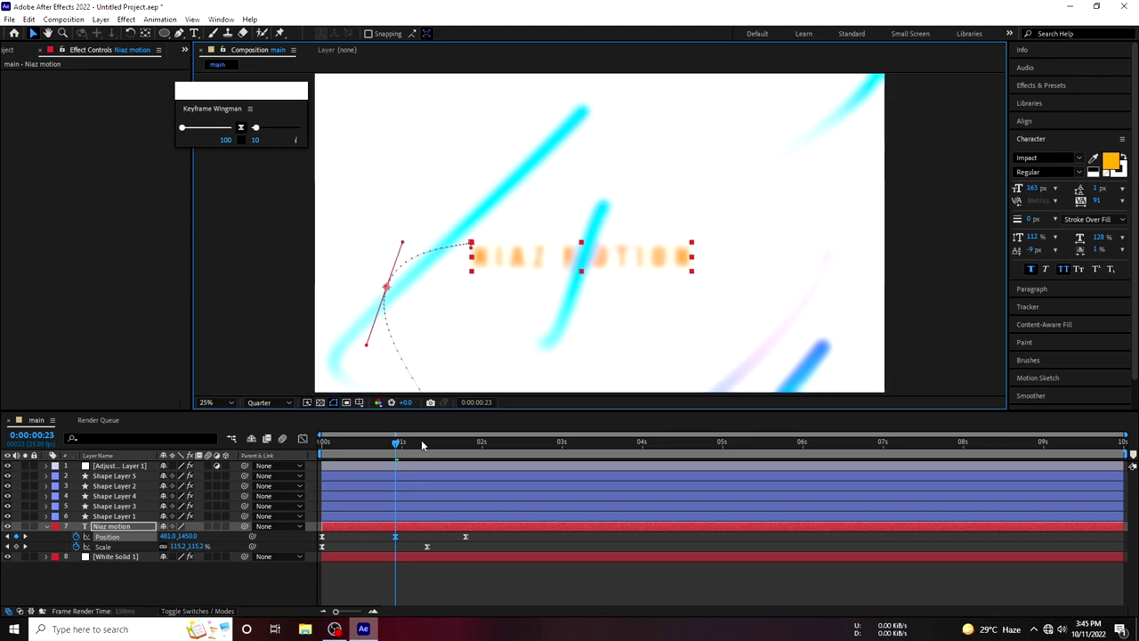
{"action": "left_click", "coordinate": [398, 442]}
{"action": "left_click_drag", "start_coordinate": [406, 448], "coordinate": [487, 427]}
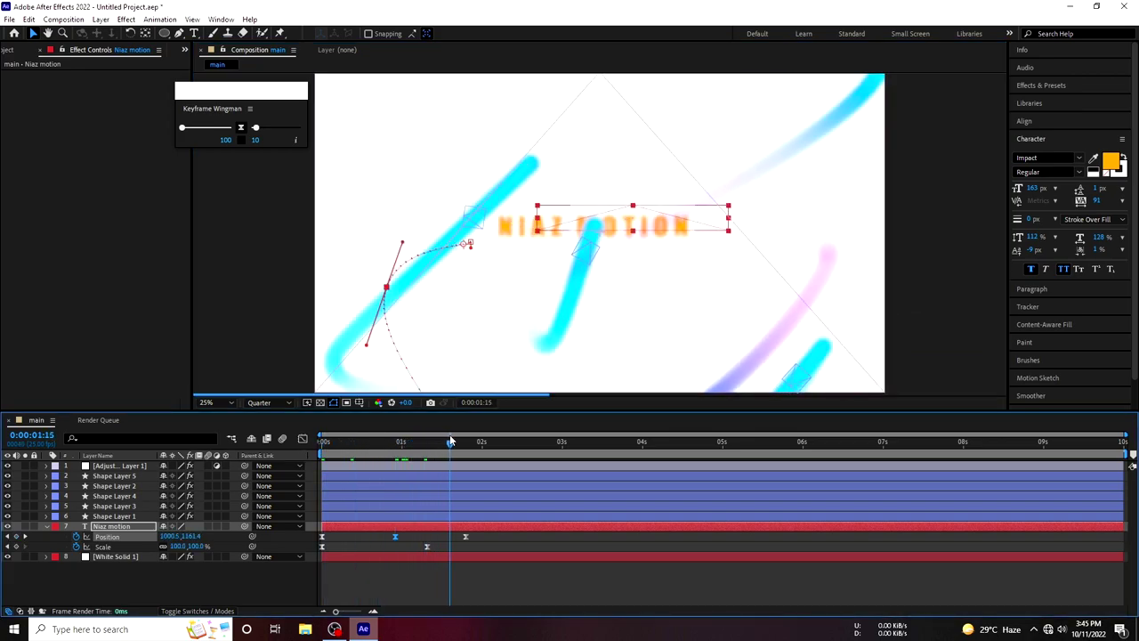
Centre the title in the composition and delete the extra Position keyframe at 2s
{"action": "left_click", "coordinate": [406, 526]}
{"action": "left_click", "coordinate": [1024, 121]}
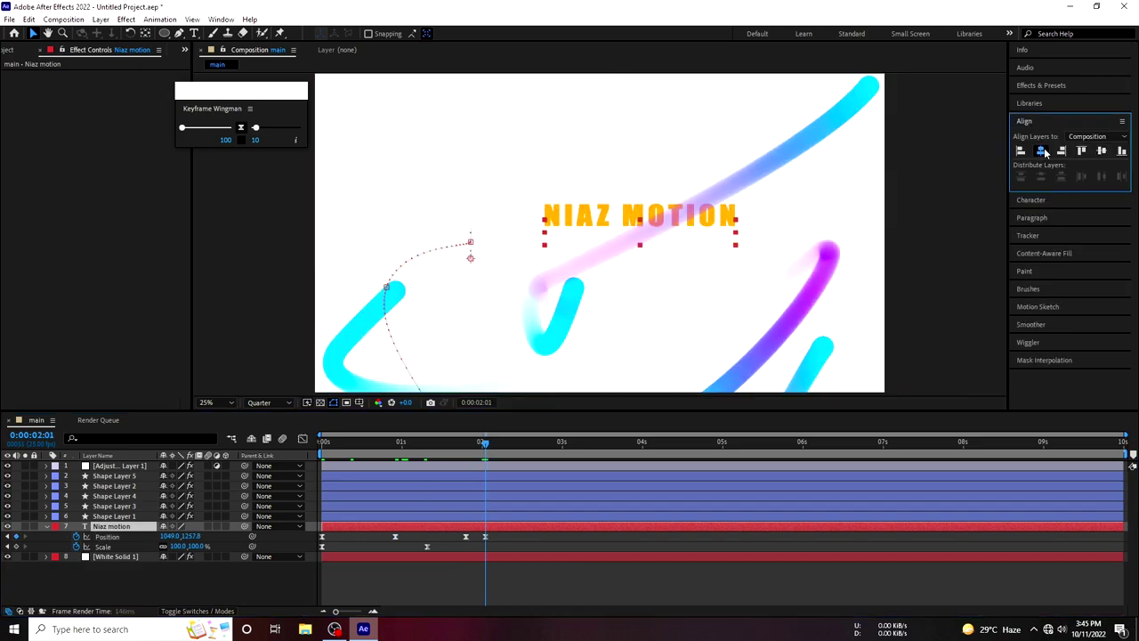
{"action": "left_click", "coordinate": [1045, 153]}
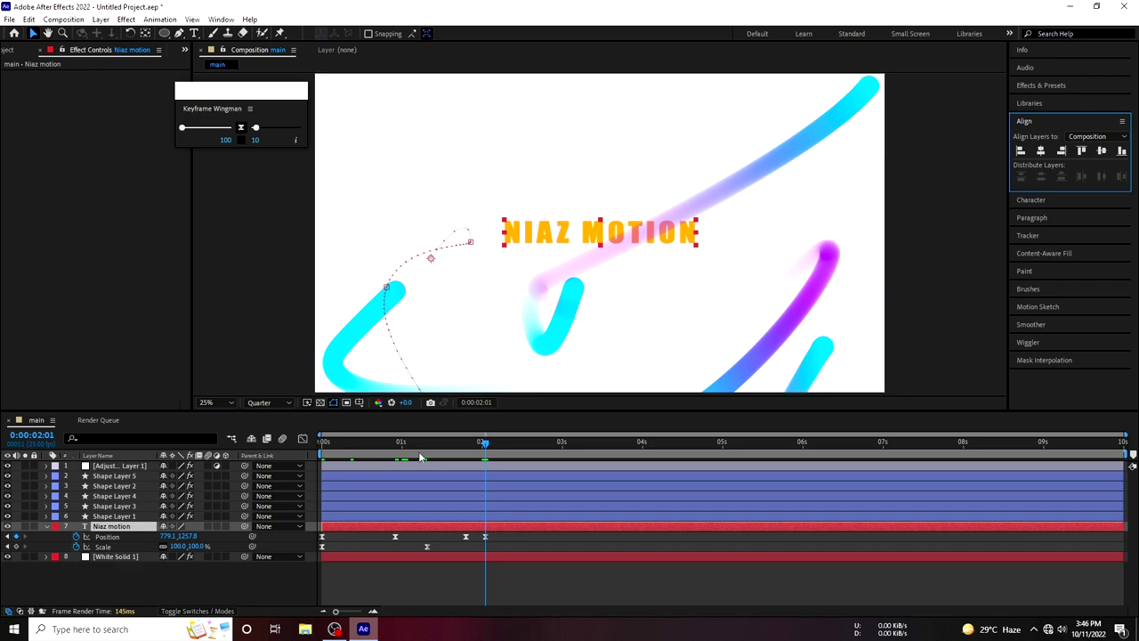
{"action": "left_click_drag", "start_coordinate": [401, 442], "coordinate": [475, 442]}
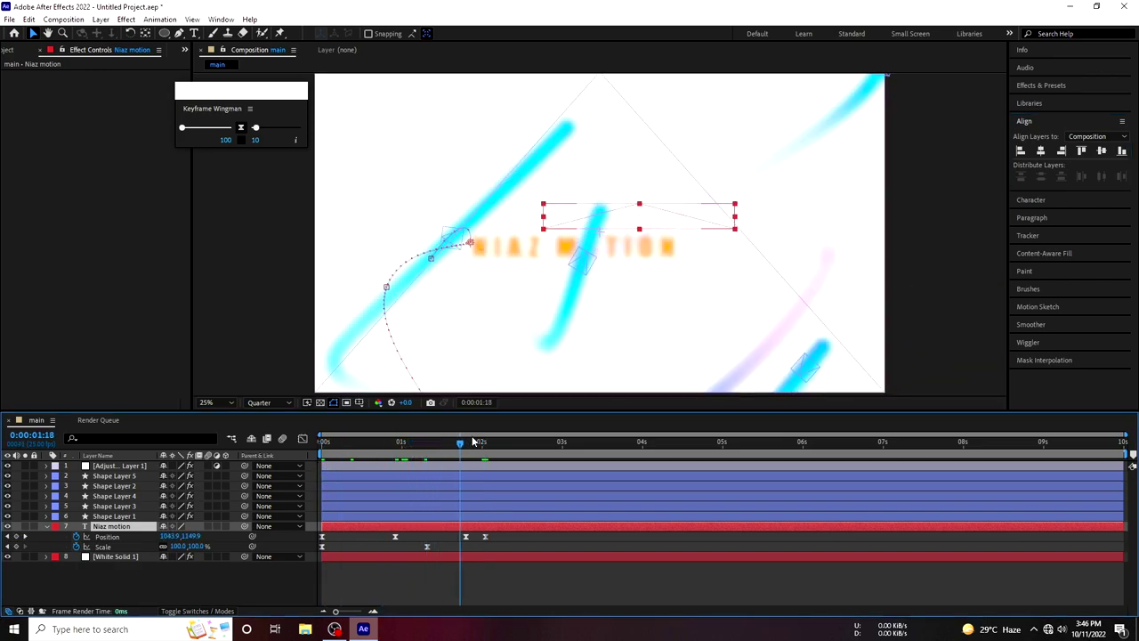
{"action": "mouse_move", "coordinate": [474, 442]}
{"action": "left_mouse_down"}
{"action": "mouse_move", "coordinate": [491, 442]}
{"action": "mouse_move", "coordinate": [384, 463]}
{"action": "mouse_move", "coordinate": [460, 461]}
{"action": "left_mouse_up"}
{"action": "left_click", "coordinate": [485, 536]}
{"action": "key", "text": "Delete"}
Re-centre the title horizontally and vertically on its last Position keyframe
{"action": "left_click", "coordinate": [397, 536]}
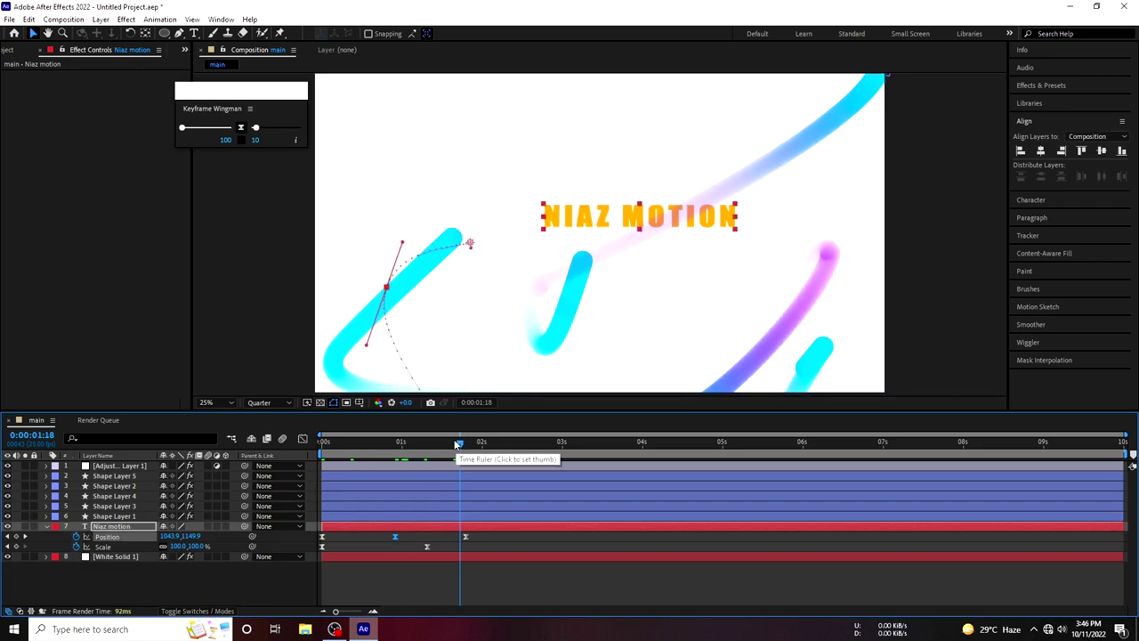
{"action": "left_click_drag", "start_coordinate": [462, 447], "coordinate": [465, 451]}
{"action": "left_click", "coordinate": [466, 554]}
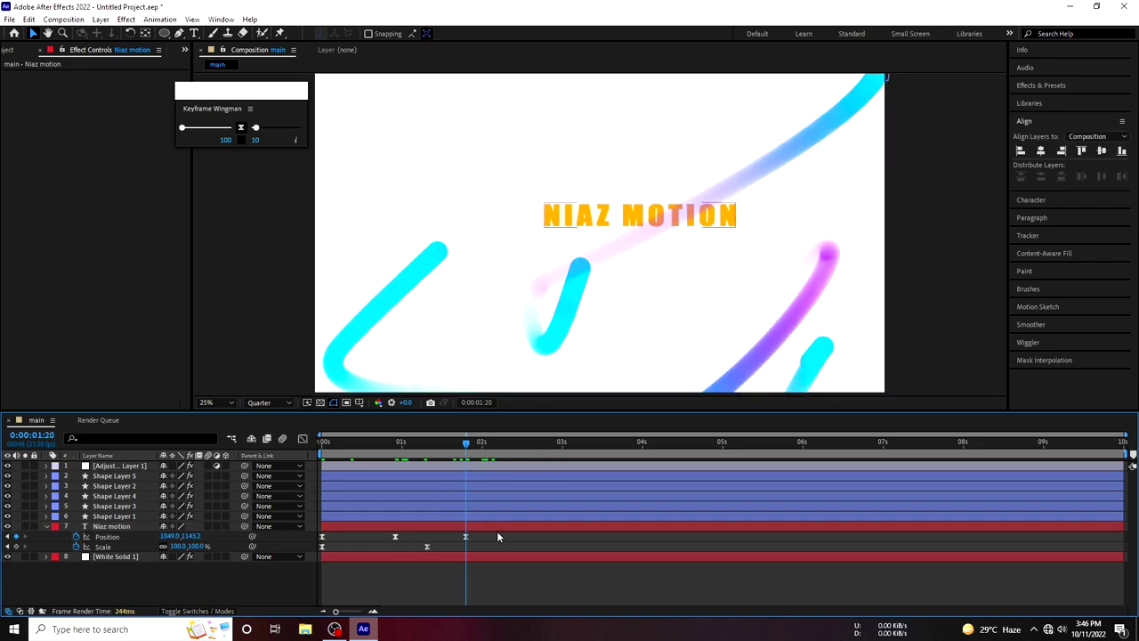
{"action": "left_click", "coordinate": [465, 536]}
{"action": "left_click", "coordinate": [1068, 122]}
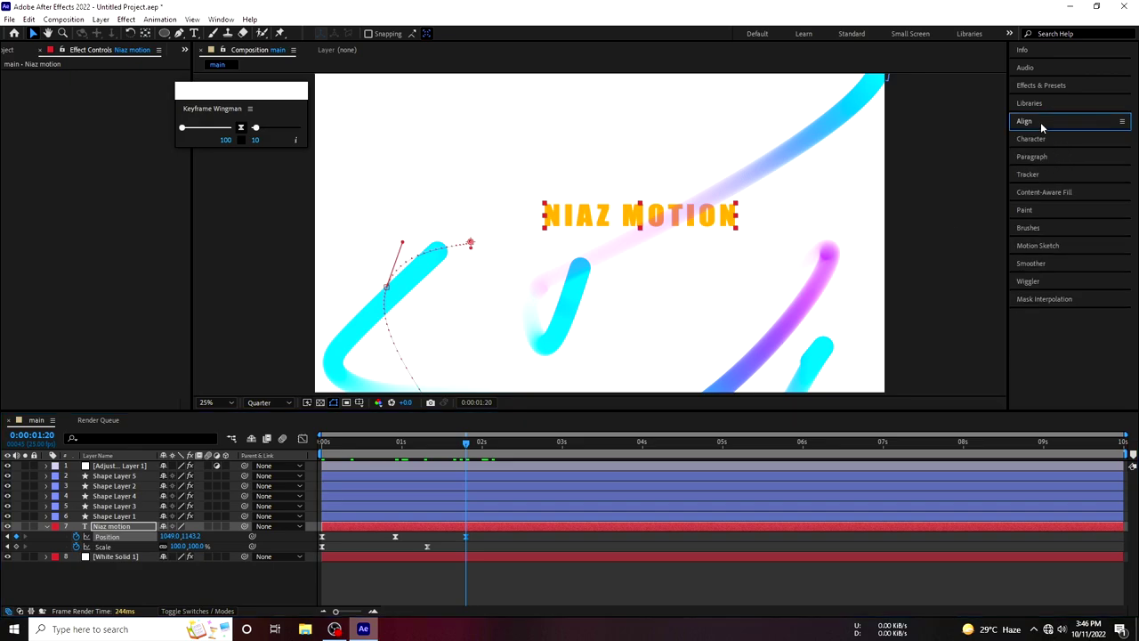
{"action": "left_click", "coordinate": [1041, 121]}
{"action": "left_click", "coordinate": [1101, 150]}
{"action": "left_click", "coordinate": [1040, 150]}
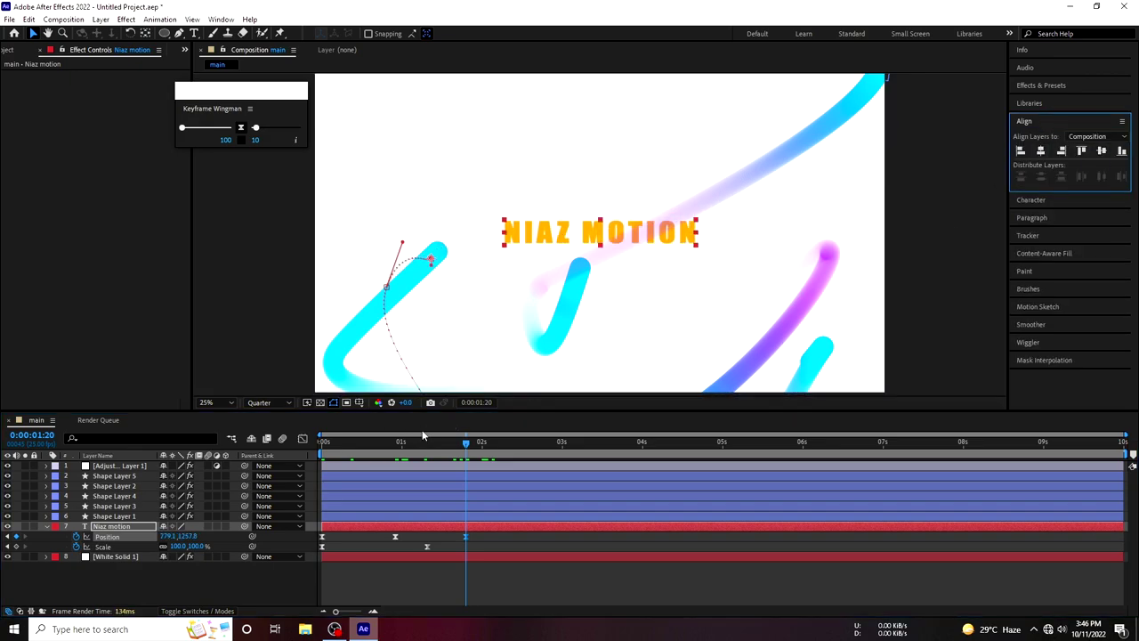
{"action": "mouse_move", "coordinate": [424, 438]}
{"action": "left_mouse_down"}
{"action": "mouse_move", "coordinate": [563, 451]}
{"action": "mouse_move", "coordinate": [838, 445]}
{"action": "left_mouse_up"}
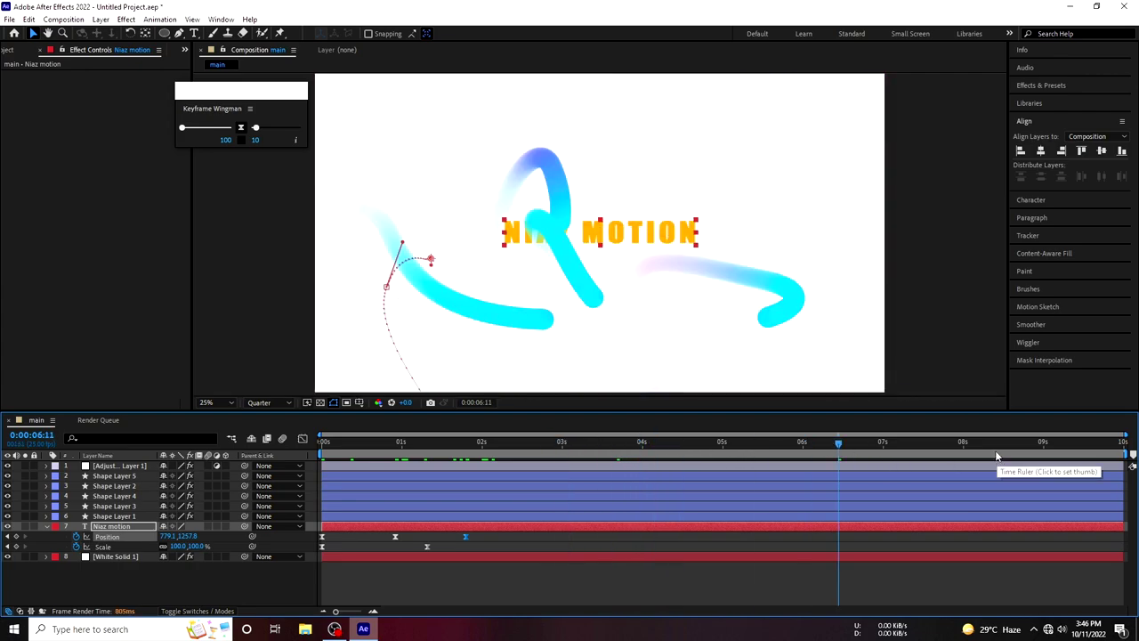
Collapse the title's properties, showing only Position with the time near 2 seconds
{"action": "left_click", "coordinate": [1050, 440]}
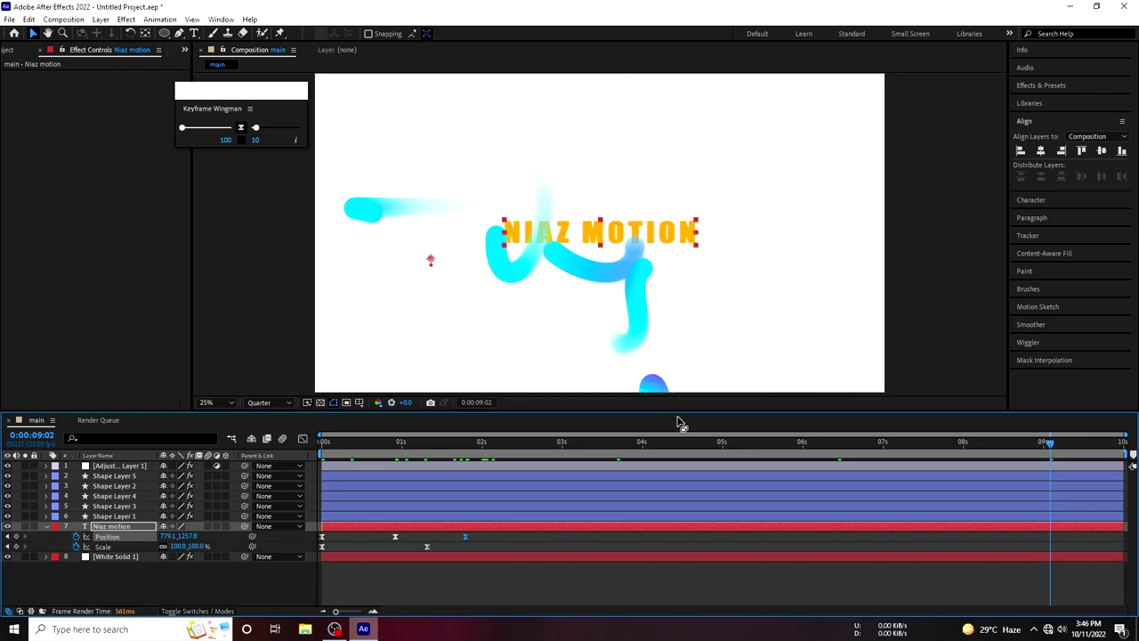
{"action": "left_click", "coordinate": [166, 575]}
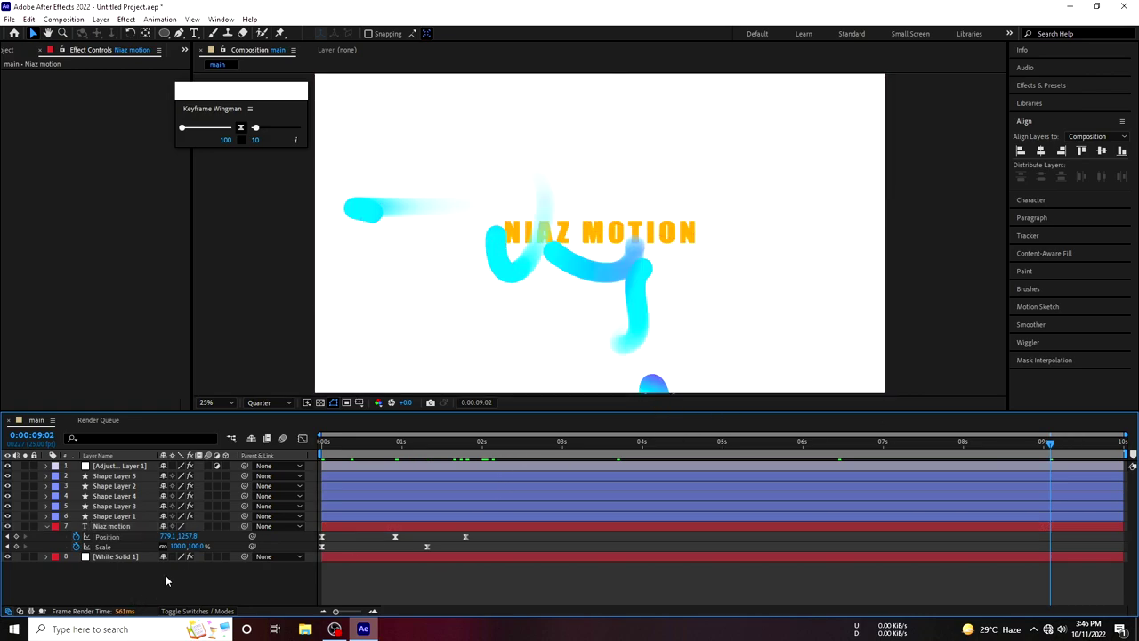
{"action": "left_click", "coordinate": [48, 527]}
{"action": "left_click", "coordinate": [115, 526]}
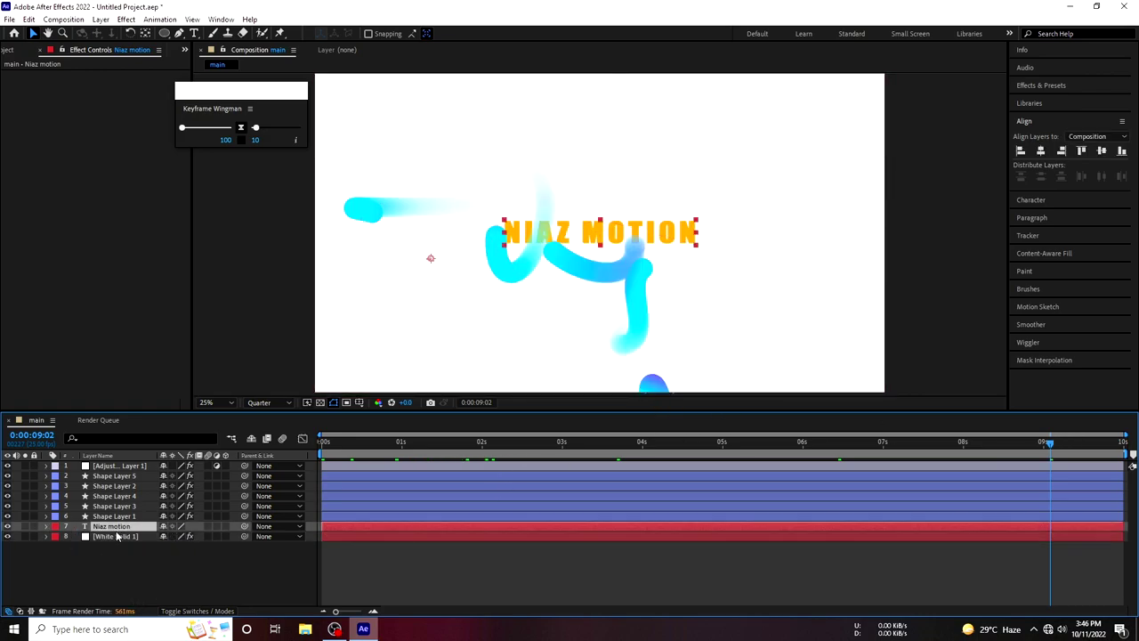
{"action": "key", "text": "p"}
{"action": "left_click_drag", "start_coordinate": [501, 457], "coordinate": [487, 456]}
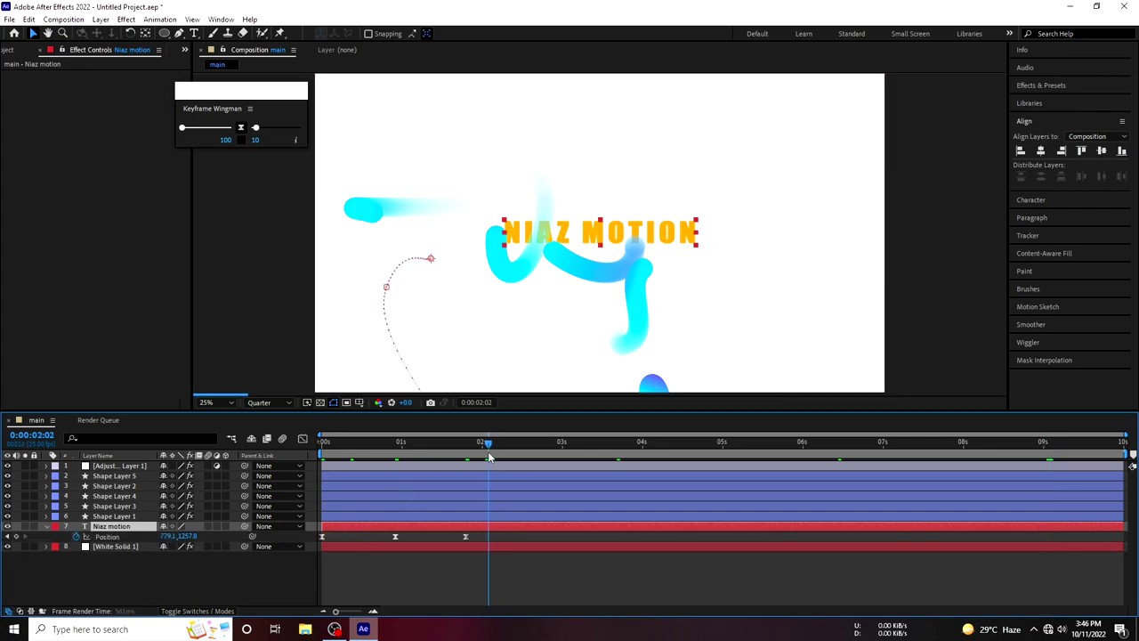
Add a Scale keyframe of 100% on the last frame, 0:00:09:24
{"action": "left_click", "coordinate": [17, 537]}
{"action": "left_click_drag", "start_coordinate": [489, 455], "coordinate": [495, 456]}
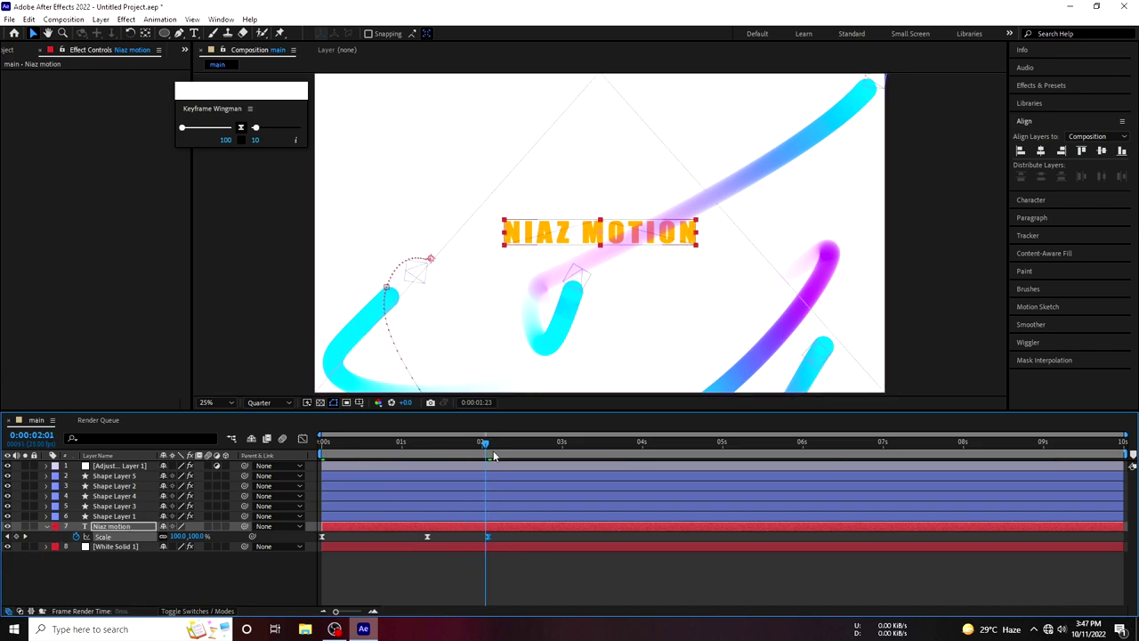
{"action": "left_click_drag", "start_coordinate": [675, 456], "coordinate": [1123, 456]}
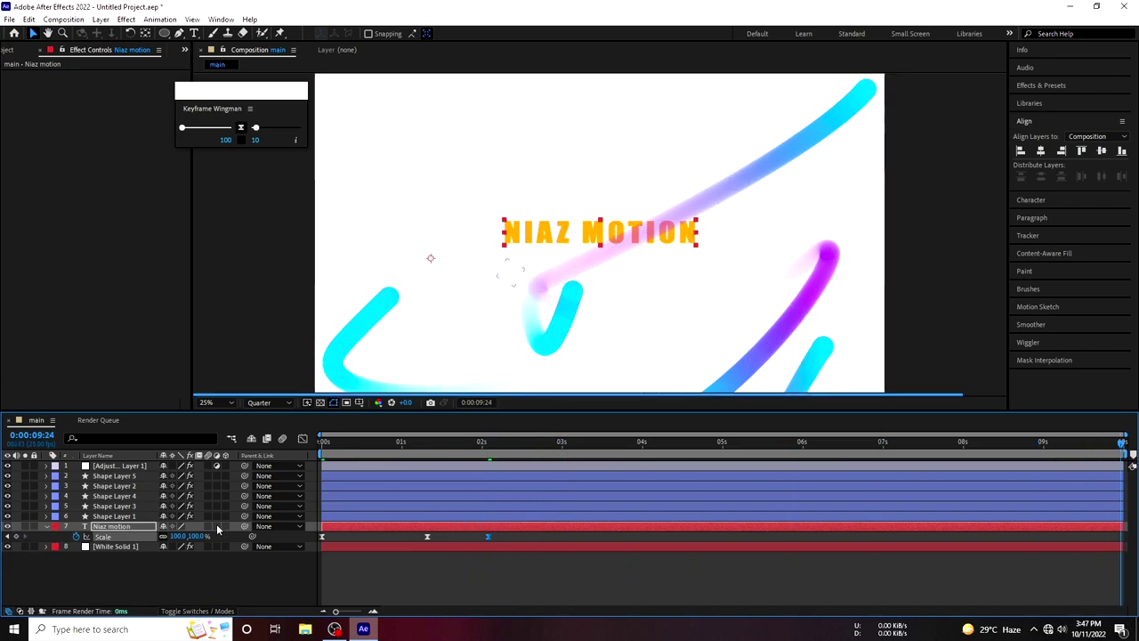
{"action": "left_click_drag", "start_coordinate": [183, 535], "coordinate": [203, 535]}
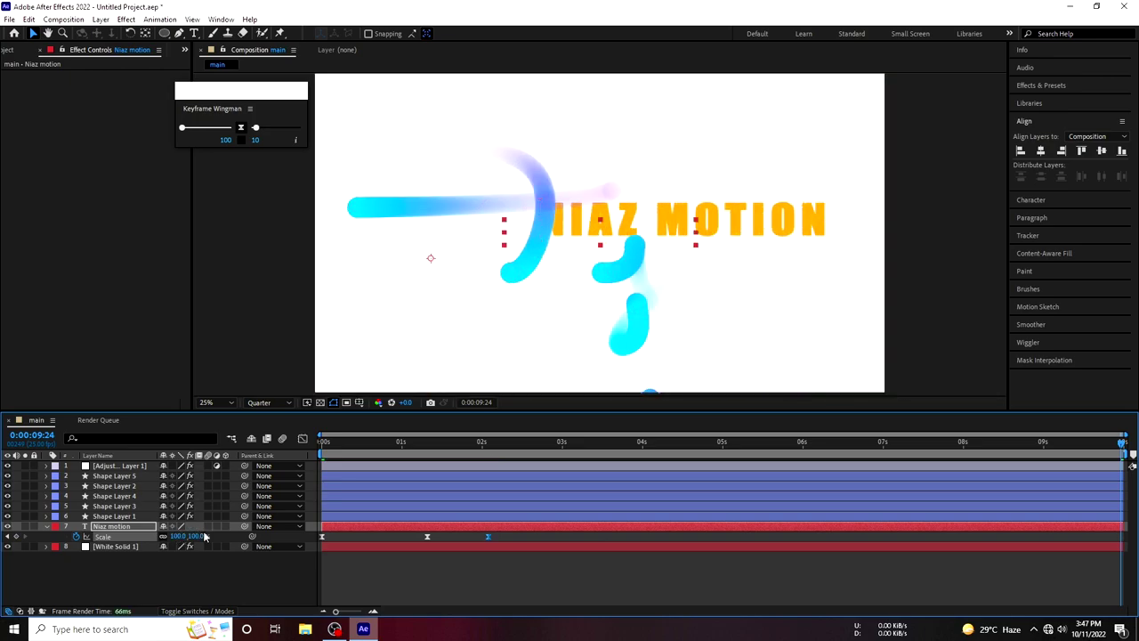
{"action": "left_click_drag", "start_coordinate": [204, 535], "coordinate": [206, 537]}
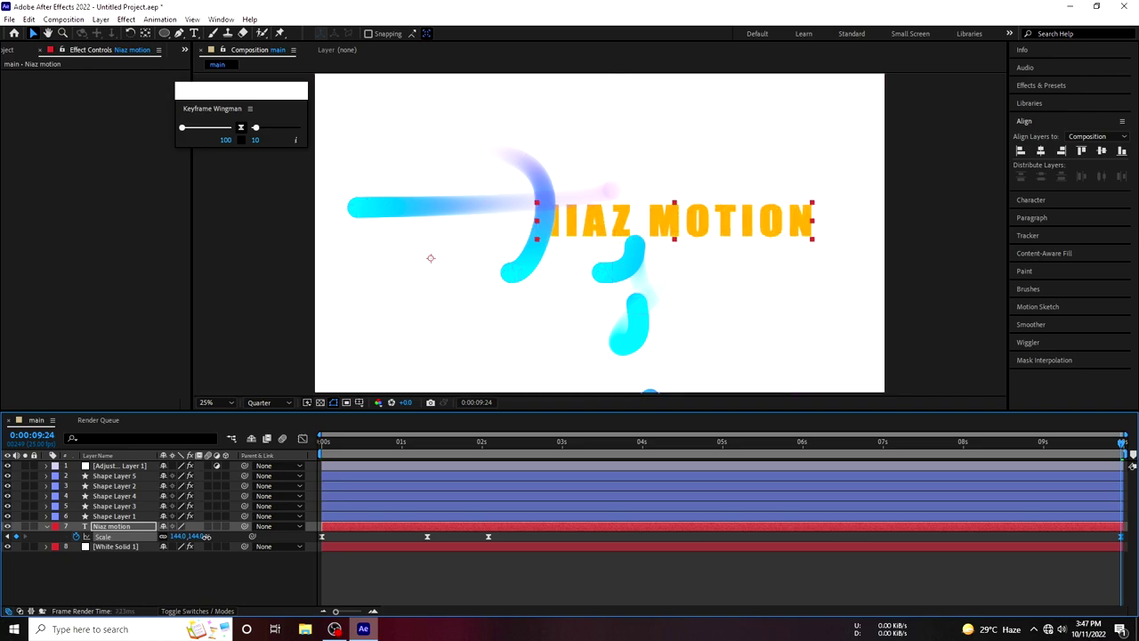
{"action": "left_click_drag", "start_coordinate": [194, 536], "coordinate": [175, 539]}
{"action": "left_click", "coordinate": [112, 529]}
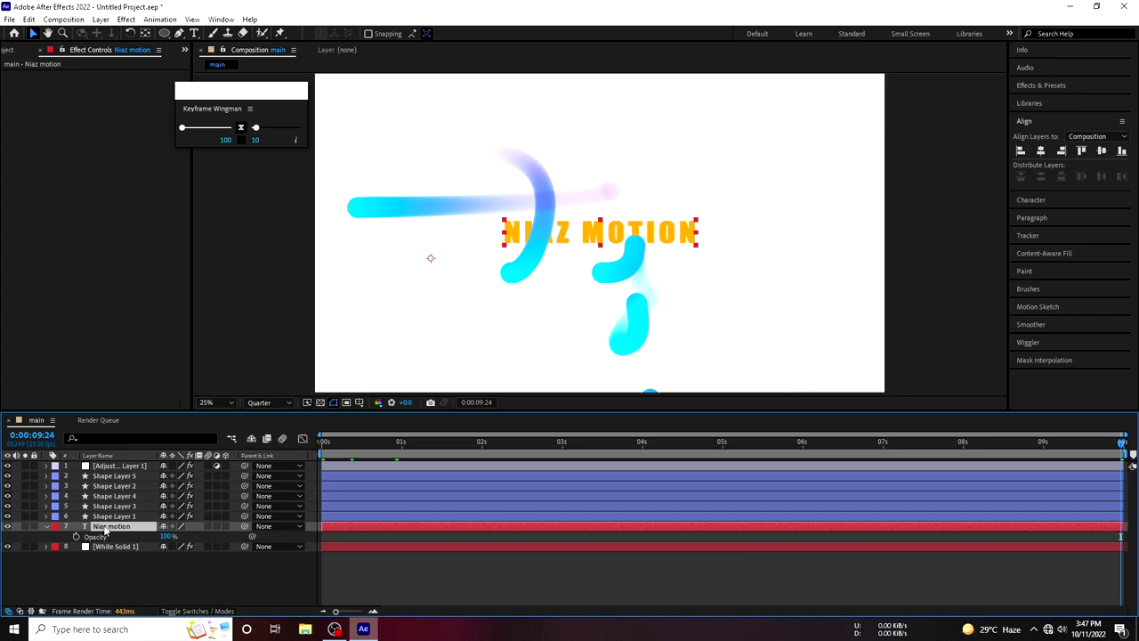
Key Opacity from 0% at frame 0 to 100% at 0:00:00:15 and ease both keys
{"action": "key", "text": "Home"}
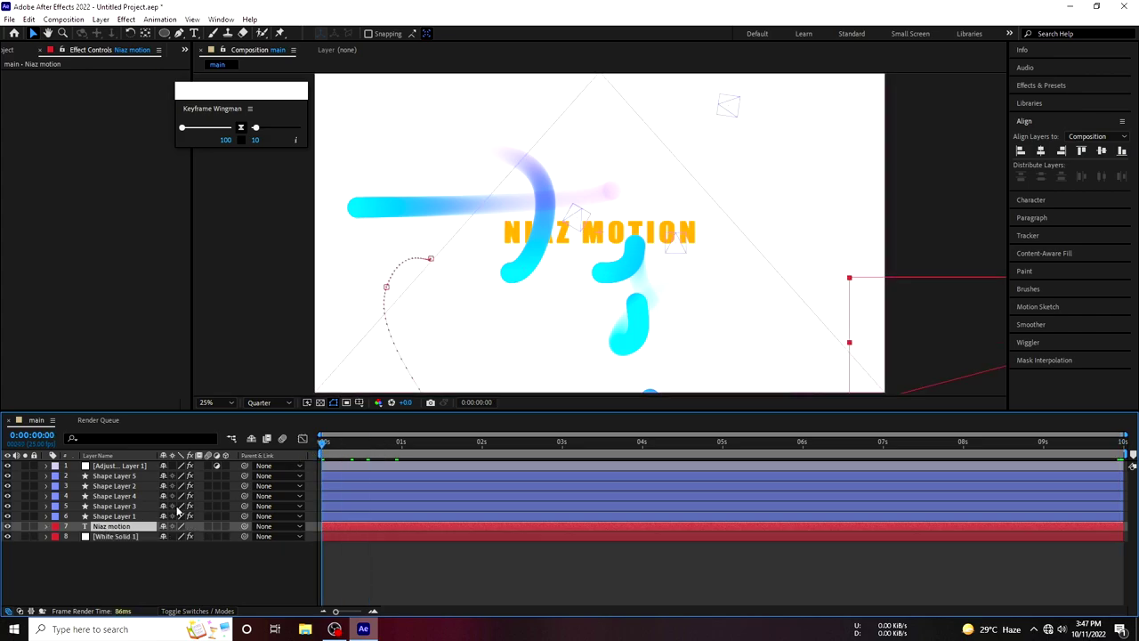
{"action": "left_click", "coordinate": [108, 534]}
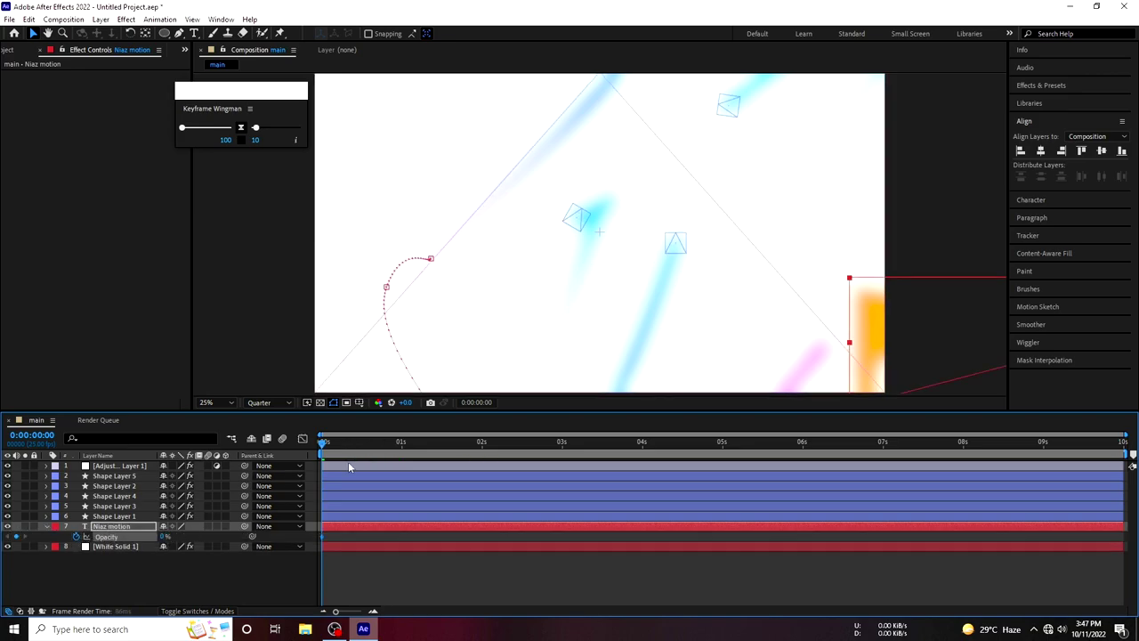
{"action": "left_click", "coordinate": [369, 442]}
{"action": "left_click_drag", "start_coordinate": [165, 536], "coordinate": [379, 532]}
{"action": "left_click", "coordinate": [241, 127]}
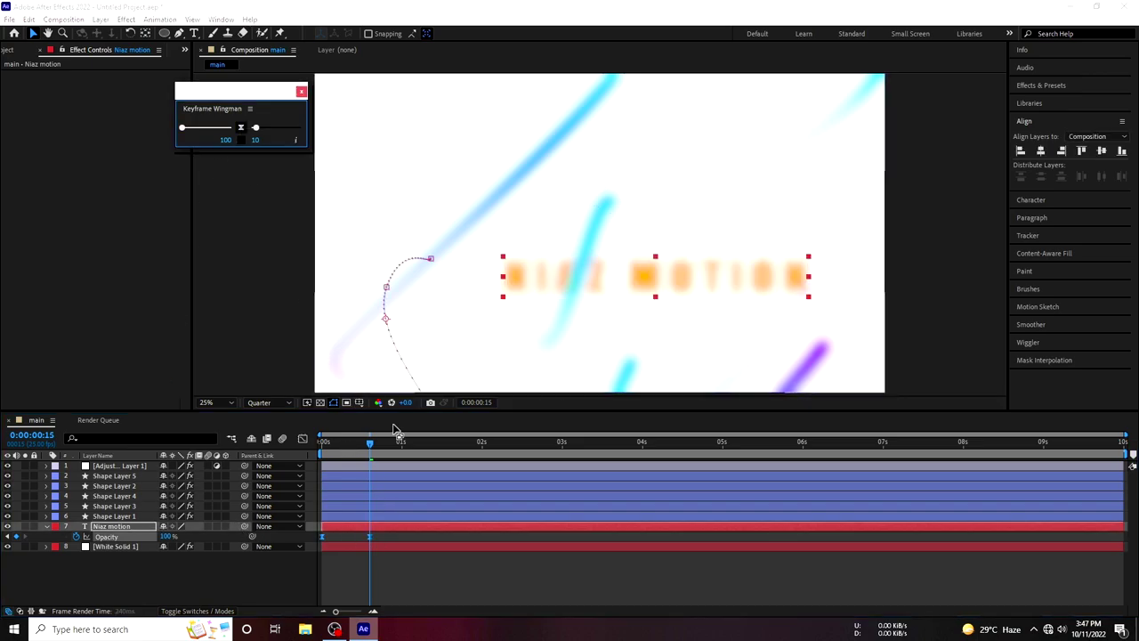
Preview the fade-in, then reveal the adjustment layer's Gaussian Blur settings
{"action": "left_click", "coordinate": [322, 451]}
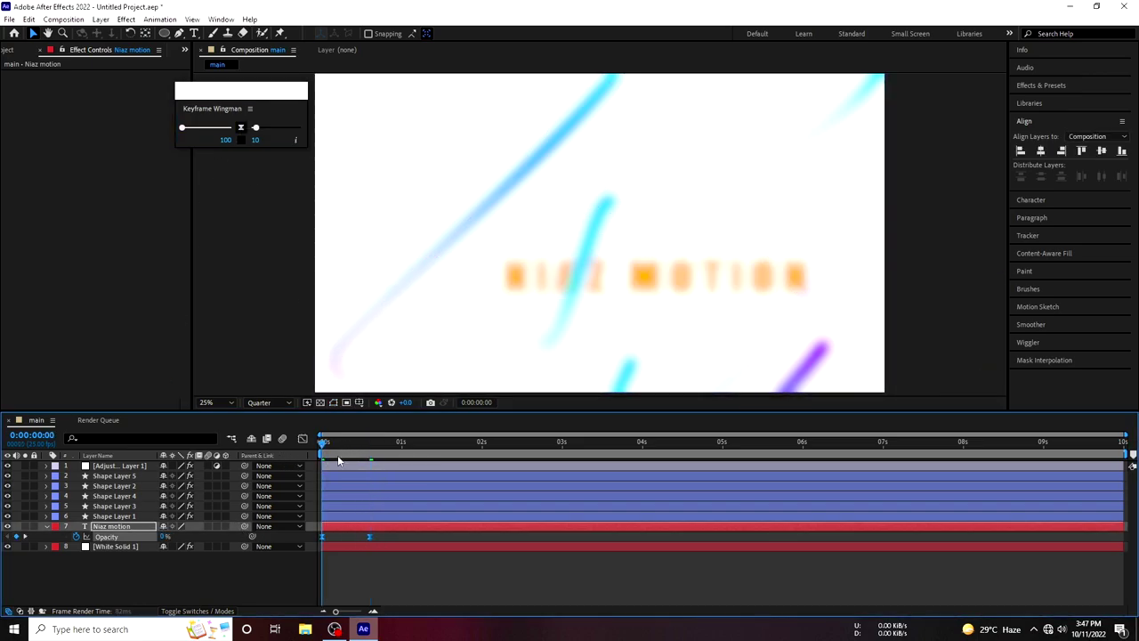
{"action": "key", "text": "space"}
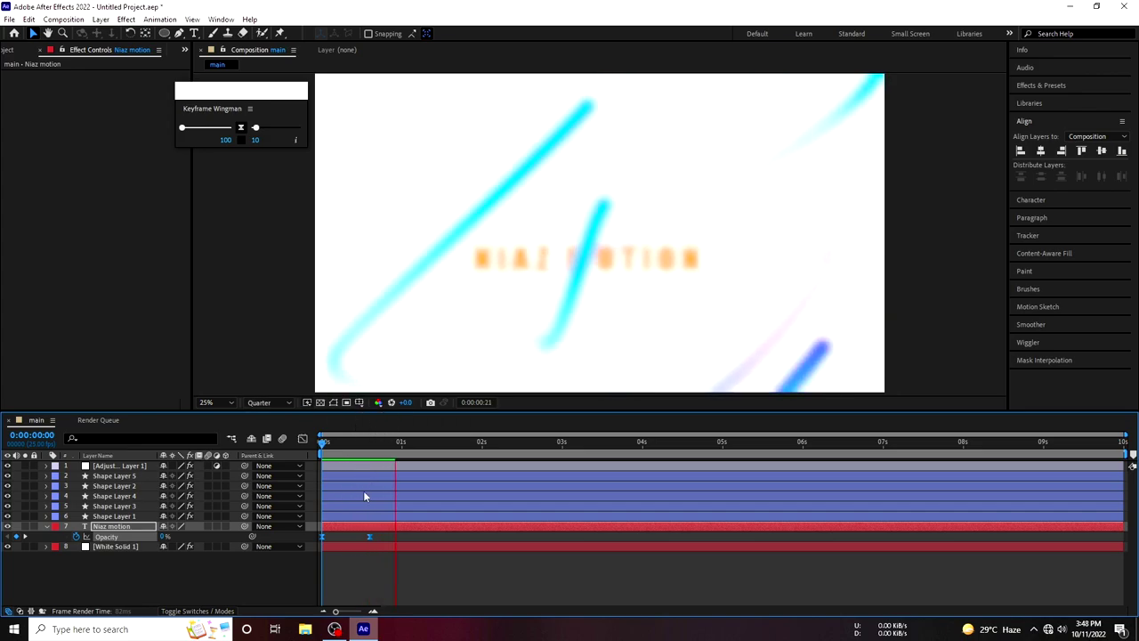
{"action": "key", "text": "space"}
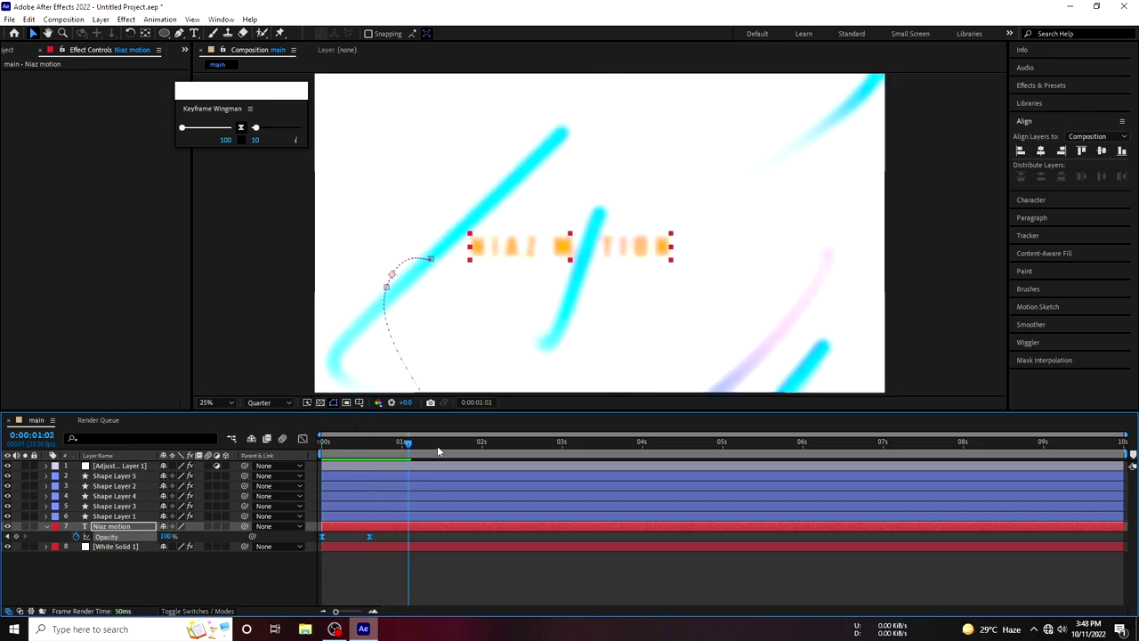
{"action": "left_click", "coordinate": [437, 445]}
{"action": "left_click", "coordinate": [133, 465]}
Move the 0 Blurriness keyframe to about 0:00:00:20, ease both Blurriness keys, and preview
{"action": "key", "text": "u"}
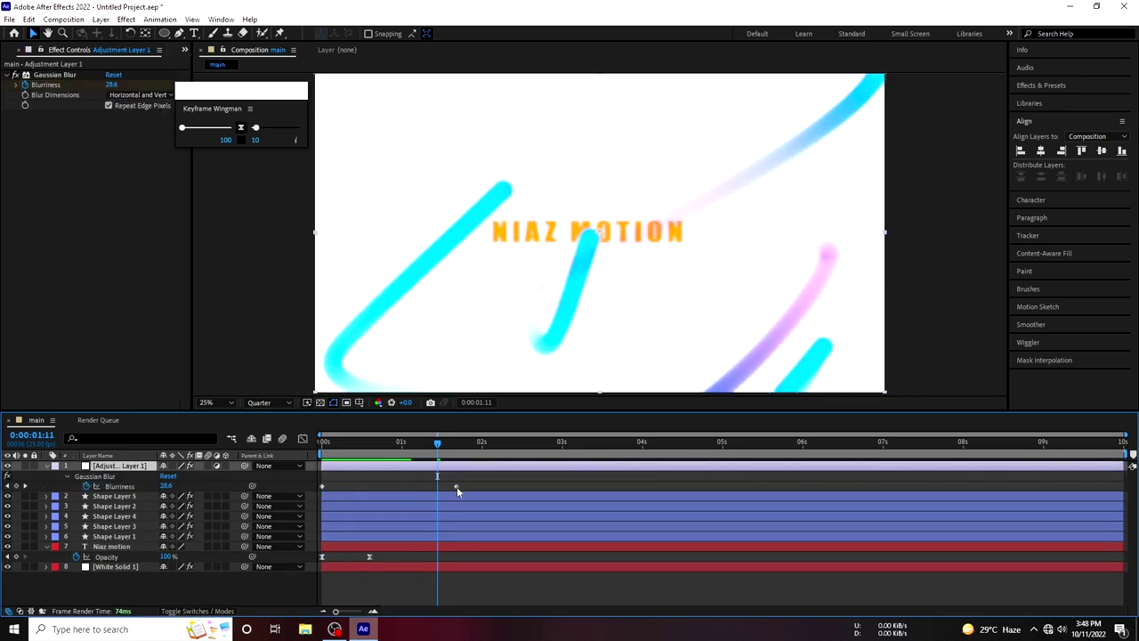
{"action": "mouse_move", "coordinate": [456, 488]}
{"action": "left_mouse_down"}
{"action": "mouse_move", "coordinate": [353, 486]}
{"action": "mouse_move", "coordinate": [387, 456]}
{"action": "left_mouse_up"}
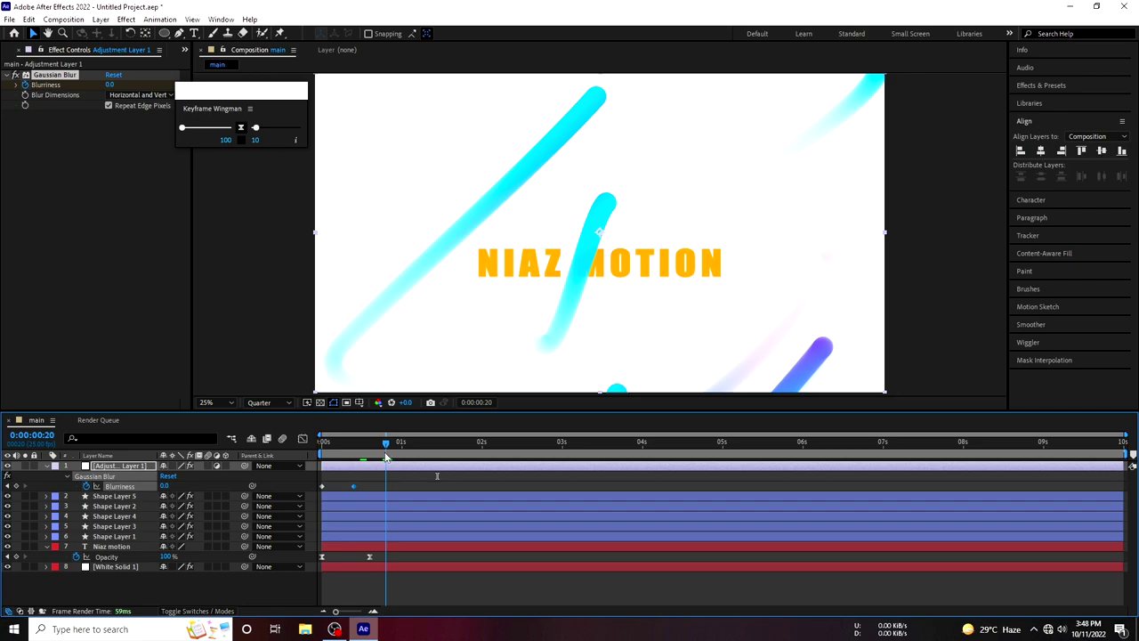
{"action": "left_click", "coordinate": [352, 488]}
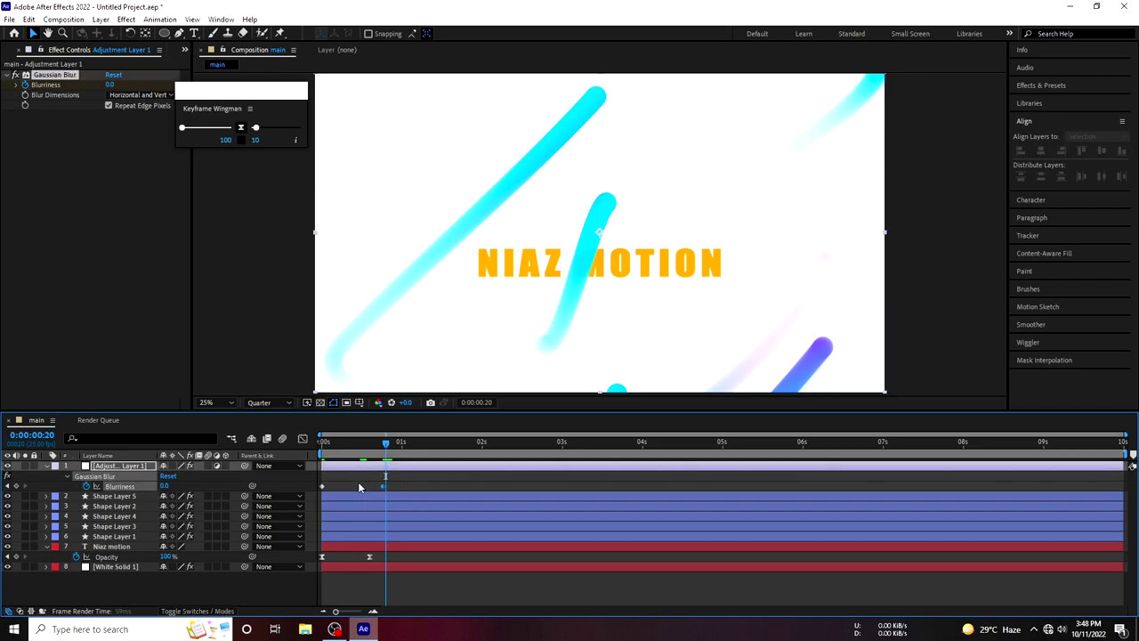
{"action": "left_click_drag", "start_coordinate": [360, 487], "coordinate": [272, 435]}
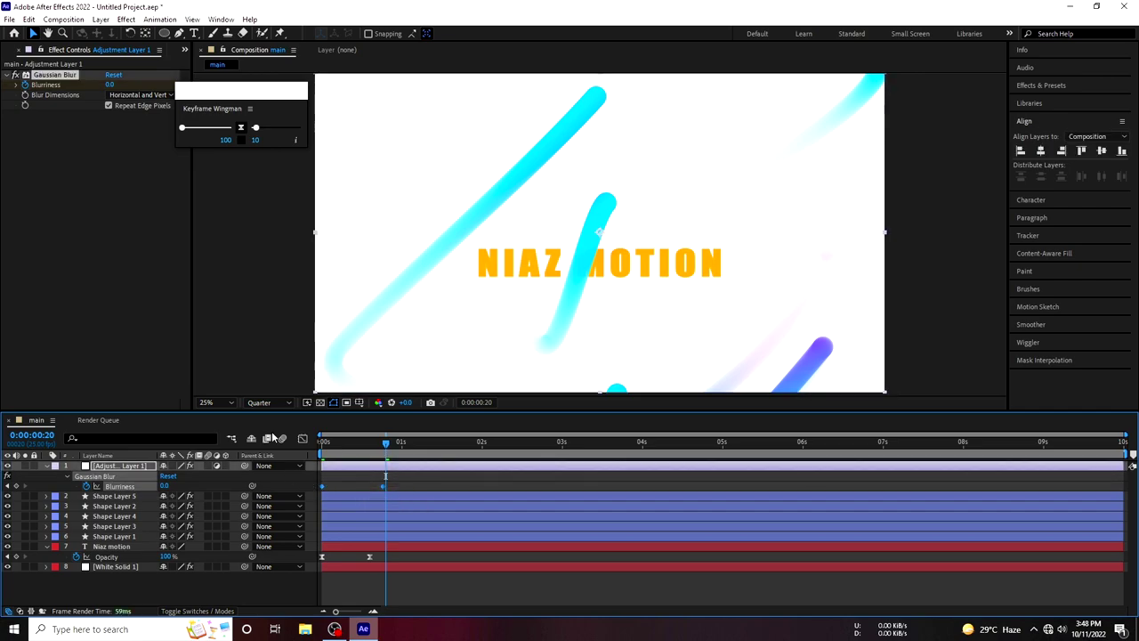
{"action": "left_click", "coordinate": [240, 127]}
{"action": "key", "text": "Home"}
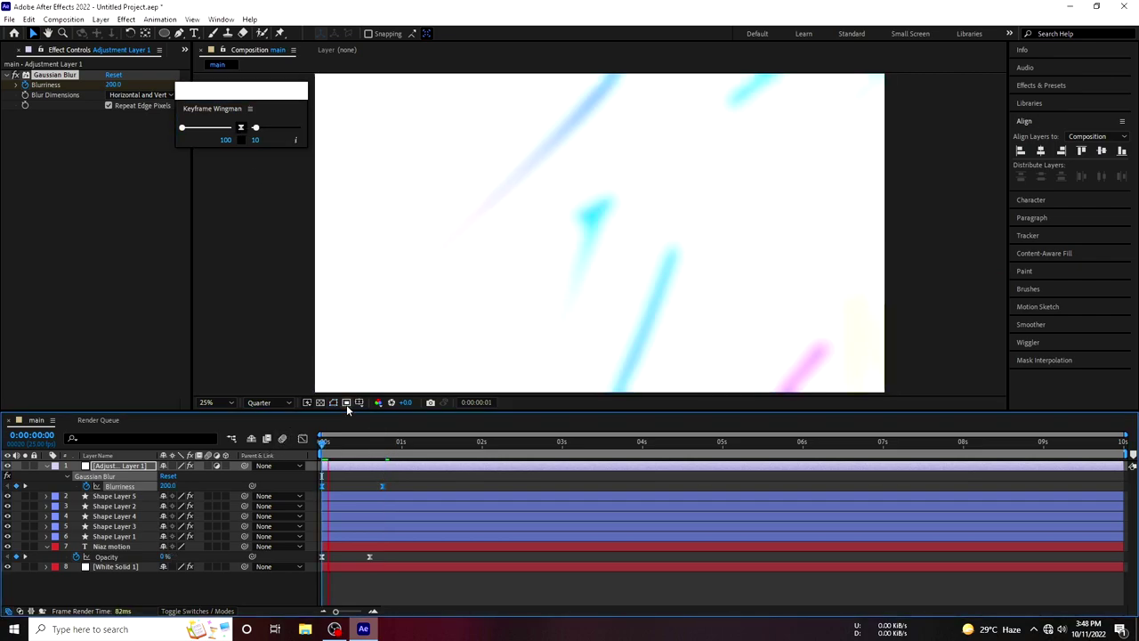
{"action": "key", "text": "space"}
Keep Quarter preview resolution, collapse the adjustment layer, scrub to 0:00:03:14, and hide Opacity
{"action": "left_click", "coordinate": [282, 401]}
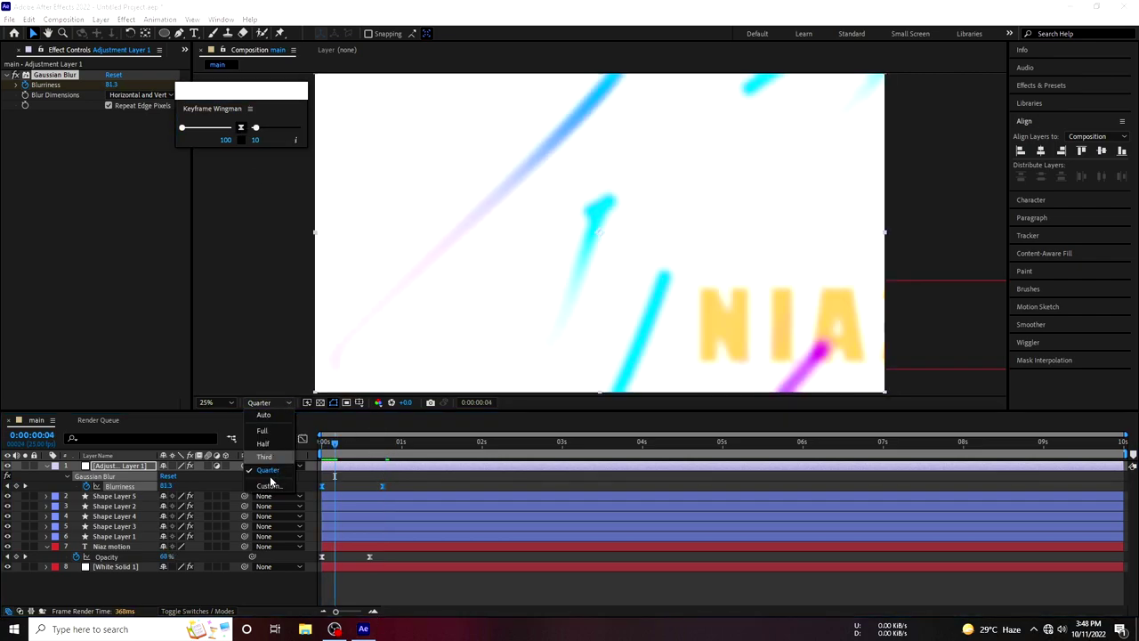
{"action": "left_click", "coordinate": [267, 470]}
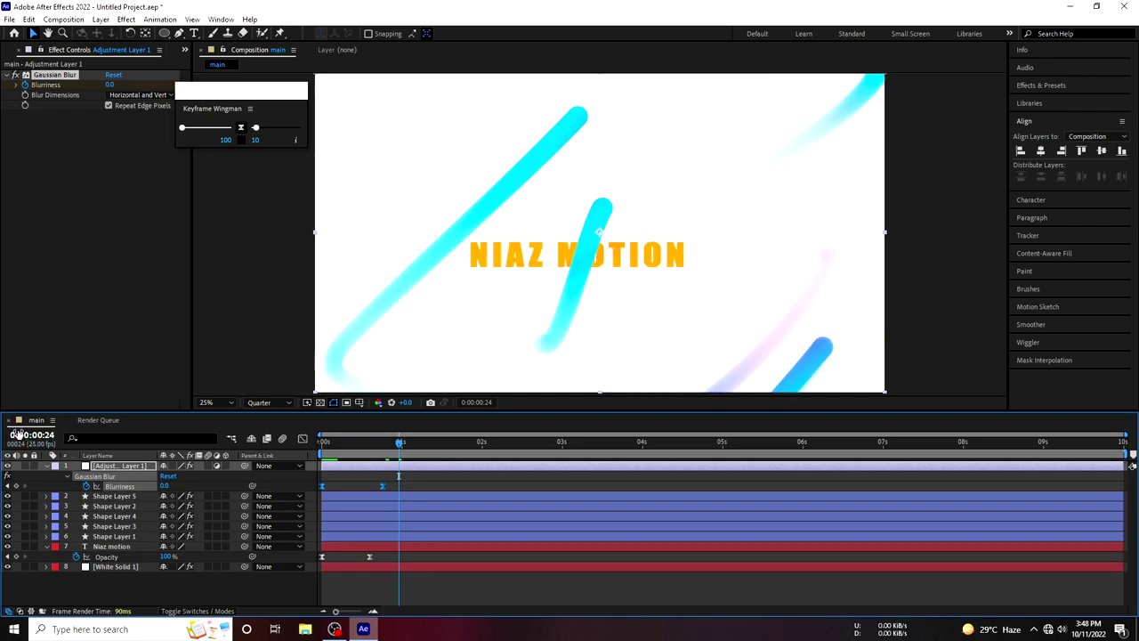
{"action": "left_click", "coordinate": [46, 467]}
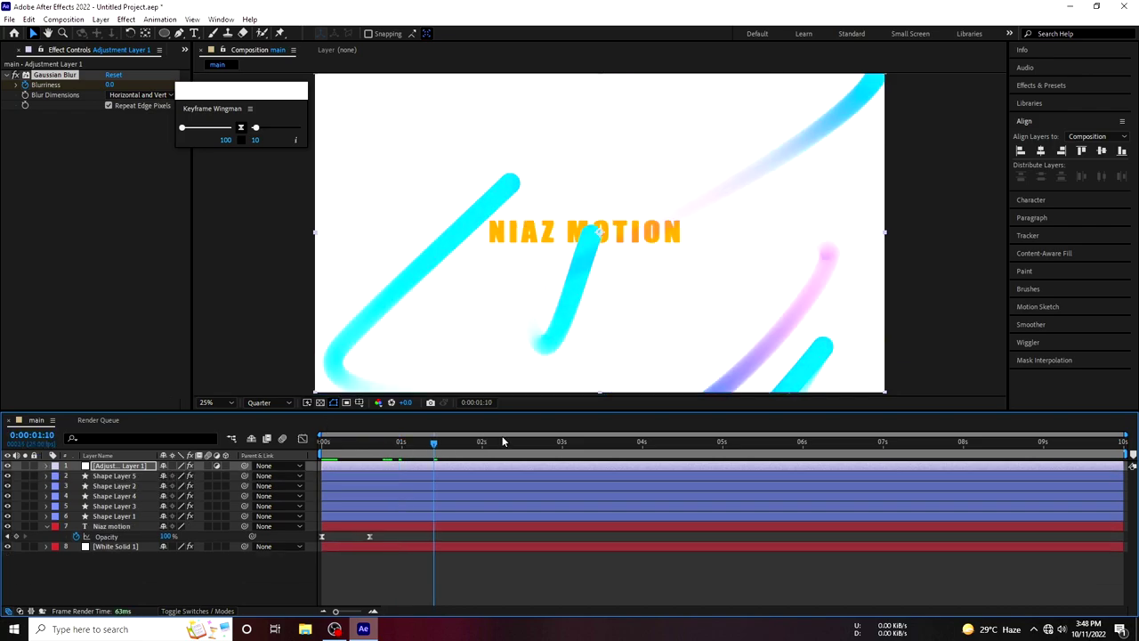
{"action": "left_click_drag", "start_coordinate": [435, 447], "coordinate": [453, 447]}
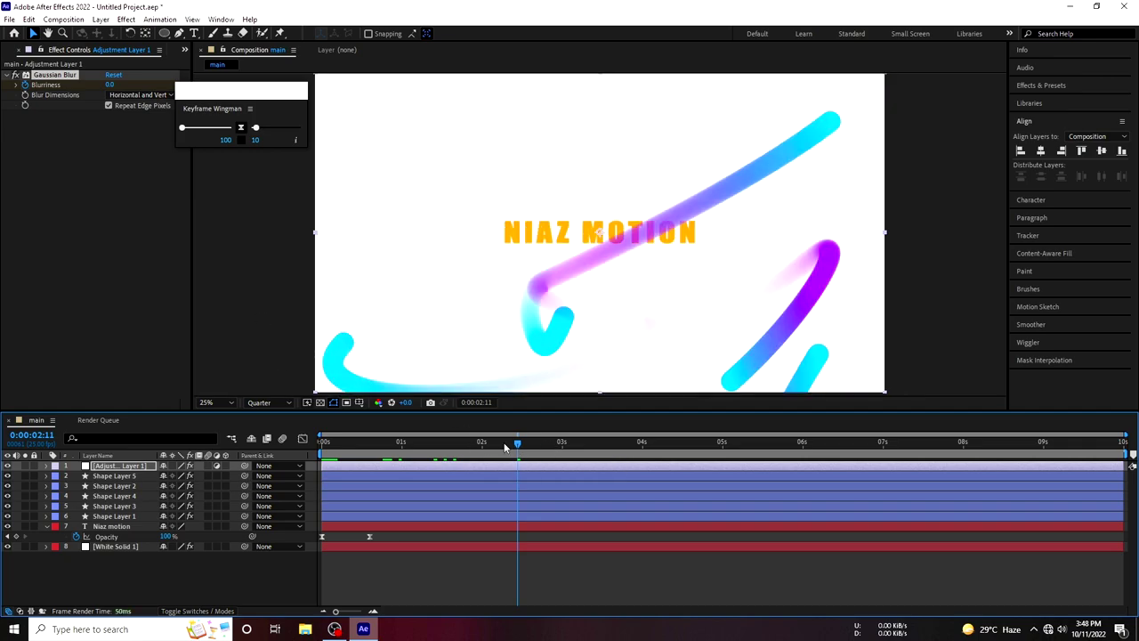
{"action": "left_click_drag", "start_coordinate": [519, 454], "coordinate": [538, 452]}
{"action": "left_click", "coordinate": [608, 444]}
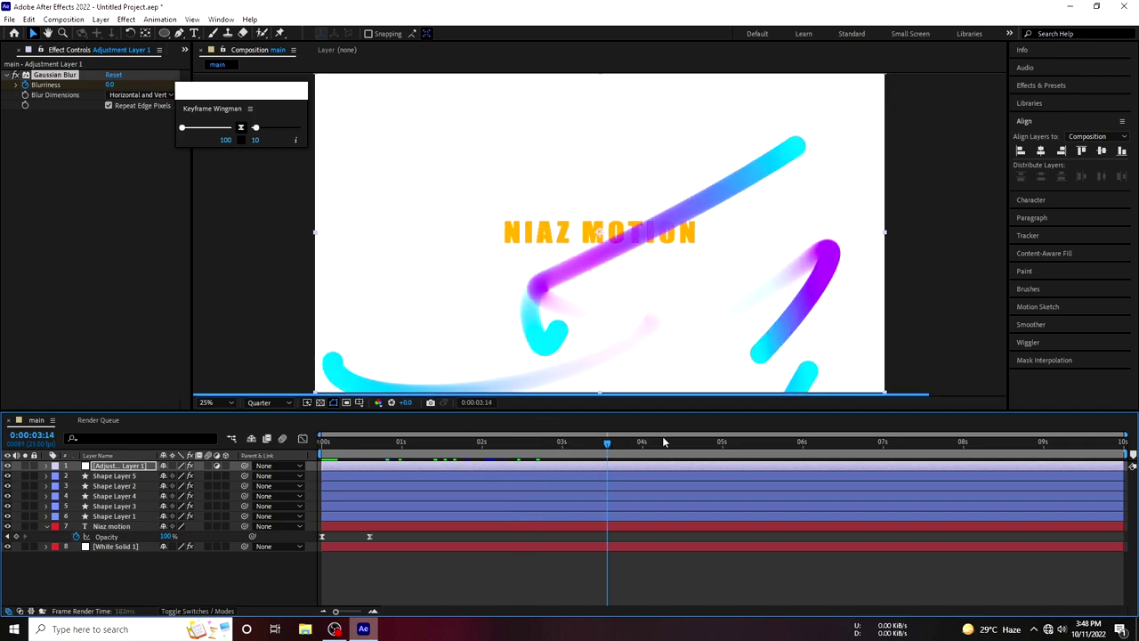
{"action": "left_click", "coordinate": [178, 572]}
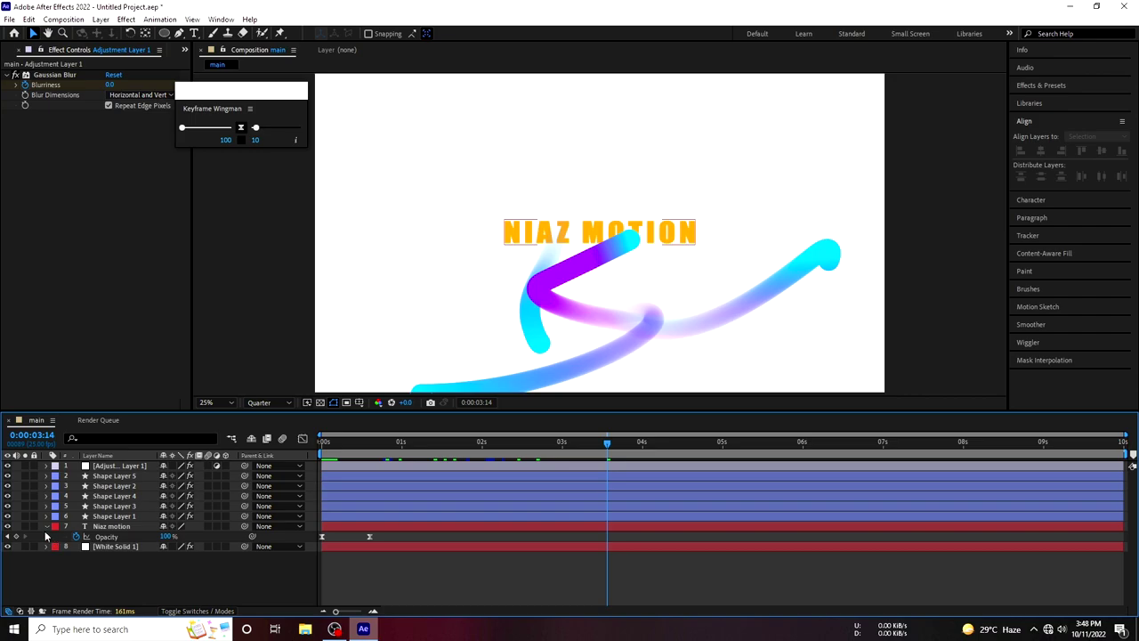
{"action": "key", "text": "u"}
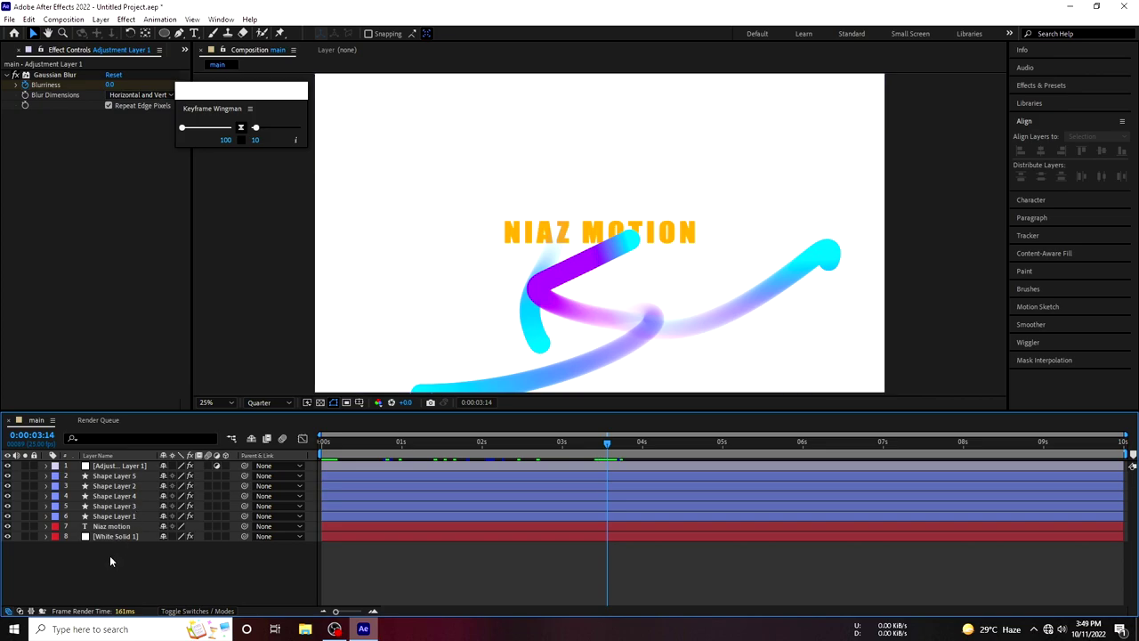
Pre-compose all eight layers into a new composition named 'set'
{"action": "key", "text": "ctrl+a"}
{"action": "right_click", "coordinate": [129, 488]}
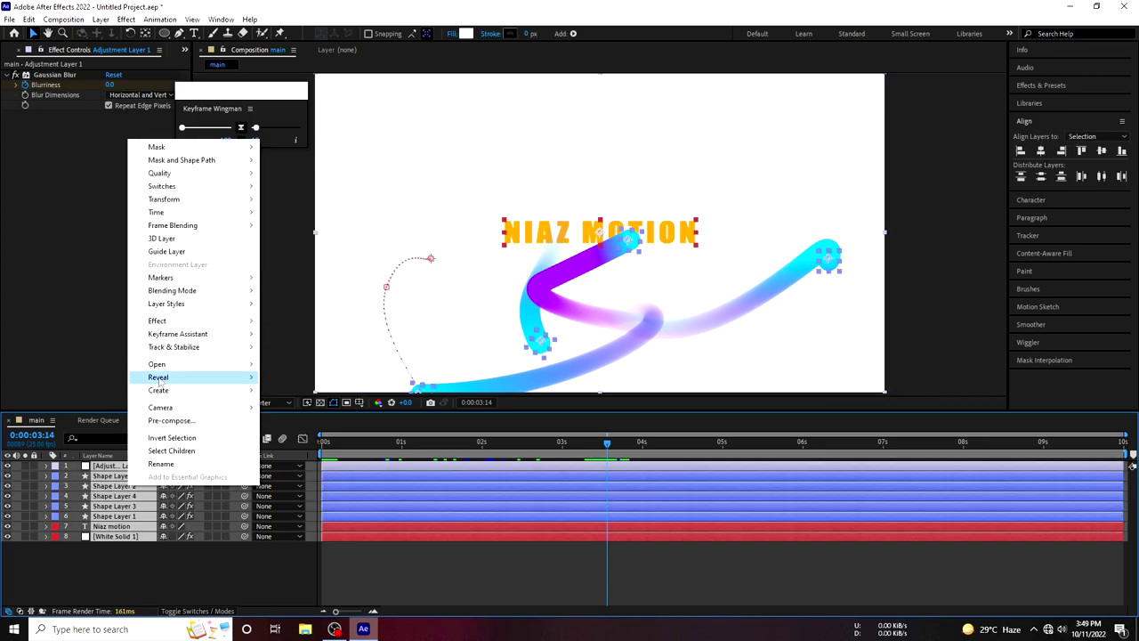
{"action": "left_click", "coordinate": [170, 421]}
{"action": "type", "text": "set"}
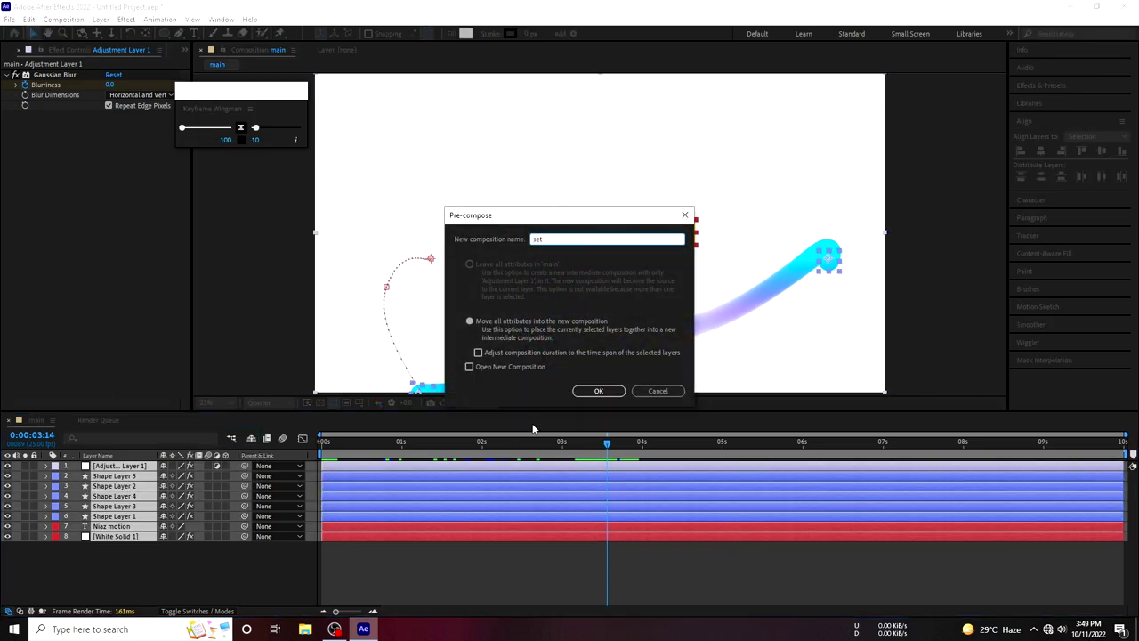
{"action": "left_click", "coordinate": [599, 390]}
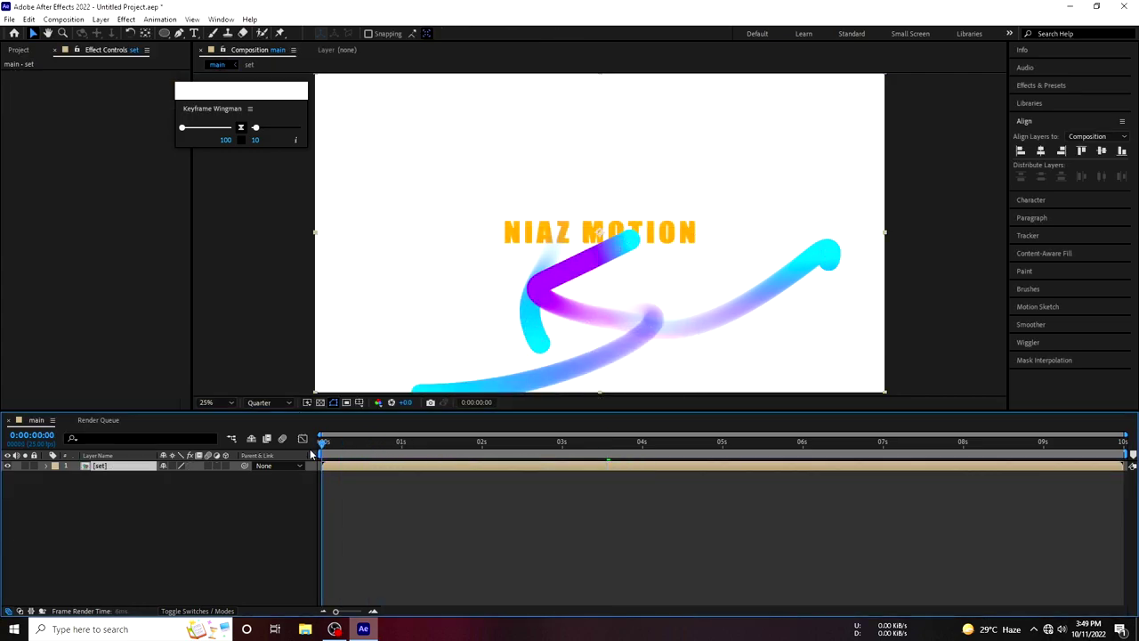
Preview the result, close Keyframe Wingman, and set the viewer to Full resolution
{"action": "key", "text": "space"}
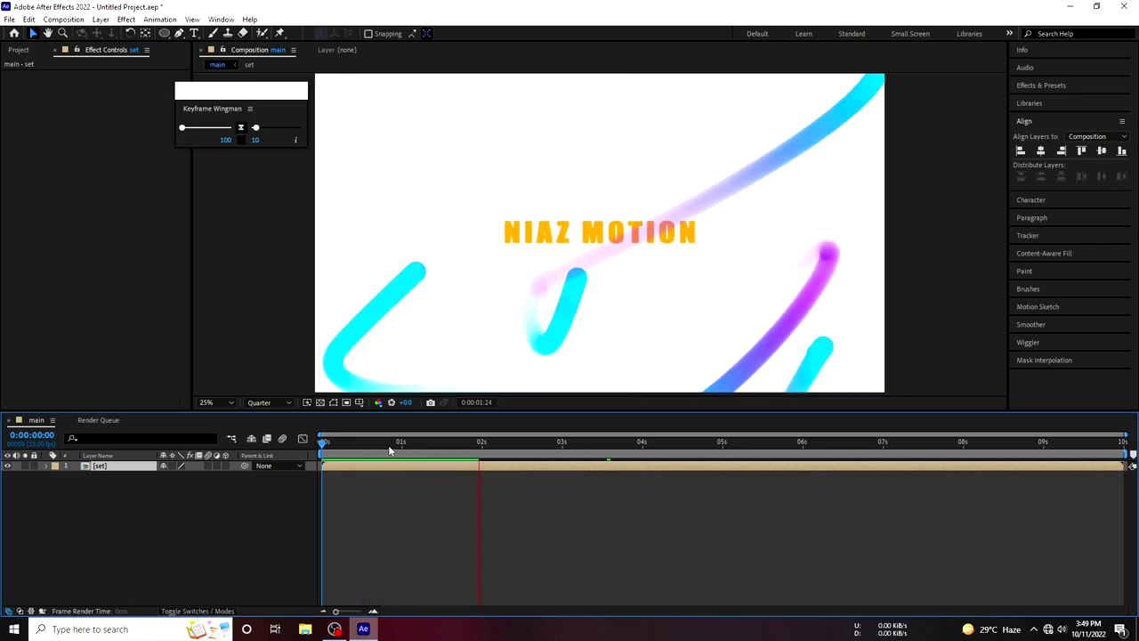
{"action": "key", "text": "space"}
{"action": "left_click", "coordinate": [118, 478]}
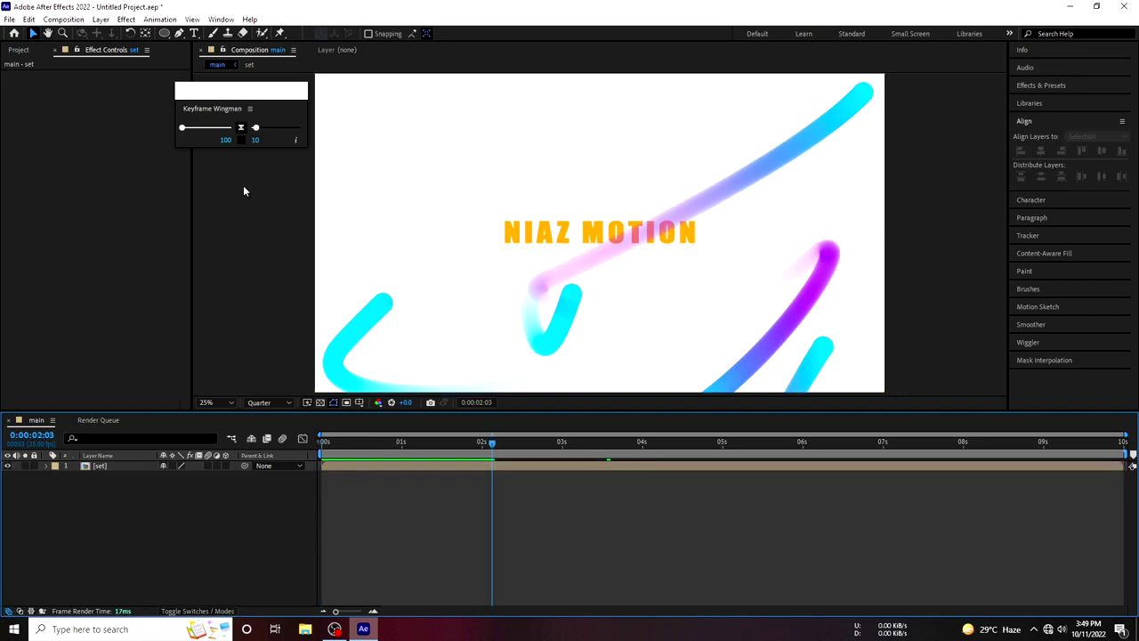
{"action": "left_click", "coordinate": [302, 94]}
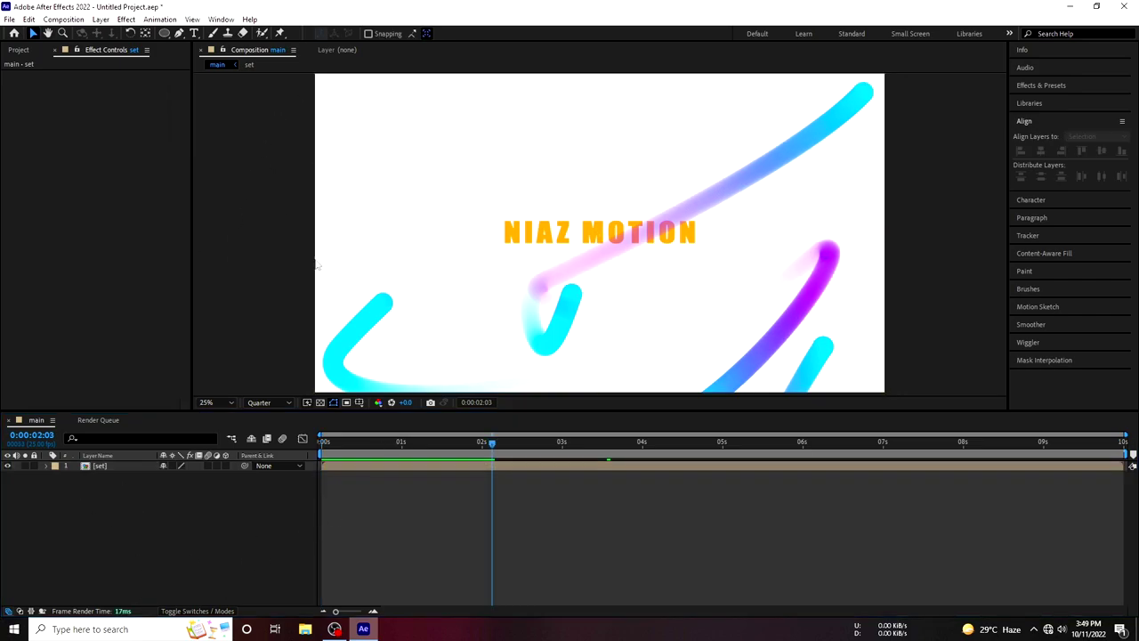
{"action": "left_click", "coordinate": [272, 403]}
{"action": "left_click", "coordinate": [264, 435]}
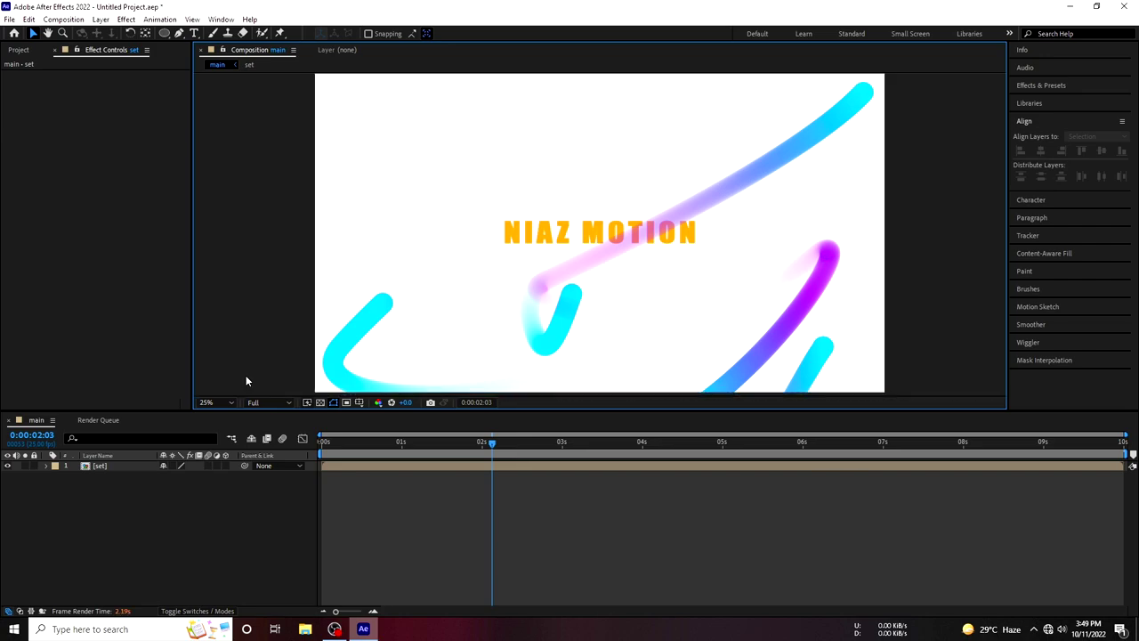
Inside the set precomp, give the NIAZ MOTION title a black 000000 stroke colour
{"action": "left_click", "coordinate": [100, 466]}
{"action": "double_click", "coordinate": [99, 466]}
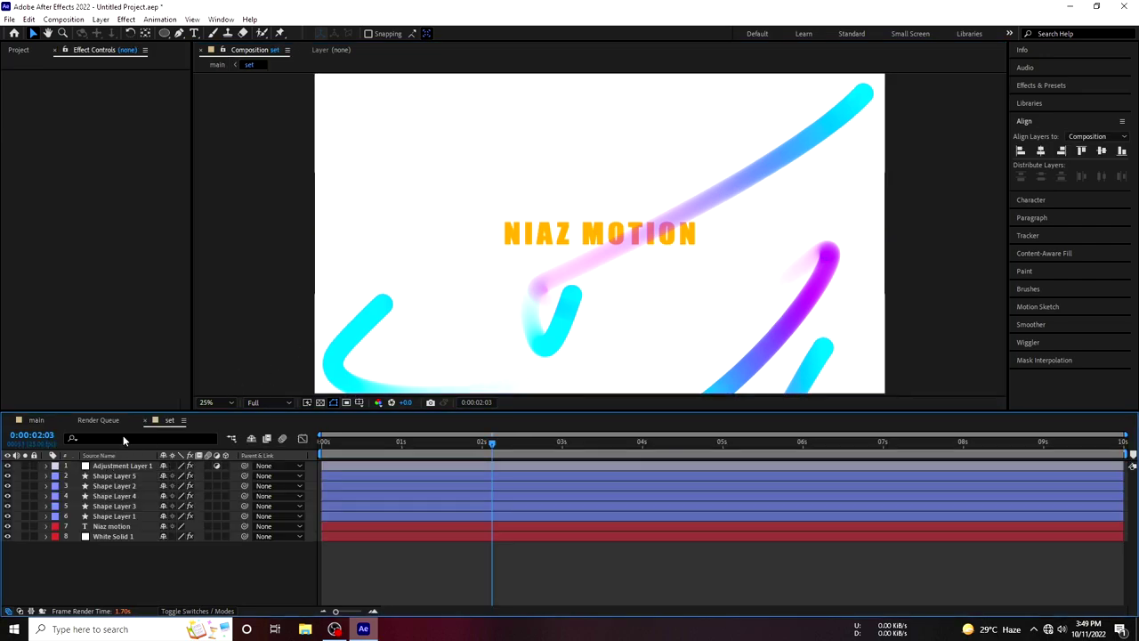
{"action": "left_click", "coordinate": [111, 526]}
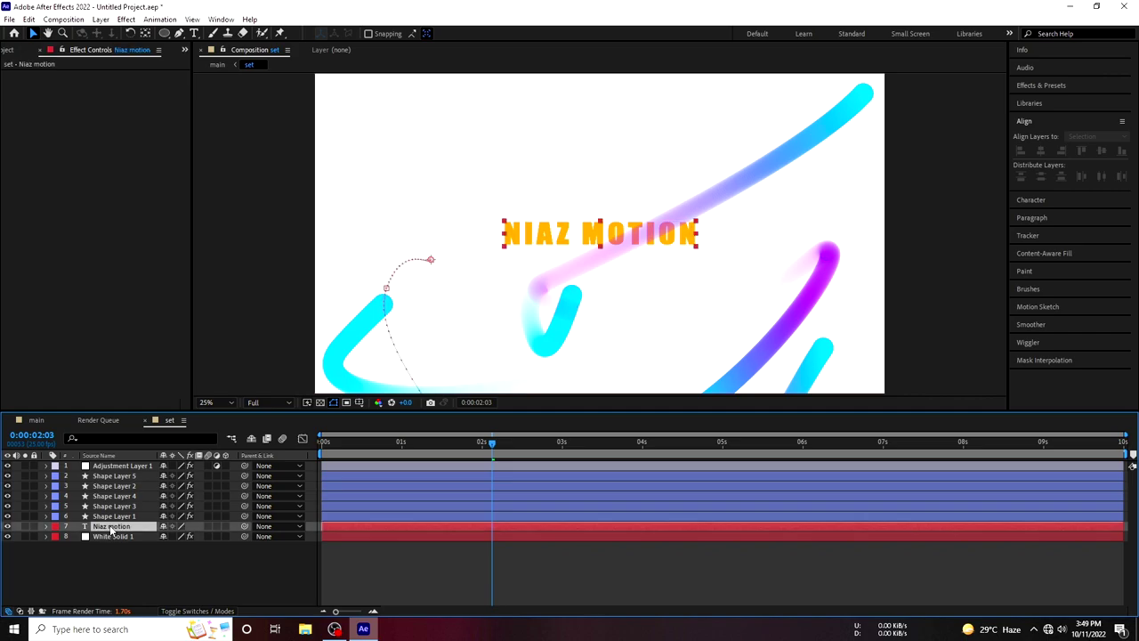
{"action": "left_click", "coordinate": [1040, 201]}
{"action": "left_click", "coordinate": [1123, 169]}
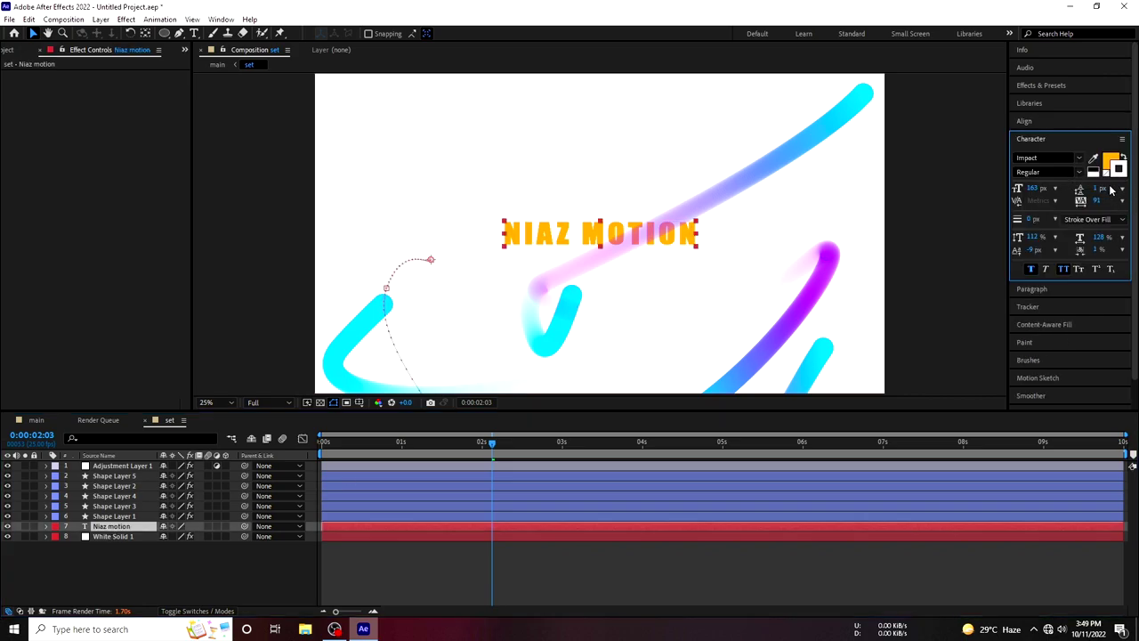
{"action": "left_click", "coordinate": [1118, 169]}
{"action": "type", "text": "000000"}
{"action": "left_click", "coordinate": [943, 338]}
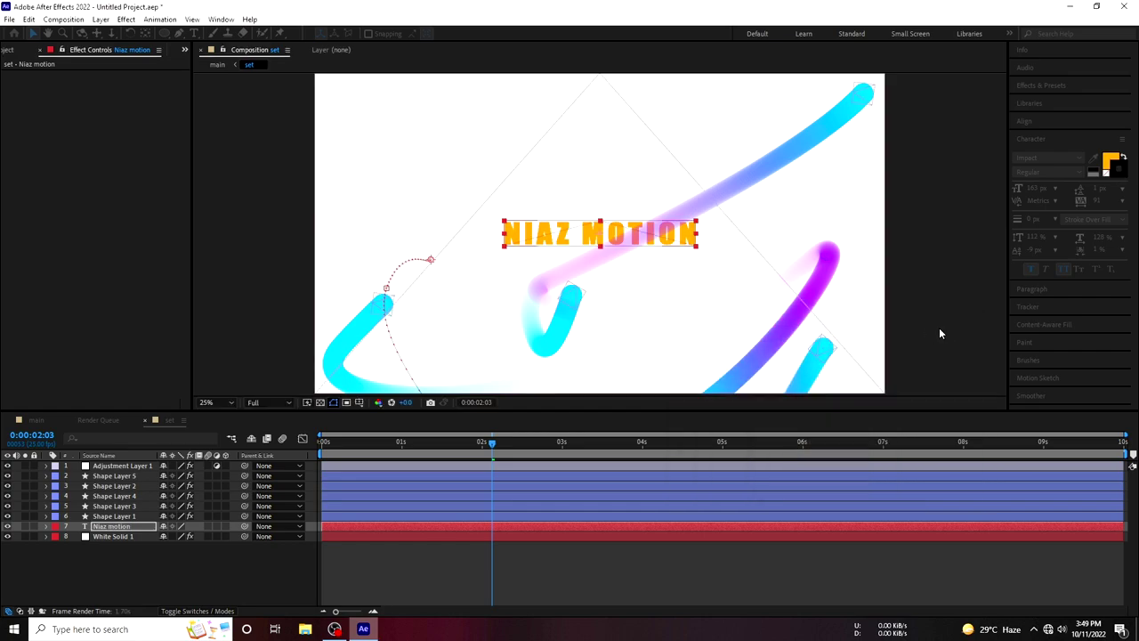
Set the title's stroke width to 1 px with Fill Over Stroke
{"action": "left_click_drag", "start_coordinate": [1030, 219], "coordinate": [1035, 230]}
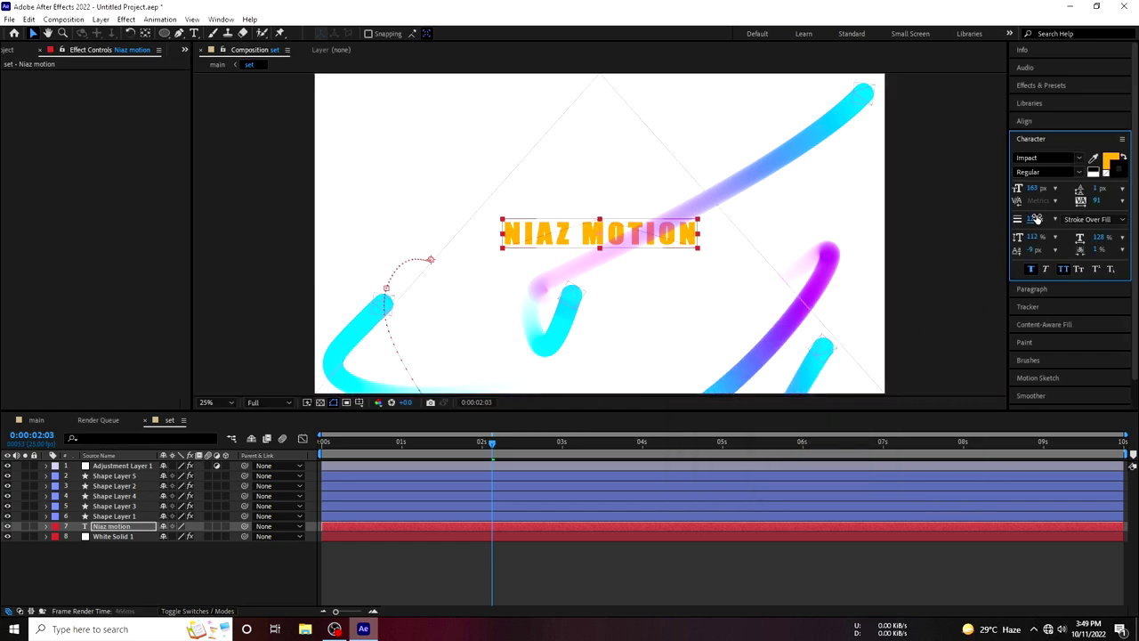
{"action": "left_click_drag", "start_coordinate": [1035, 225], "coordinate": [1019, 226]}
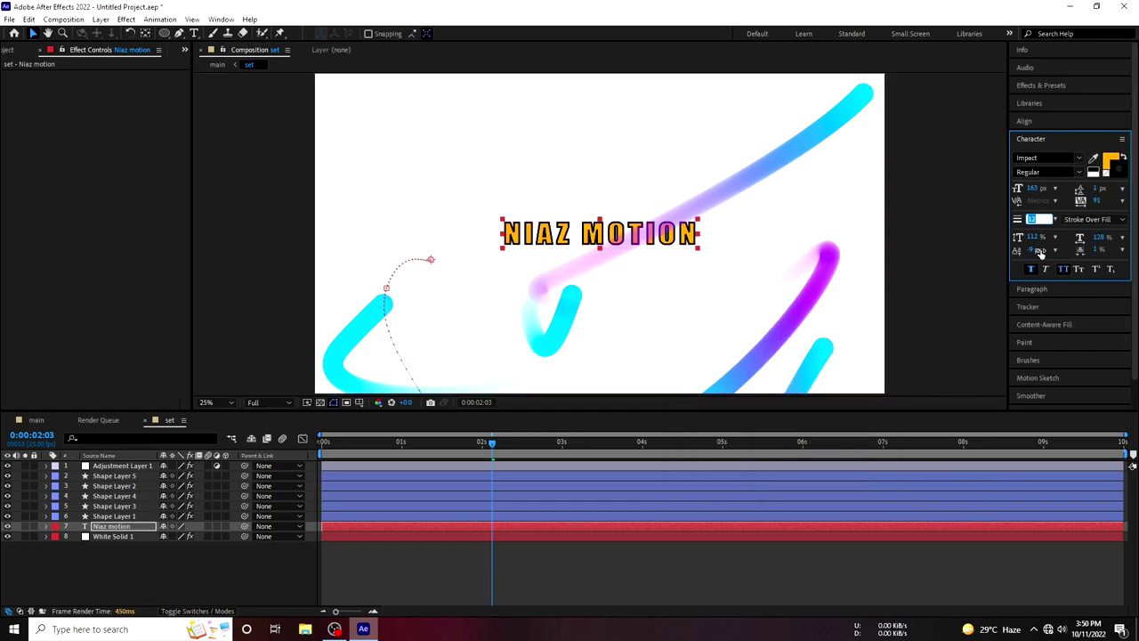
{"action": "left_click", "coordinate": [204, 558]}
{"action": "scroll", "coordinate": [570, 251], "scroll_direction": "up", "scroll_amount": 2}
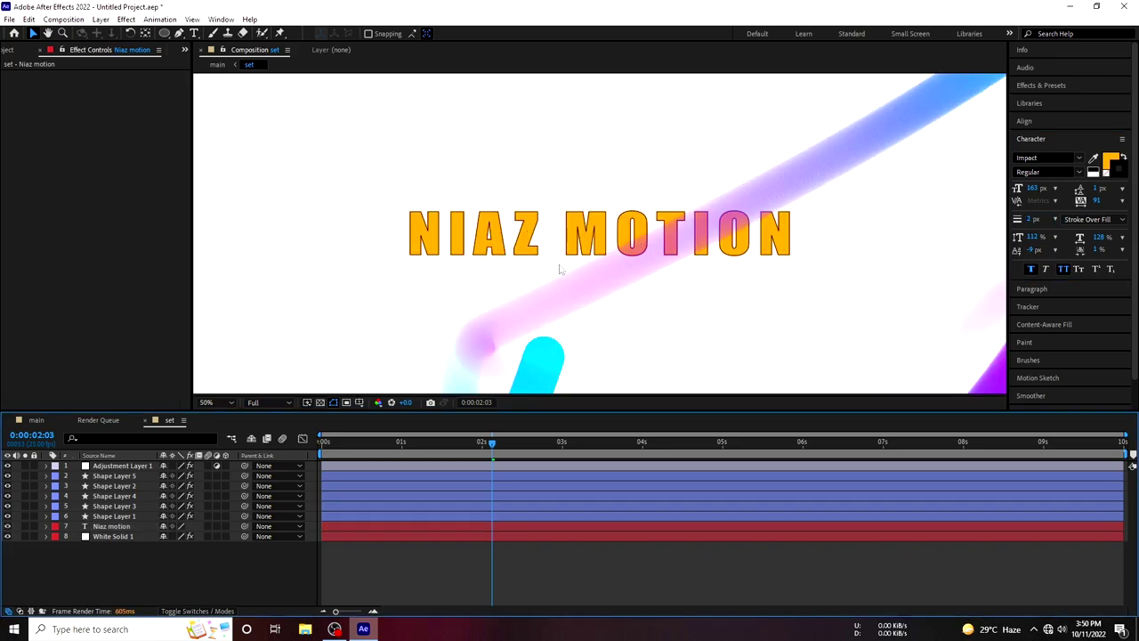
{"action": "scroll", "coordinate": [571, 251], "scroll_direction": "up", "scroll_amount": 2}
{"action": "left_click", "coordinate": [1030, 220]}
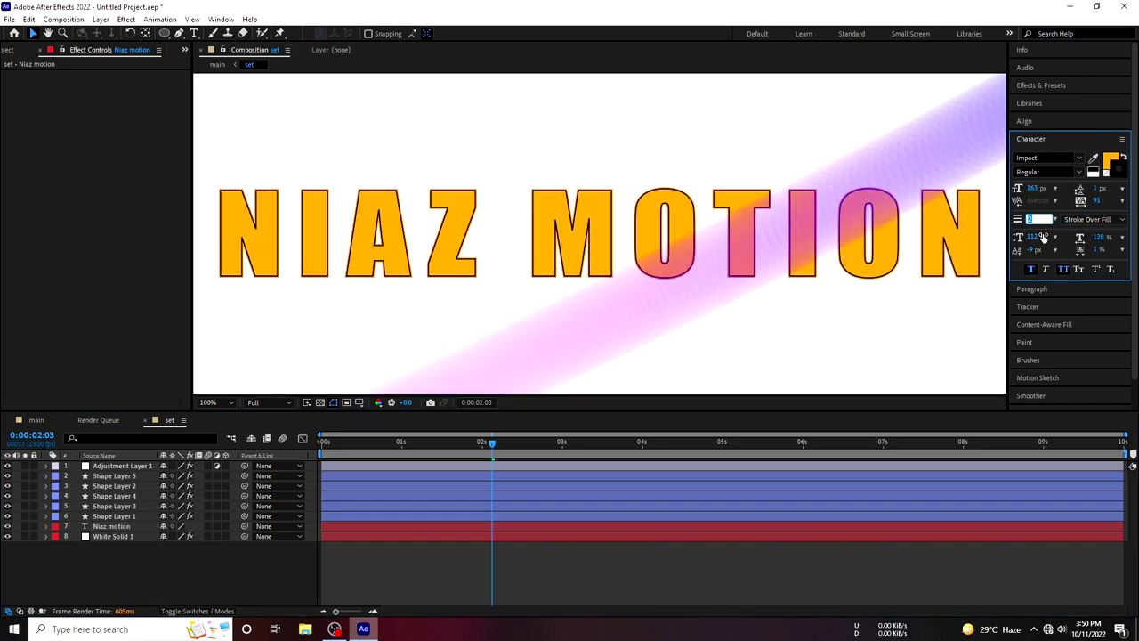
{"action": "left_click", "coordinate": [396, 485]}
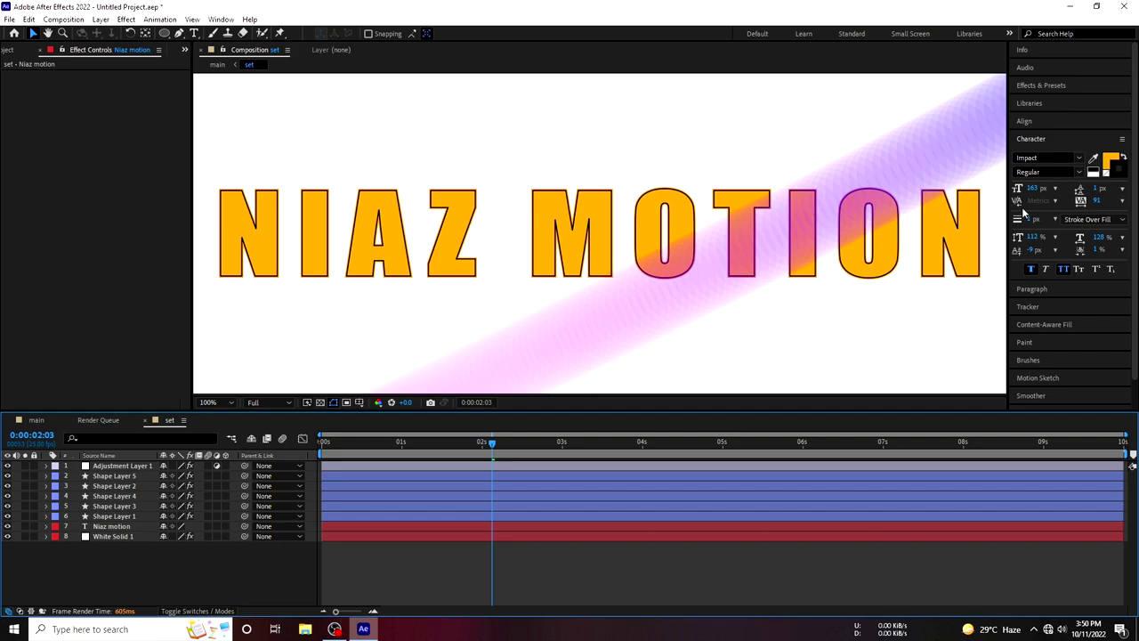
{"action": "left_click", "coordinate": [1087, 219]}
{"action": "left_click", "coordinate": [1087, 233]}
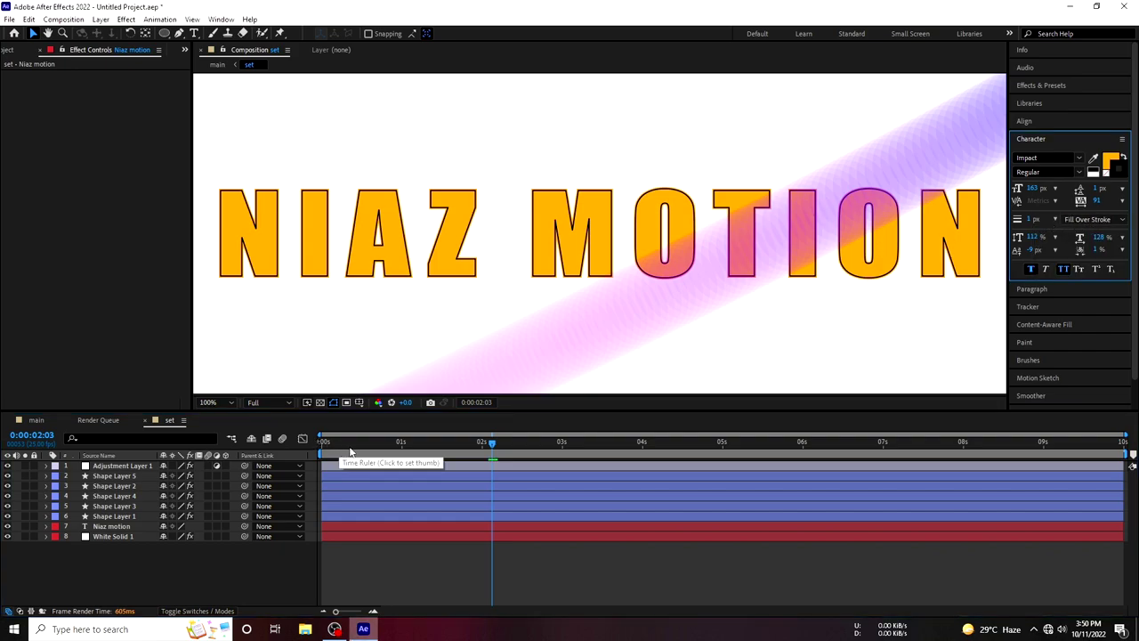
Go to 0:00:02:10, zoom the viewer to 50%, and open the title's fill colour picker
{"action": "left_click", "coordinate": [350, 443]}
{"action": "left_click_drag", "start_coordinate": [350, 445], "coordinate": [514, 442]}
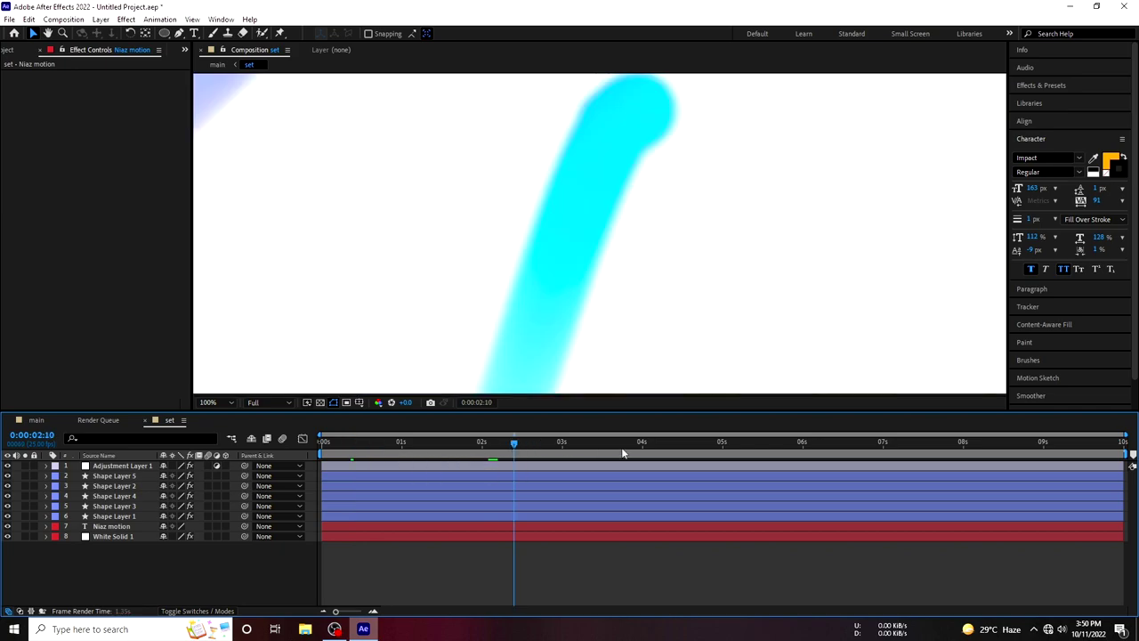
{"action": "key", "text": "comma"}
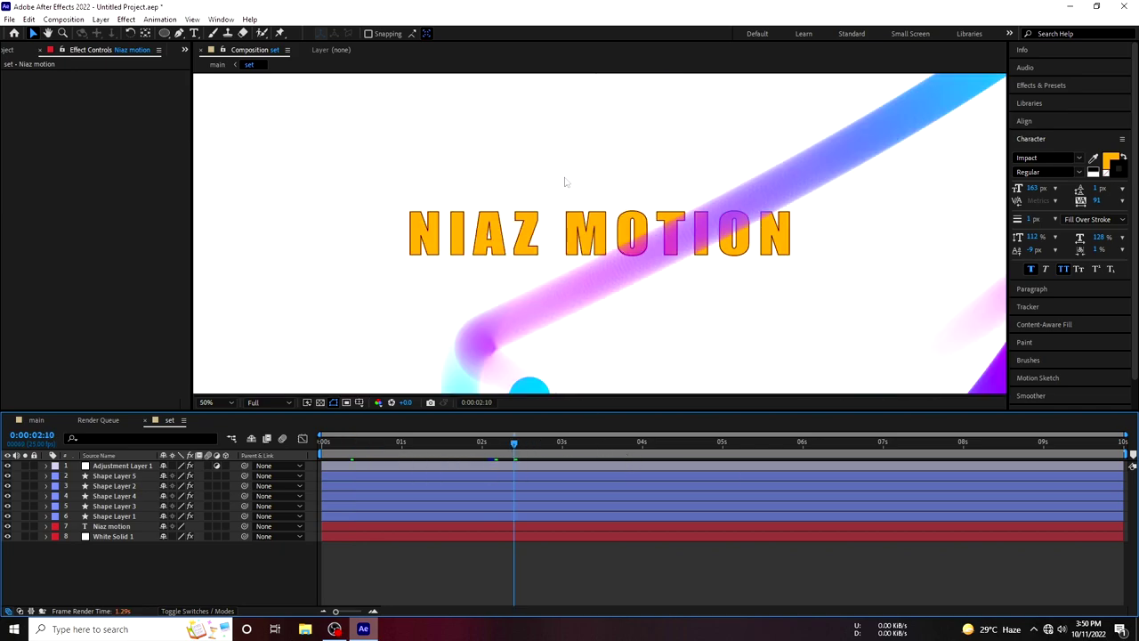
{"action": "key", "text": "comma"}
{"action": "key", "text": "period"}
{"action": "left_click", "coordinate": [1112, 163]}
Try red, cyan and yellow-green for the NIAZ MOTION fill colour, settling on a neutral grey
{"action": "left_click", "coordinate": [834, 336]}
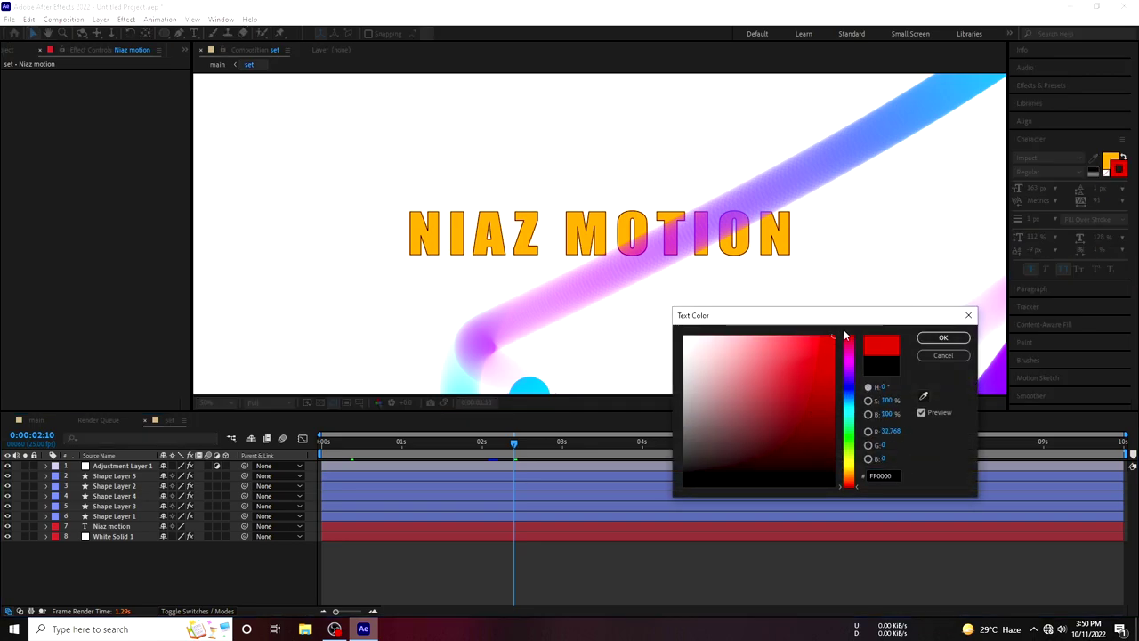
{"action": "left_click", "coordinate": [943, 338]}
{"action": "left_click", "coordinate": [101, 527]}
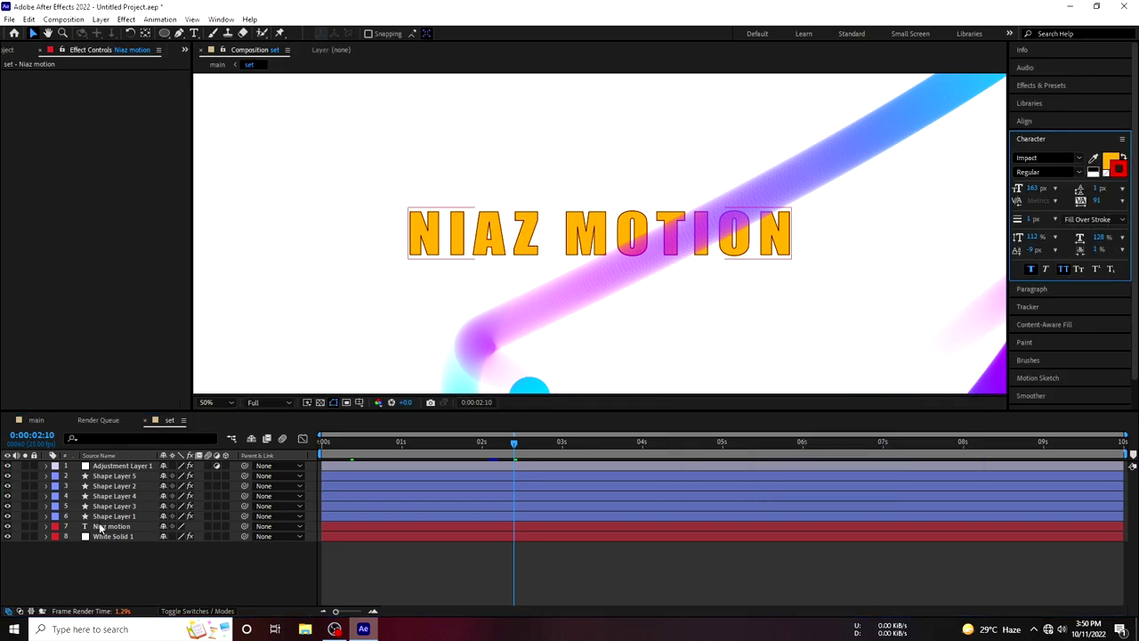
{"action": "left_click", "coordinate": [101, 527]}
{"action": "left_click", "coordinate": [1111, 162]}
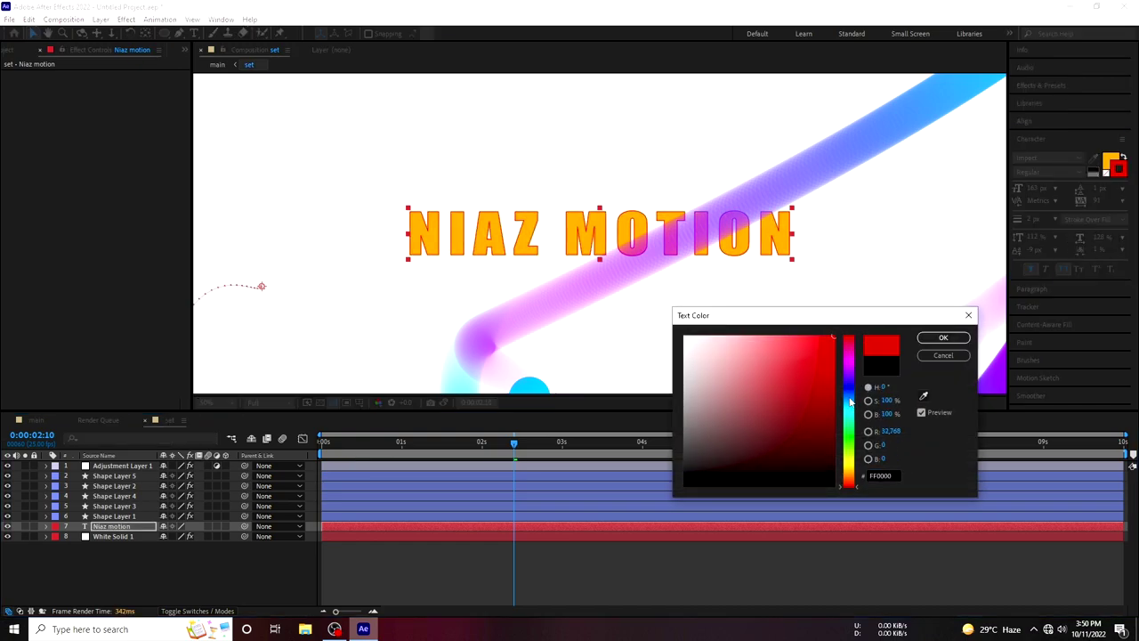
{"action": "left_click", "coordinate": [850, 404]}
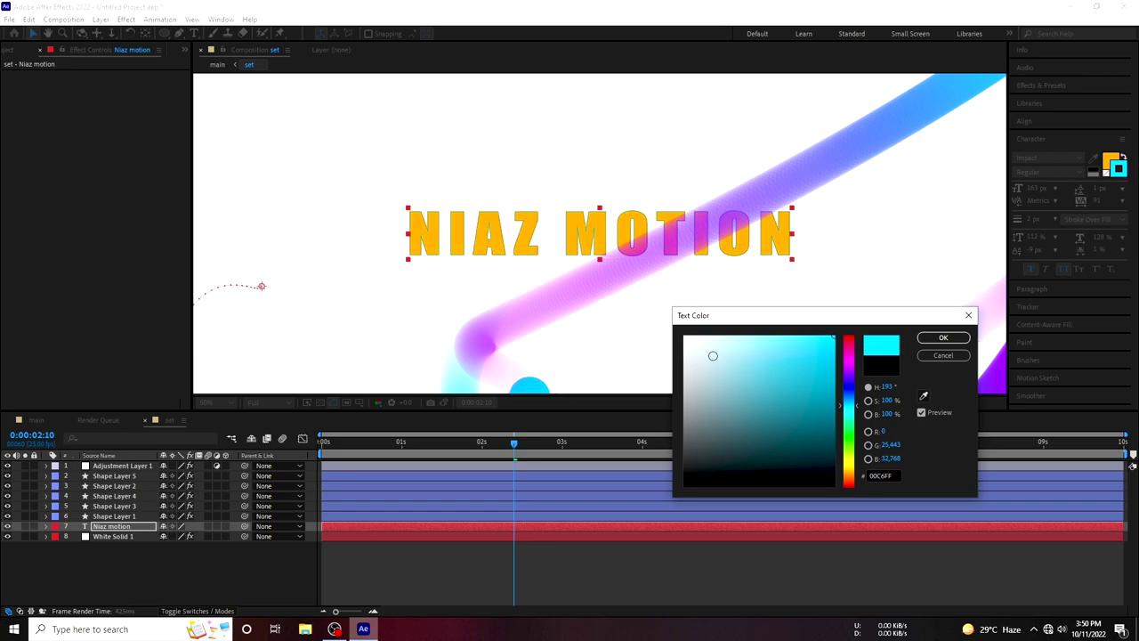
{"action": "left_click_drag", "start_coordinate": [850, 448], "coordinate": [851, 464]}
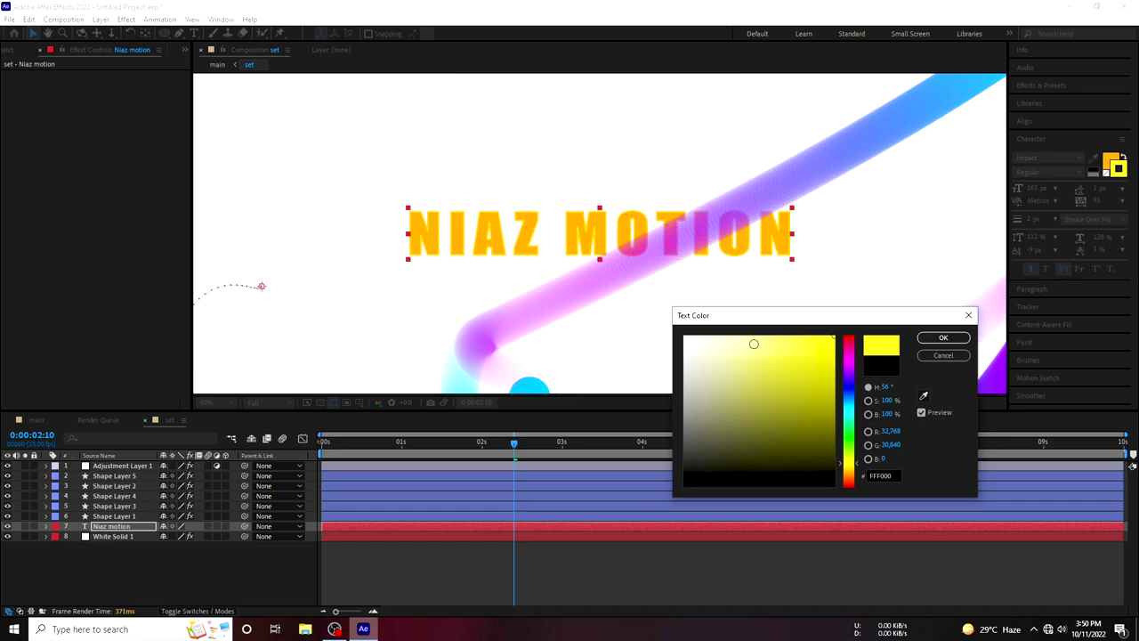
{"action": "left_click_drag", "start_coordinate": [710, 419], "coordinate": [683, 416]}
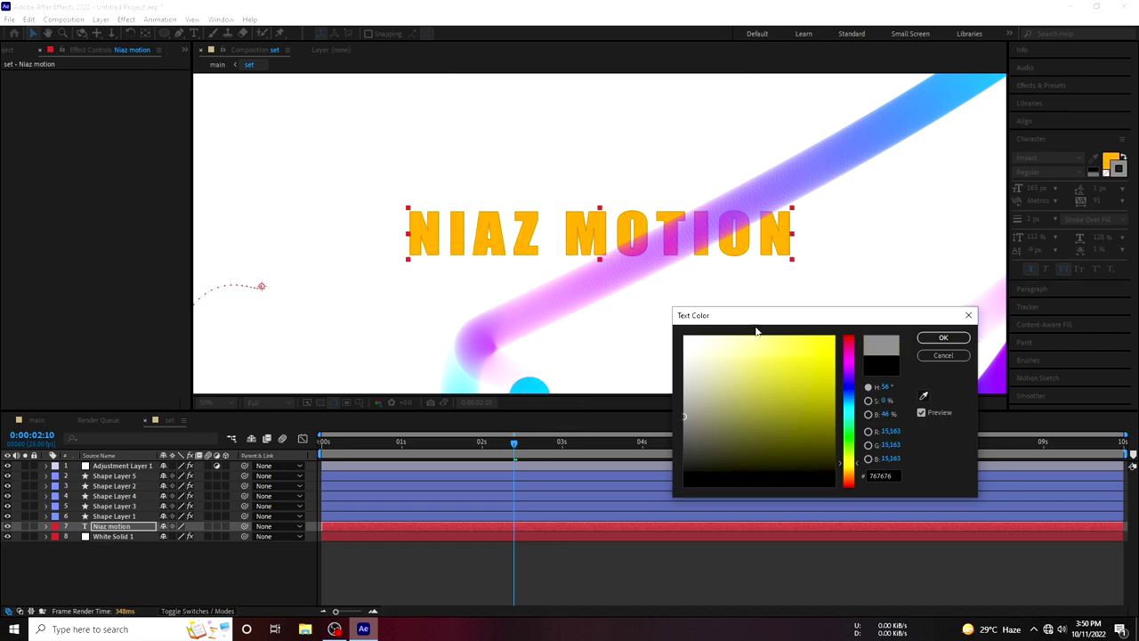
{"action": "left_click", "coordinate": [950, 344]}
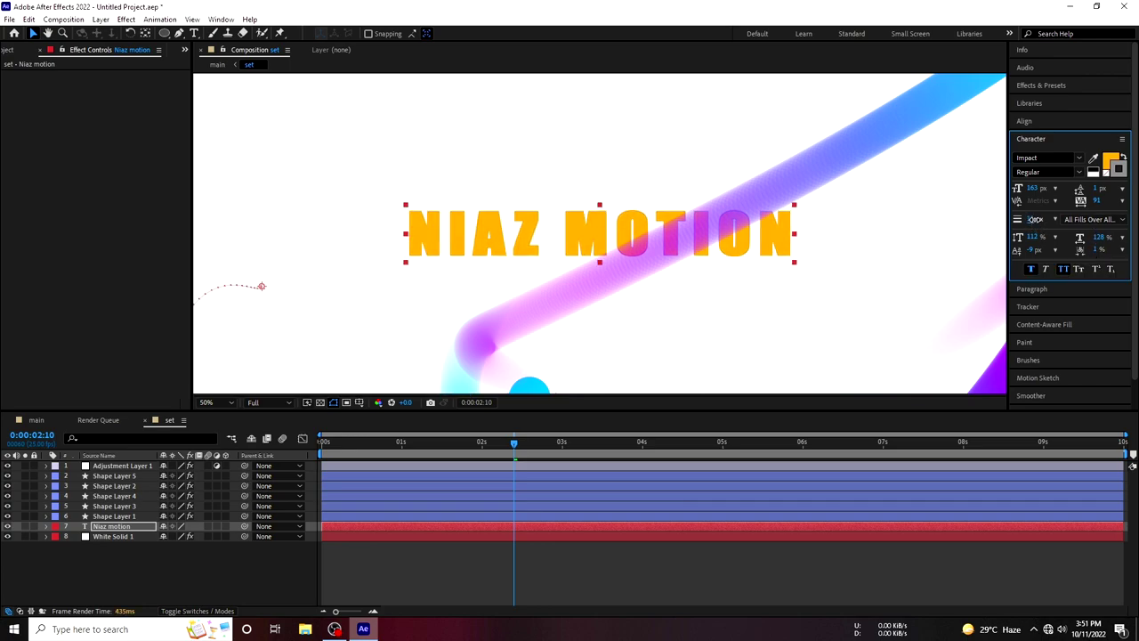
Give the title a 10 px stroke, All Fills Over All Strokes, and 134% horizontal scale
{"action": "left_click_drag", "start_coordinate": [1034, 219], "coordinate": [1034, 220]}
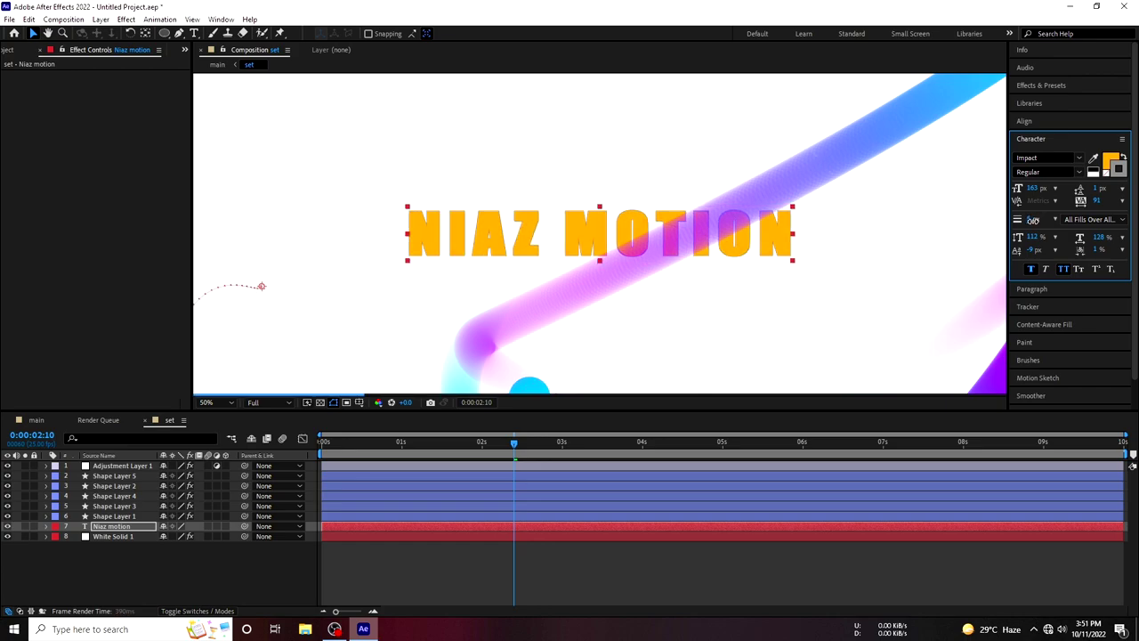
{"action": "left_click_drag", "start_coordinate": [1034, 220], "coordinate": [1033, 220]}
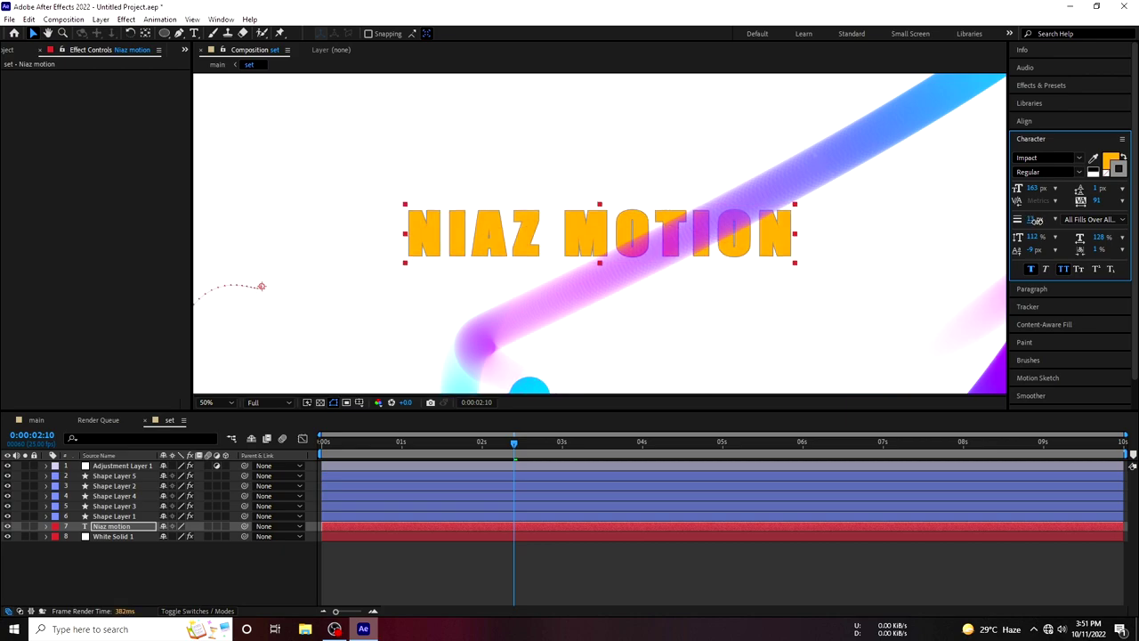
{"action": "left_click", "coordinate": [1054, 219]}
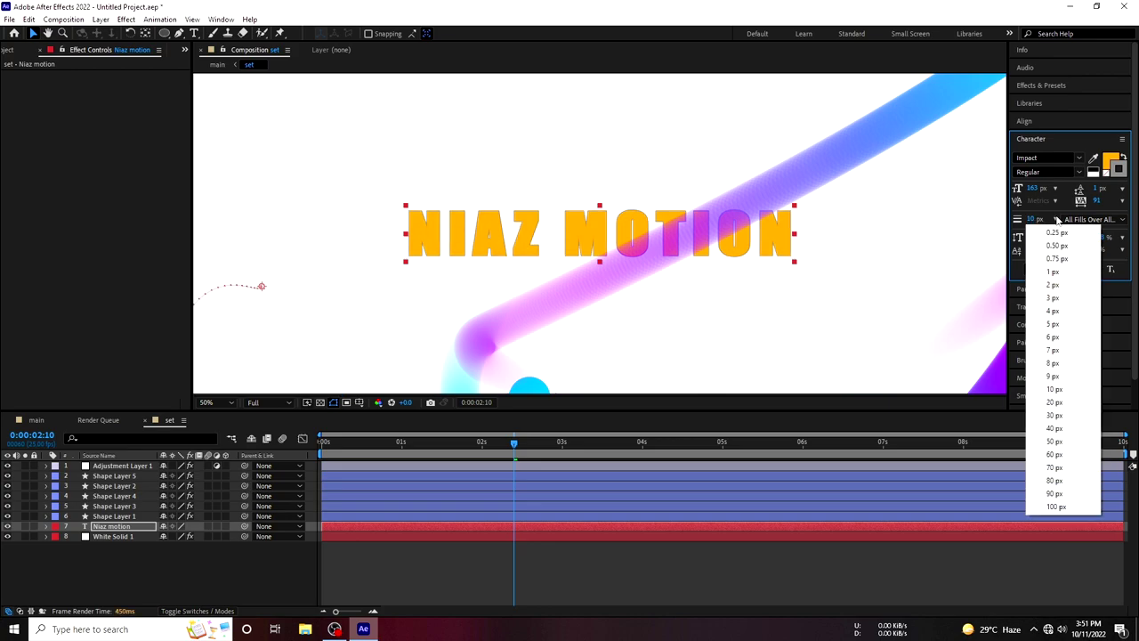
{"action": "left_click", "coordinate": [1053, 220]}
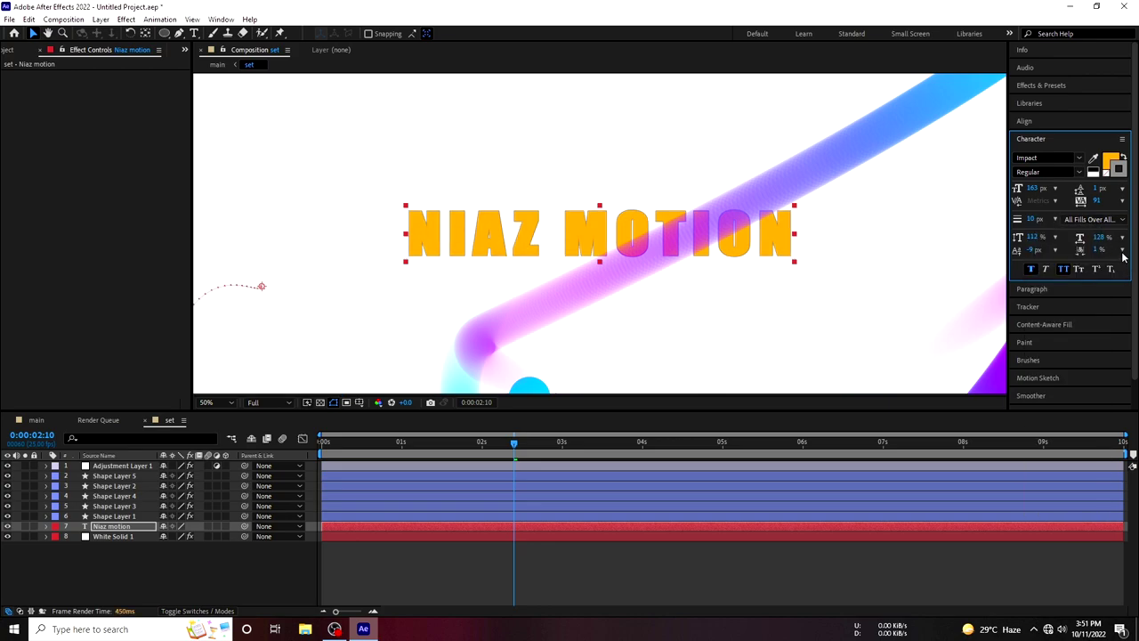
{"action": "left_click_drag", "start_coordinate": [1104, 239], "coordinate": [1106, 242]}
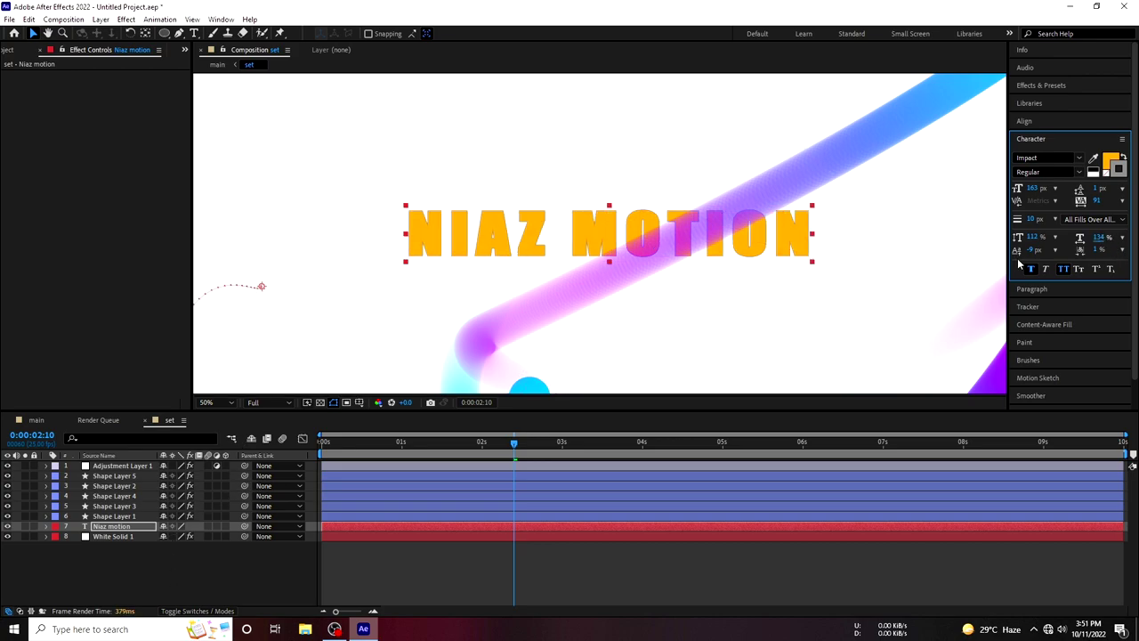
Close the set composition's timeline and return to the main composition in the Project panel
{"action": "left_click", "coordinate": [146, 585]}
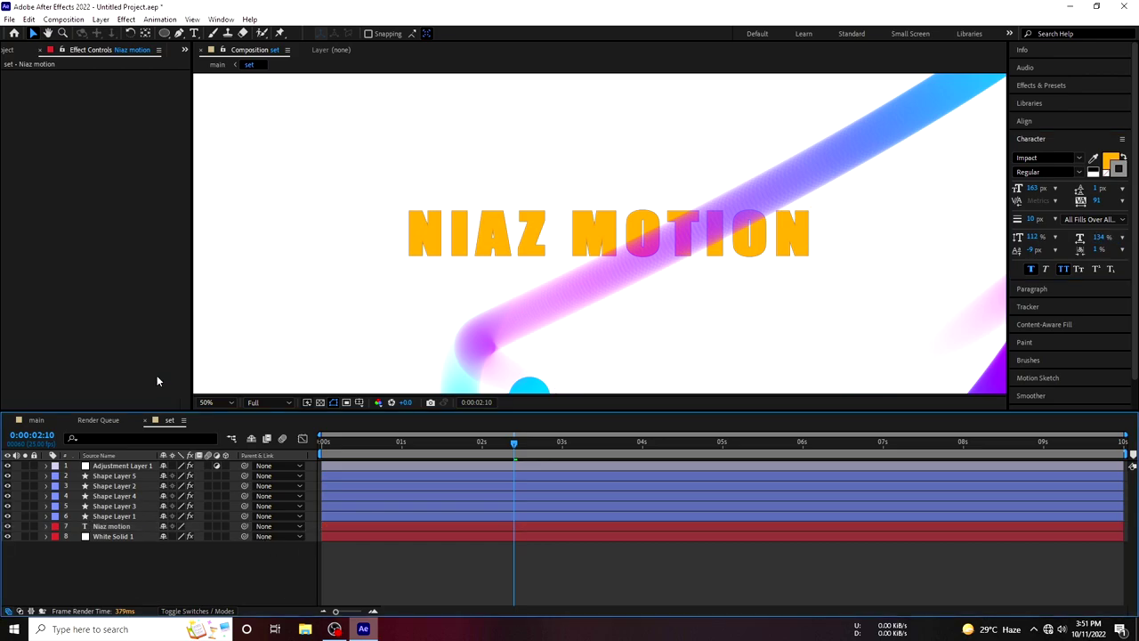
{"action": "left_click", "coordinate": [147, 420]}
{"action": "left_click", "coordinate": [70, 420]}
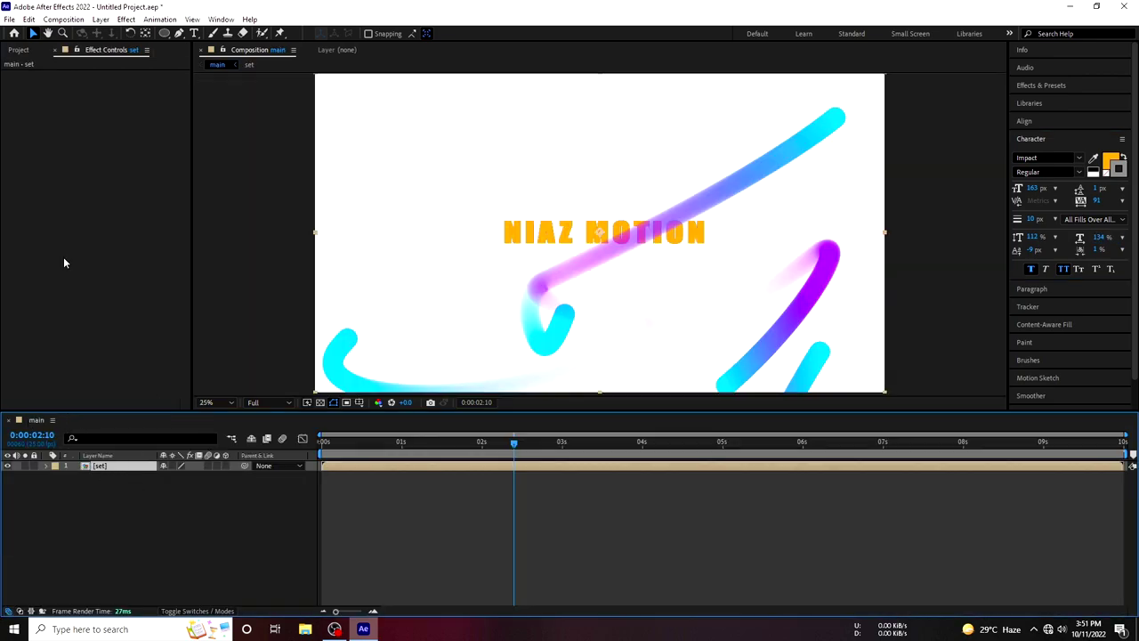
{"action": "left_click", "coordinate": [16, 50]}
{"action": "left_click", "coordinate": [35, 167]}
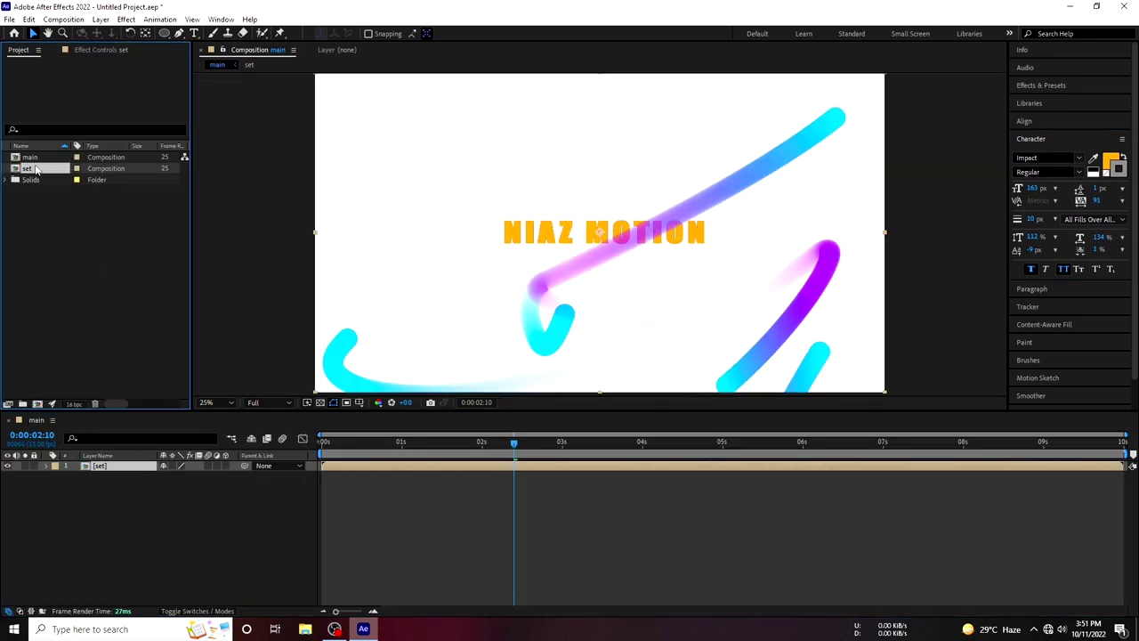
{"action": "left_click", "coordinate": [63, 259]}
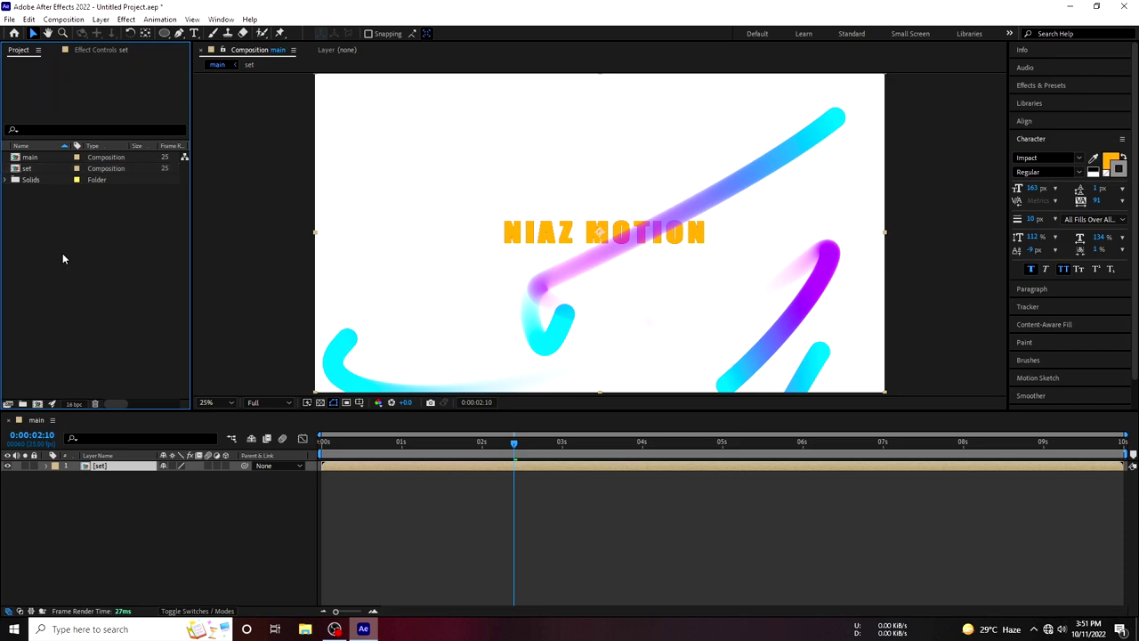
Add the main composition to the Render Queue via File > Export and render it to main.mov
{"action": "left_click", "coordinate": [9, 19]}
{"action": "left_click", "coordinate": [190, 480]}
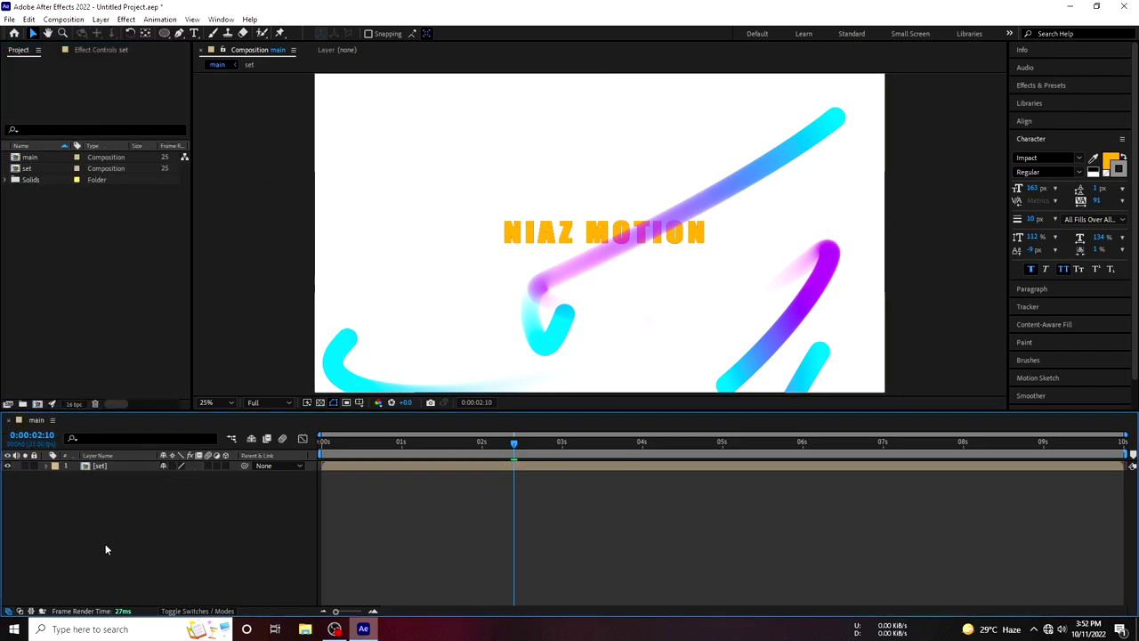
{"action": "left_click", "coordinate": [9, 18]}
{"action": "mouse_move", "coordinate": [169, 172]}
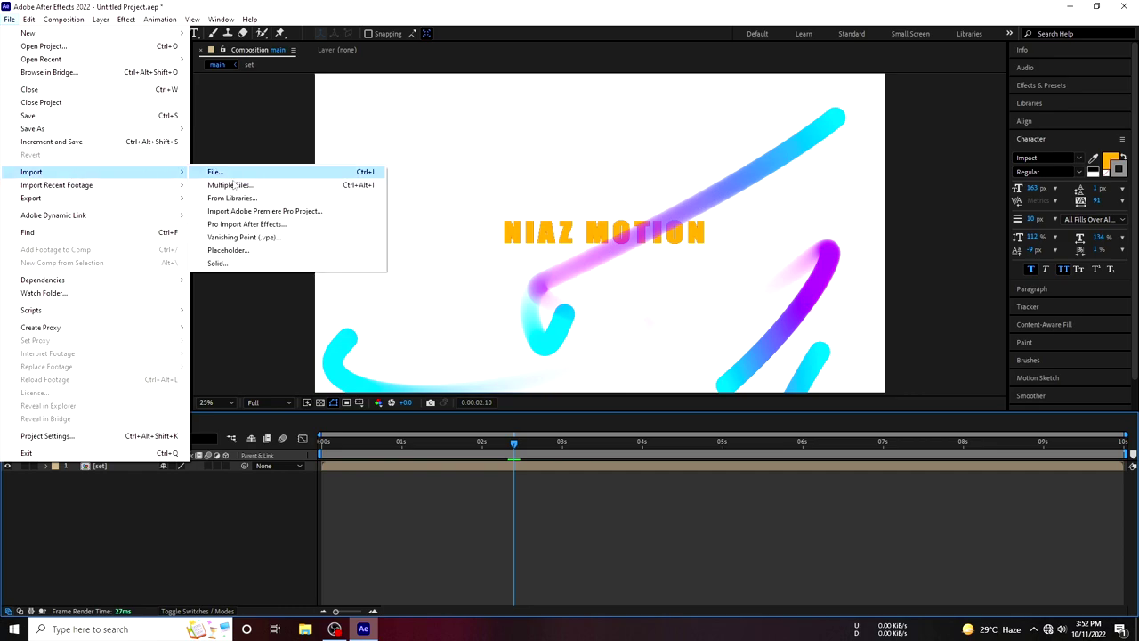
{"action": "mouse_move", "coordinate": [169, 198]}
{"action": "left_click", "coordinate": [253, 211]}
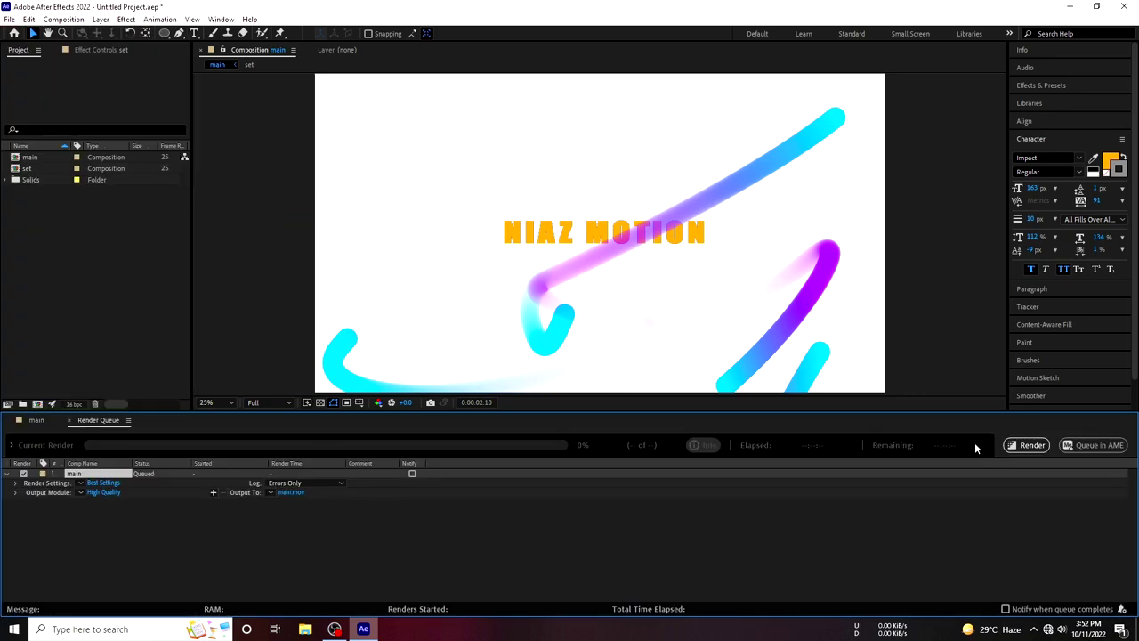
{"action": "left_click", "coordinate": [1028, 445]}
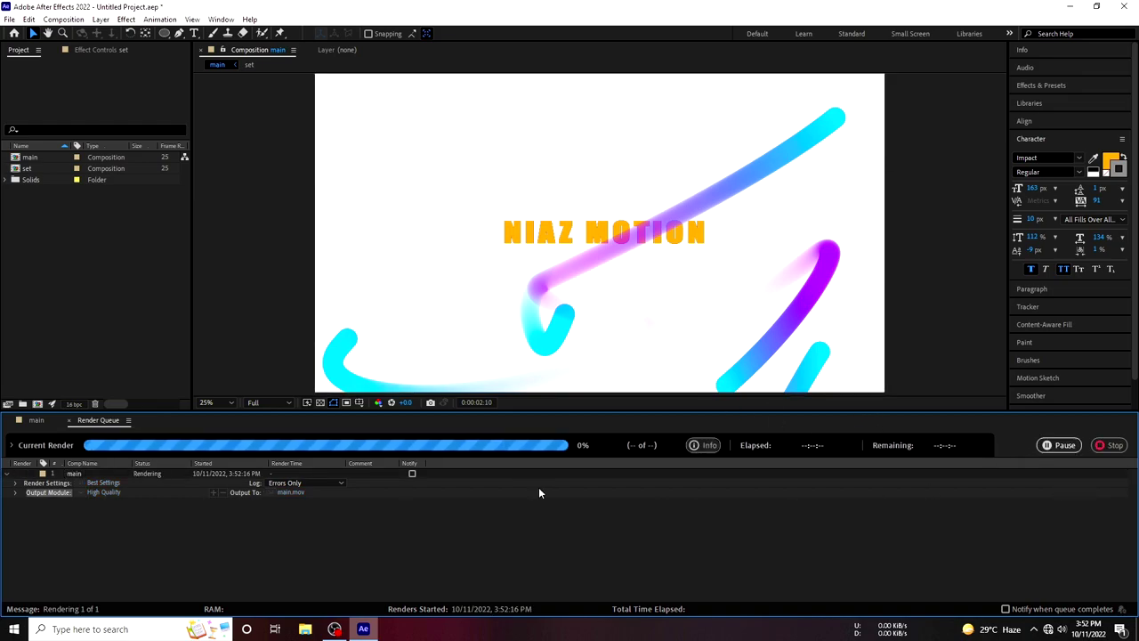